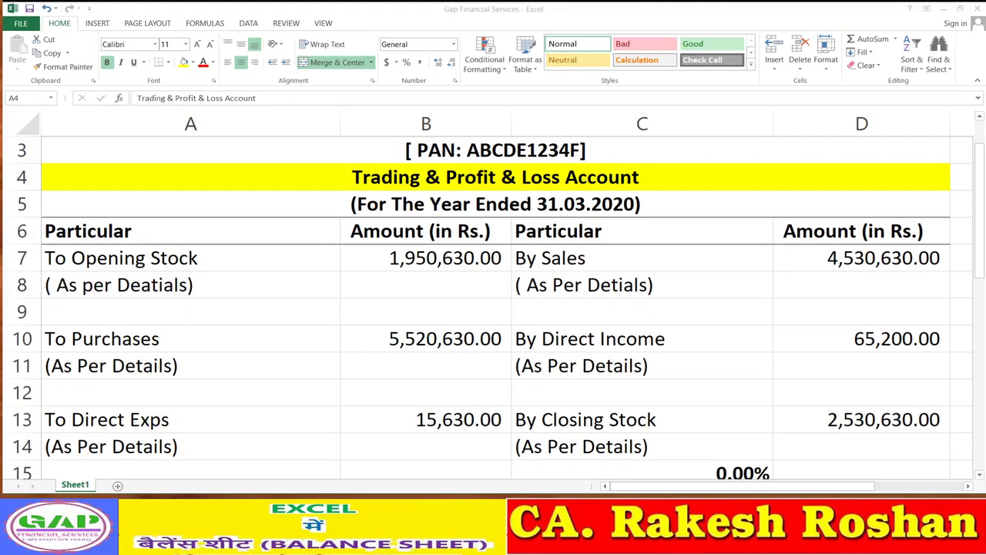
# Review the trading account, then change the By Sales figure in D7 to 5,030,630.
pyautogui.scroll(-4, 671, 303)
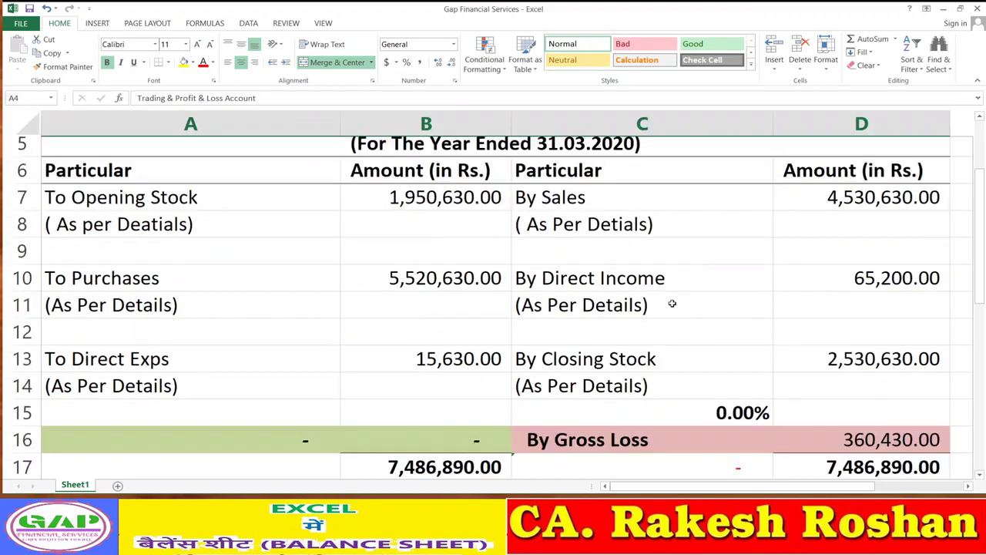
pyautogui.scroll(-4, 669, 302)
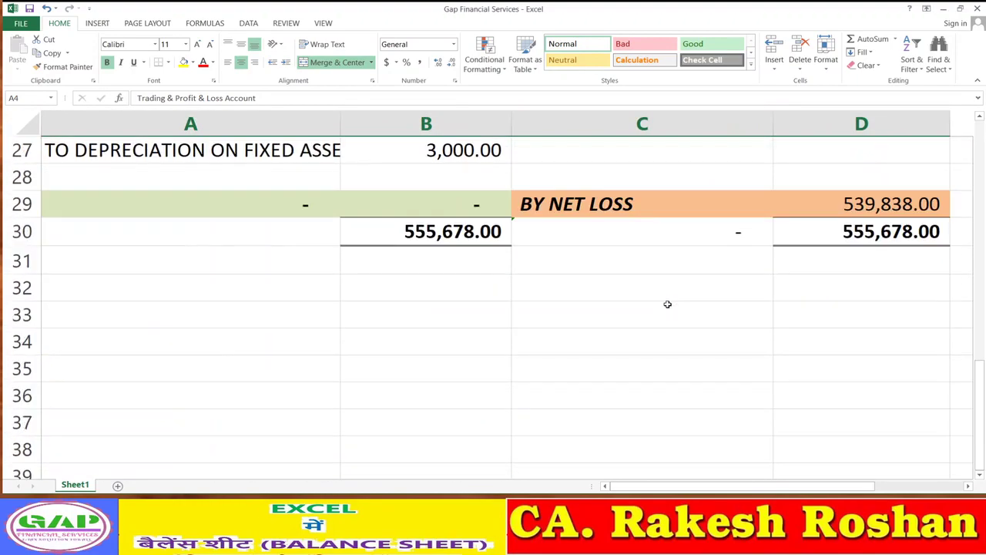
pyautogui.scroll(4, 667, 304)
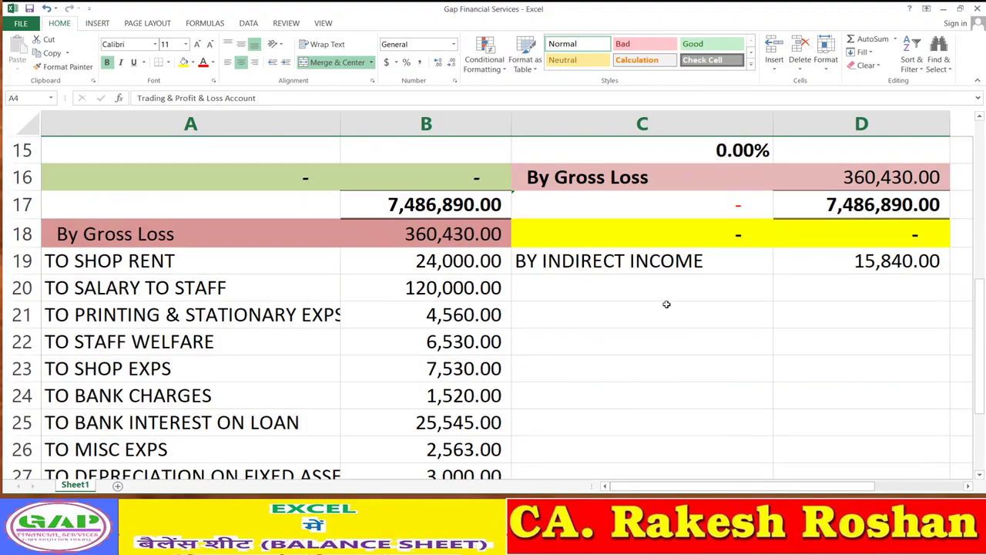
pyautogui.scroll(3, 489, 316)
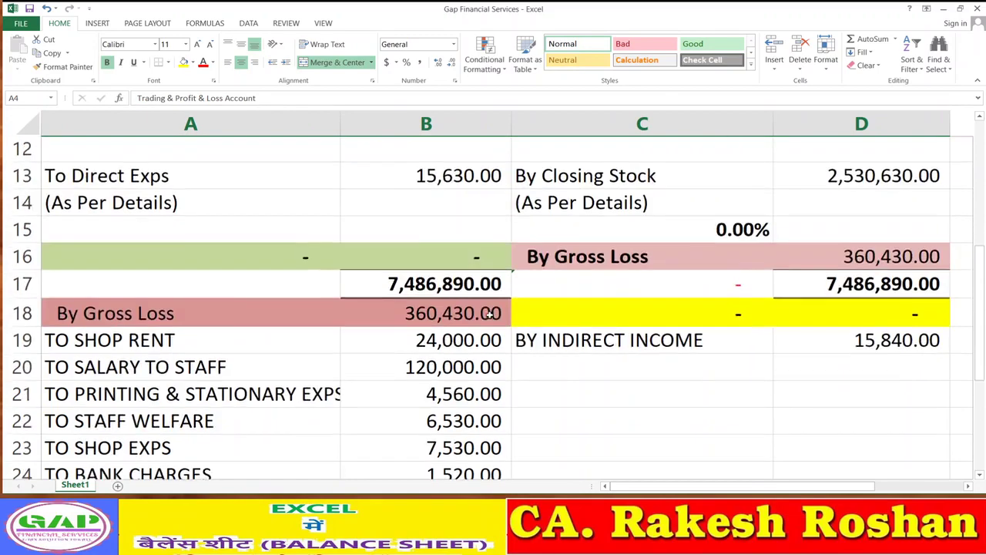
pyautogui.scroll(-1, 489, 316)
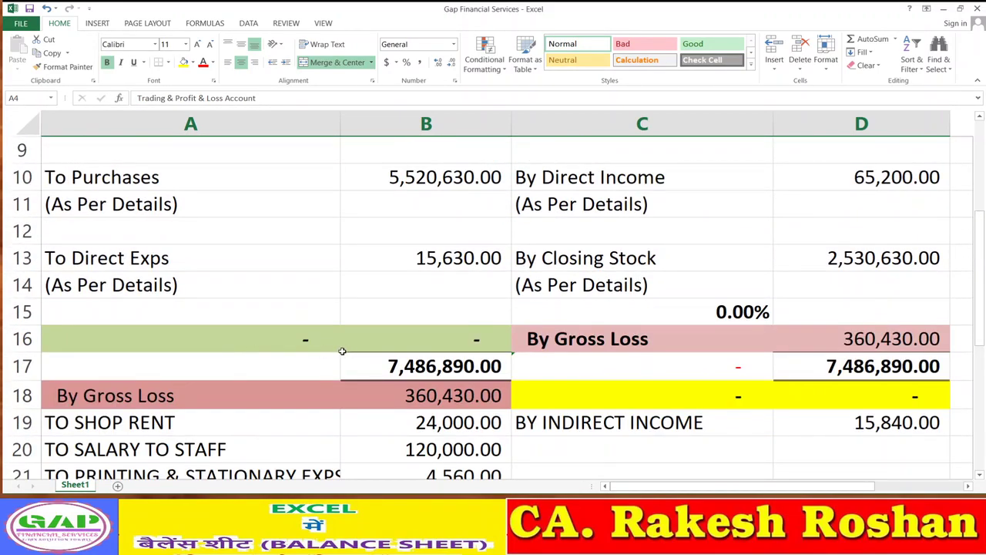
pyautogui.scroll(1, 646, 378)
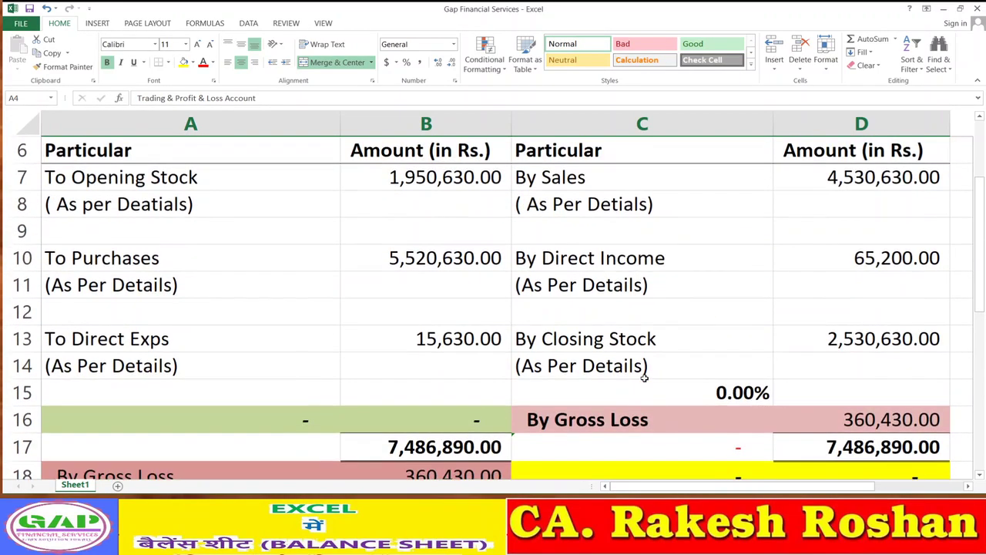
pyautogui.scroll(1, 644, 378)
pyautogui.scroll(-7, 644, 378)
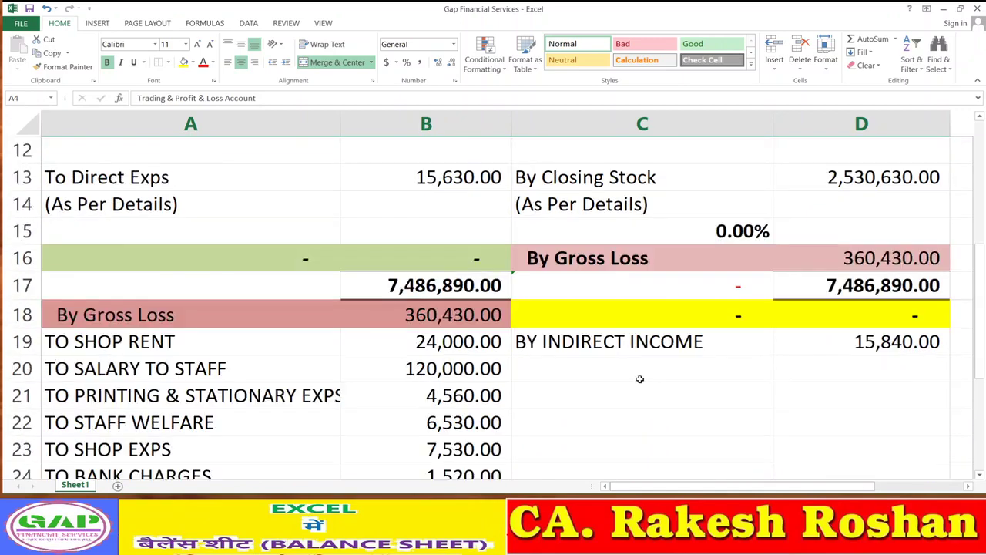
pyautogui.scroll(3, 635, 381)
pyautogui.scroll(1, 635, 381)
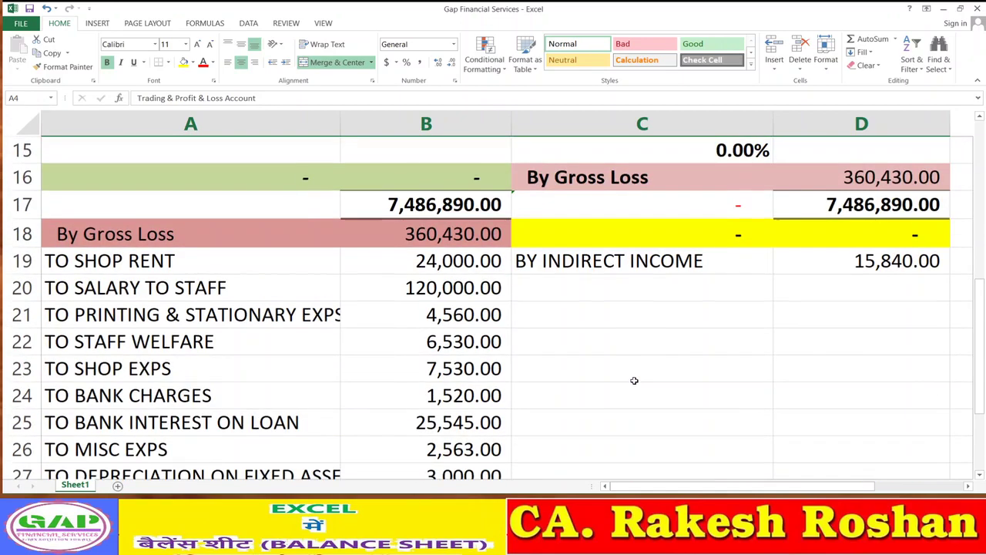
pyautogui.scroll(3, 632, 379)
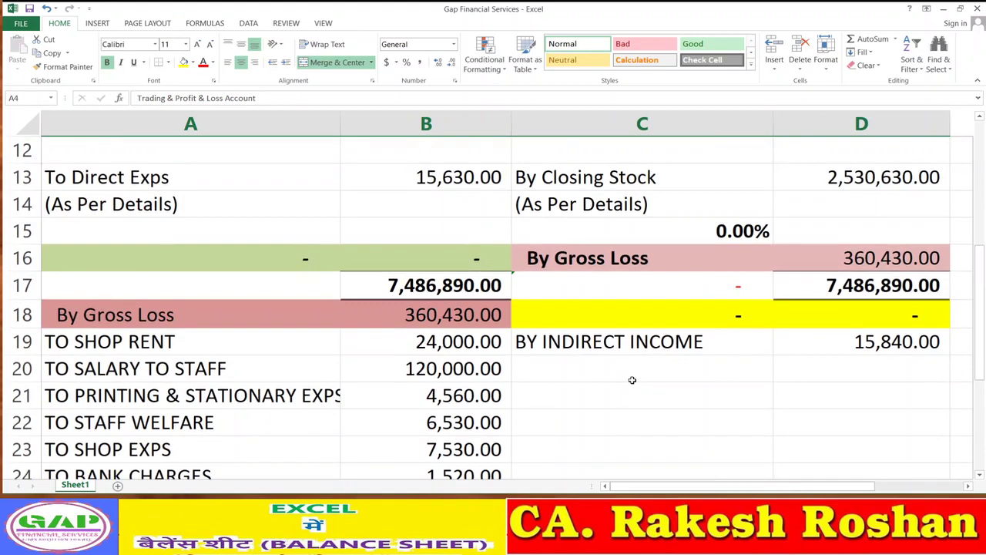
pyautogui.click(822, 185)
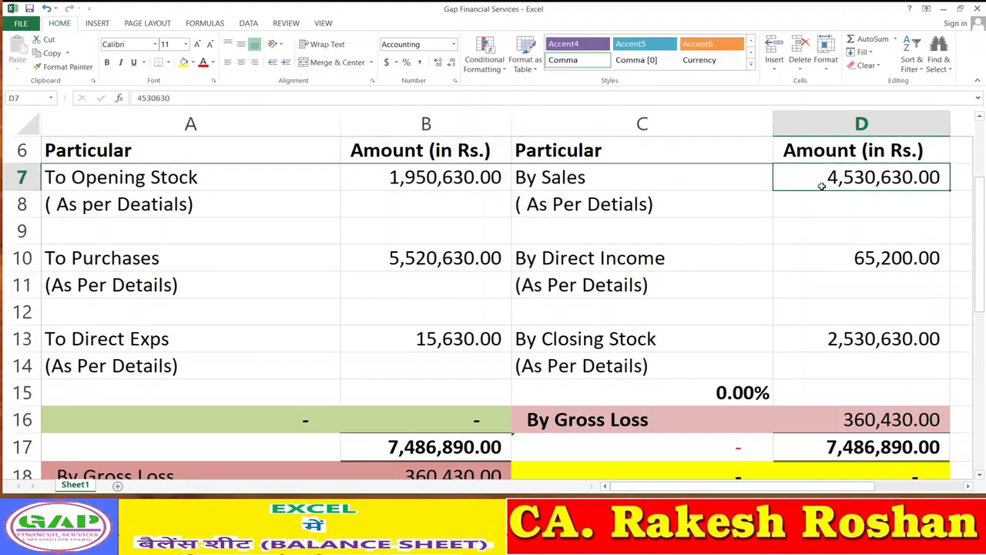
pyautogui.doubleClick(821, 186)
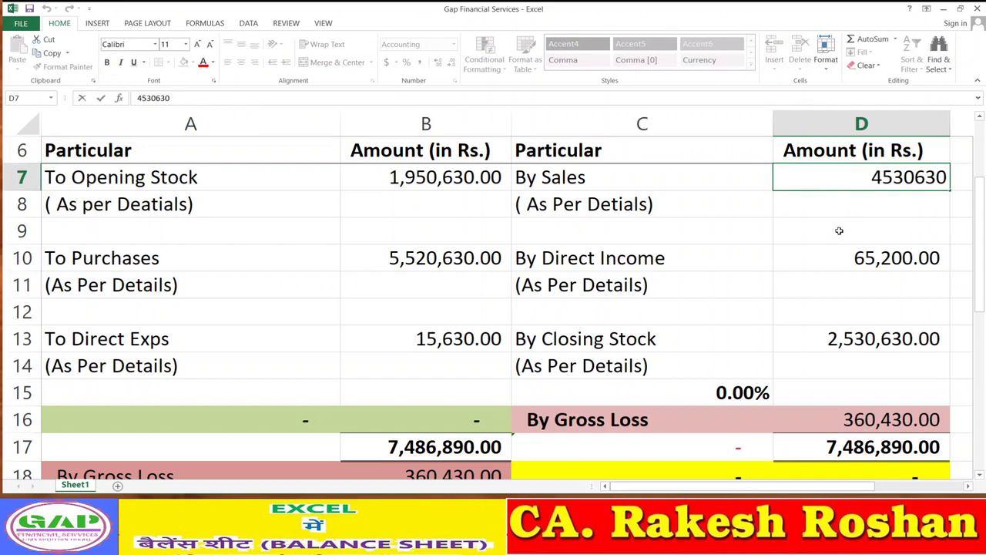
pyautogui.click(838, 231)
pyautogui.doubleClick(848, 176)
pyautogui.press('BackSpace')
pyautogui.press('BackSpace')
pyautogui.write('50')
pyautogui.press('Return')
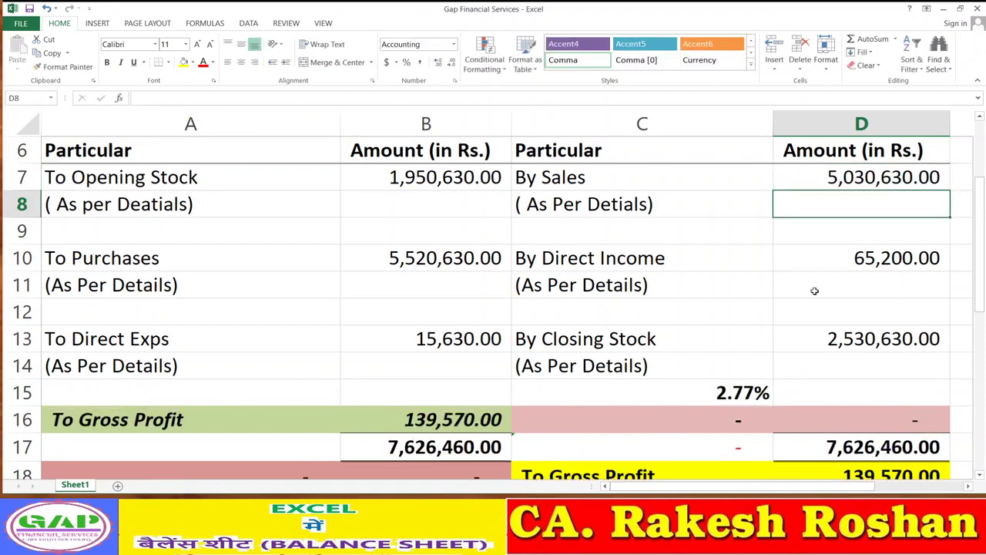
# Correct By Sales to 5,530,630.00 and check the 639,570.00 gross and 460,162.00 net profit.
pyautogui.click(820, 181)
pyautogui.doubleClick(818, 179)
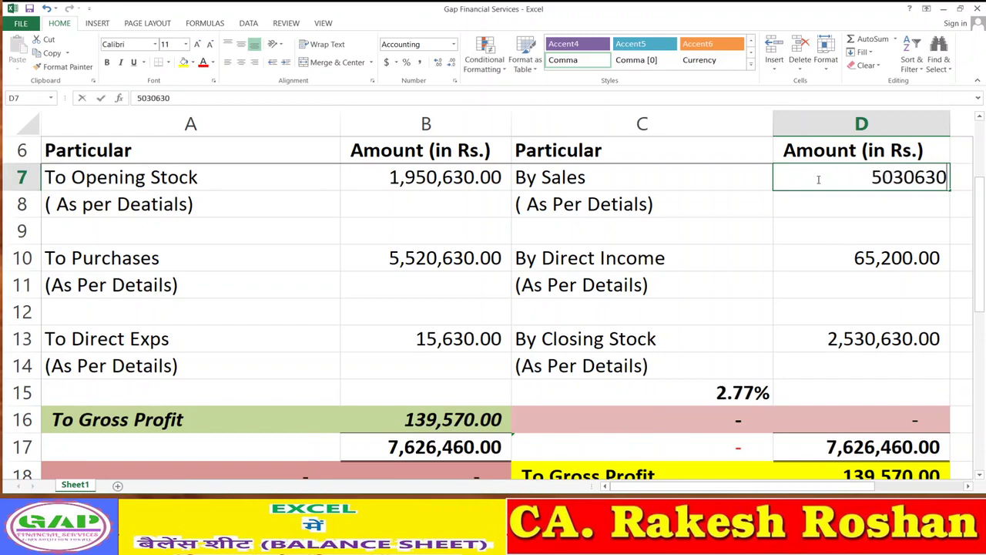
pyautogui.press('Left')
pyautogui.press('Left')
pyautogui.press('Left')
pyautogui.press('Left')
pyautogui.press('Left')
pyautogui.press('BackSpace')
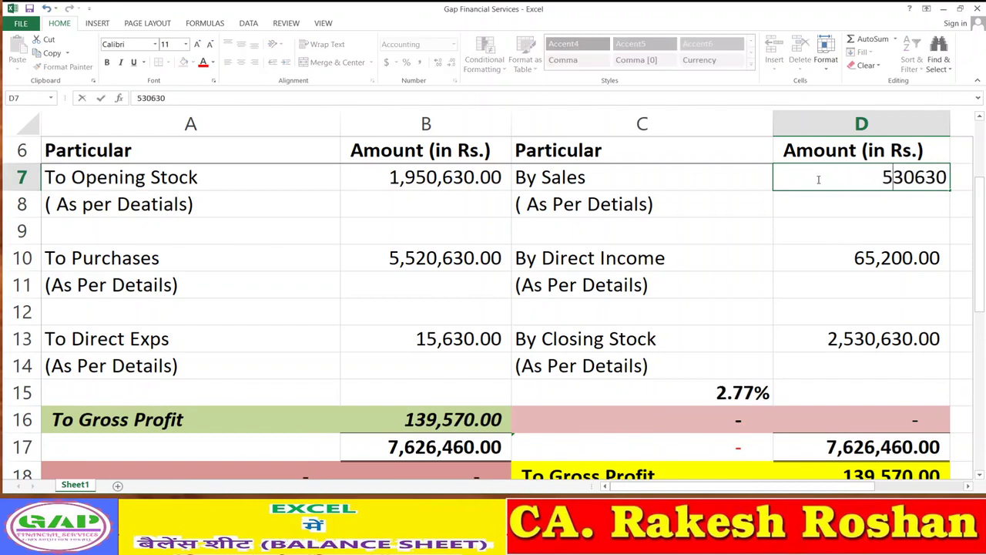
pyautogui.write('5')
pyautogui.press('Return')
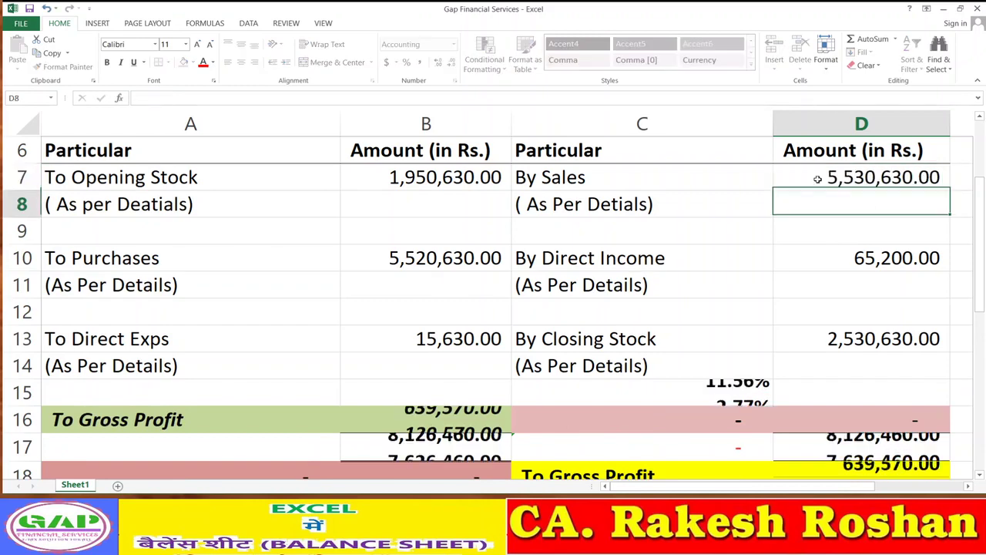
pyautogui.scroll(-2, 587, 346)
pyautogui.scroll(-5, 588, 345)
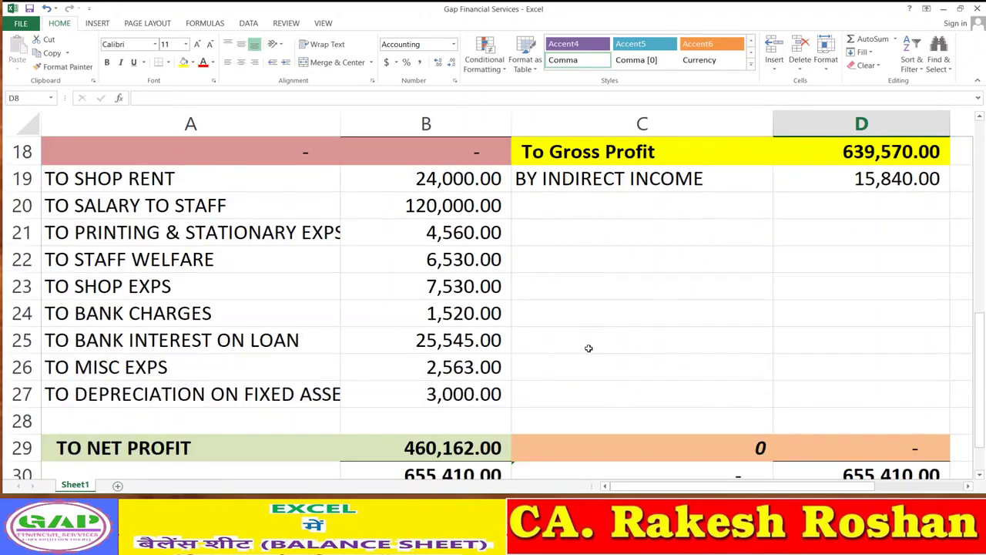
pyautogui.scroll(3, 584, 349)
pyautogui.scroll(6, 584, 349)
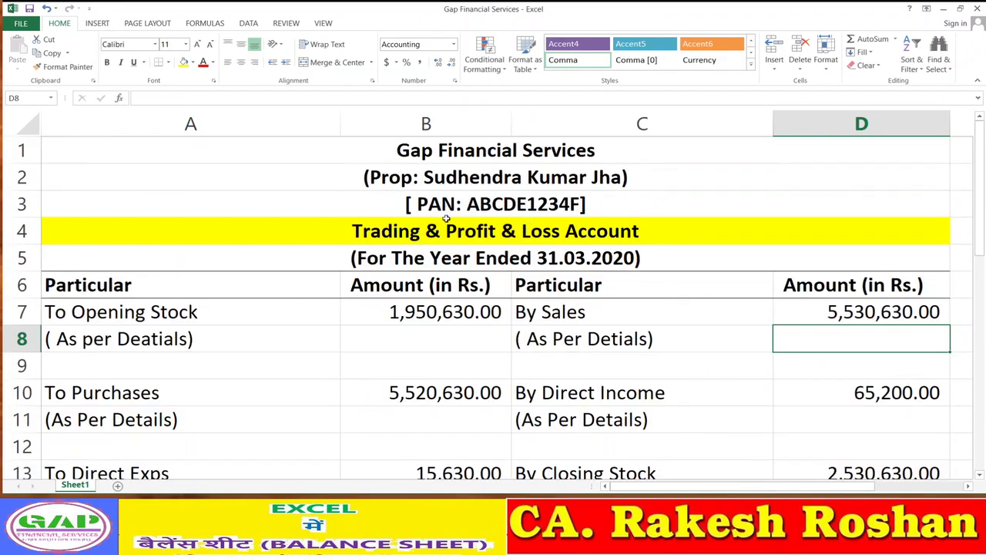
pyautogui.scroll(-2, 592, 258)
pyautogui.scroll(-6, 588, 260)
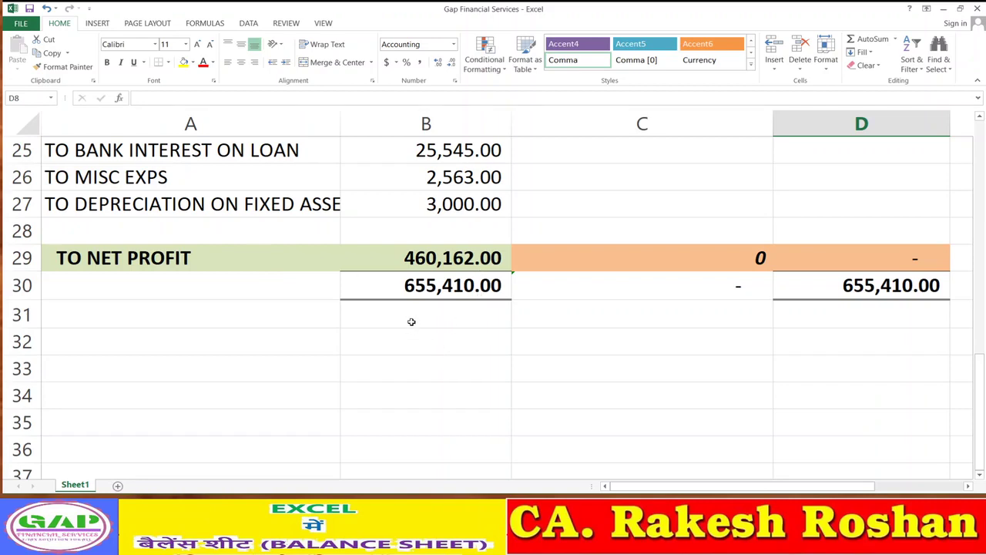
pyautogui.scroll(8, 411, 321)
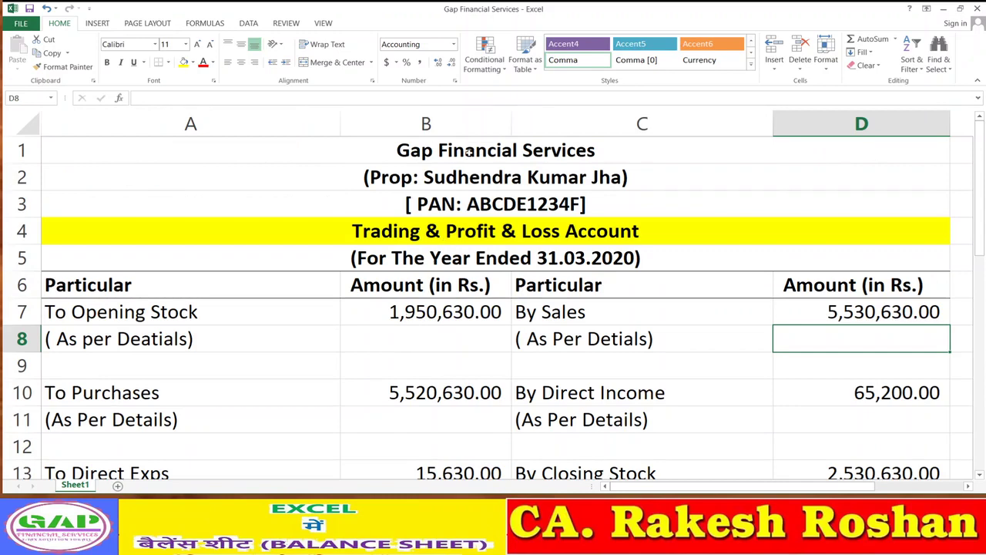
# Add a new Sheet2 and copy Sheet1's title and header rows A1:D6.
pyautogui.click(118, 486)
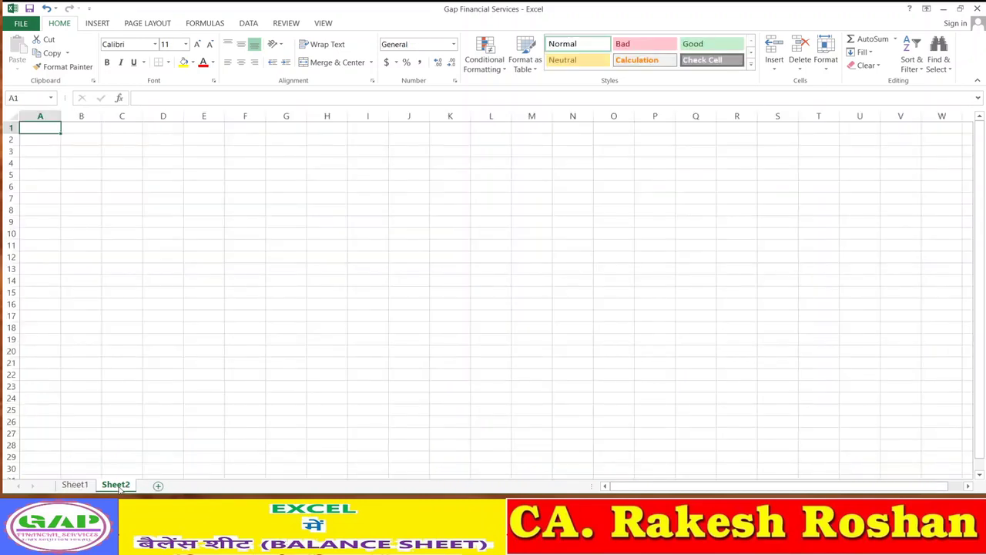
pyautogui.click(87, 490)
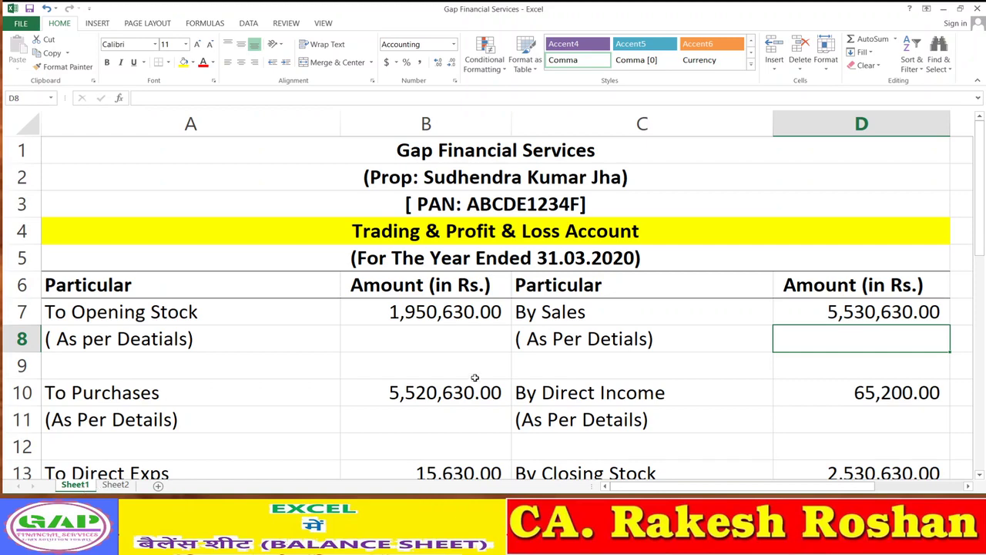
pyautogui.moveTo(487, 152); pyautogui.dragTo(454, 280)
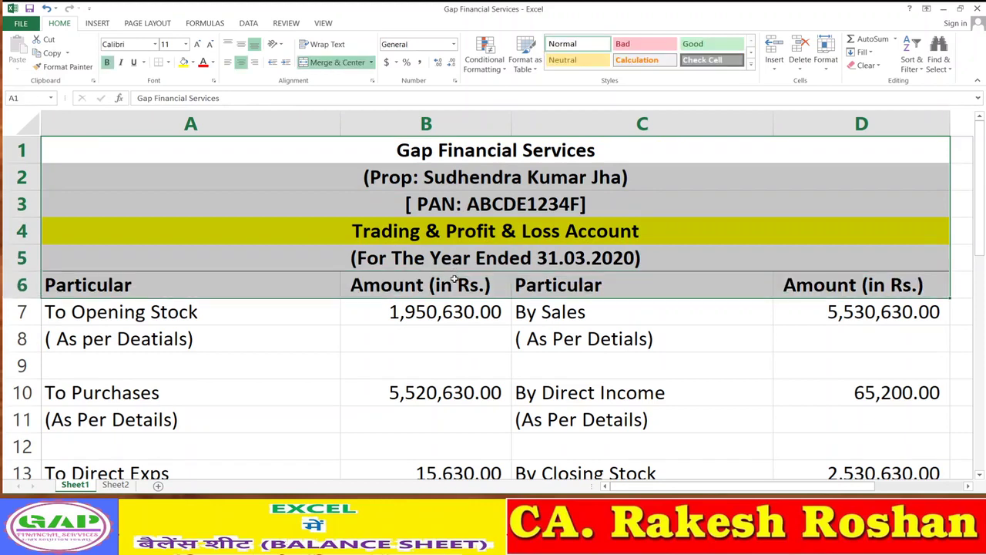
pyautogui.hotkey('ctrl', 'c')
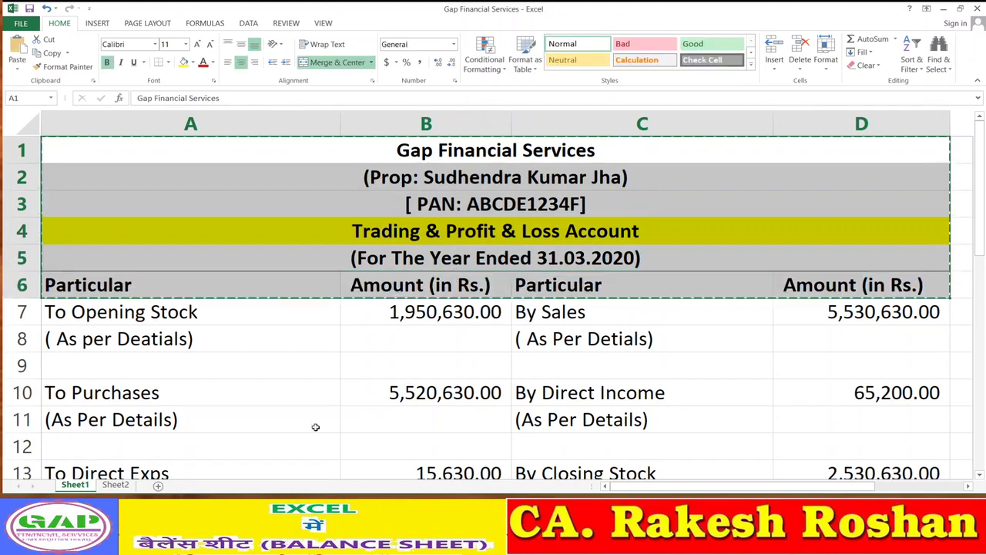
# Paste the copied header rows at A1 of Sheet2 and widen column A.
pyautogui.click(120, 487)
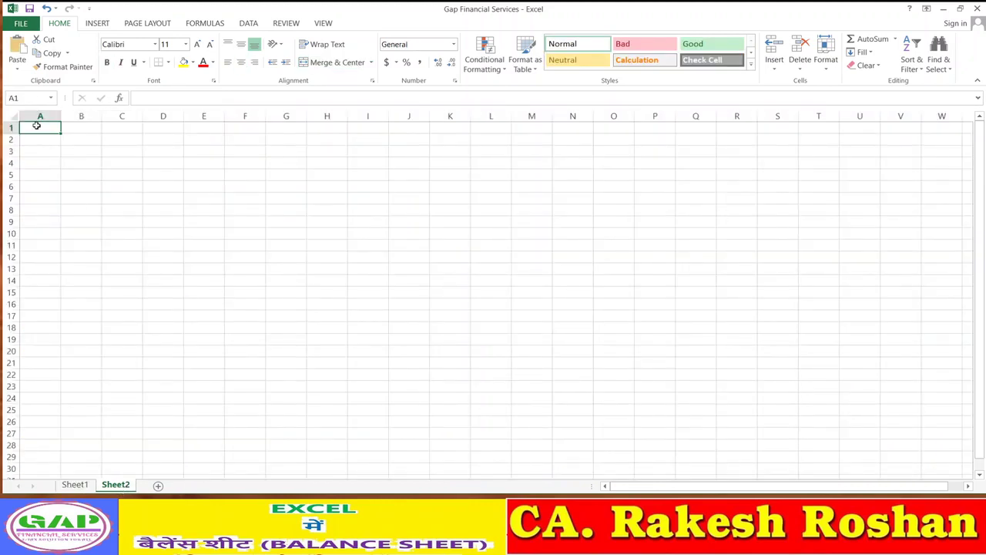
pyautogui.hotkey('ctrl', 'v')
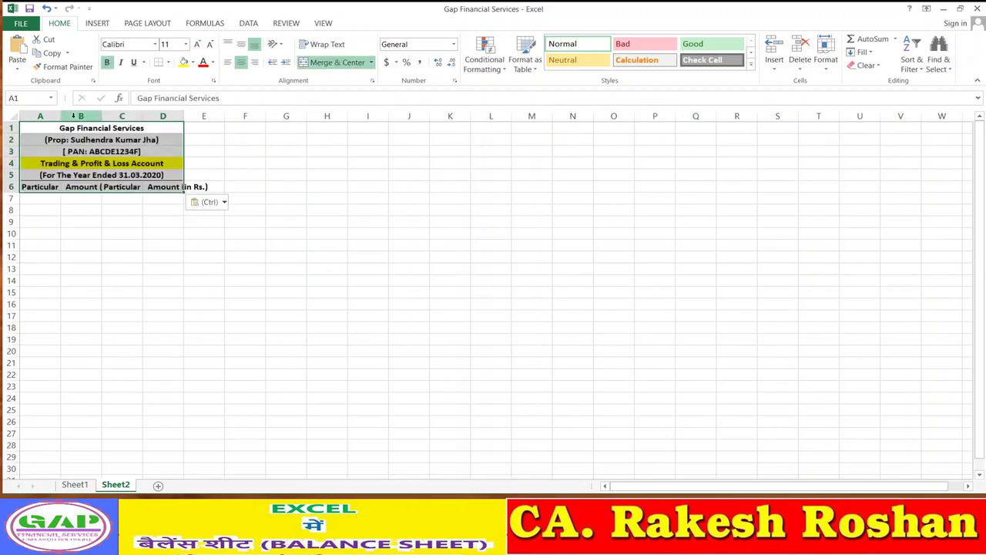
pyautogui.moveTo(62, 117); pyautogui.dragTo(63, 116)
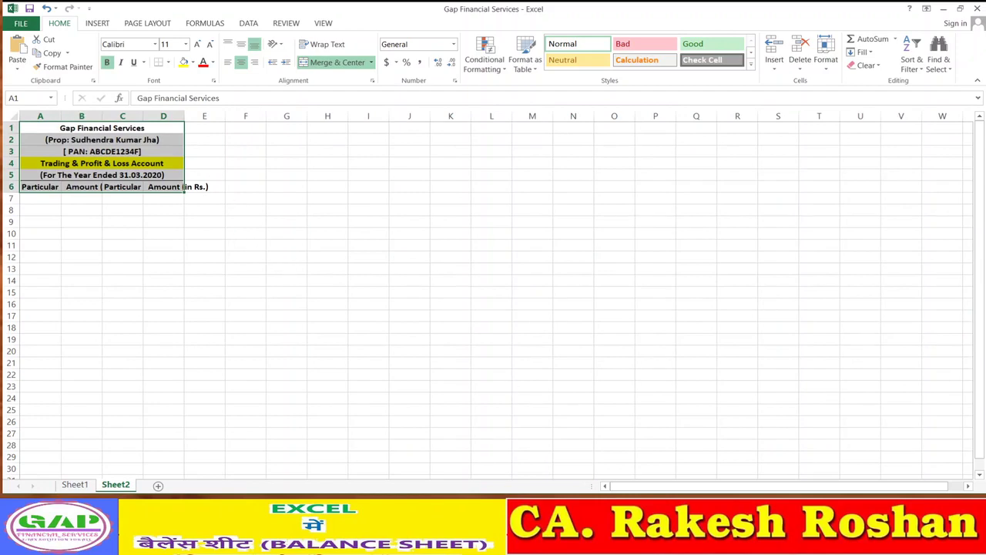
pyautogui.scroll(7, 493, 292)
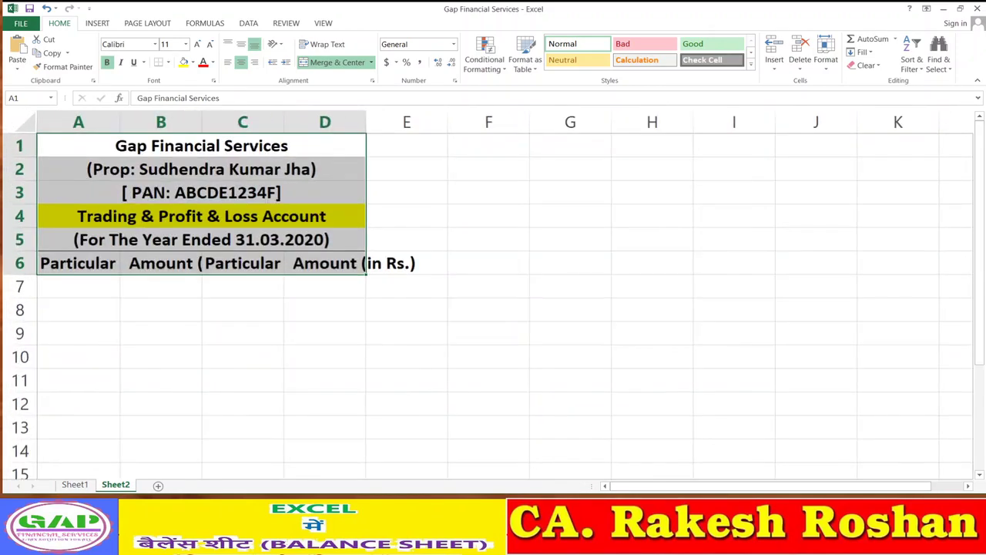
pyautogui.scroll(4, 493, 292)
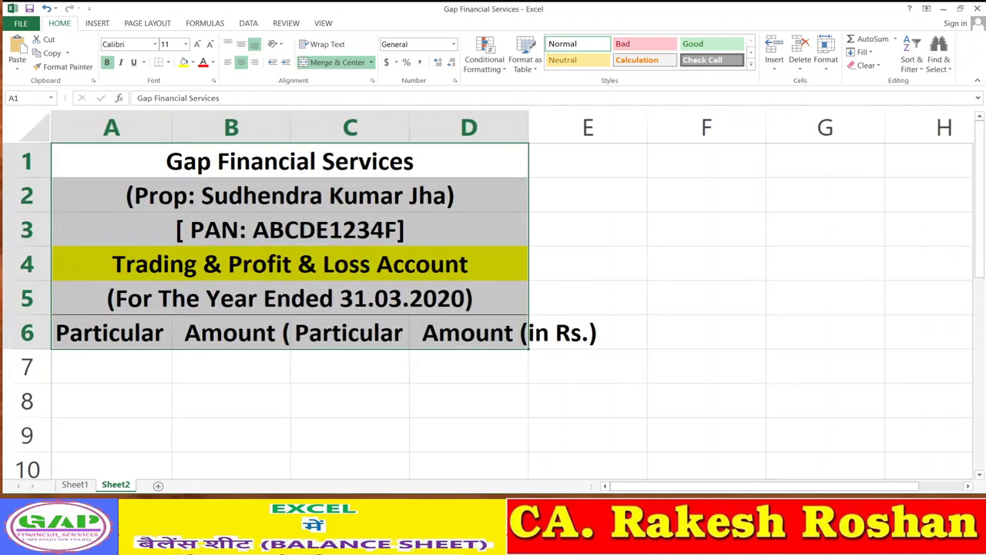
pyautogui.scroll(1, 493, 293)
pyautogui.scroll(1, 493, 293)
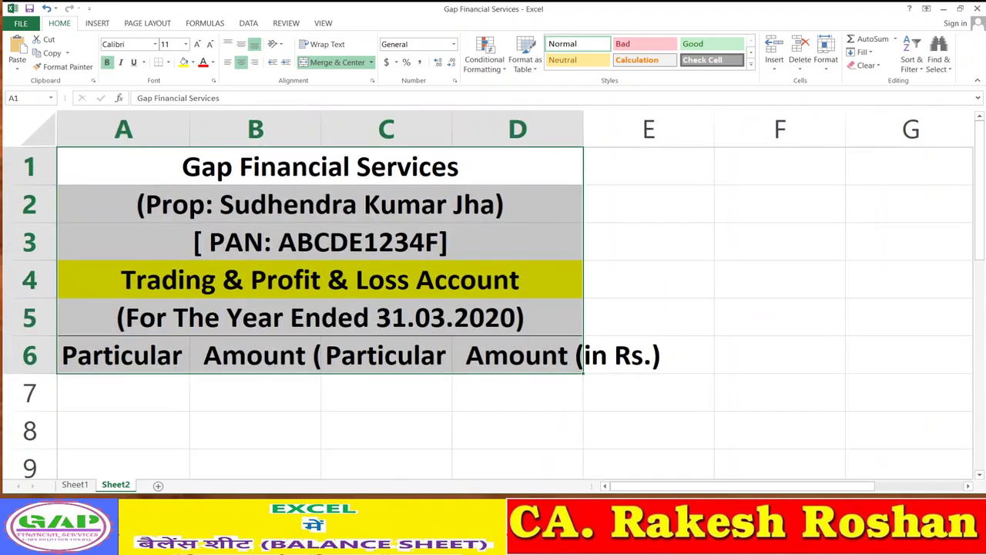
pyautogui.click(409, 406)
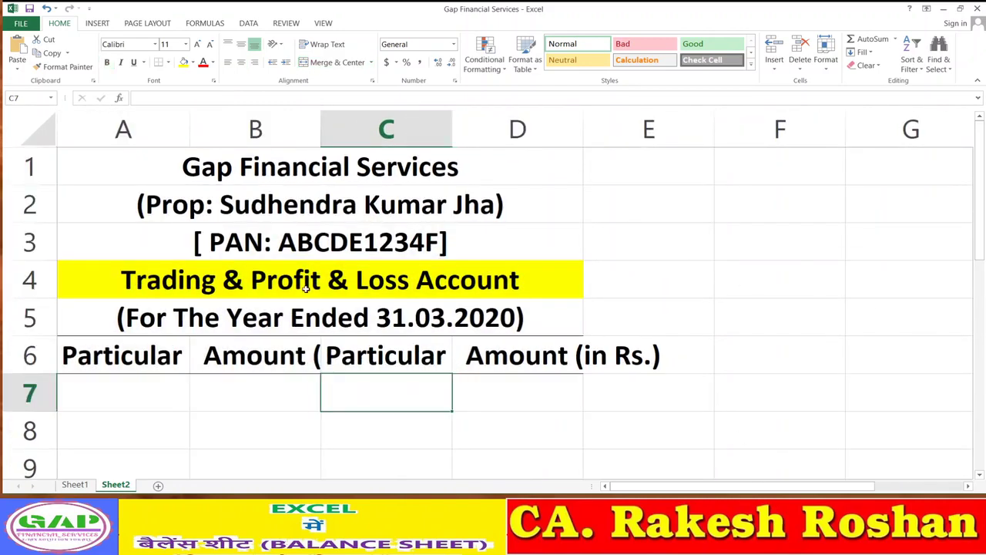
# Retitle A4 as BALANCE SHEET and change the A5 date line to (AS ON 31.03.2020).
pyautogui.click(192, 169)
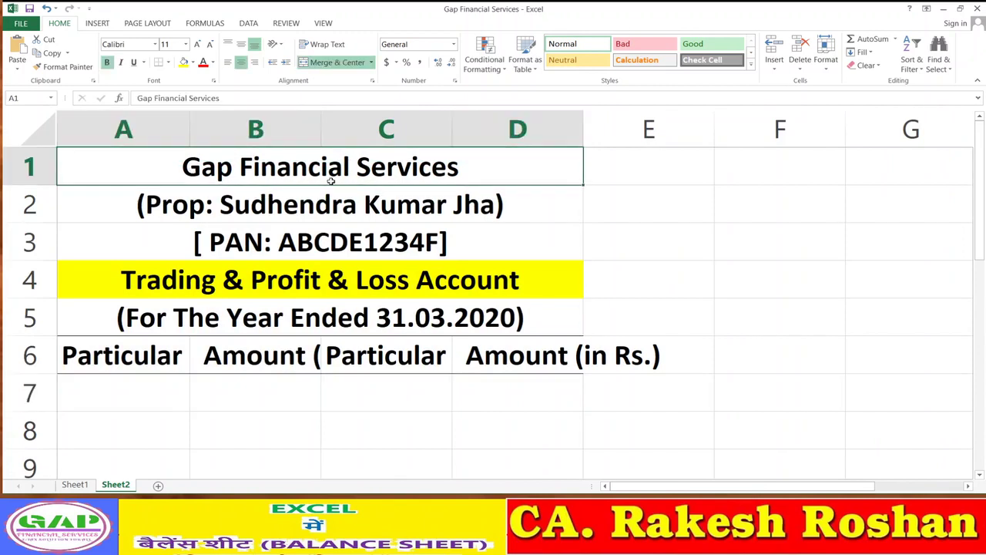
pyautogui.click(424, 207)
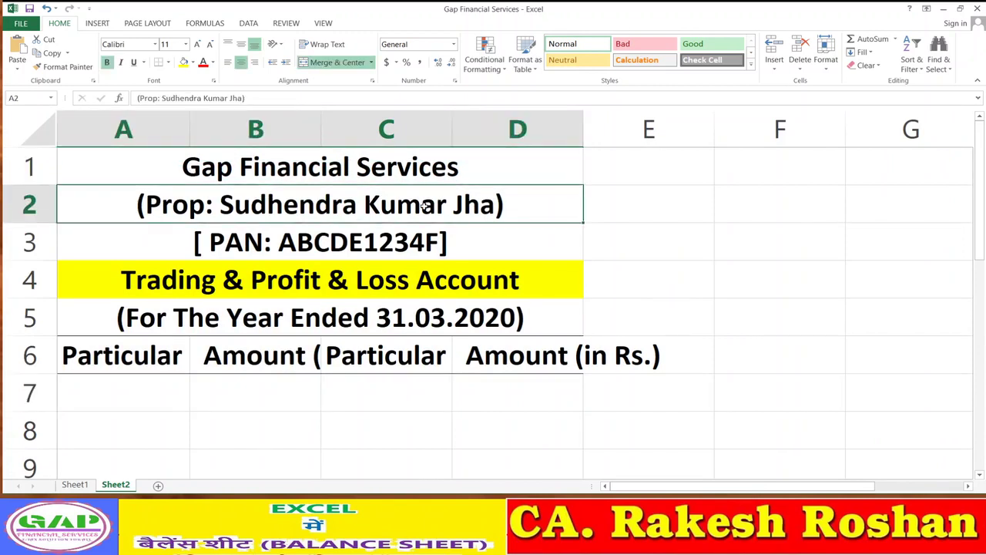
pyautogui.press('Down')
pyautogui.press('Down')
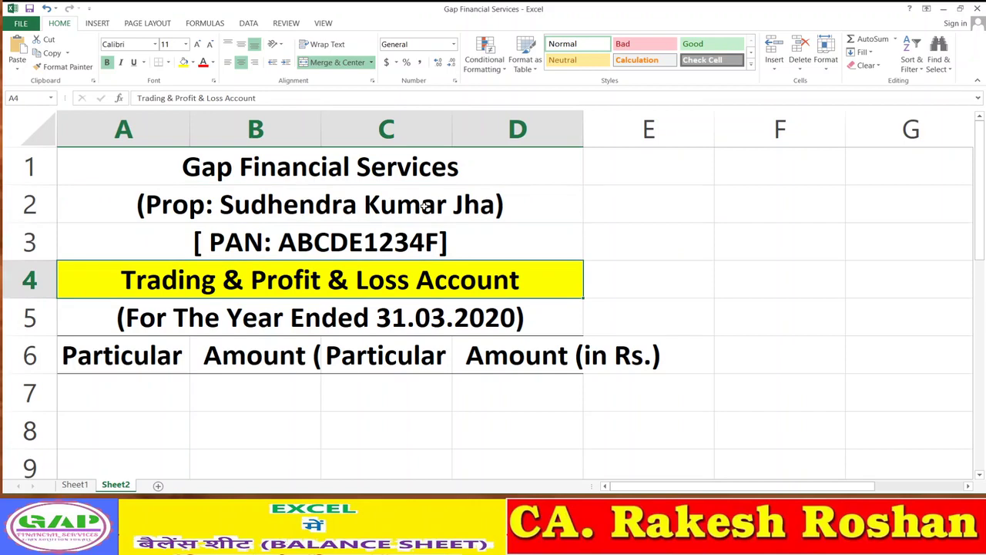
pyautogui.write('B')
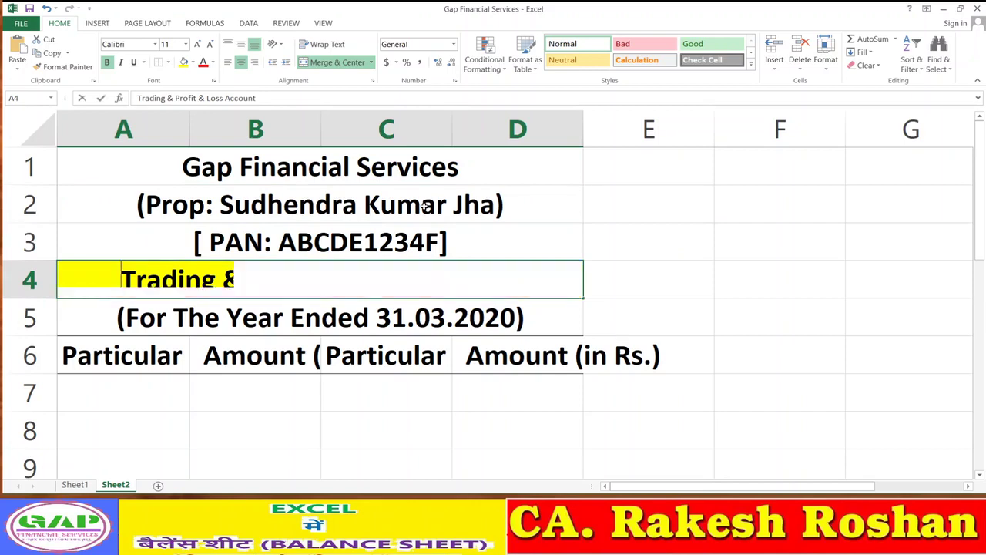
pyautogui.write('AL')
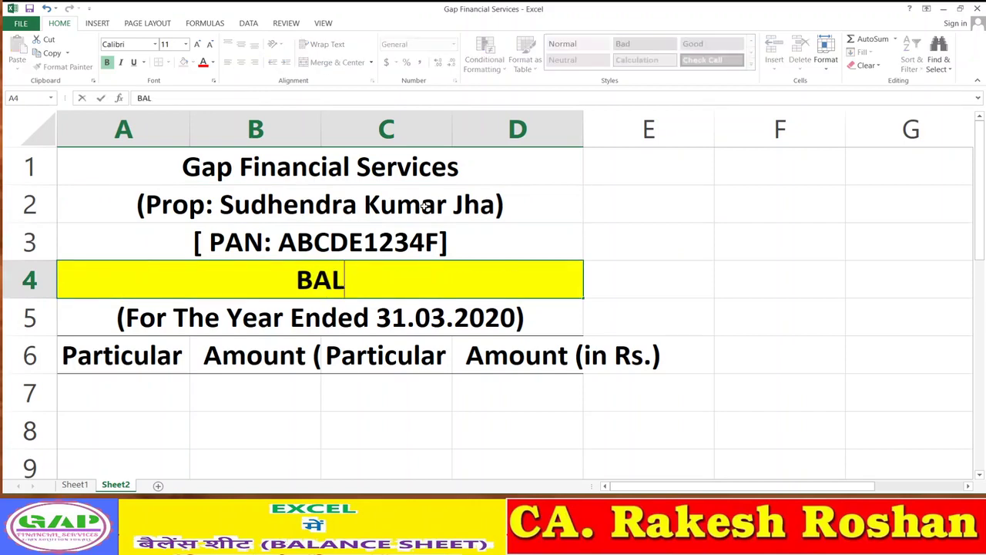
pyautogui.write('ANCE S')
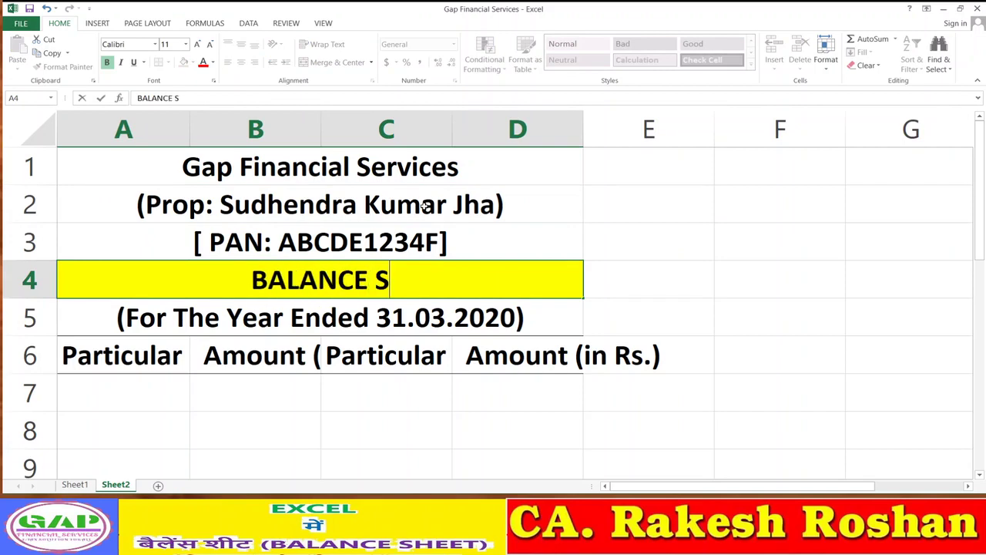
pyautogui.write('HEET')
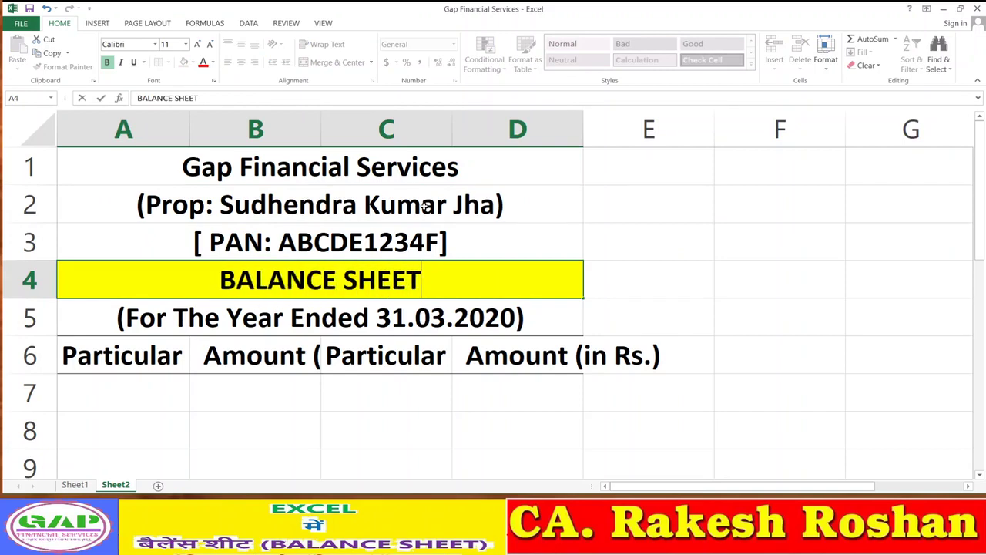
pyautogui.press('Return')
pyautogui.press('F2')
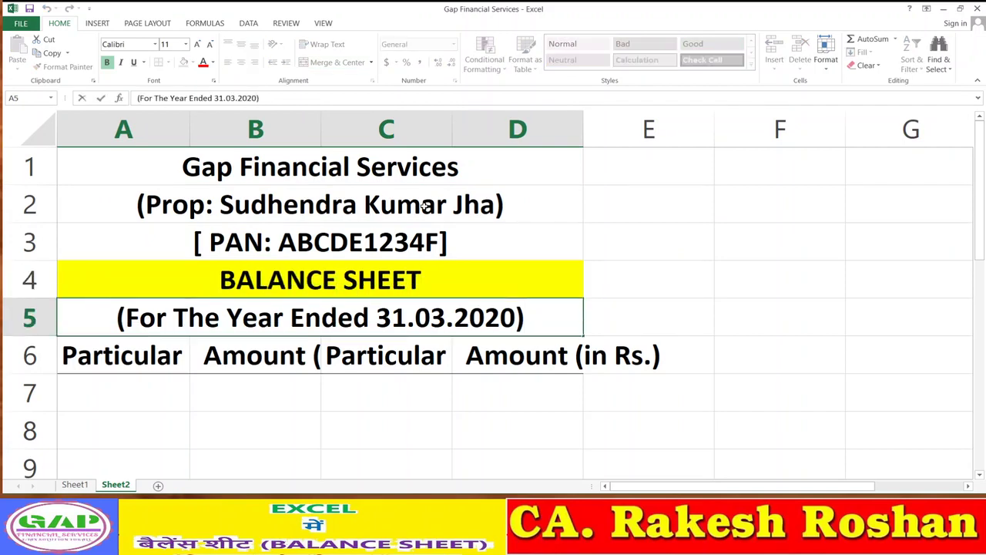
pyautogui.press('Left')
pyautogui.press('Left')
pyautogui.press('Left')
pyautogui.press('Left')
pyautogui.press('Left')
pyautogui.press('Left')
pyautogui.press('Left')
pyautogui.press('Left')
pyautogui.press('Left')
pyautogui.press('Left')
pyautogui.press('Left')
pyautogui.press('Left')
pyautogui.press('BackSpace')
pyautogui.press('BackSpace')
pyautogui.press('BackSpace')
pyautogui.press('BackSpace')
pyautogui.press('BackSpace')
pyautogui.press('BackSpace')
pyautogui.press('BackSpace')
pyautogui.press('BackSpace')
pyautogui.press('BackSpace')
pyautogui.press('BackSpace')
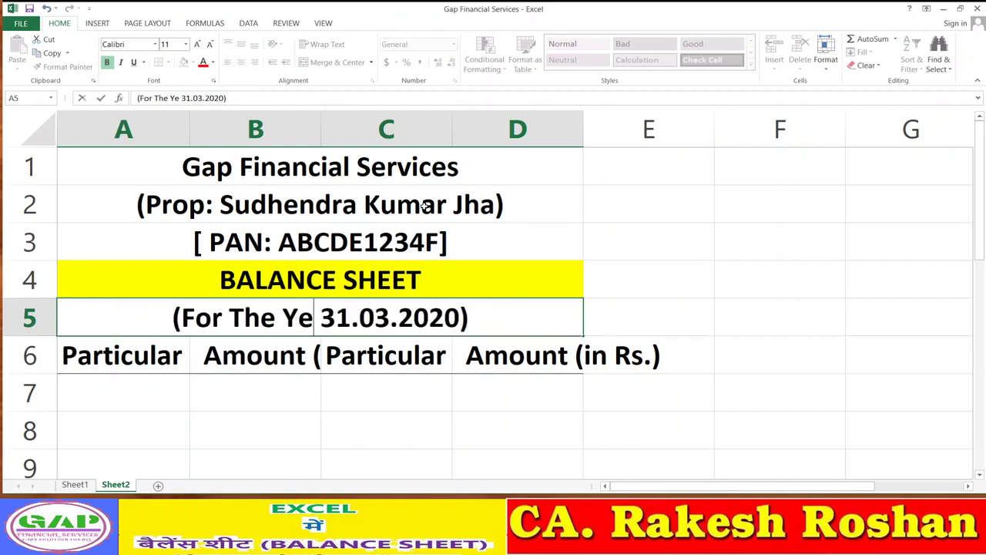
pyautogui.press('BackSpace')
pyautogui.press('BackSpace')
pyautogui.press('BackSpace')
pyautogui.press('BackSpace')
pyautogui.press('BackSpace')
pyautogui.press('BackSpace')
pyautogui.press('BackSpace')
pyautogui.press('BackSpace')
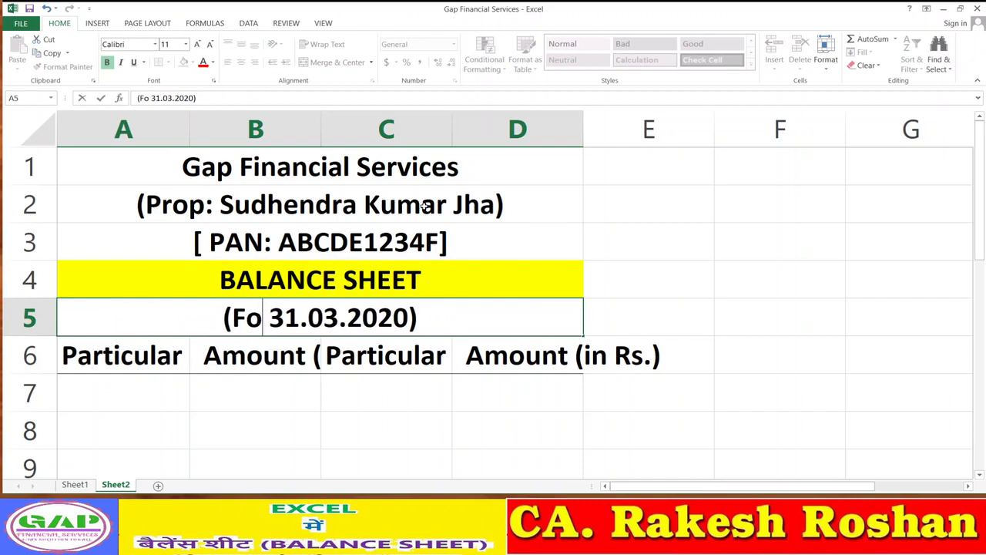
pyautogui.write('AS')
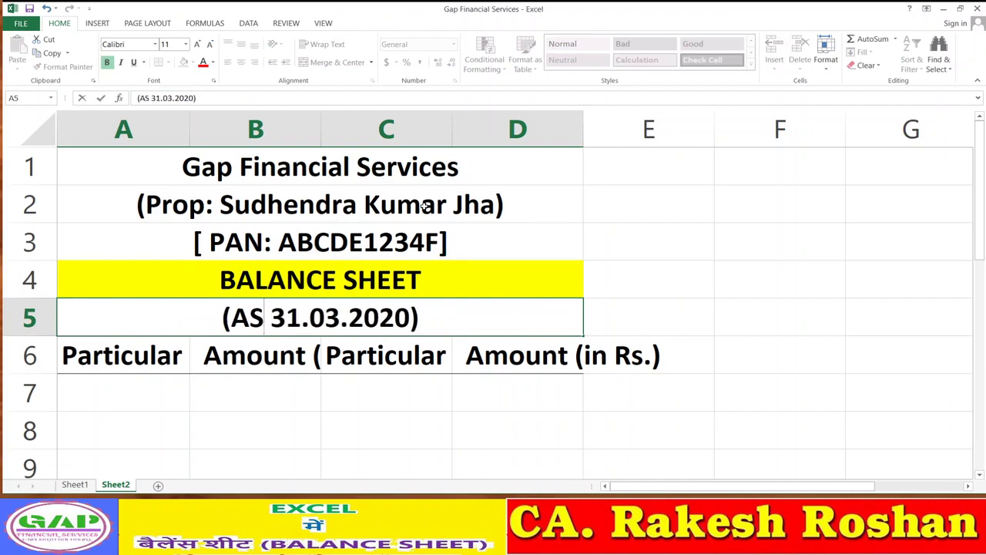
pyautogui.write(' ON')
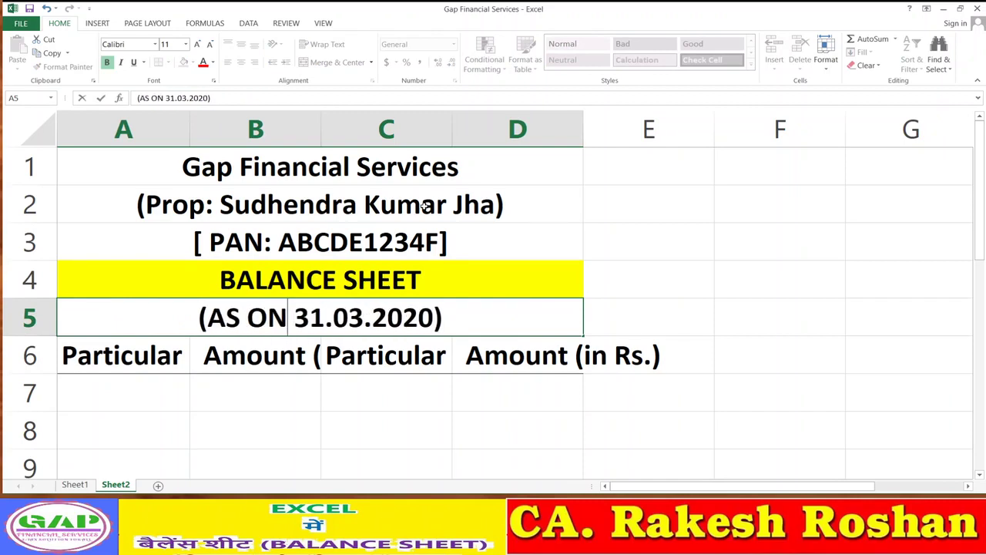
pyautogui.press('Return')
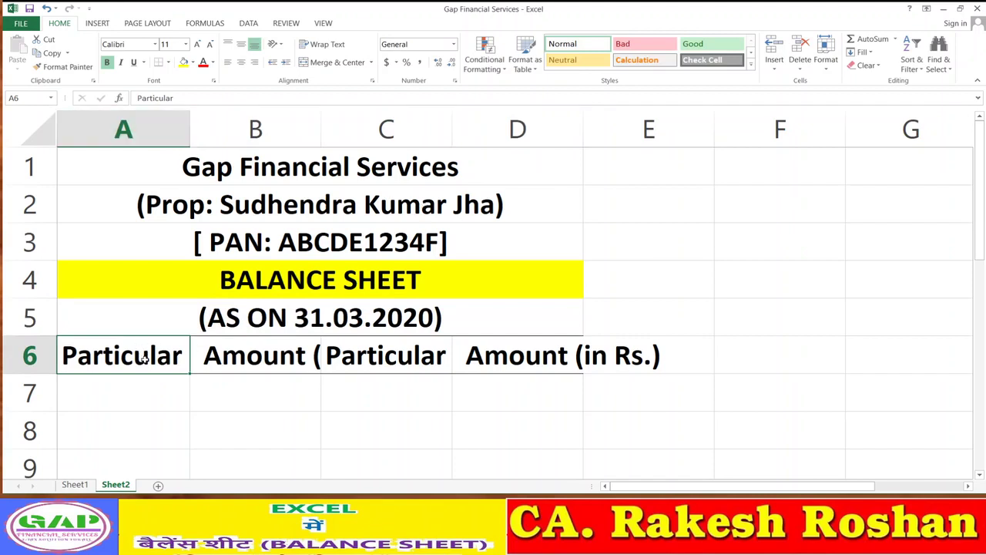
# Replace the A6 heading with CAPITAL & LIBILITIES and AutoFit columns A and B.
pyautogui.press('Delete')
pyautogui.write('CAPI')
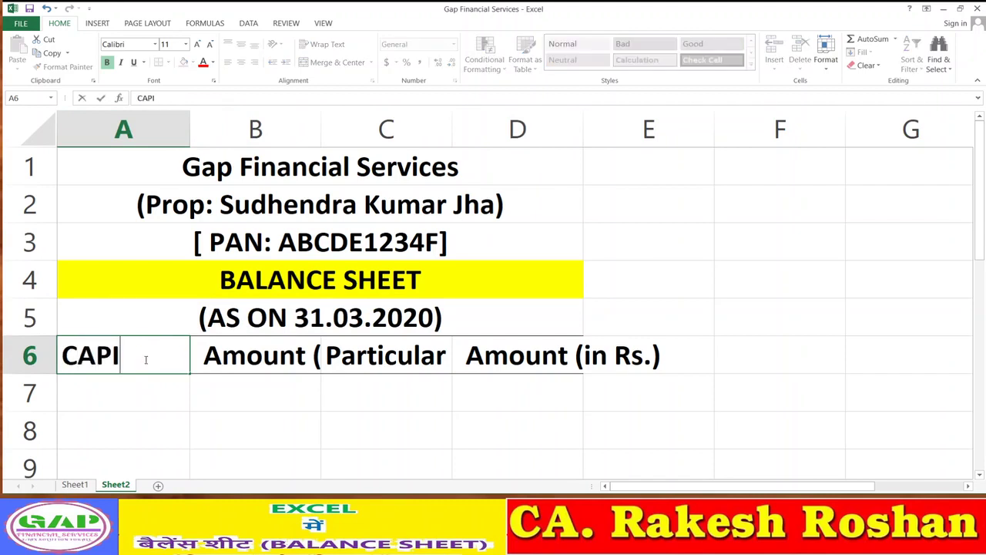
pyautogui.write('TAL &')
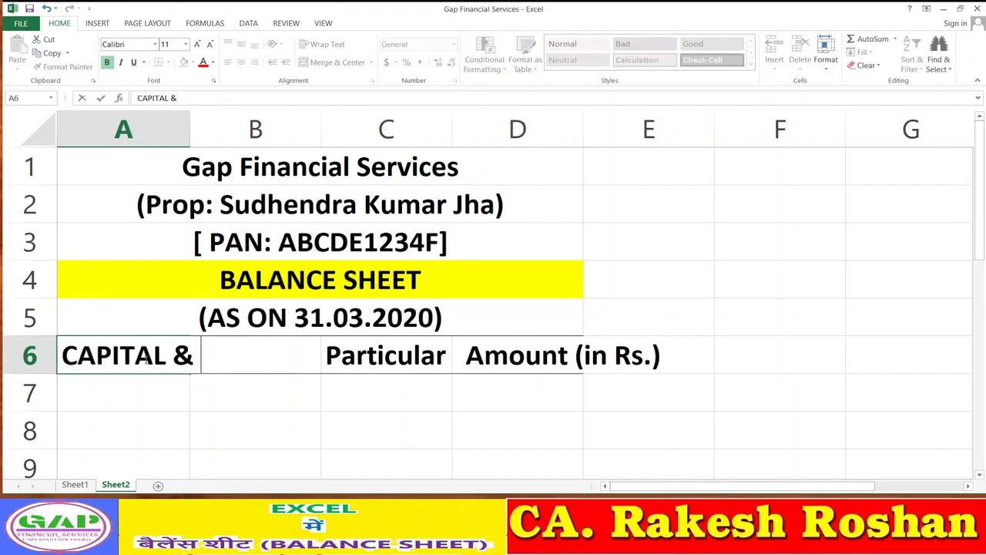
pyautogui.write(' LIBIL')
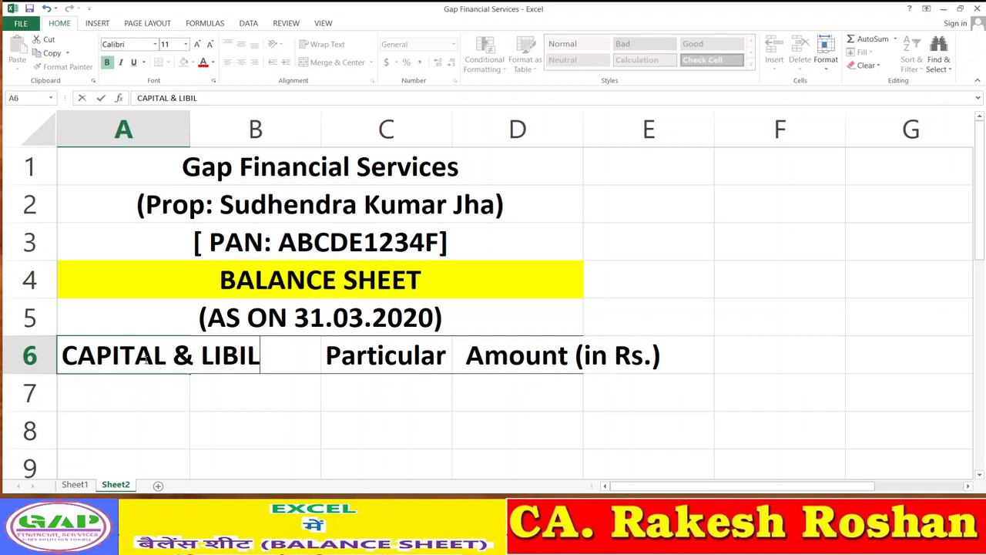
pyautogui.write('ITIS')
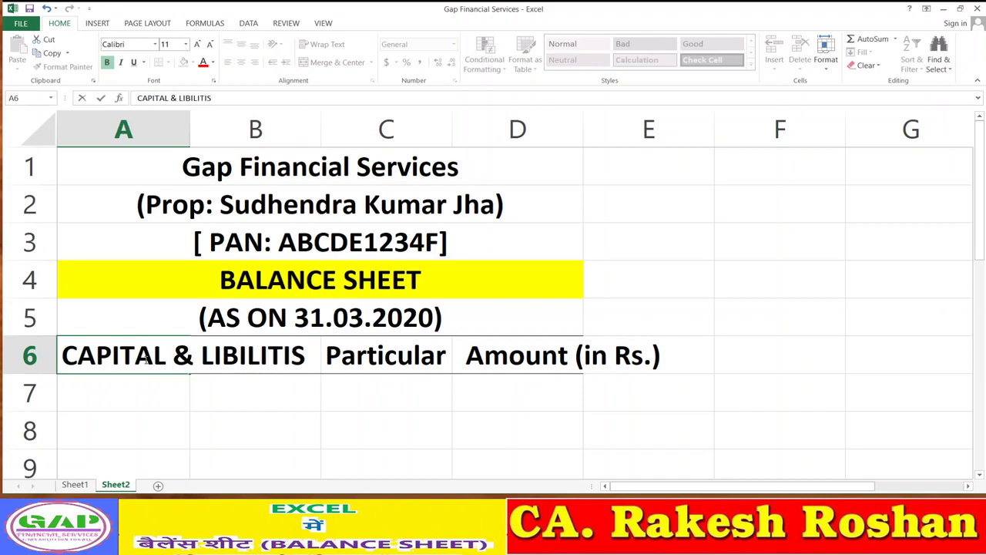
pyautogui.press('BackSpace')
pyautogui.write('ES')
pyautogui.press('Return')
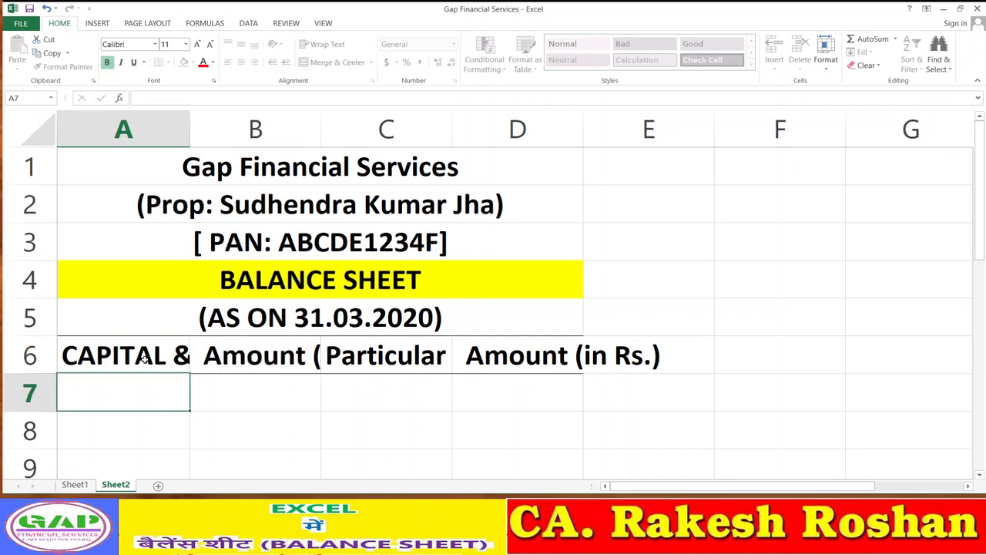
pyautogui.click(144, 359)
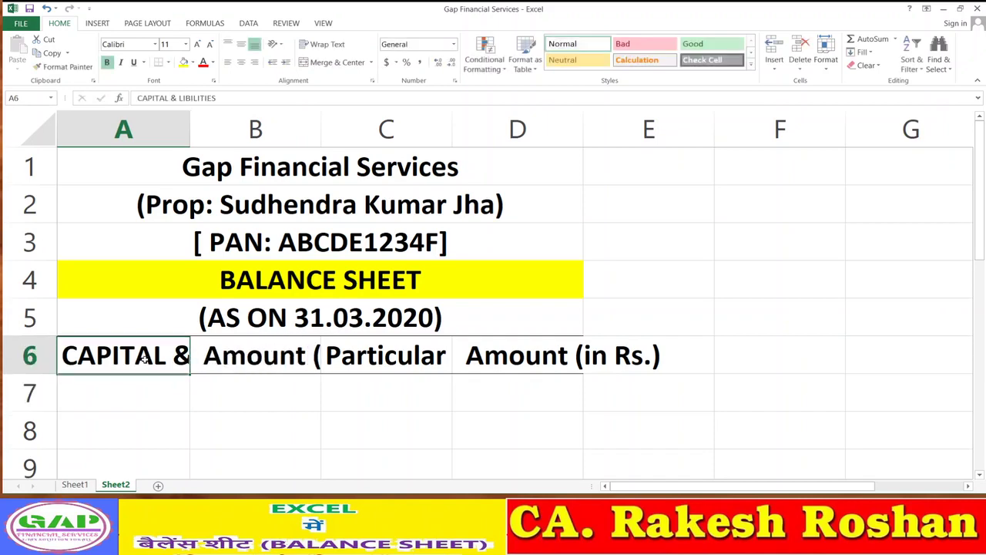
pyautogui.doubleClick(190, 131)
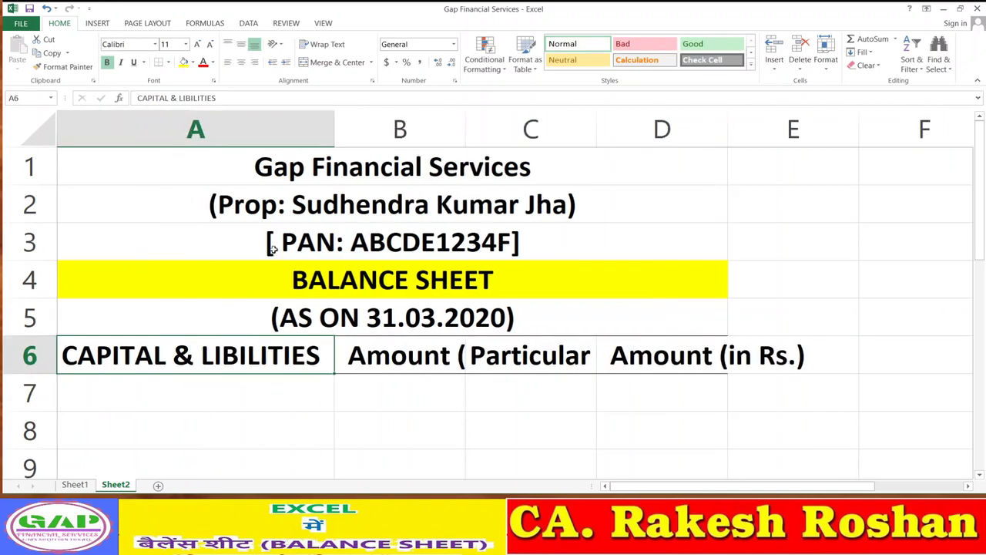
pyautogui.click(389, 362)
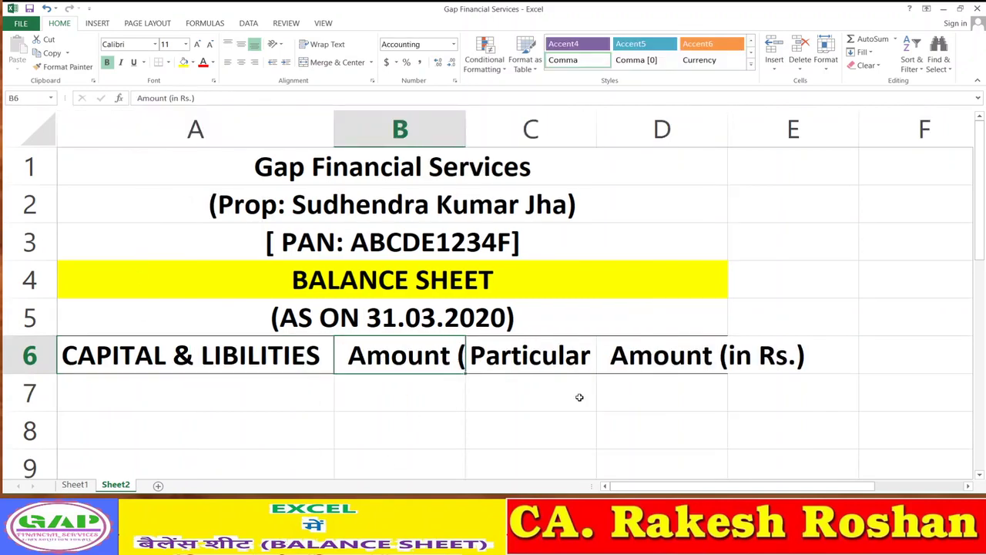
pyautogui.moveTo(466, 129); pyautogui.dragTo(465, 129)
pyautogui.doubleClick(465, 129)
# Replace the C6 heading with ASSESTS & PROPERTIES and AutoFit columns C and D.
pyautogui.click(658, 361)
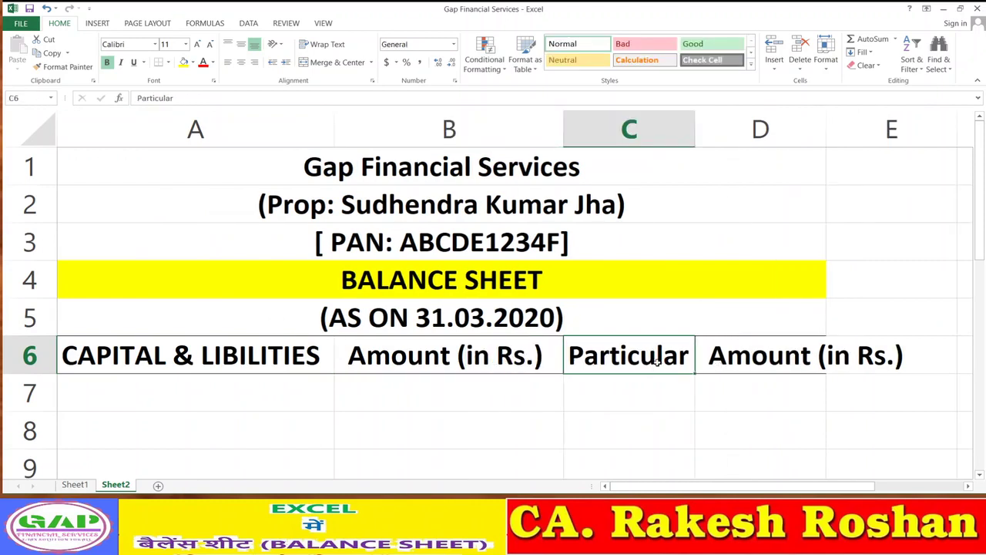
pyautogui.write('ASSE')
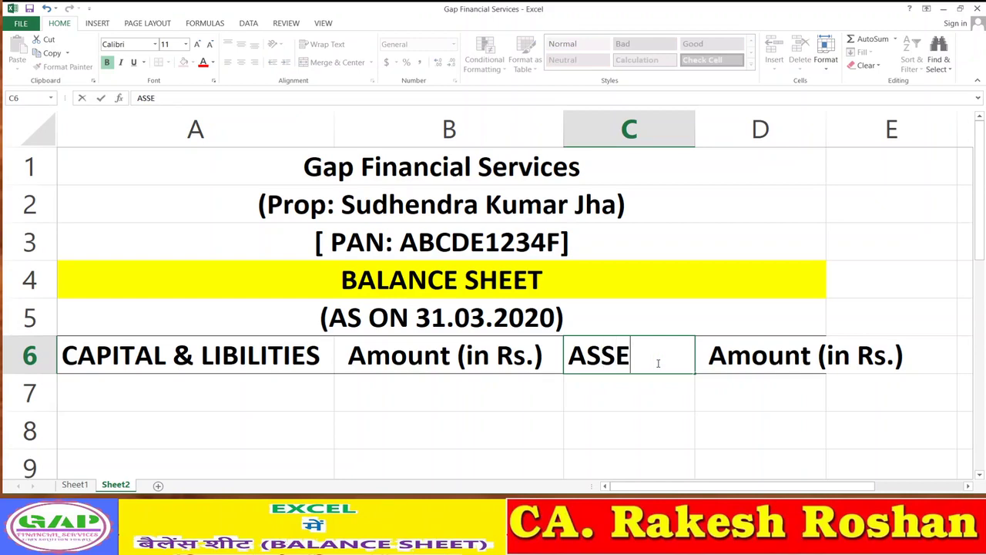
pyautogui.write('STS')
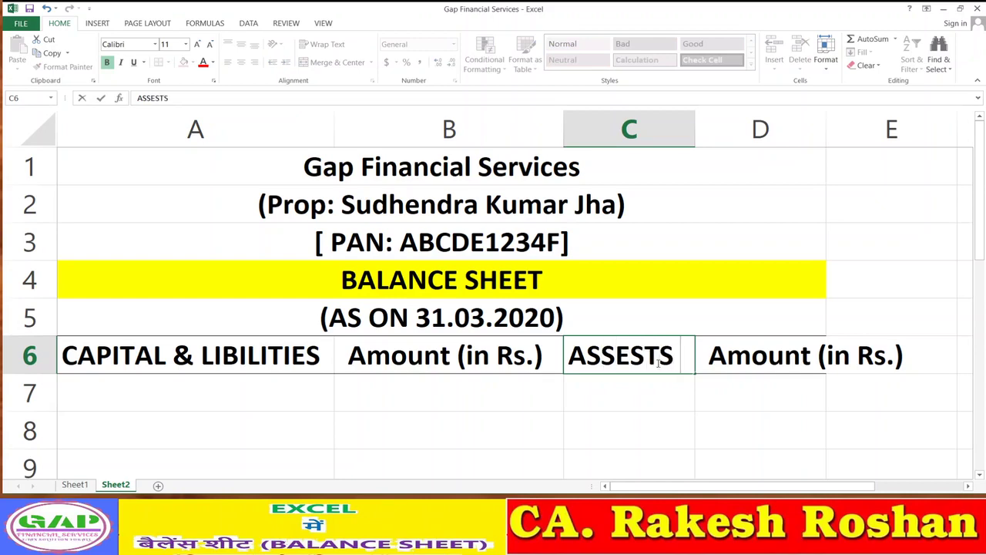
pyautogui.write(' & P')
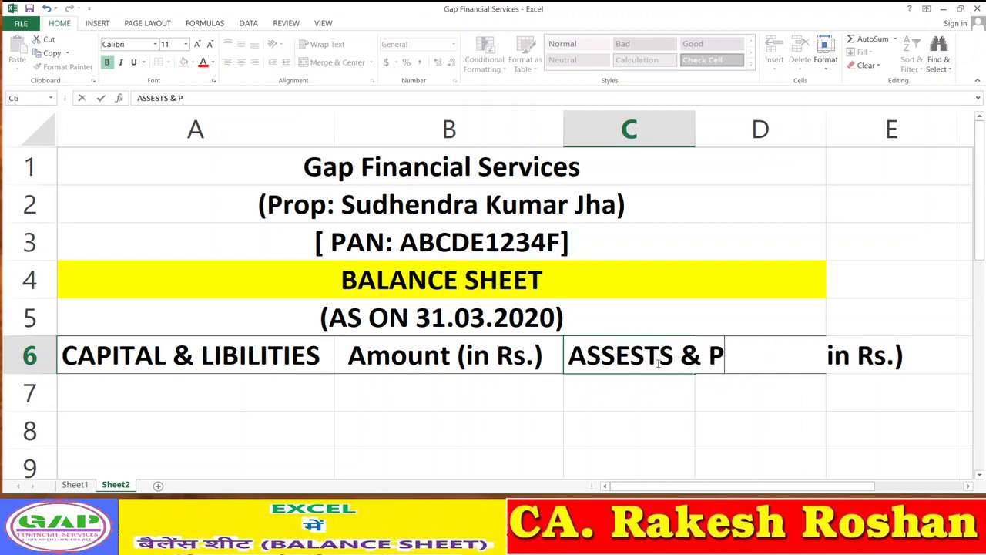
pyautogui.write('ROPERTIES')
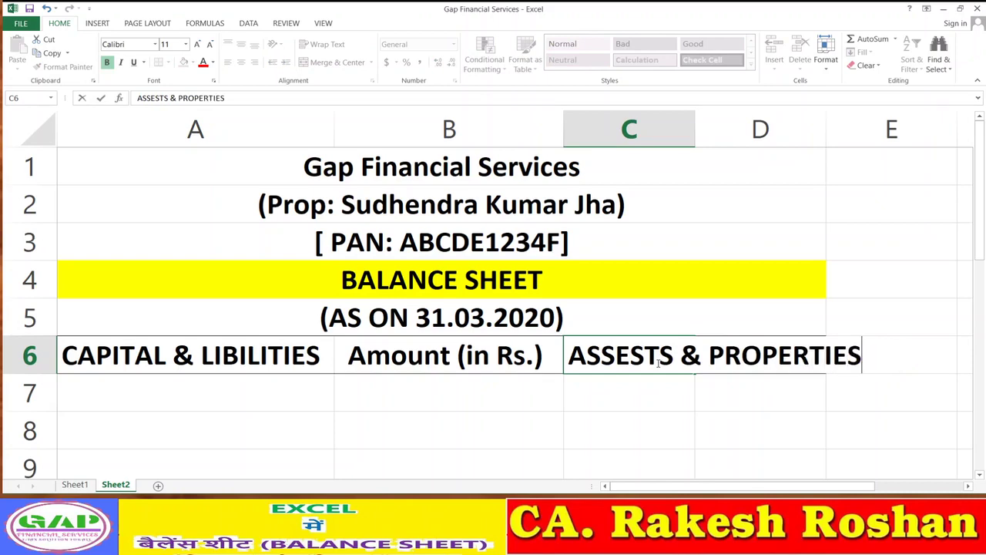
pyautogui.press('Return')
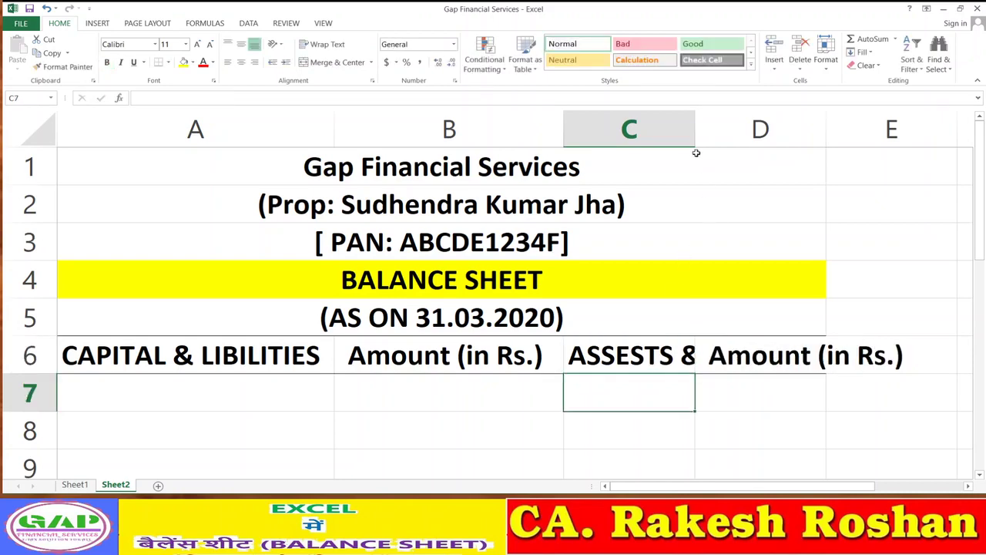
pyautogui.doubleClick(694, 135)
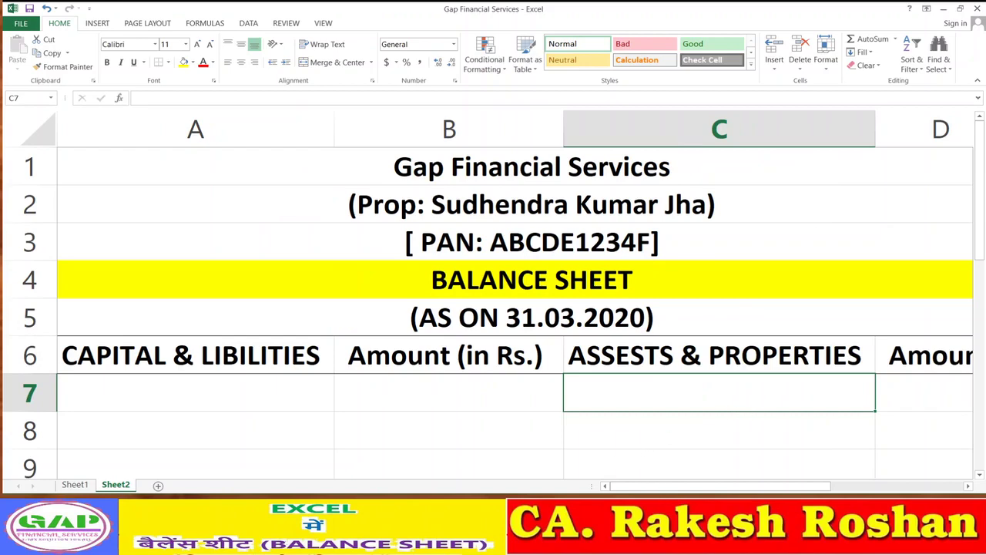
pyautogui.click(883, 502)
pyautogui.click(883, 501)
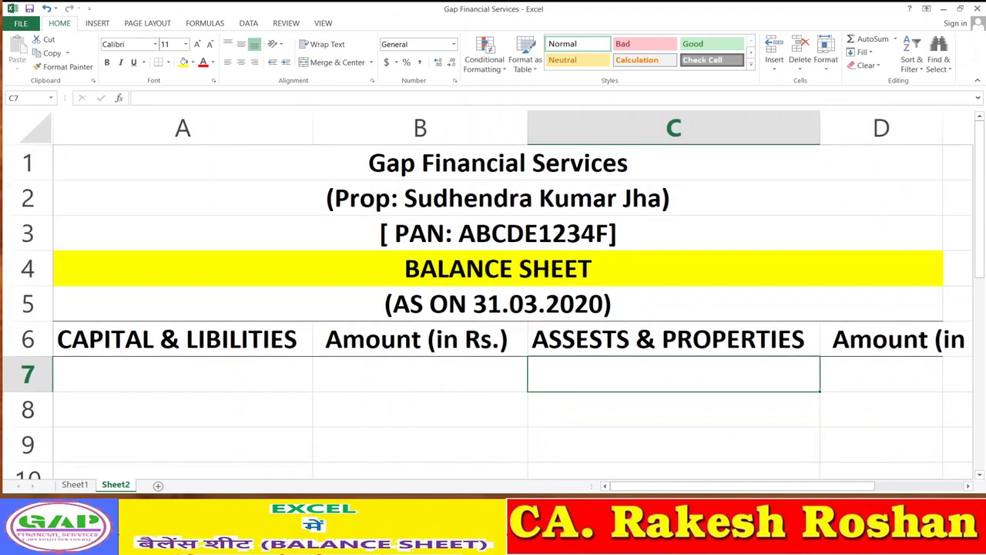
pyautogui.click(883, 501)
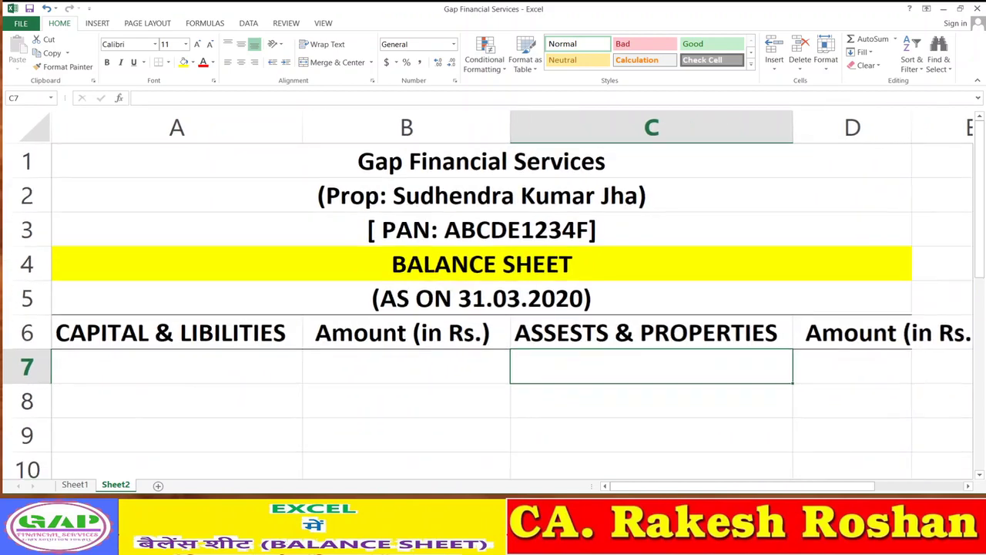
pyautogui.doubleClick(911, 128)
pyautogui.click(639, 422)
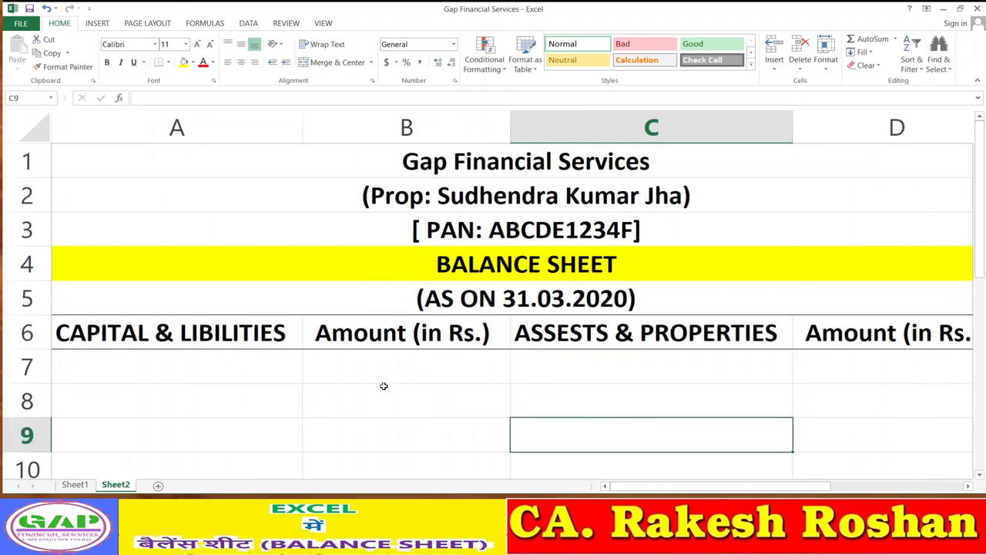
pyautogui.click(385, 375)
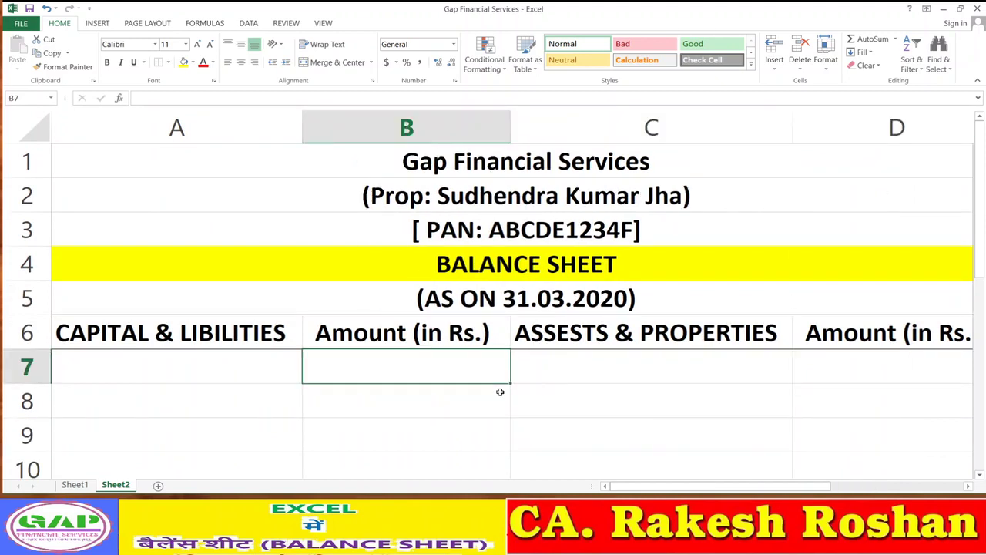
pyautogui.press('Down')
pyautogui.press('Down')
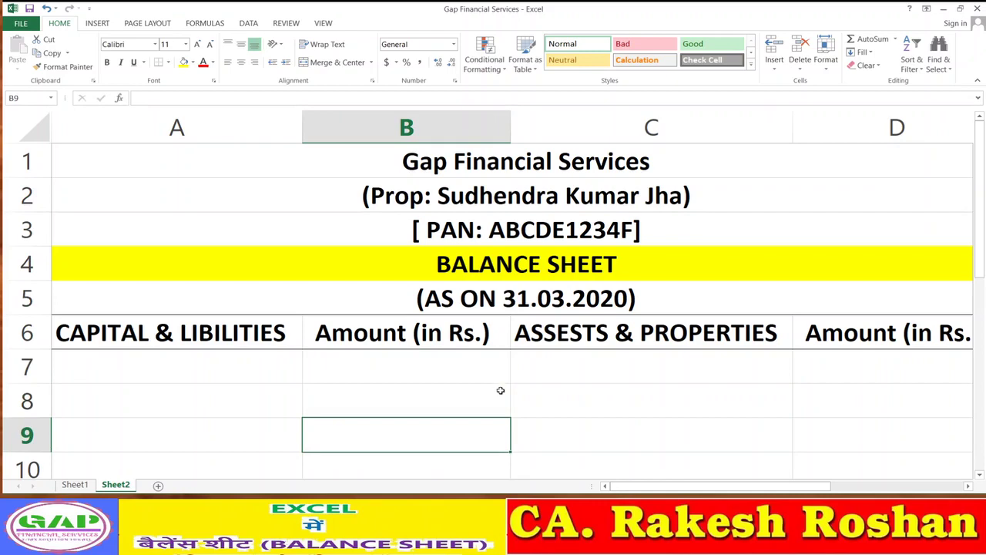
# Insert a new column B before the first Amount column and make it slim.
pyautogui.click(353, 125)
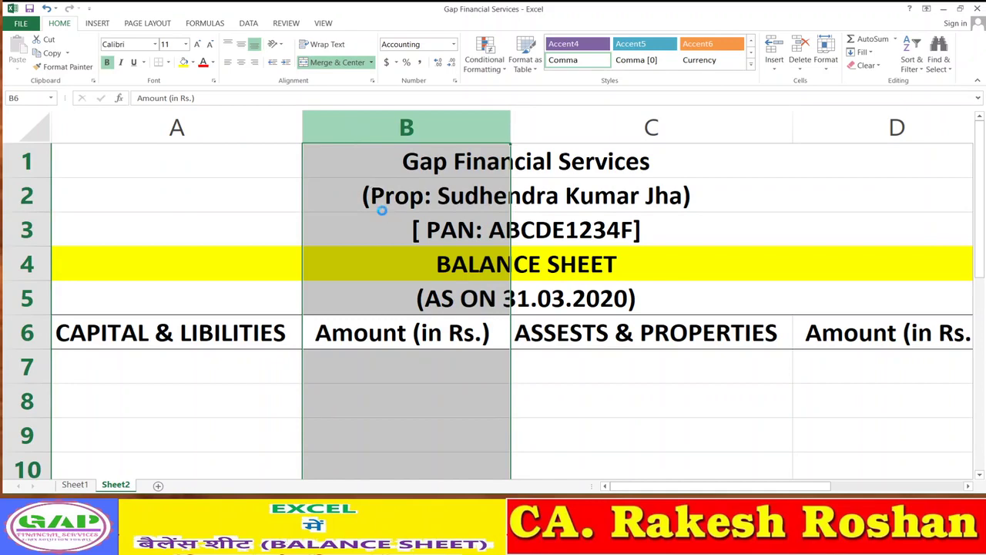
pyautogui.hotkey('ctrl', 'shift', '+')
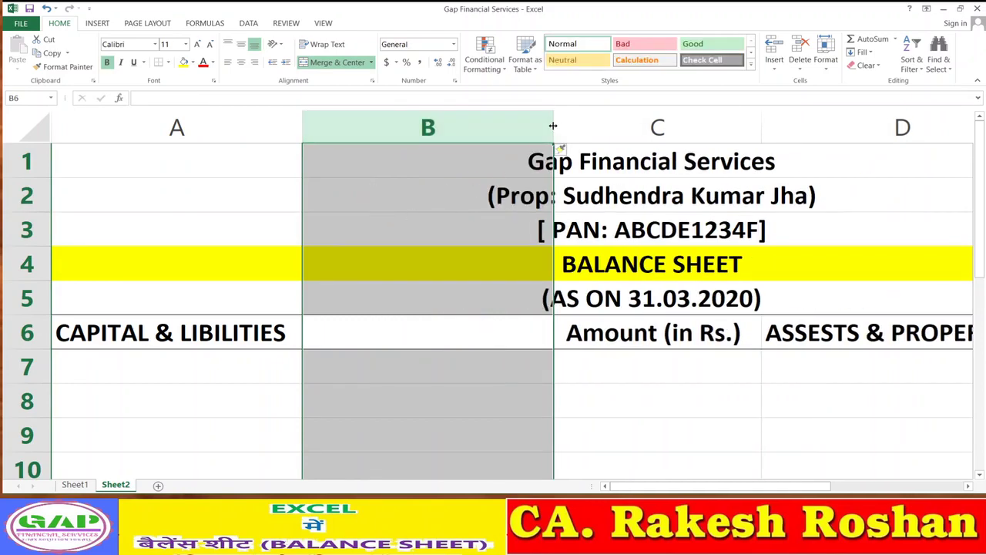
pyautogui.moveTo(552, 126); pyautogui.dragTo(507, 127)
pyautogui.moveTo(376, 166); pyautogui.dragTo(365, 185)
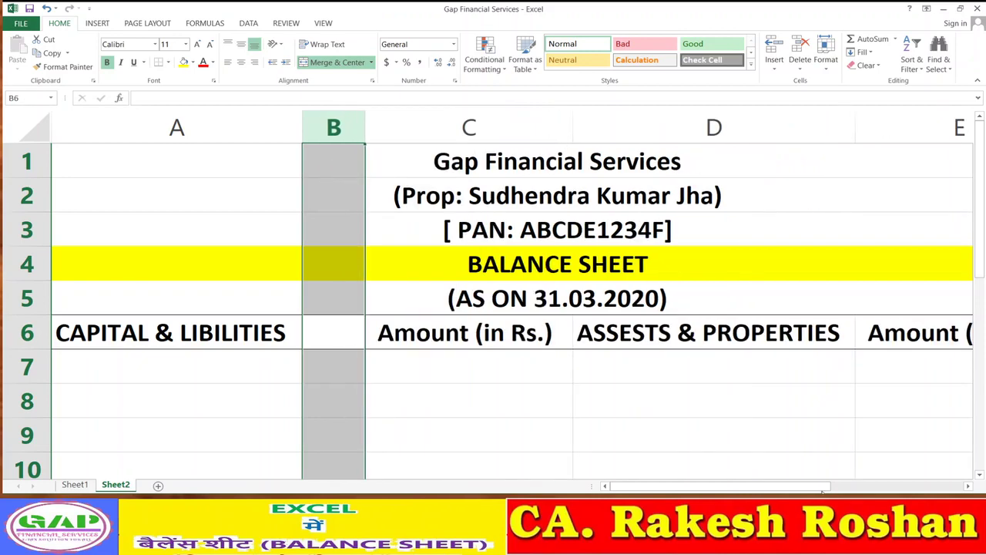
pyautogui.moveTo(822, 489); pyautogui.dragTo(866, 488)
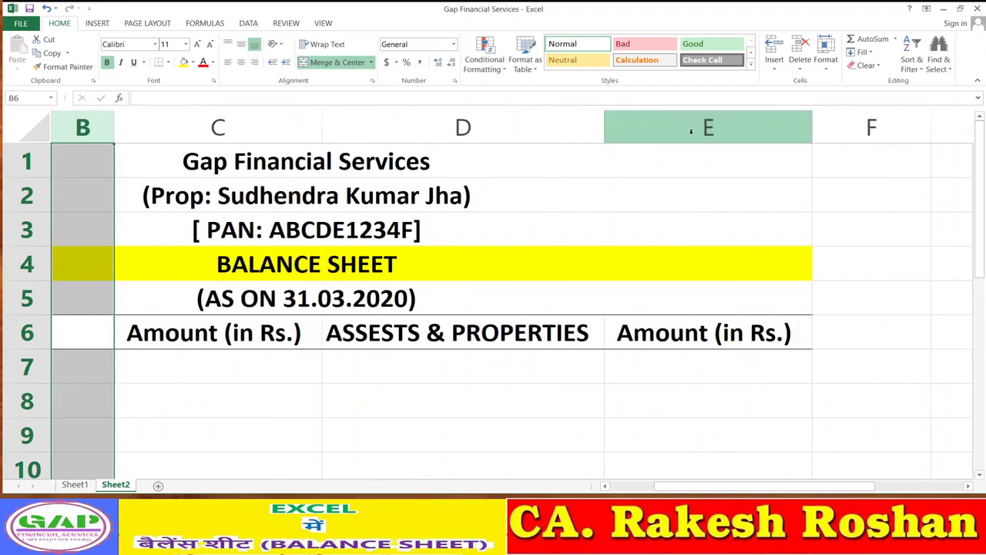
# Insert a blank column before the second Amount (in Rs.) column.
pyautogui.click(691, 131)
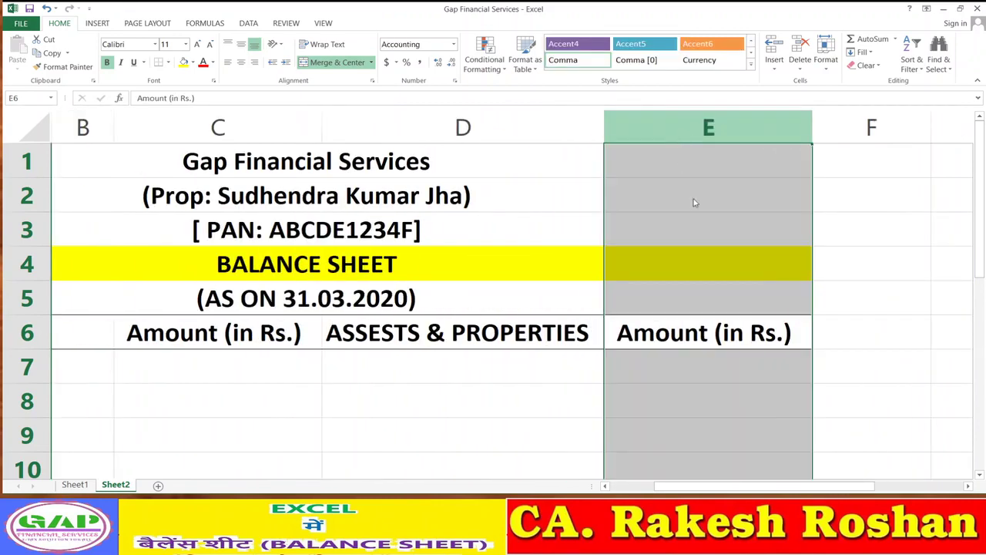
pyautogui.hotkey('ctrl', '+')
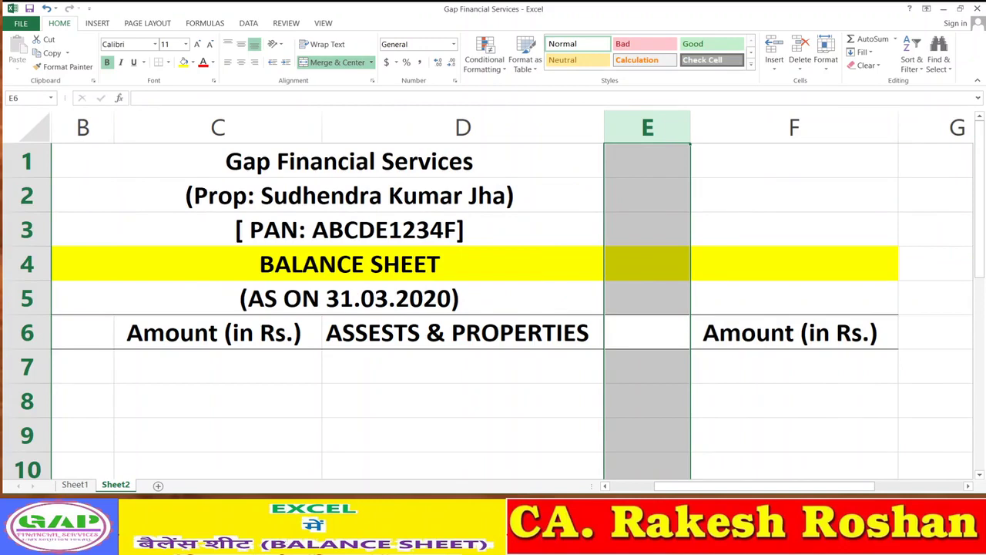
pyautogui.scroll(-1, 488, 294)
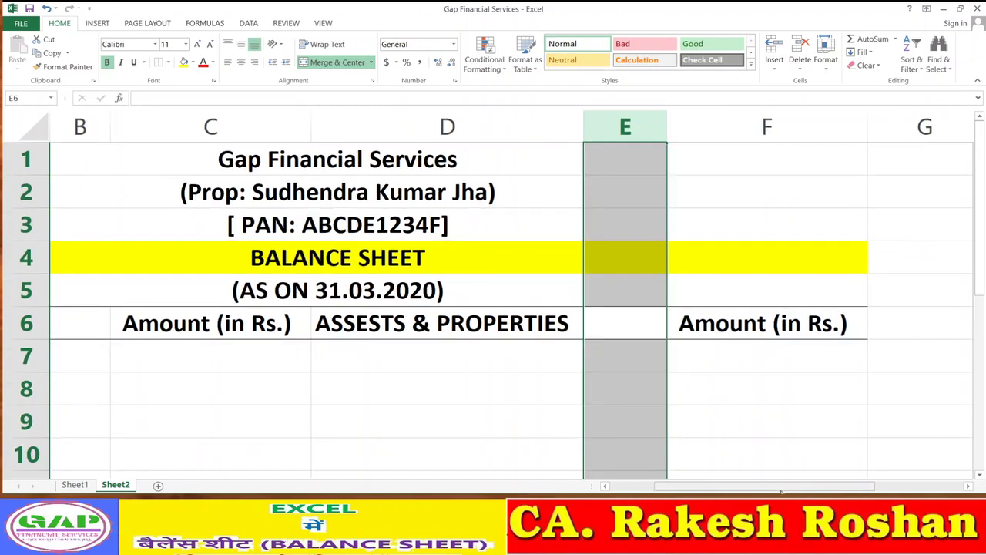
pyautogui.moveTo(753, 486); pyautogui.dragTo(707, 490)
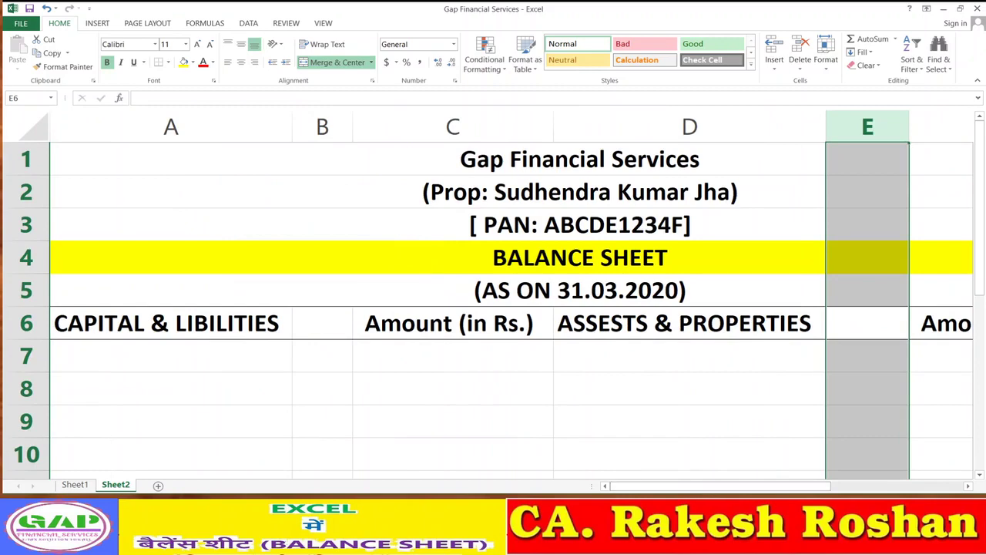
pyautogui.scroll(-1, 487, 294)
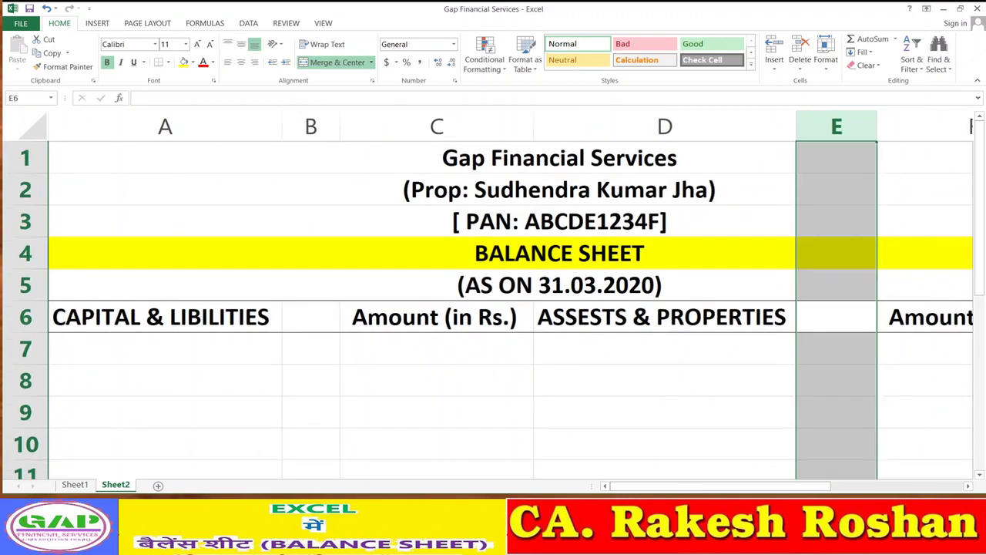
pyautogui.scroll(-2, 493, 294)
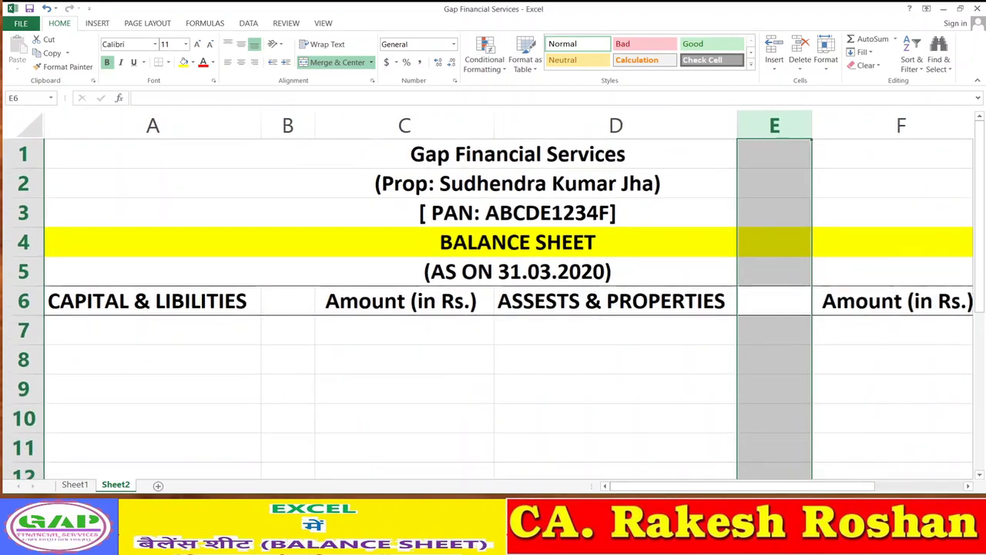
pyautogui.click(652, 377)
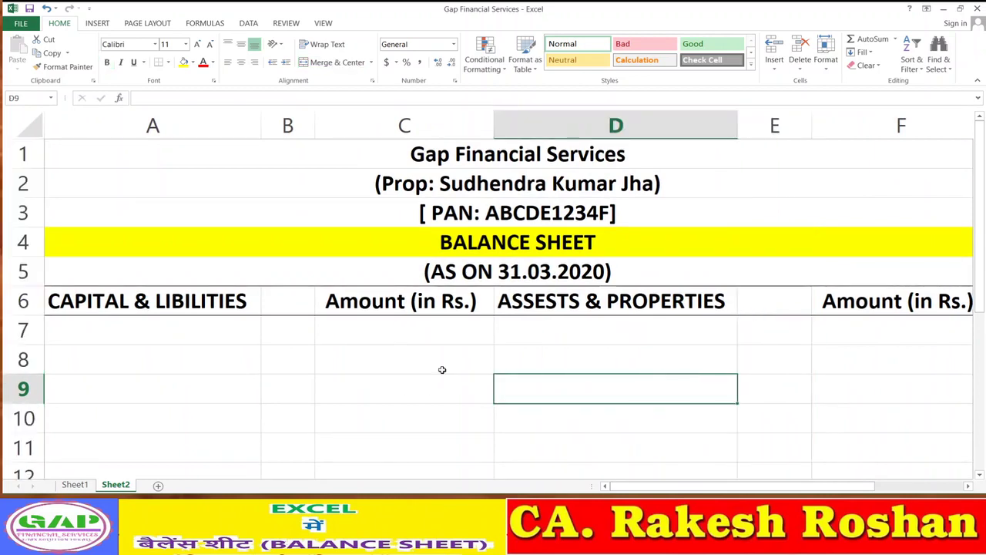
# Head the new columns B6 and E6 with A/M.
pyautogui.click(283, 302)
pyautogui.write('A')
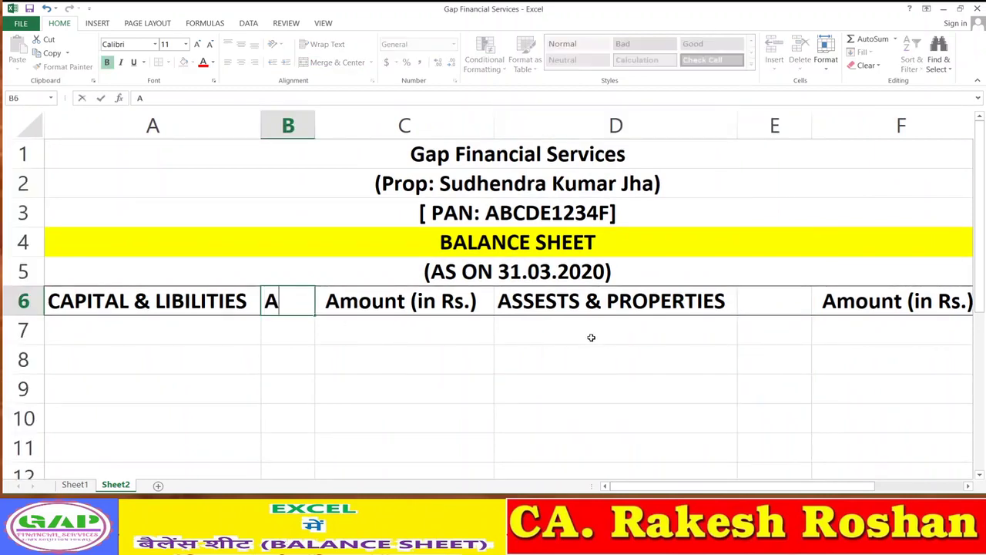
pyautogui.write('/M')
pyautogui.press('Return')
pyautogui.press('Right')
pyautogui.press('Right')
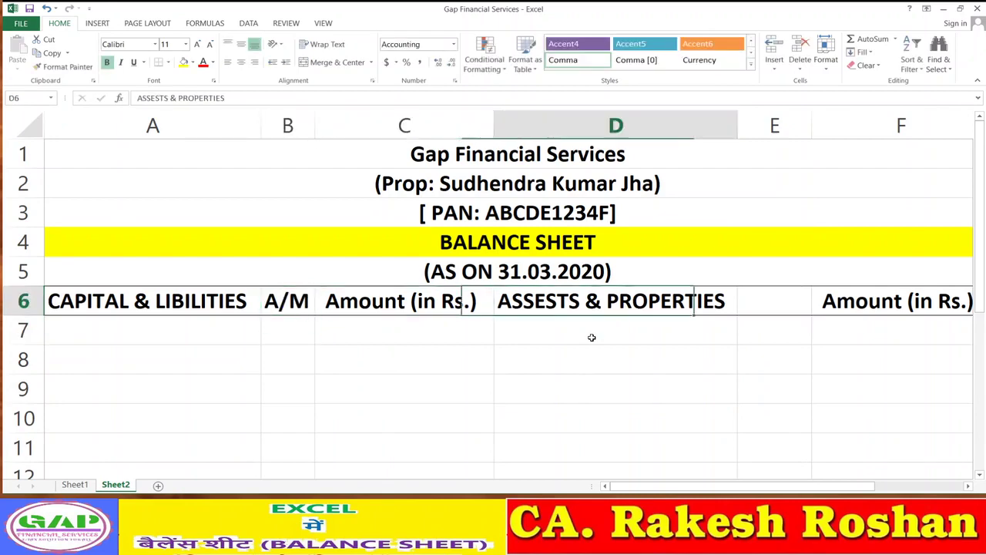
pyautogui.press('Right')
pyautogui.press('Right')
pyautogui.press('Left')
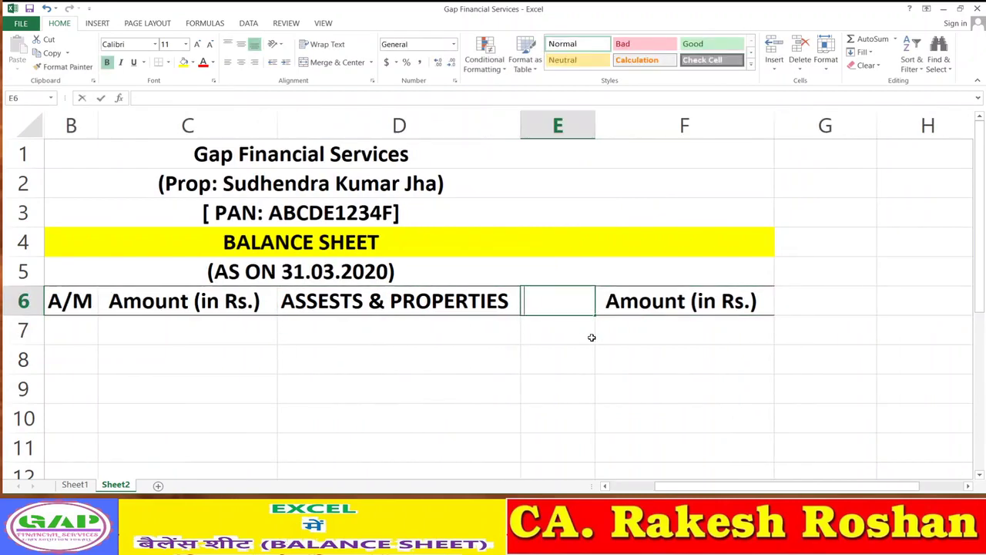
pyautogui.write('A/M')
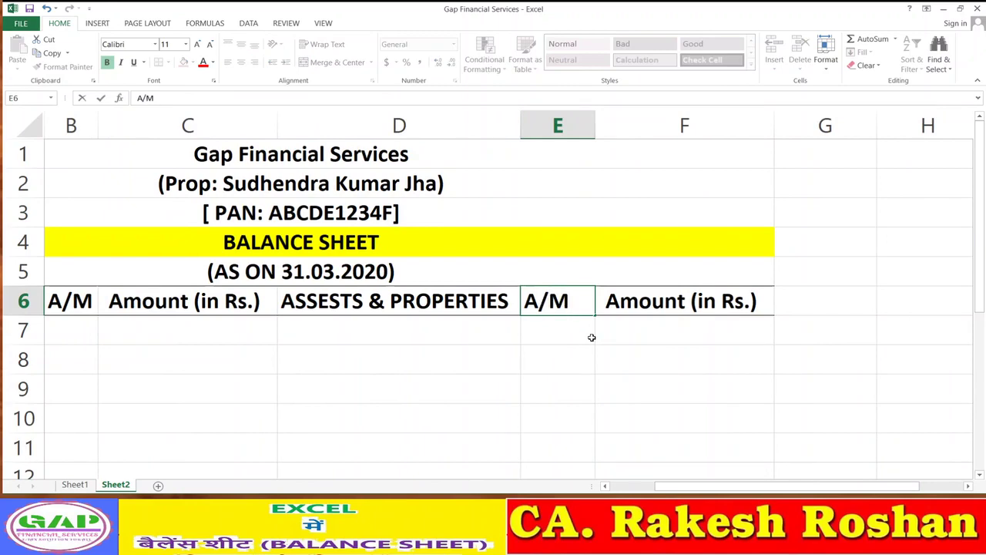
pyautogui.press('Return')
pyautogui.press('Left')
pyautogui.press('Left')
pyautogui.press('Left')
pyautogui.press('Left')
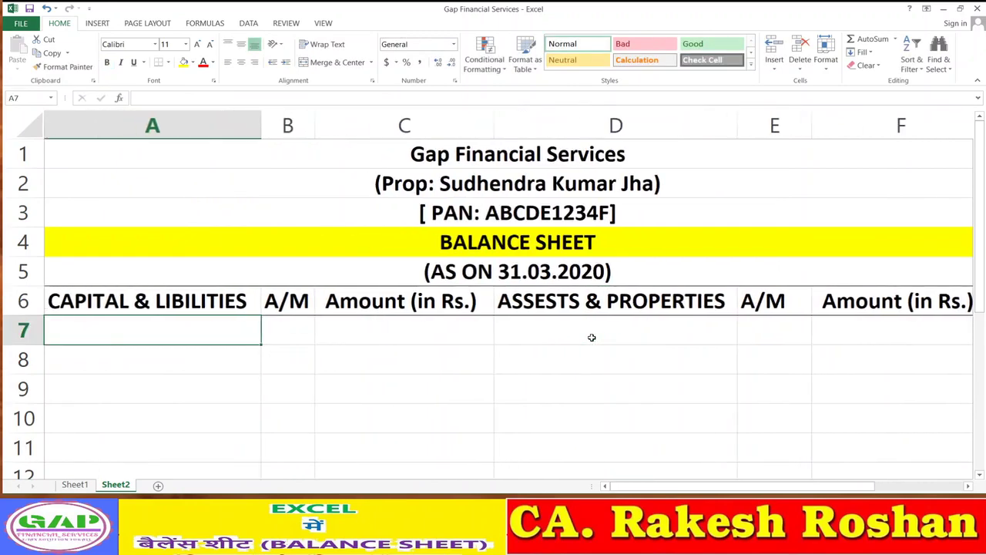
# Enter Proprietor Capital in A7, formatted bold, underlined and italic.
pyautogui.press('Down')
pyautogui.press('Up')
pyautogui.write('Ca')
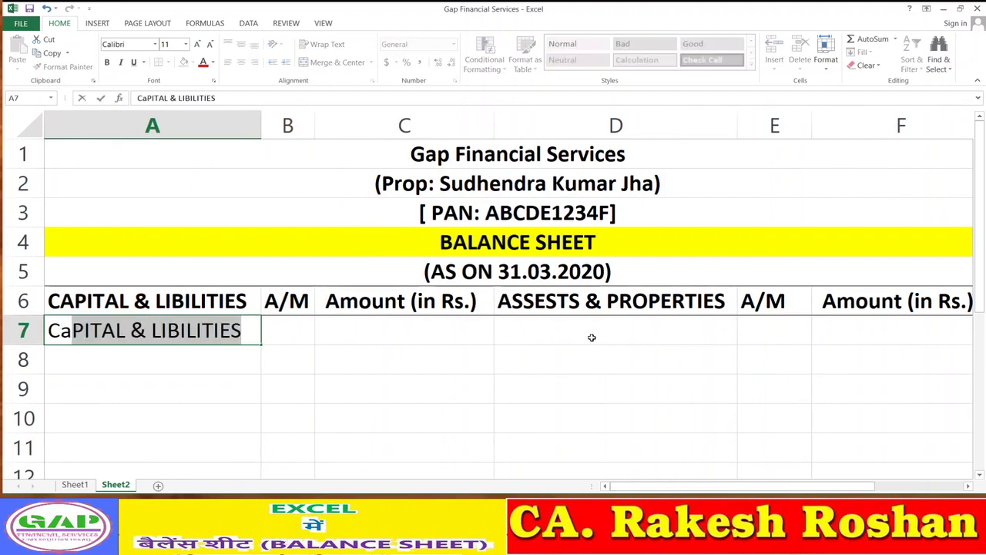
pyautogui.write('pi')
pyautogui.press('BackSpace')
pyautogui.press('BackSpace')
pyautogui.press('BackSpace')
pyautogui.press('BackSpace')
pyautogui.press('BackSpace')
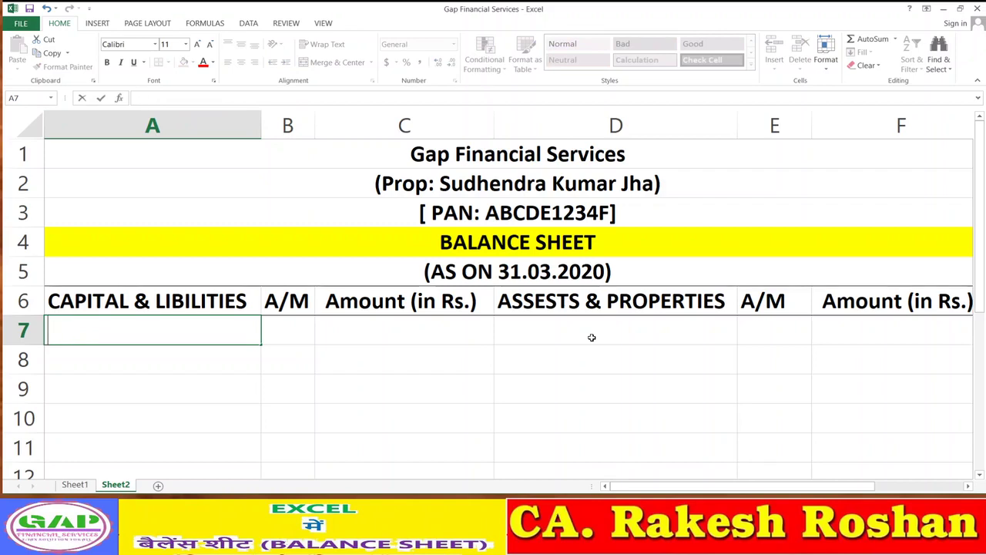
pyautogui.write('Prop')
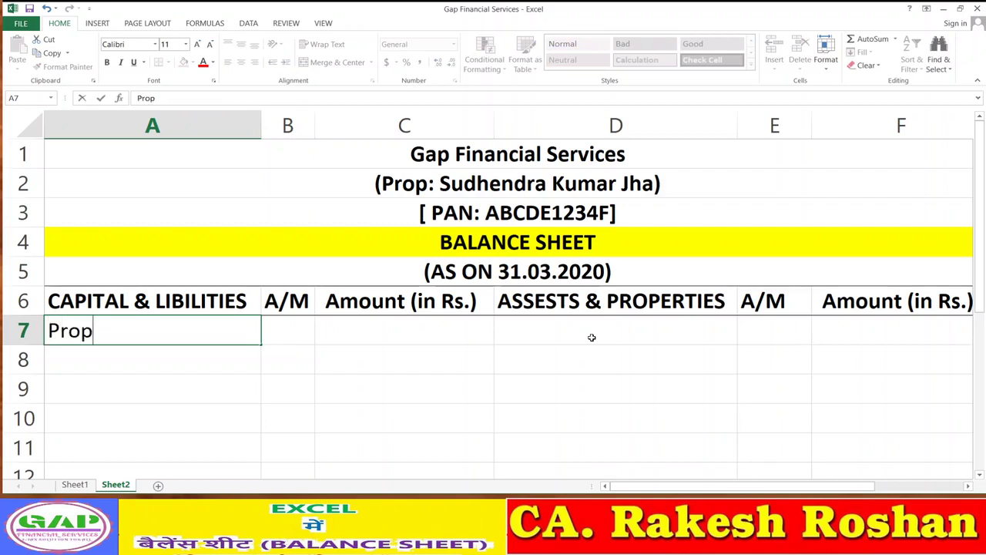
pyautogui.write('rietor ')
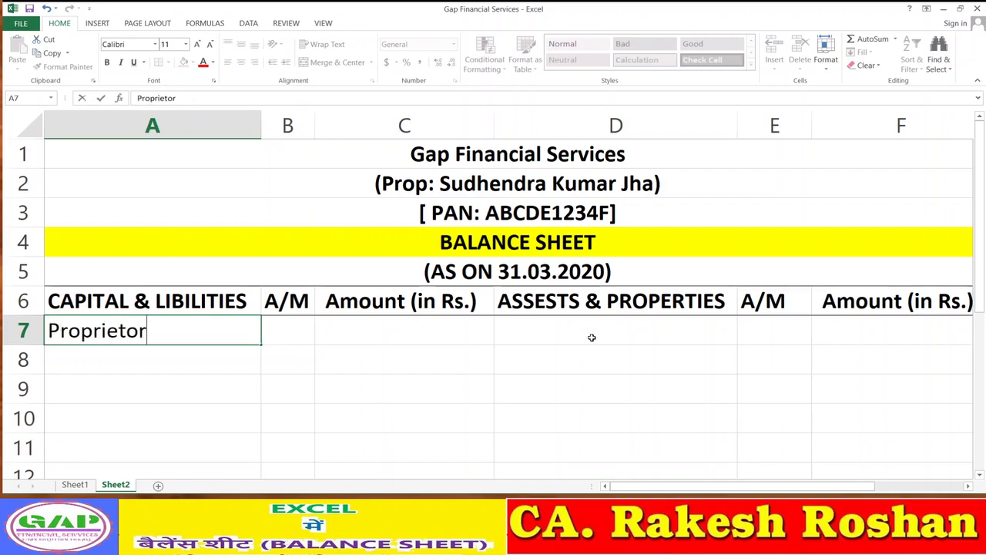
pyautogui.write('Capita')
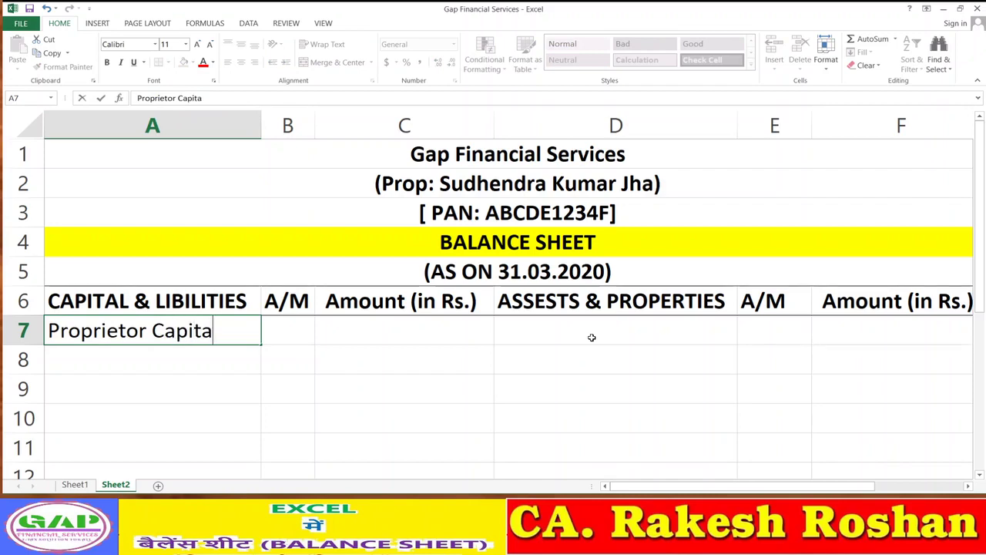
pyautogui.write('l')
pyautogui.press('Return')
pyautogui.press('Up')
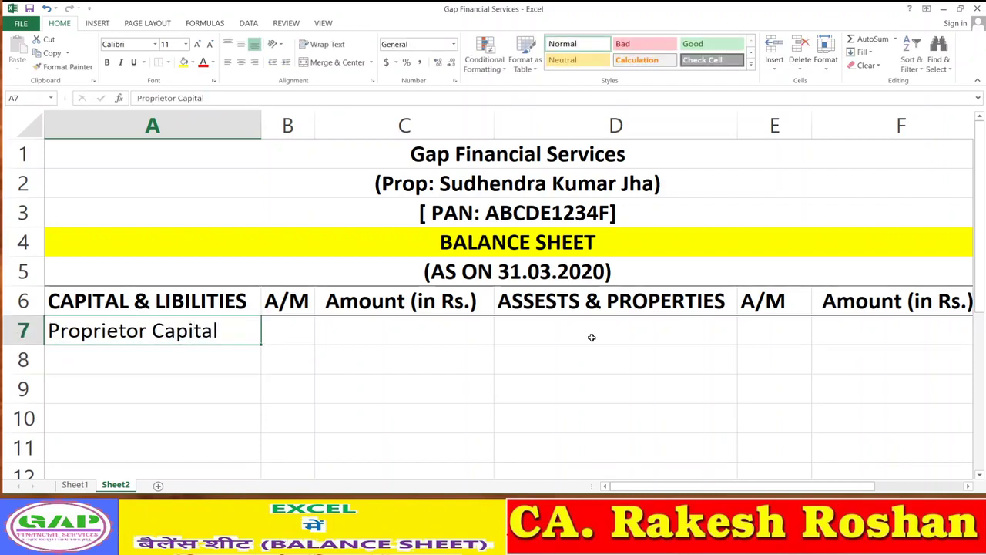
pyautogui.hotkey('ctrl', 'b')
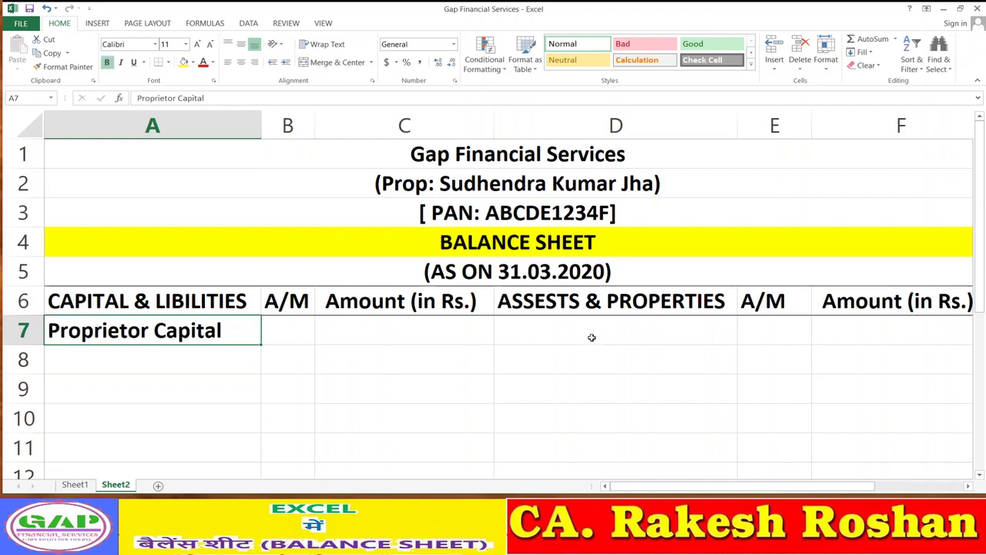
pyautogui.hotkey('ctrl', 'u')
pyautogui.hotkey('ctrl', 'u')
pyautogui.hotkey('ctrl', 'u')
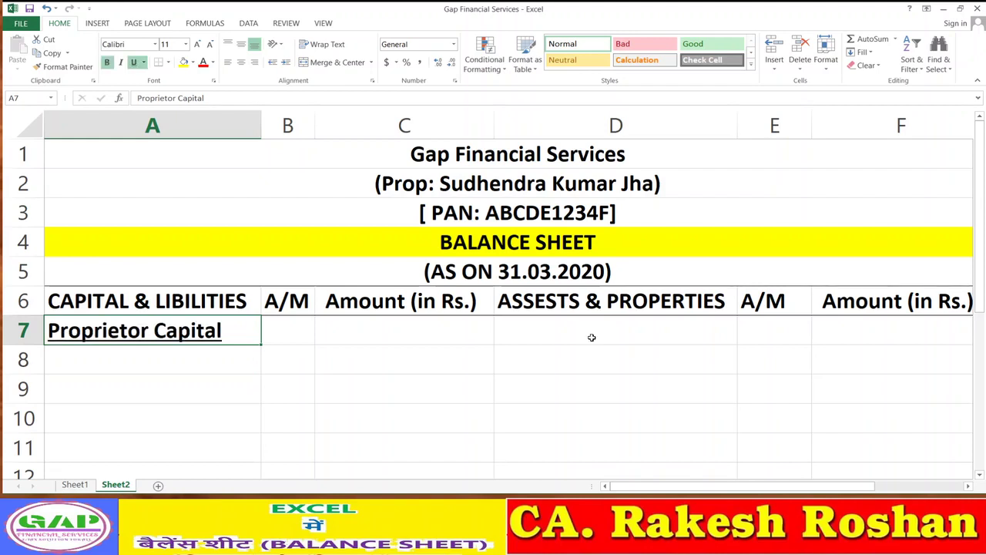
pyautogui.hotkey('ctrl', 'i')
# Add Opening Balances in A8 and 'Add: Adition During The Yr' in A9.
pyautogui.press('Down')
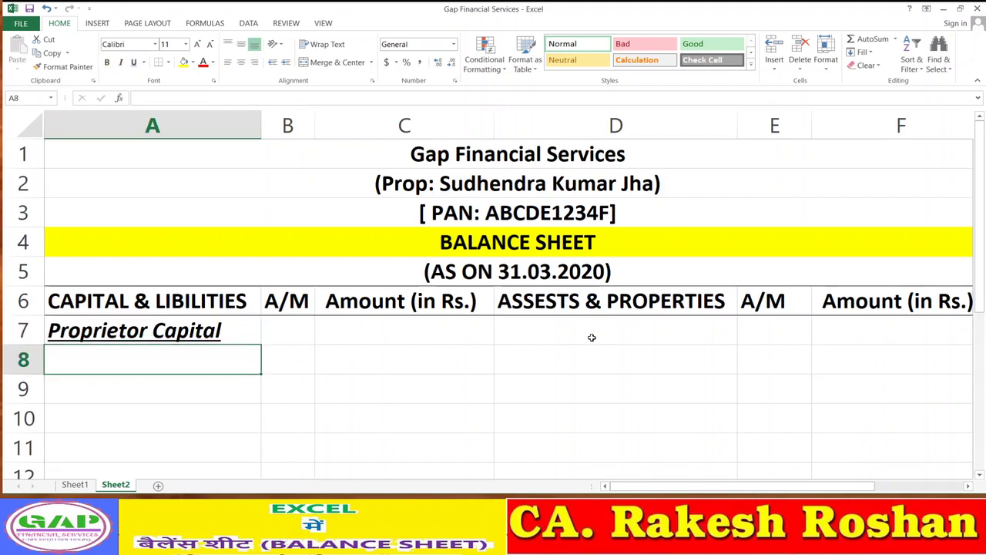
pyautogui.write('Ope')
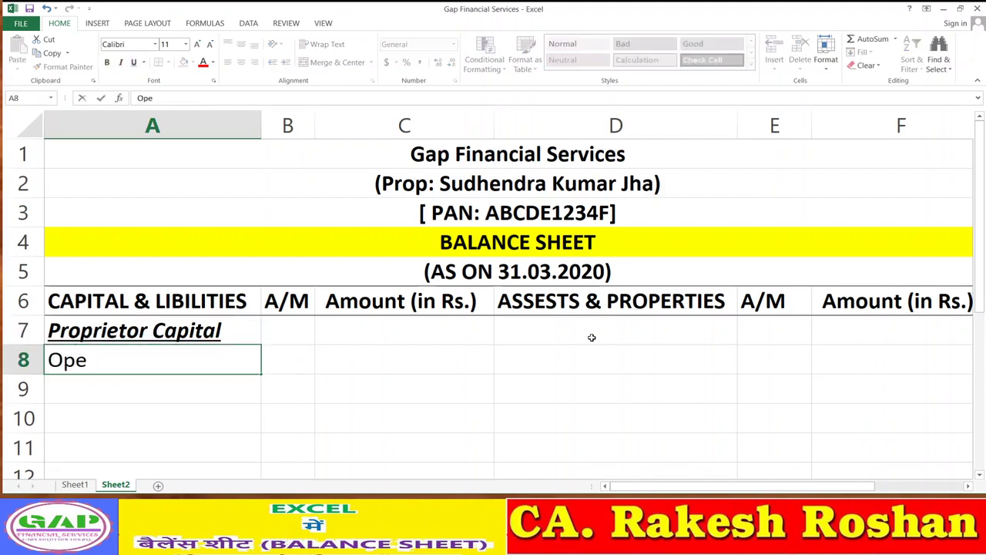
pyautogui.write('ning ')
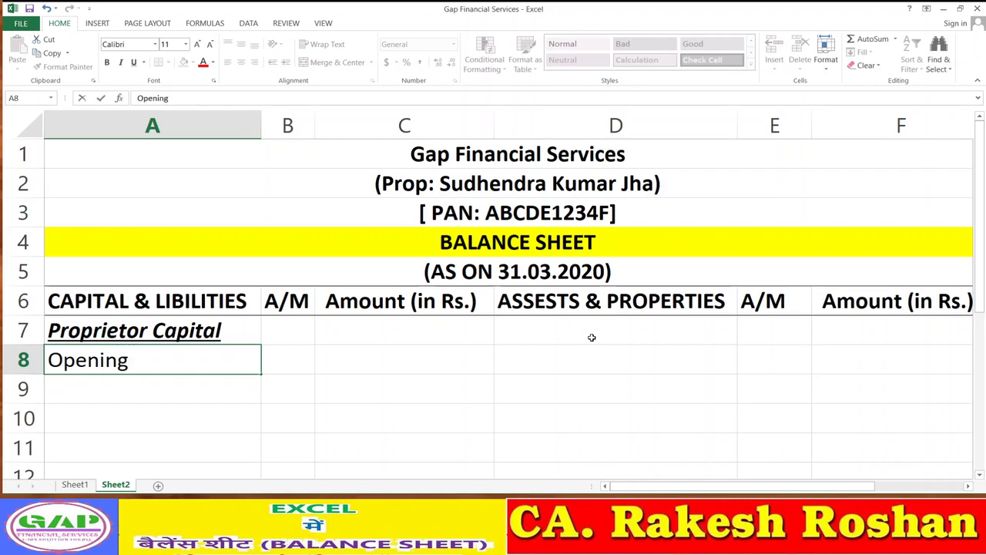
pyautogui.write('Balan')
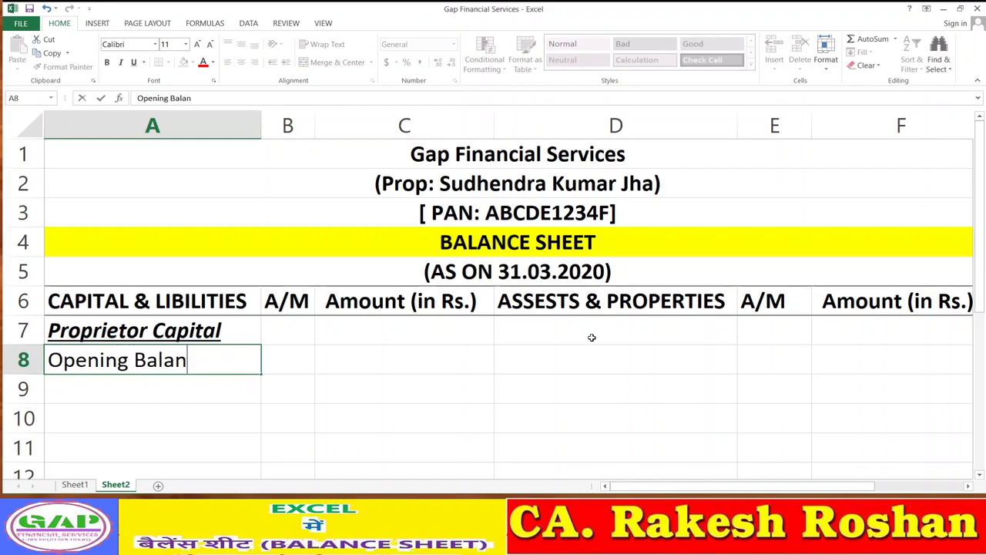
pyautogui.write('ces')
pyautogui.press('Return')
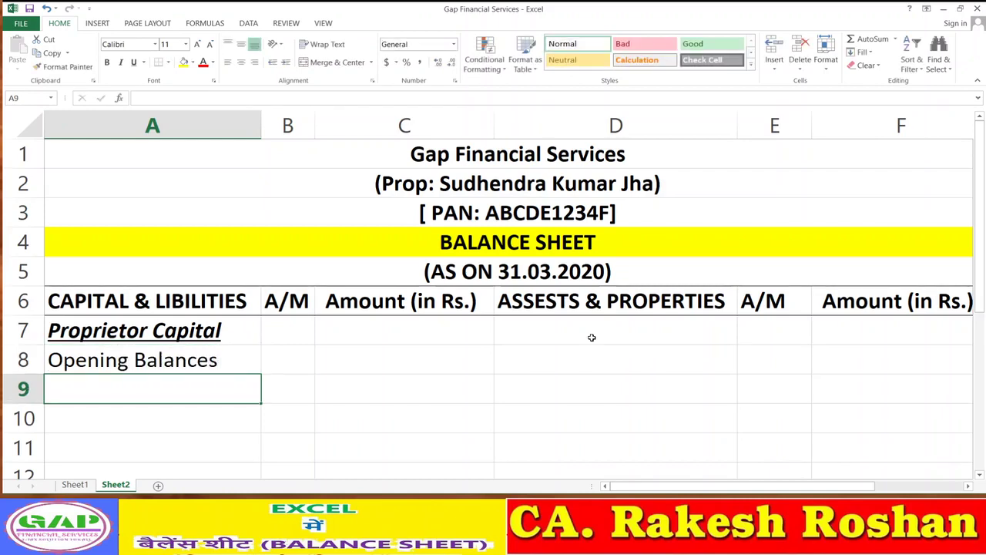
pyautogui.write('Add')
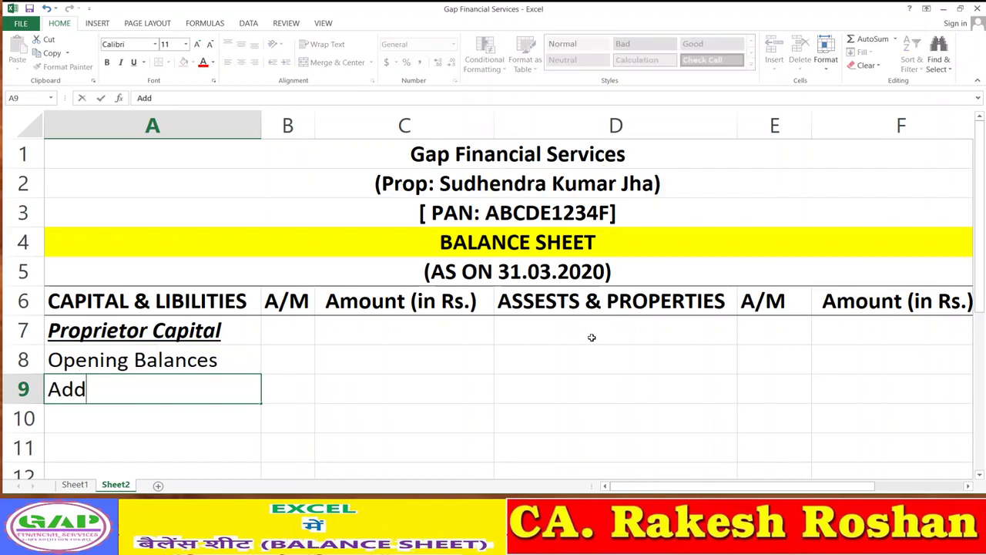
pyautogui.write(': Adit')
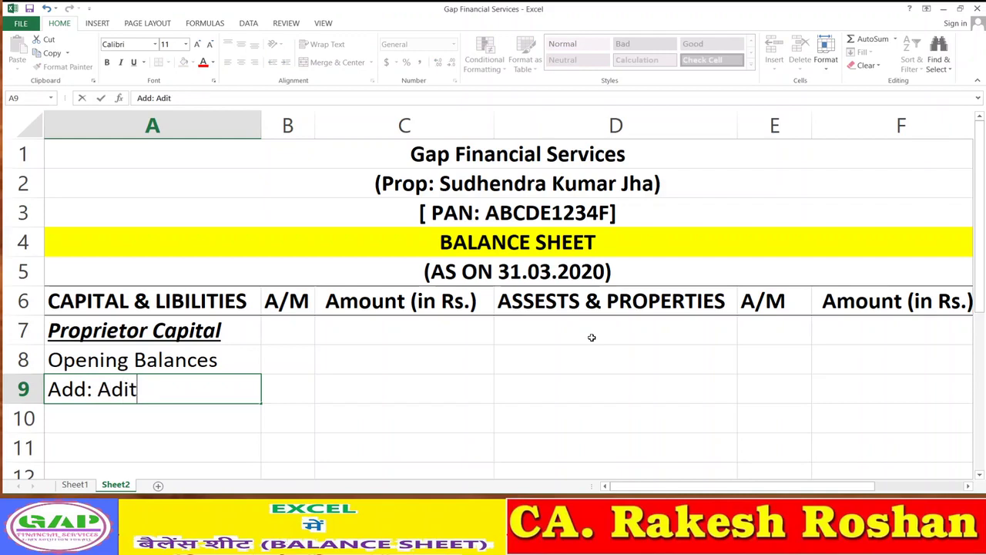
pyautogui.write('ion Du')
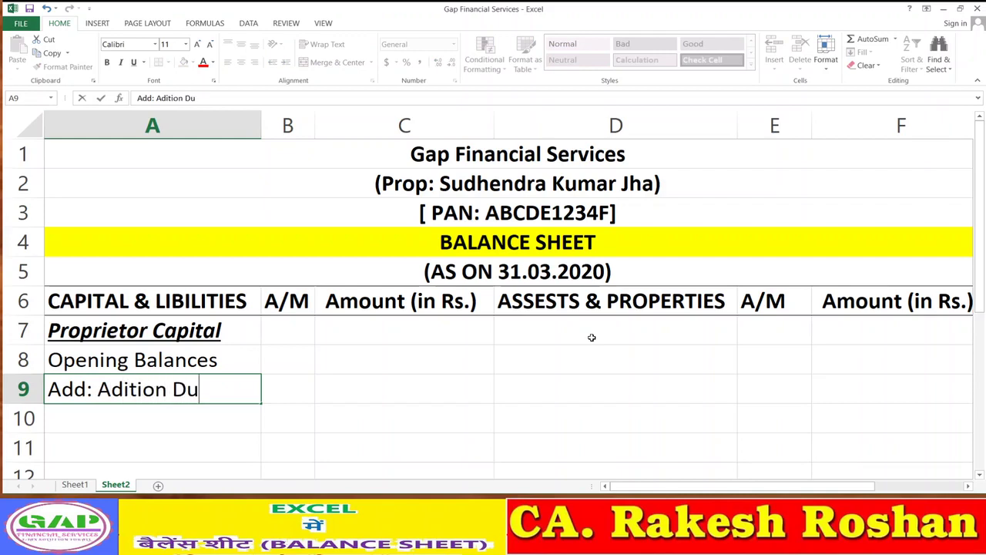
pyautogui.write('ring The')
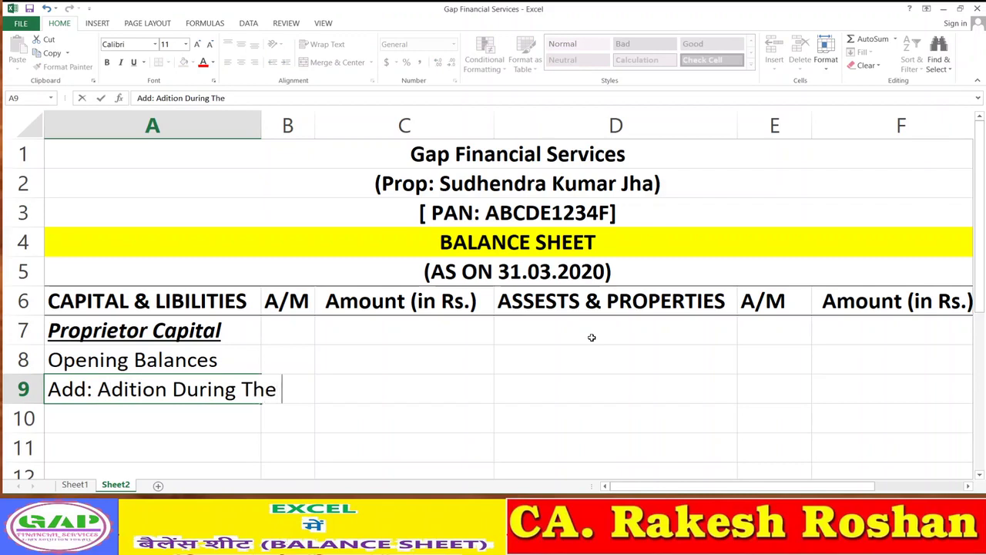
pyautogui.write(' Yr')
pyautogui.press('Return')
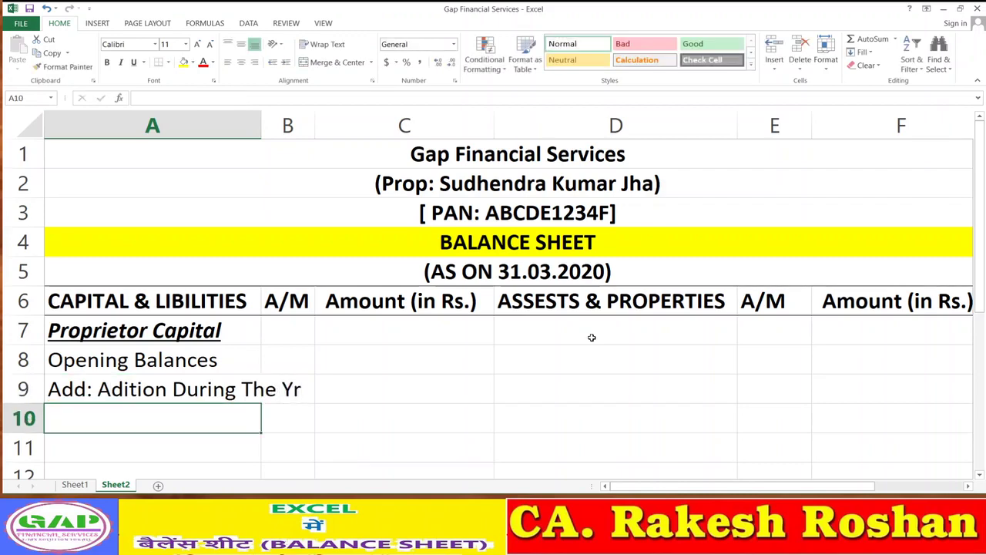
pyautogui.press('Up')
pyautogui.press('Down')
# Enter 'Add: Net Profit/Loss)' in A10, leaving A11 empty.
pyautogui.write('Add')
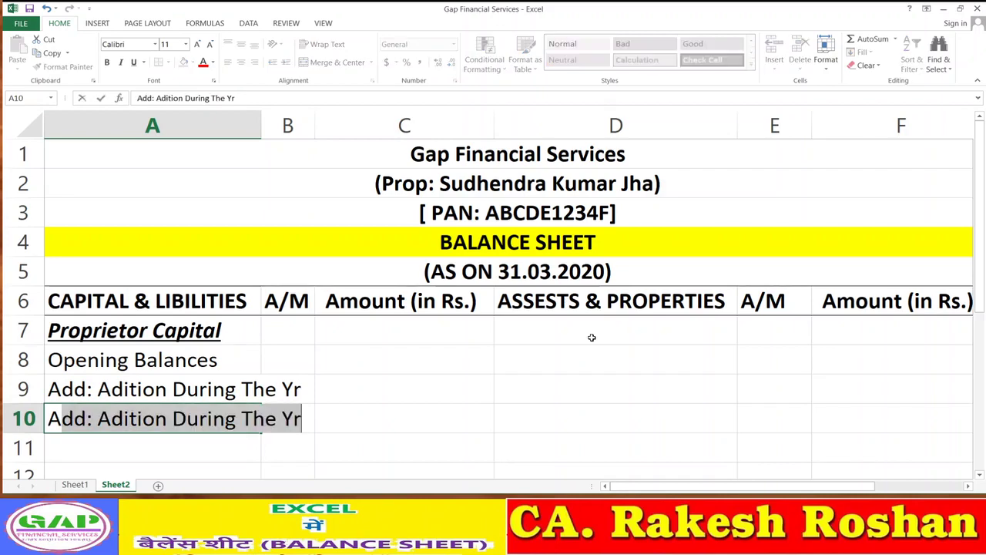
pyautogui.write(': ')
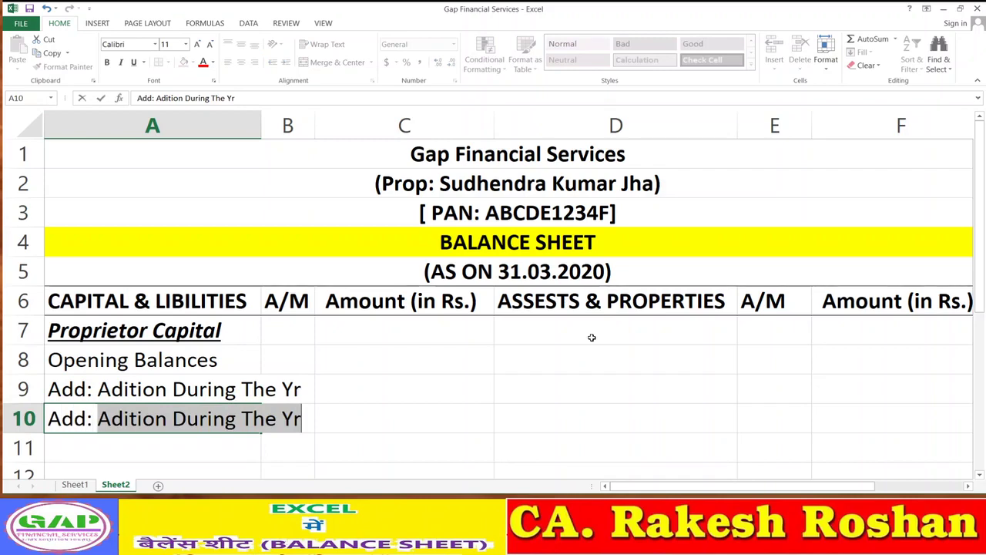
pyautogui.write('Pr')
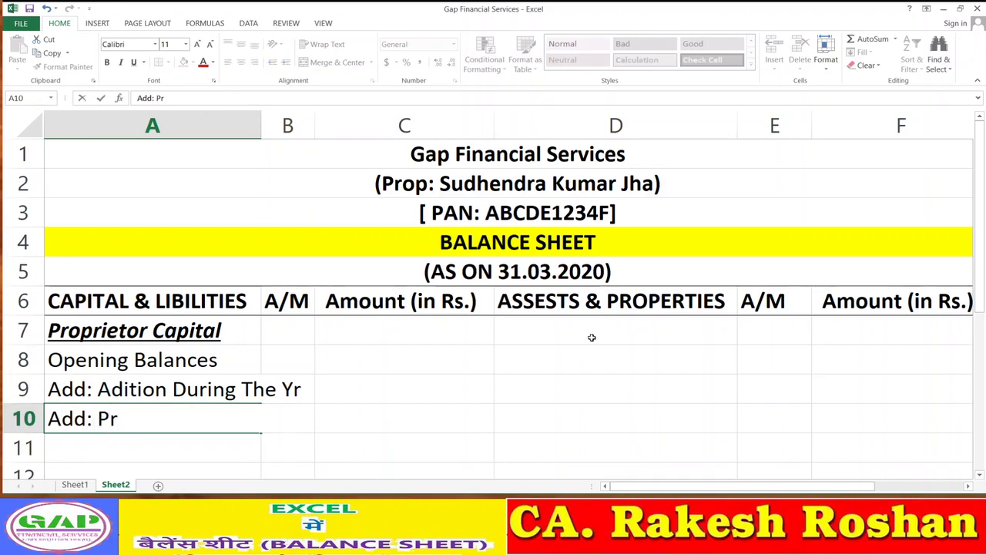
pyautogui.write('i')
pyautogui.press('BackSpace')
pyautogui.press('BackSpace')
pyautogui.press('BackSpace')
pyautogui.write('Net ')
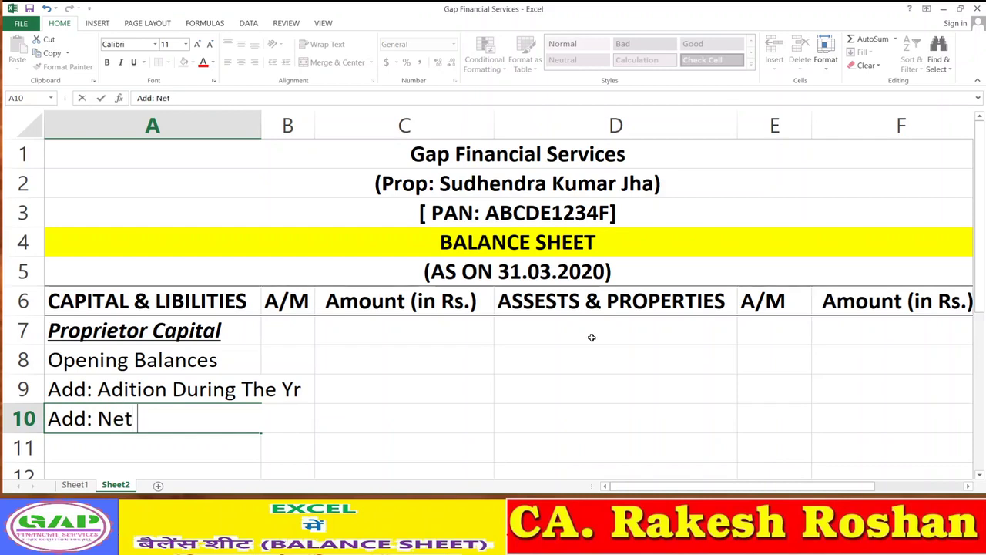
pyautogui.write('Profit')
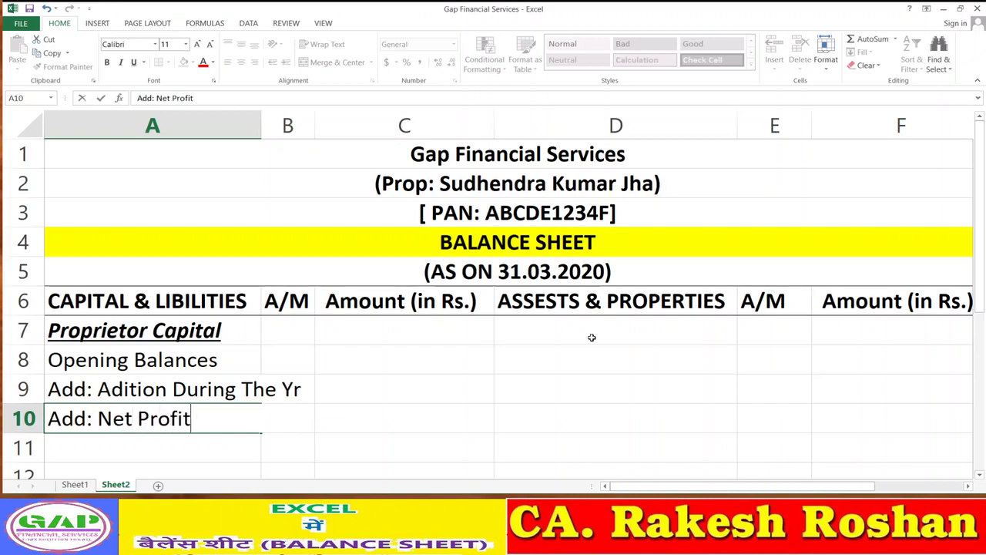
pyautogui.write('/Loss')
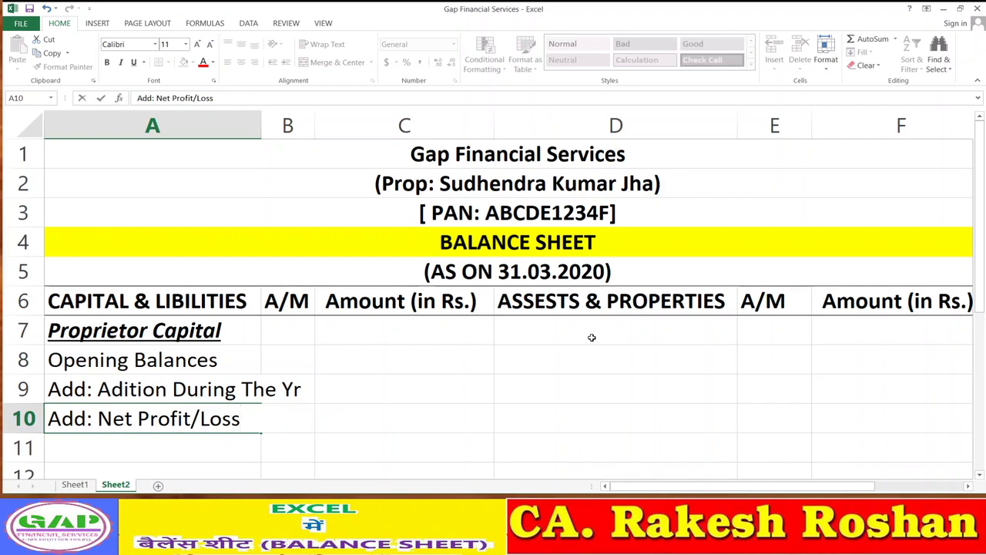
pyautogui.write(')')
pyautogui.hotkey('ctrl', 'Return')
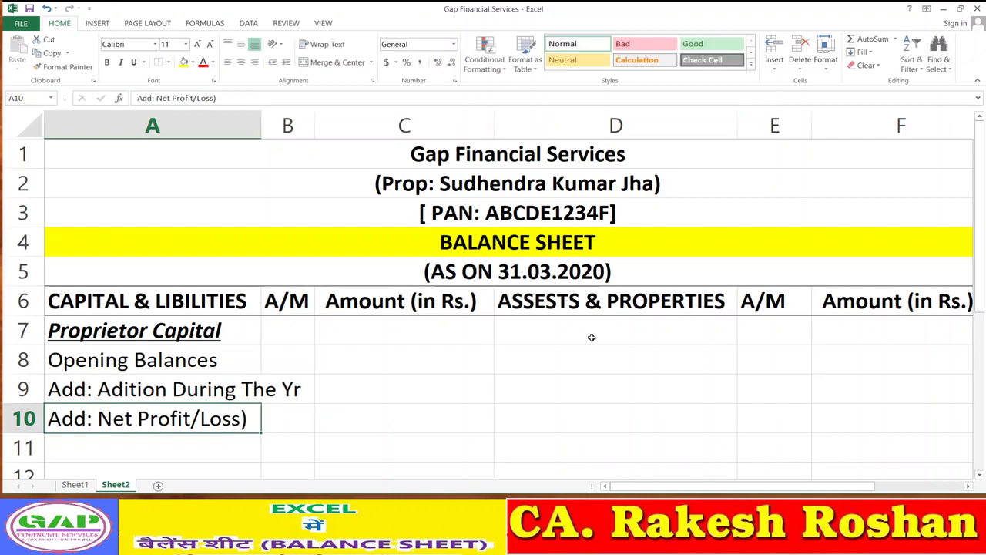
pyautogui.press('Down')
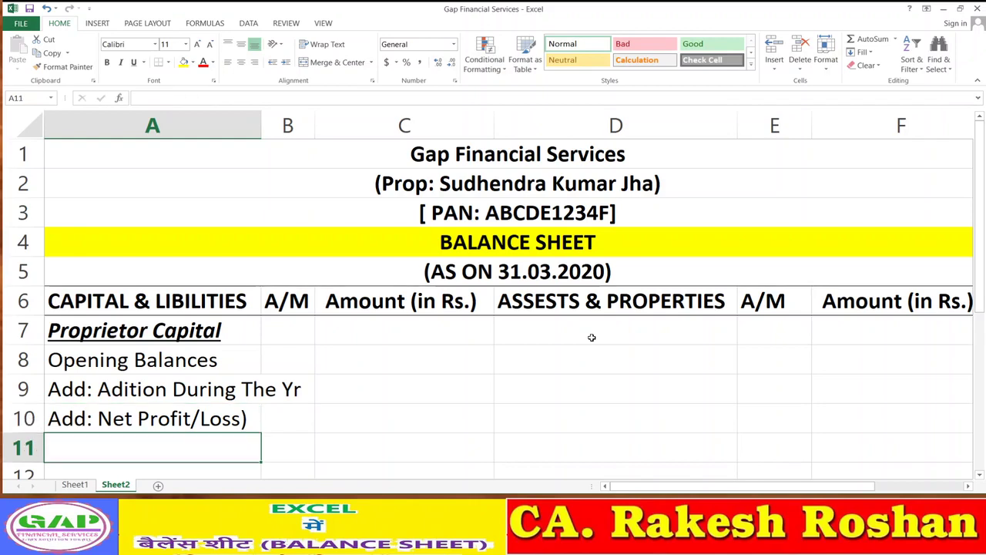
pyautogui.press('Up')
pyautogui.press('Right')
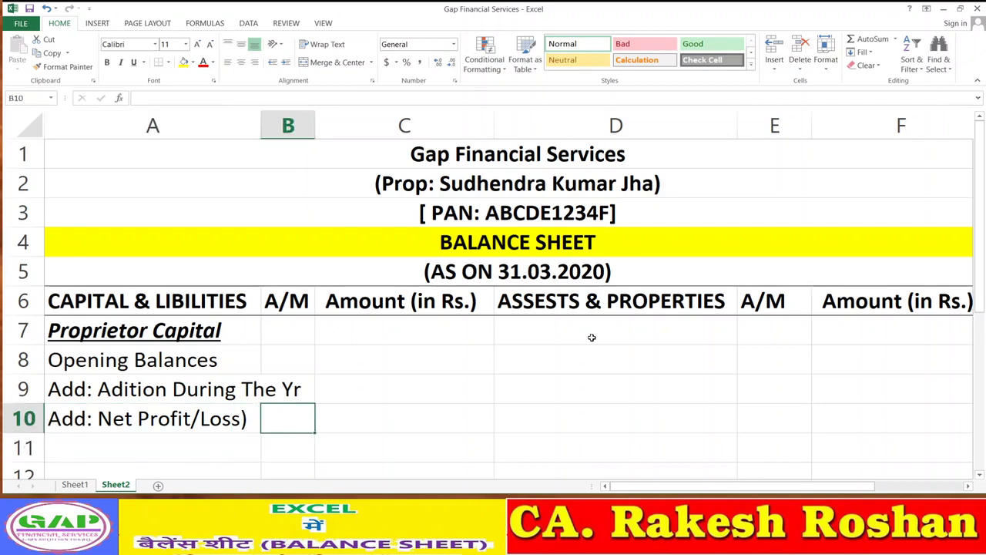
pyautogui.press('Left')
pyautogui.press('Down')
pyautogui.press('Down')
pyautogui.press('Up')
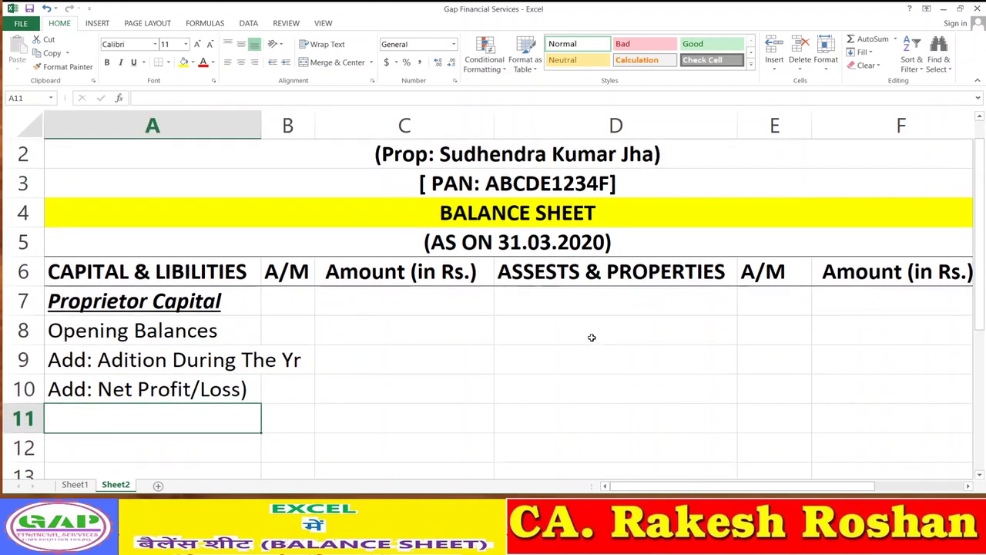
pyautogui.write('Leas')
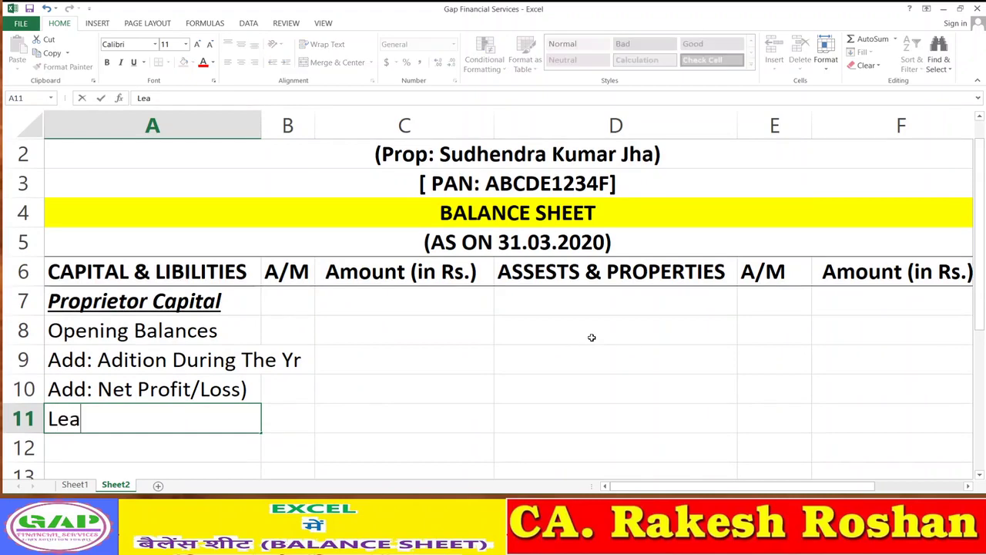
pyautogui.press('BackSpace')
pyautogui.press('BackSpace')
pyautogui.press('BackSpace')
pyautogui.press('BackSpace')
pyautogui.press('Return')
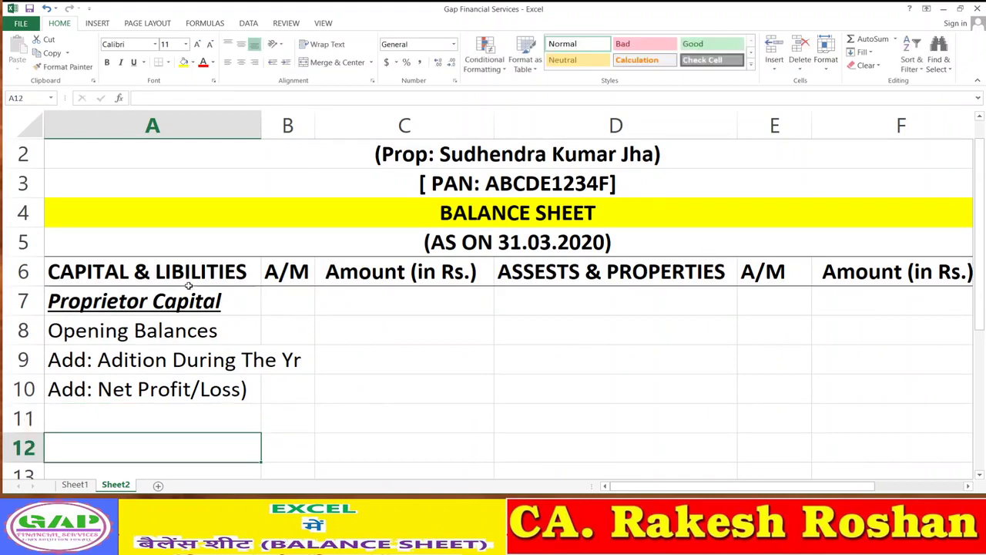
# Widen column A and enter the opening balance 1250600 in B8.
pyautogui.moveTo(255, 128); pyautogui.dragTo(362, 128)
pyautogui.click(441, 391)
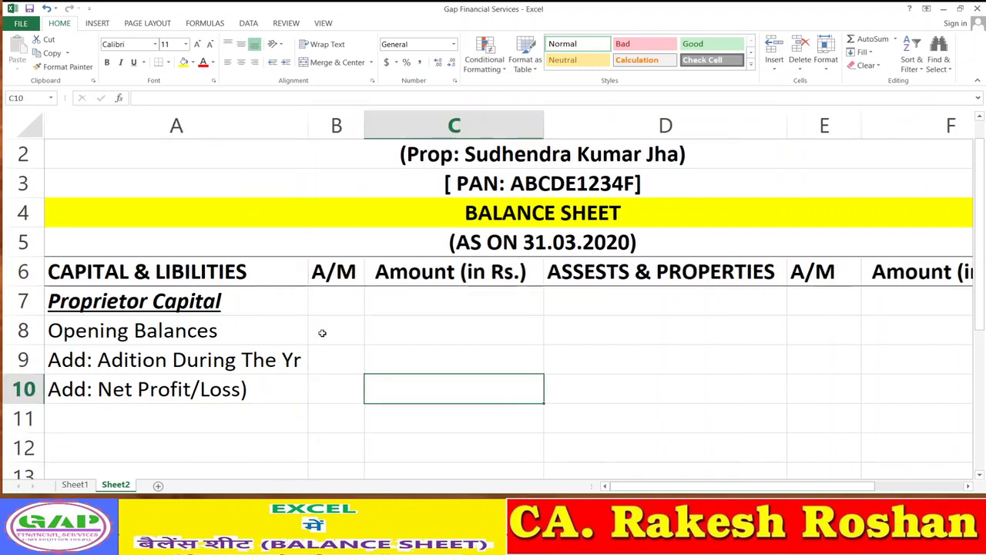
pyautogui.click(324, 331)
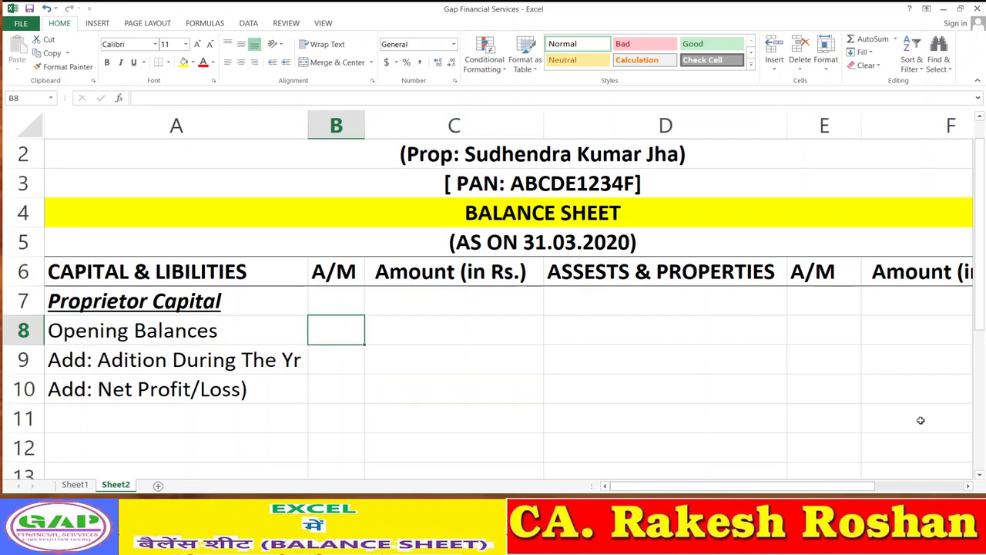
pyautogui.write('1250')
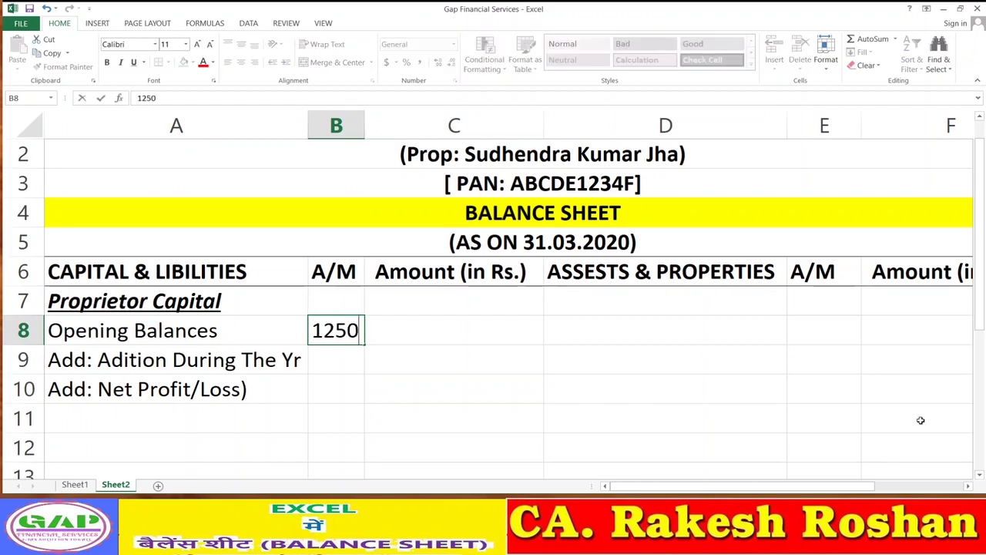
pyautogui.write('600')
pyautogui.press('Return')
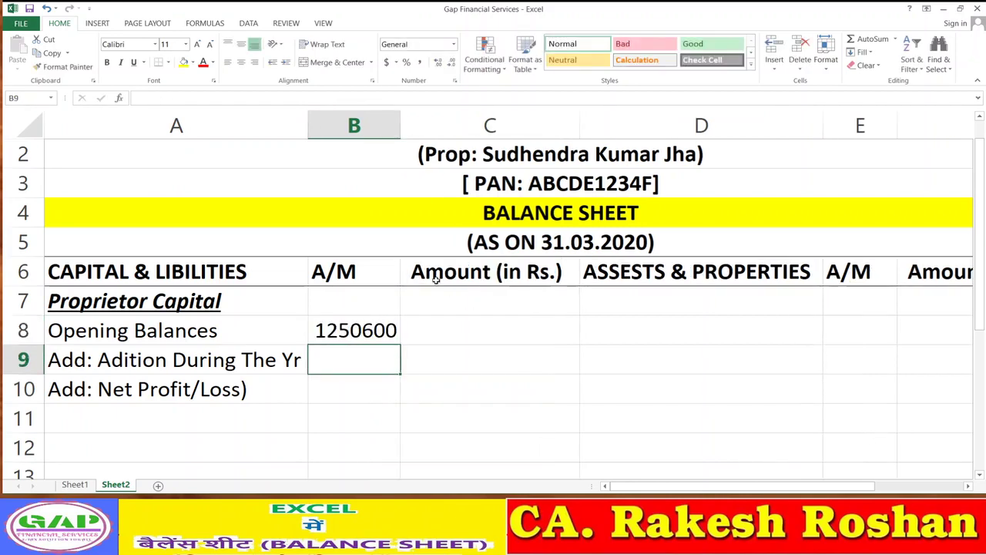
# Apply Comma Style to column B, enter 0 for the year's addition, and begin a formula.
pyautogui.click(354, 126)
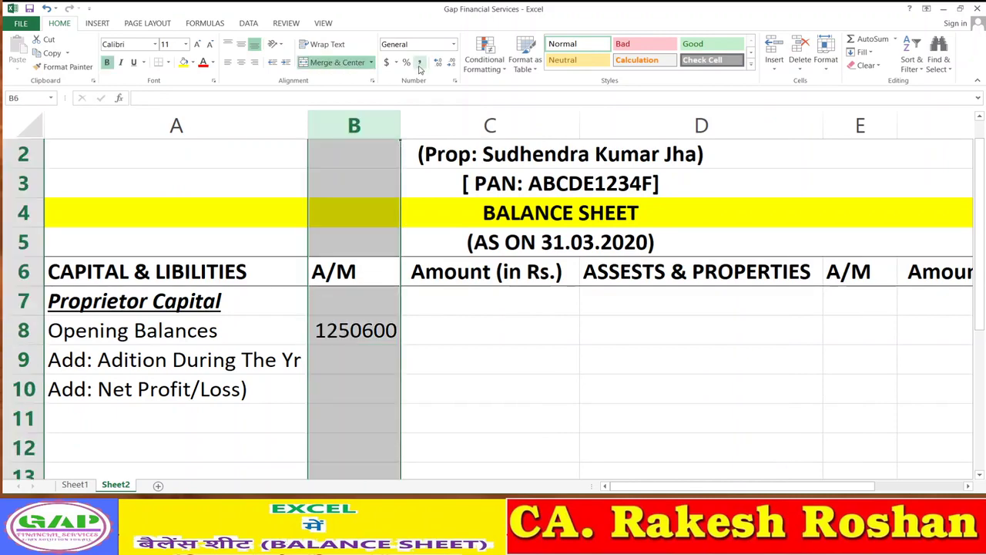
pyautogui.click(419, 64)
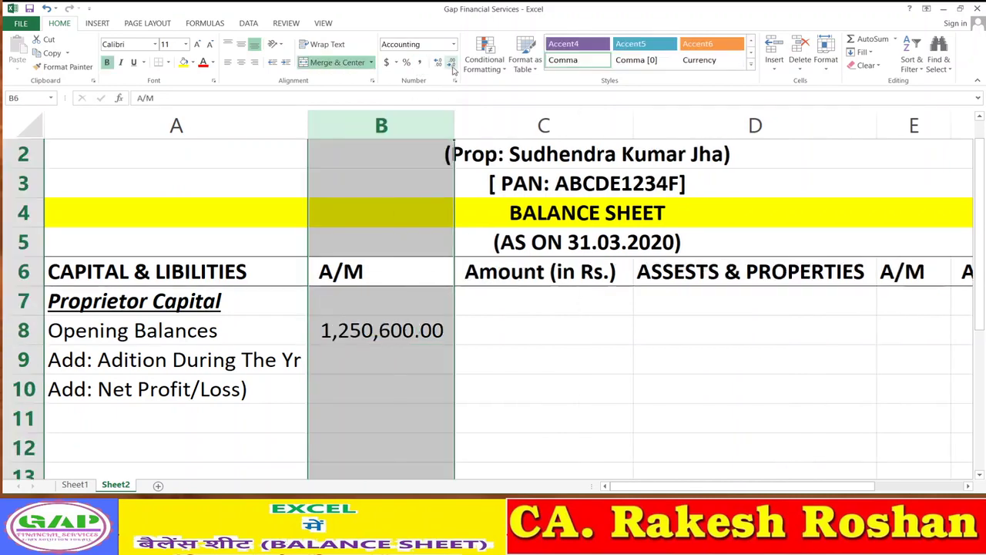
pyautogui.click(433, 422)
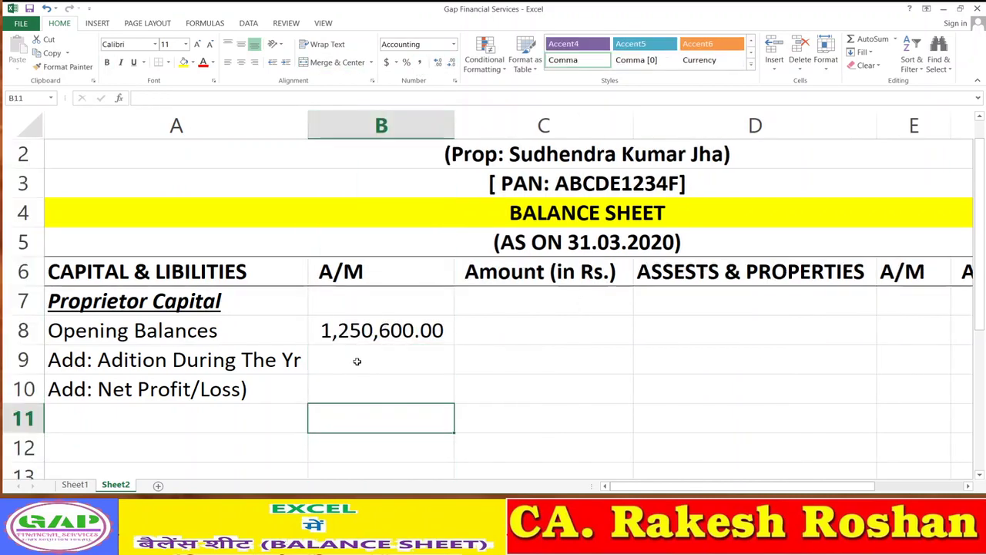
pyautogui.click(357, 361)
pyautogui.write('0')
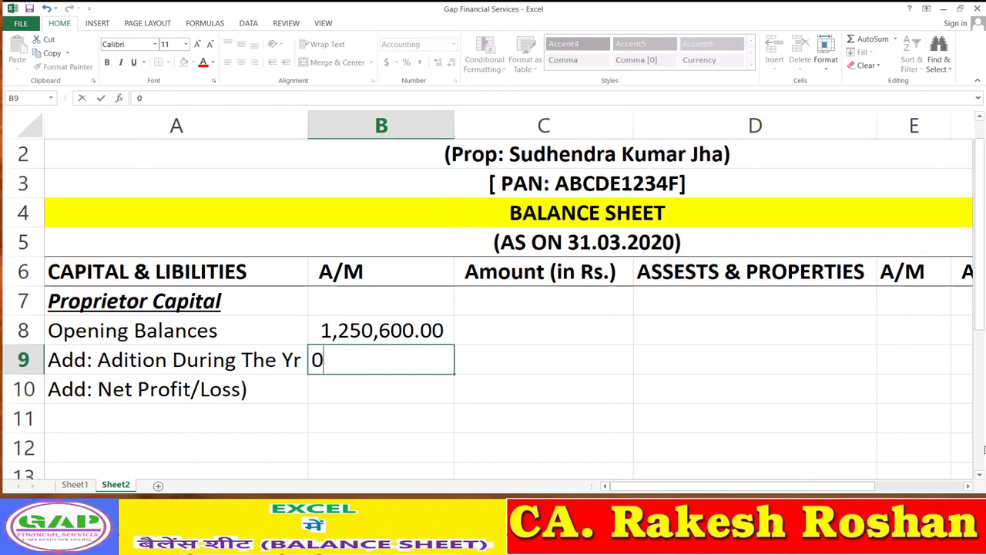
pyautogui.press('Return')
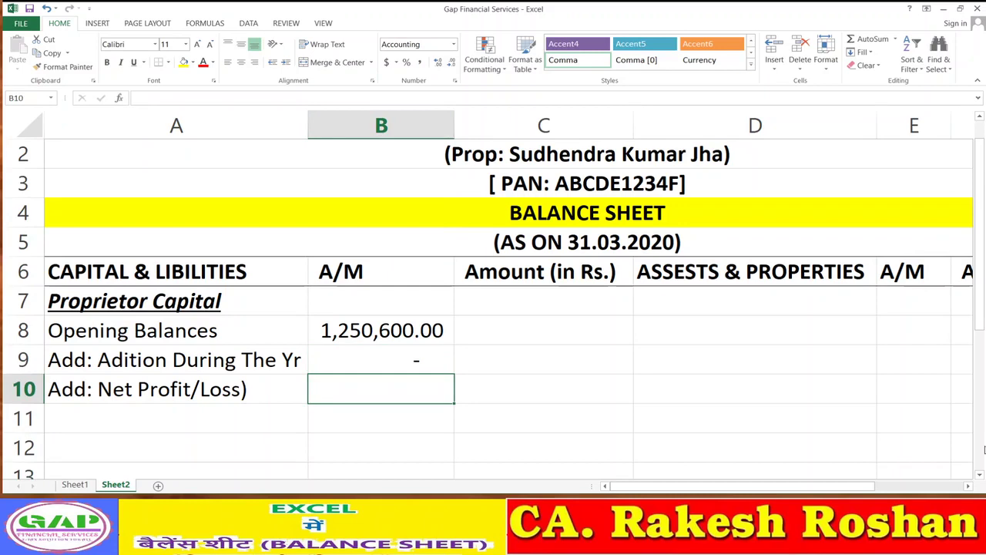
pyautogui.write('=')
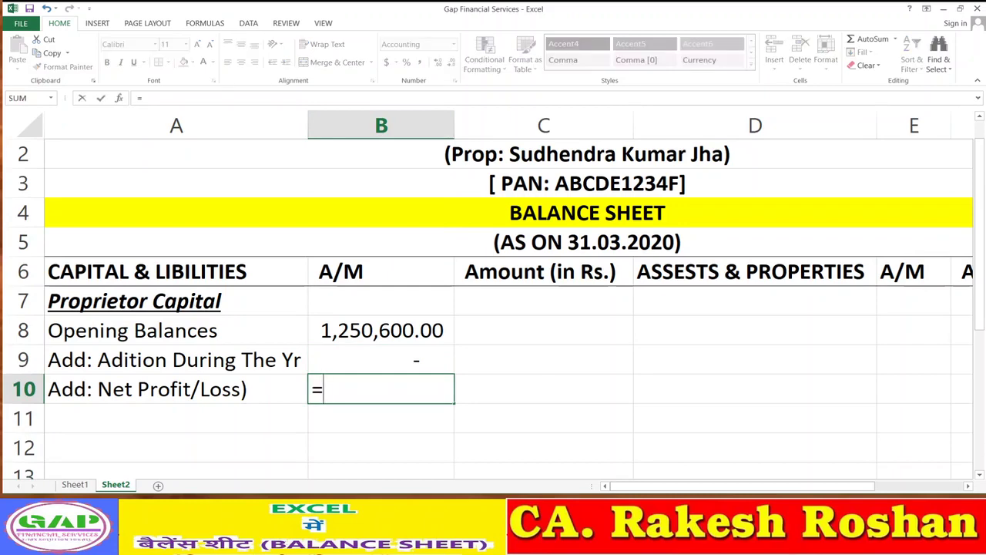
# Link B10 on Sheet2 to Sheet1's net profit cell B29, showing 460,162.00.
pyautogui.click(75, 485)
pyautogui.scroll(-9, 594, 314)
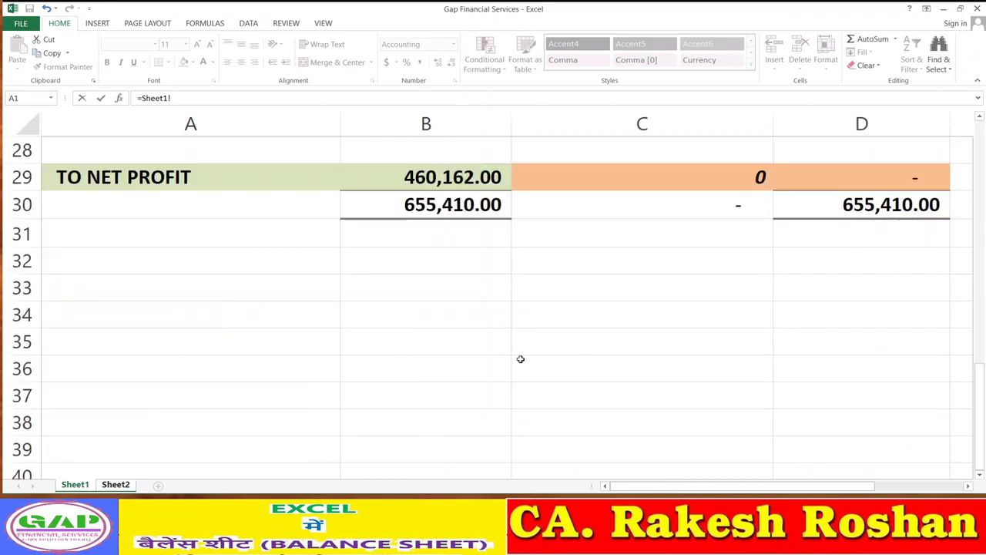
pyautogui.scroll(1, 520, 359)
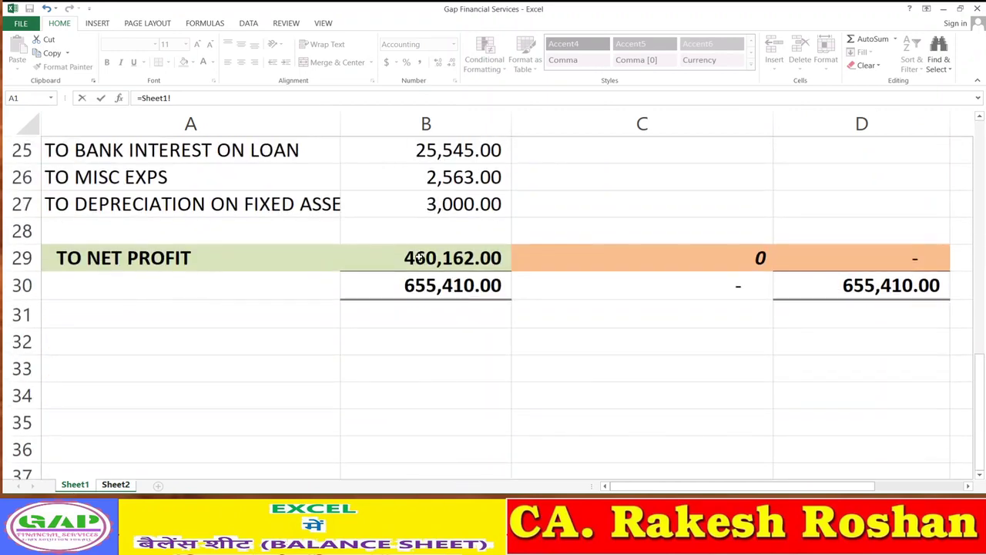
pyautogui.click(418, 258)
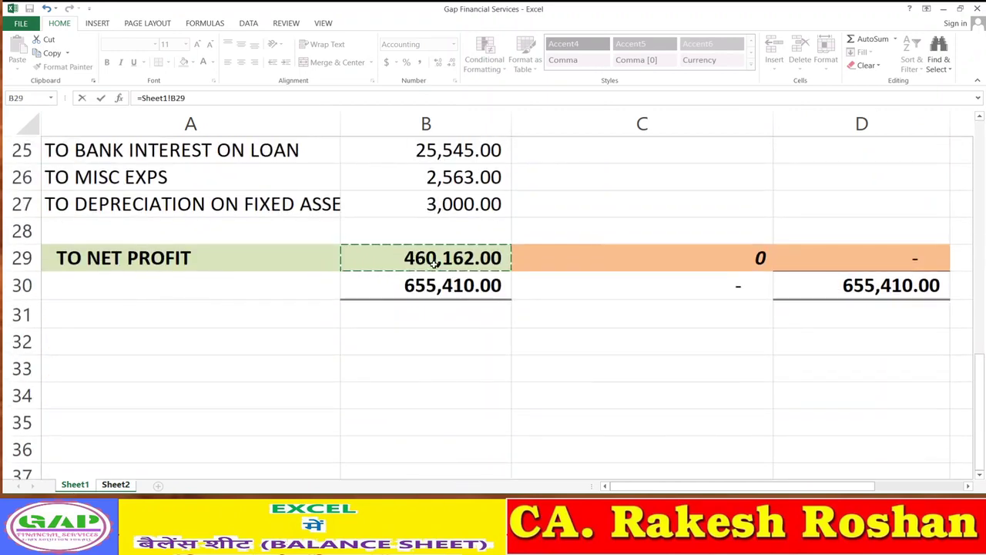
pyautogui.press('Return')
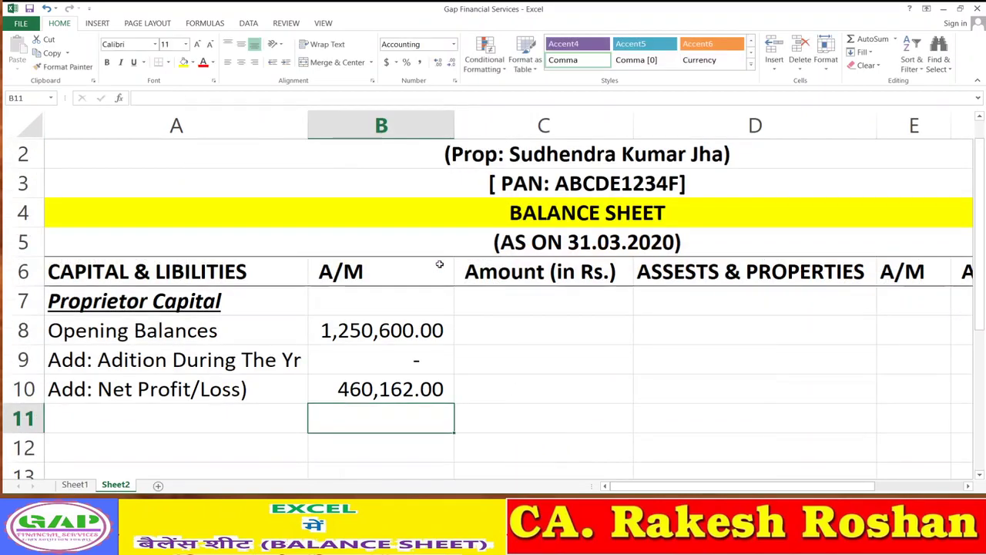
pyautogui.click(544, 378)
pyautogui.click(395, 389)
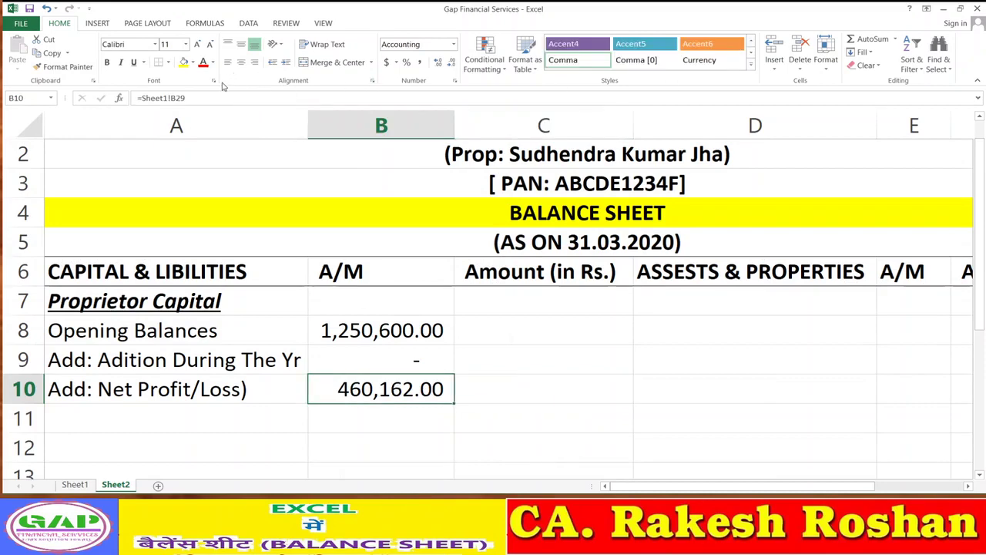
# Enter =SUM(B8:B10) in B11 so the capital subtotal reads 1,710,762.00.
pyautogui.click(394, 420)
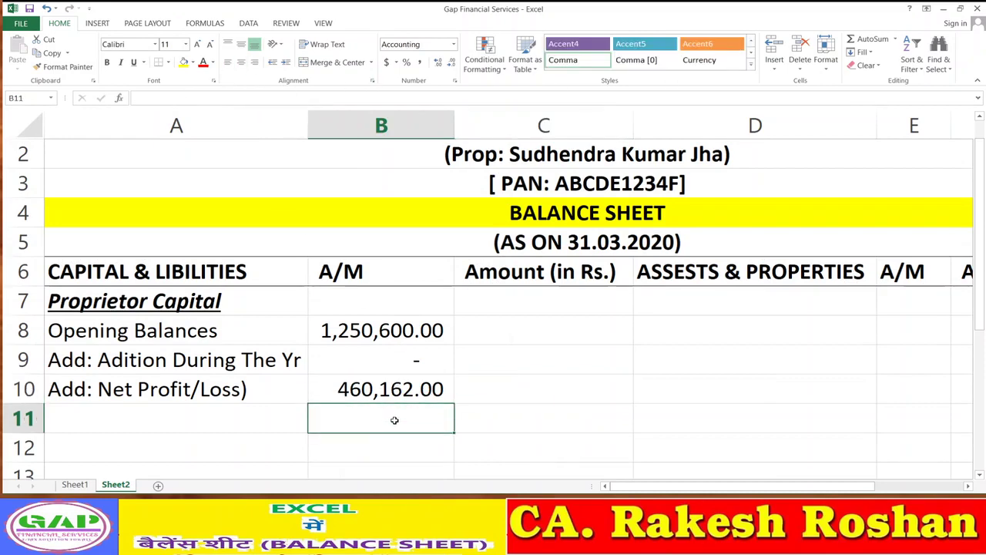
pyautogui.write('=su')
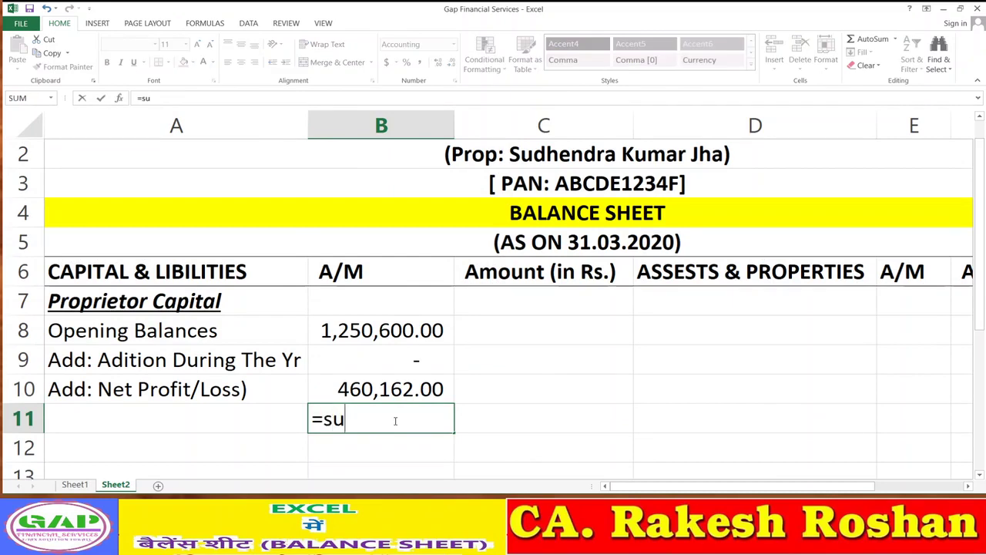
pyautogui.write('m(')
pyautogui.press('Up')
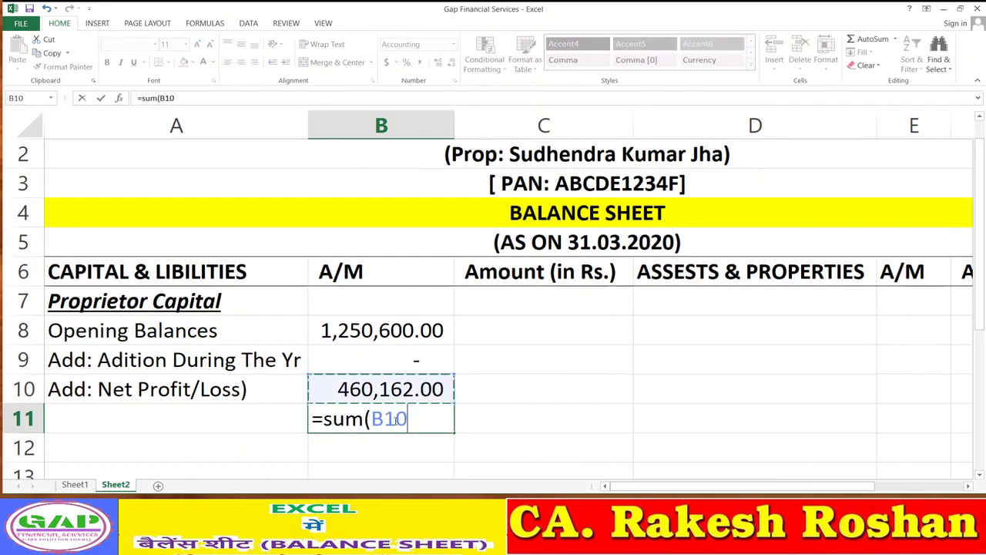
pyautogui.hotkey('shift', 'Up')
pyautogui.hotkey('shift', 'Up')
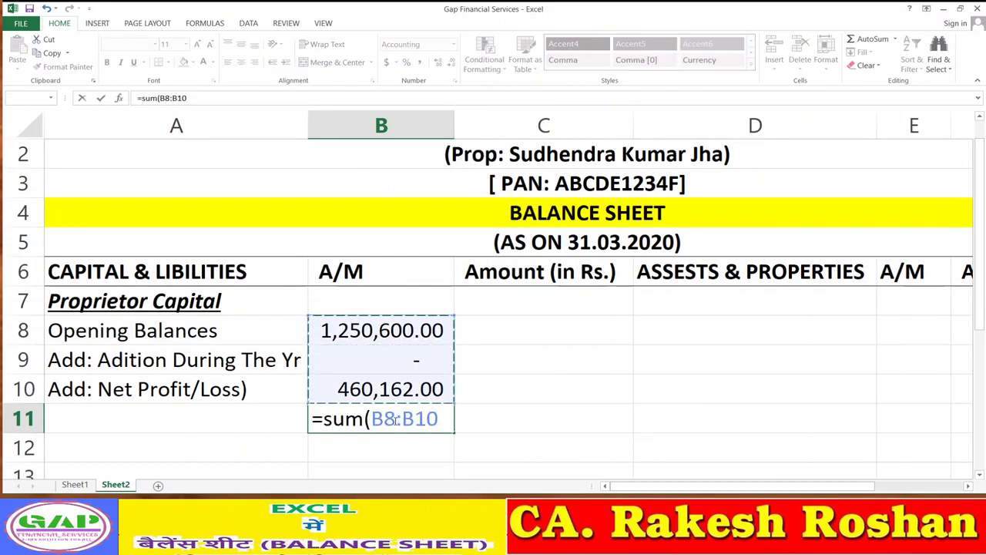
pyautogui.write(')')
pyautogui.press('Return')
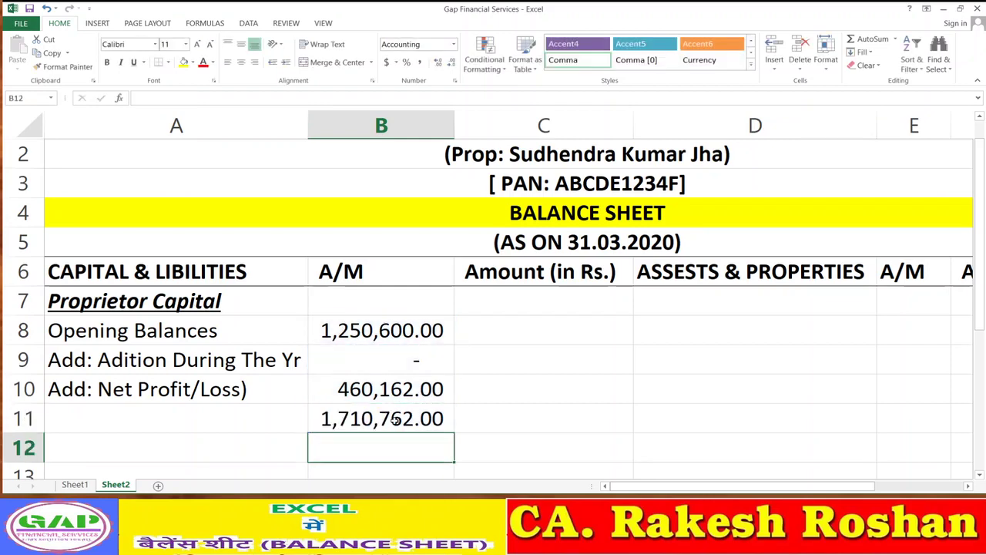
pyautogui.press('Up')
pyautogui.press('Up')
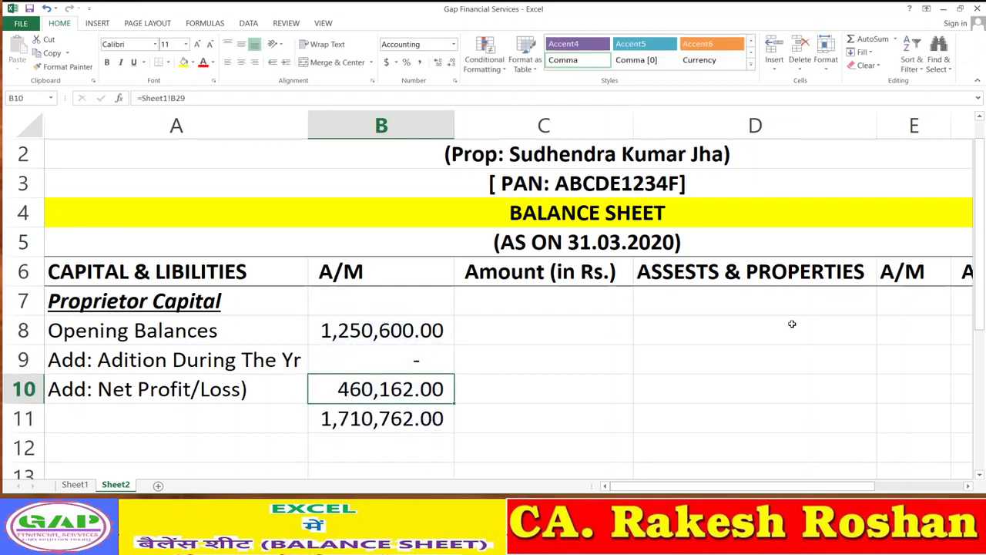
pyautogui.click(524, 408)
pyautogui.scroll(-1, 440, 406)
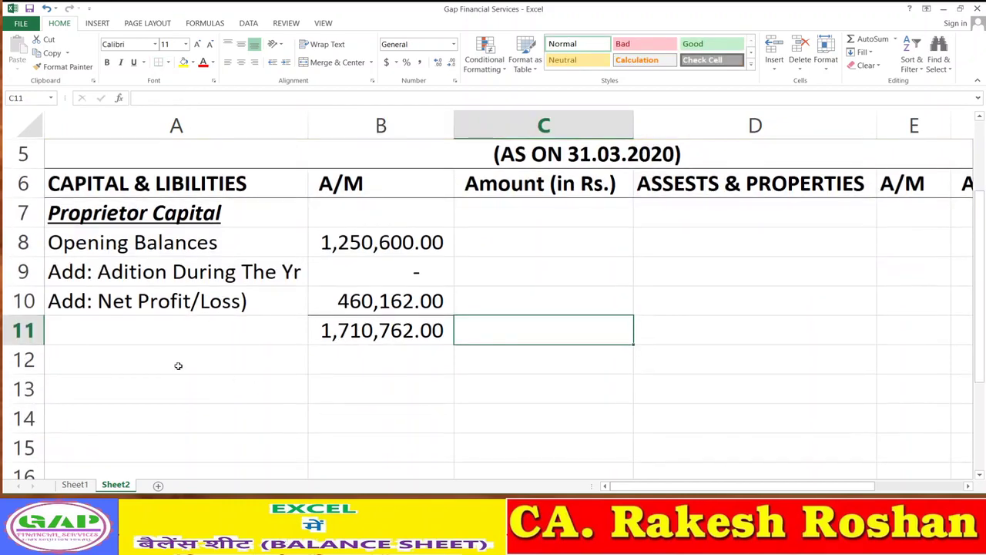
# Add a 'Less: Drawing/Withdrawal' row in A12 with 180,000 in B12.
pyautogui.click(174, 362)
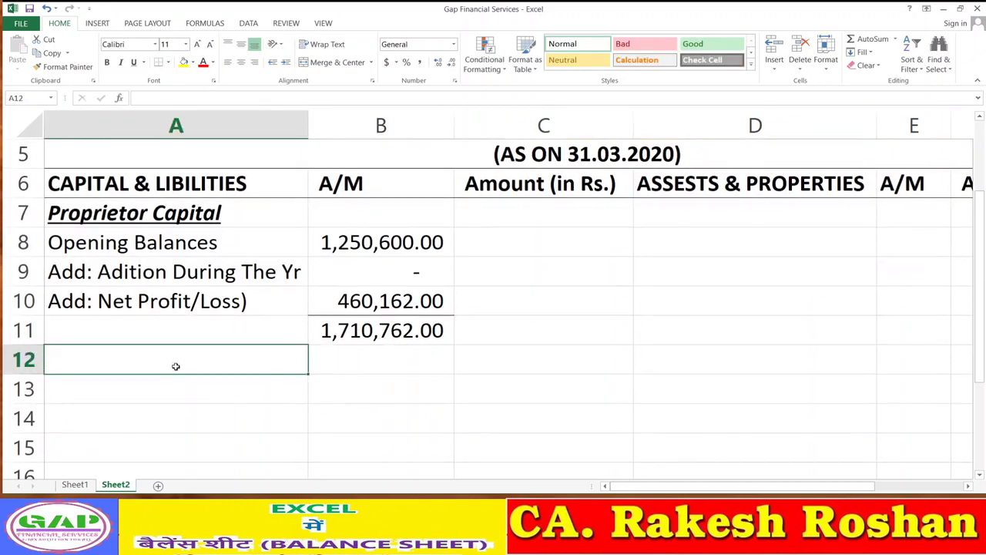
pyautogui.write('Less')
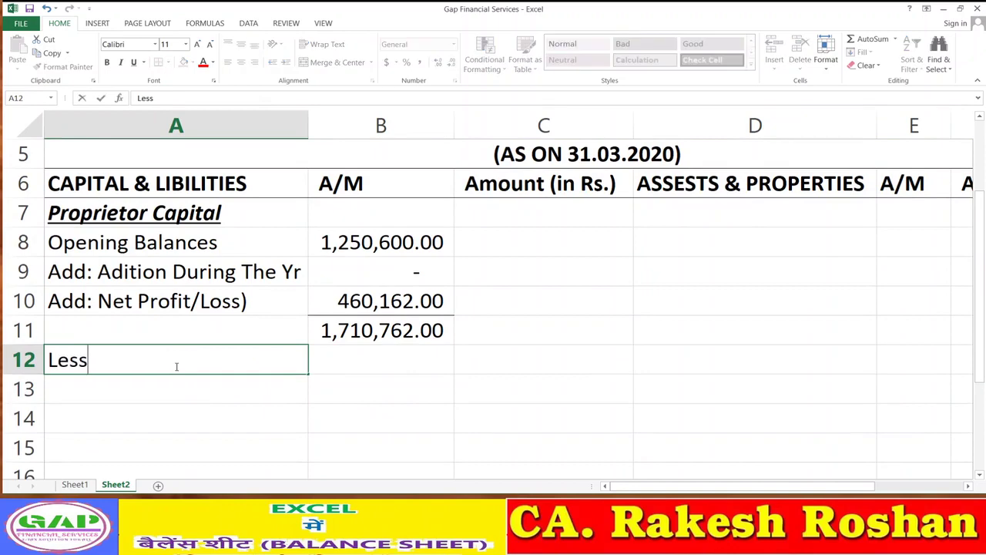
pyautogui.write(': Dw')
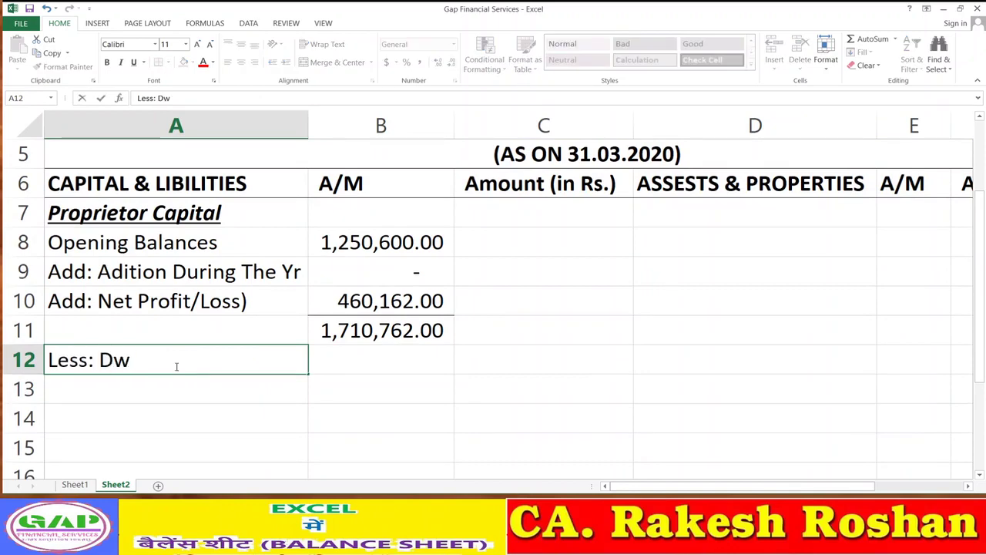
pyautogui.press('BackSpace')
pyautogui.write('rawing')
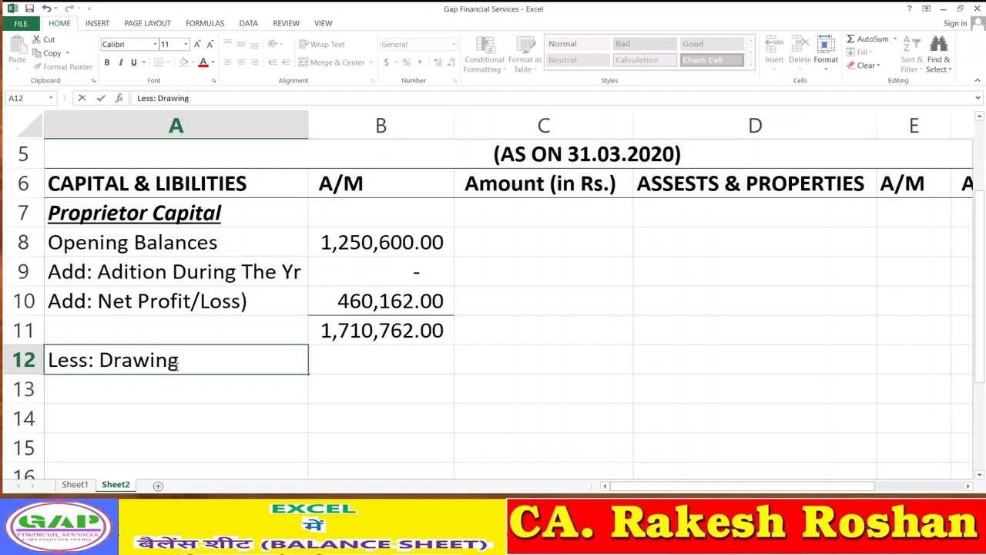
pyautogui.write('Withdrawal')
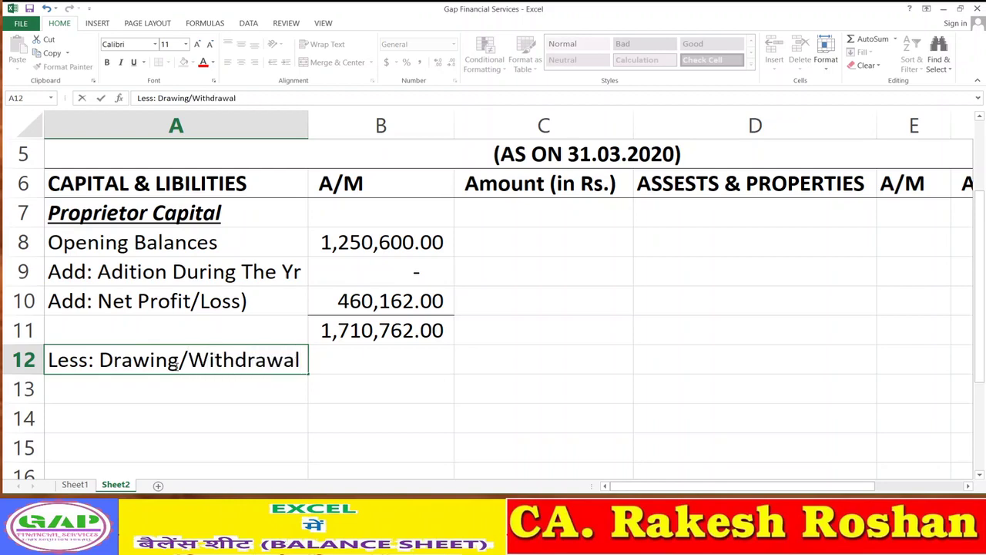
pyautogui.press('Return')
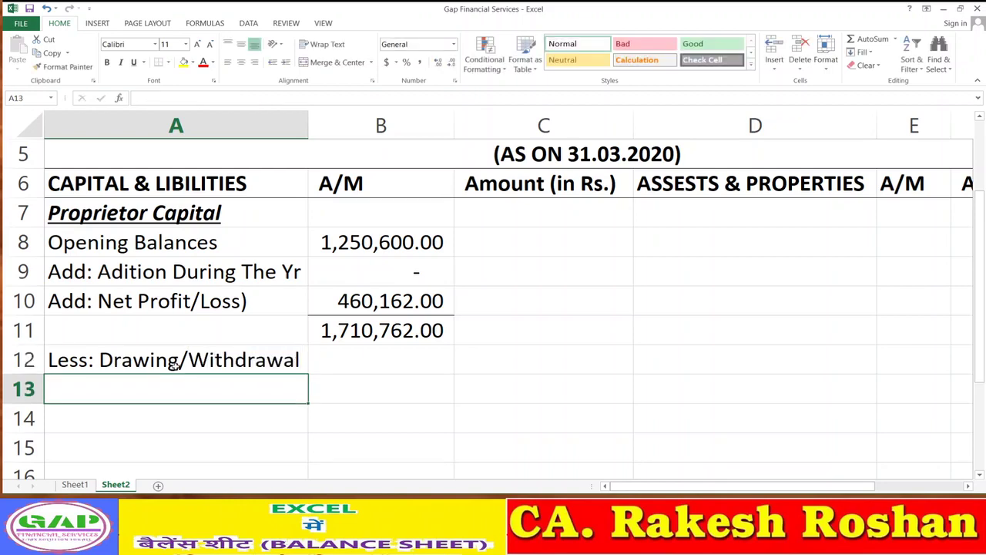
pyautogui.press('Up')
pyautogui.press('Right')
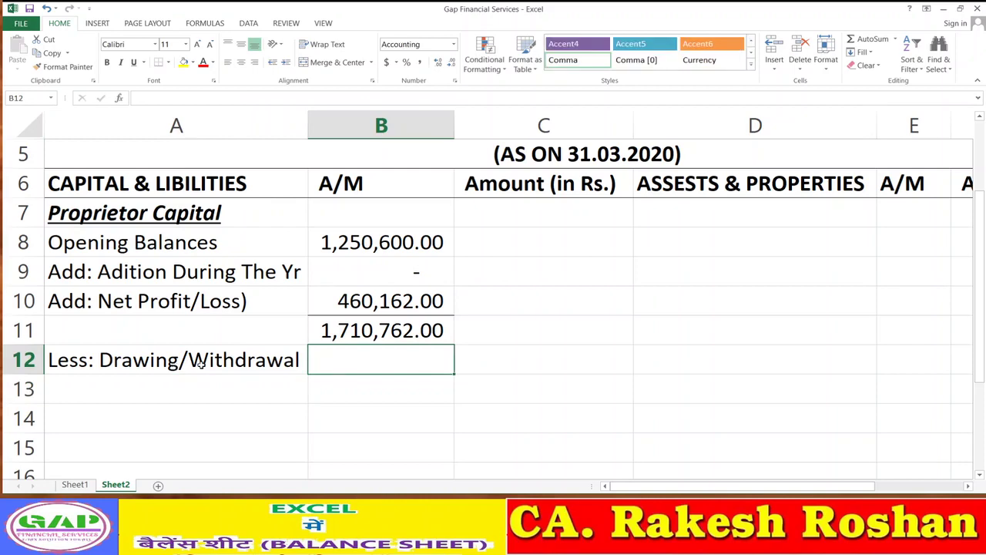
pyautogui.write('180000')
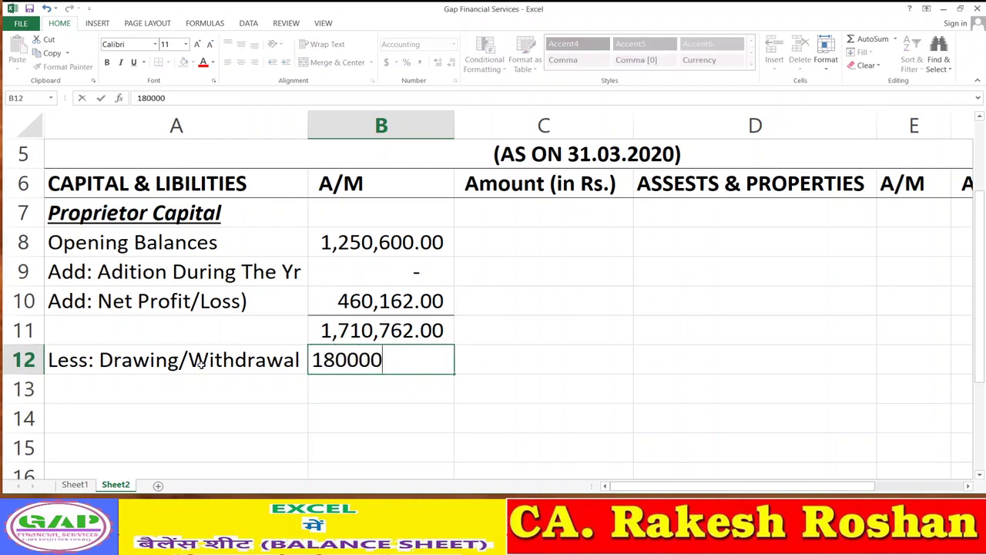
pyautogui.press('Return')
# Add 'Less: Lic Premium' and 'Less: School fee' labels in A13 and A14.
pyautogui.press('Up')
pyautogui.press('Left')
pyautogui.press('Down')
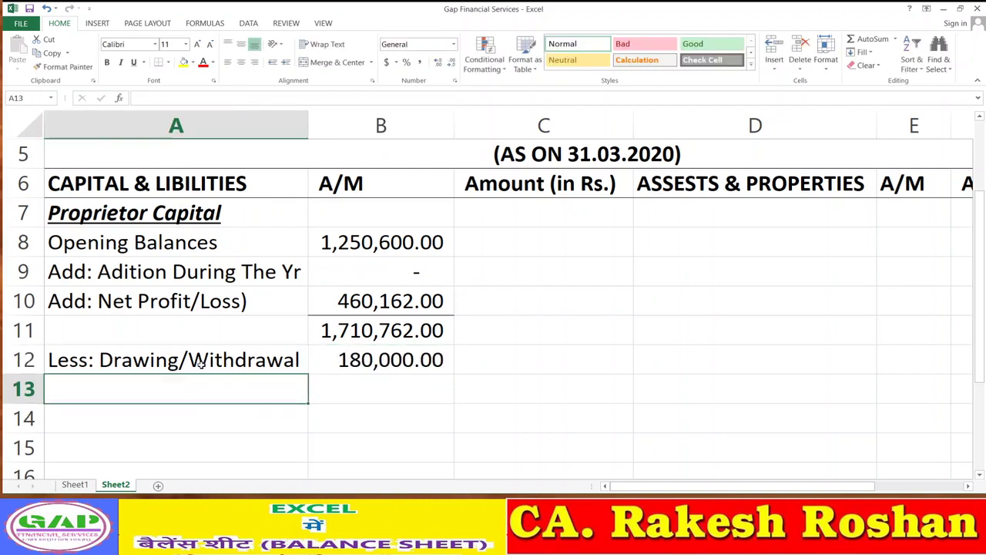
pyautogui.write('Less: ')
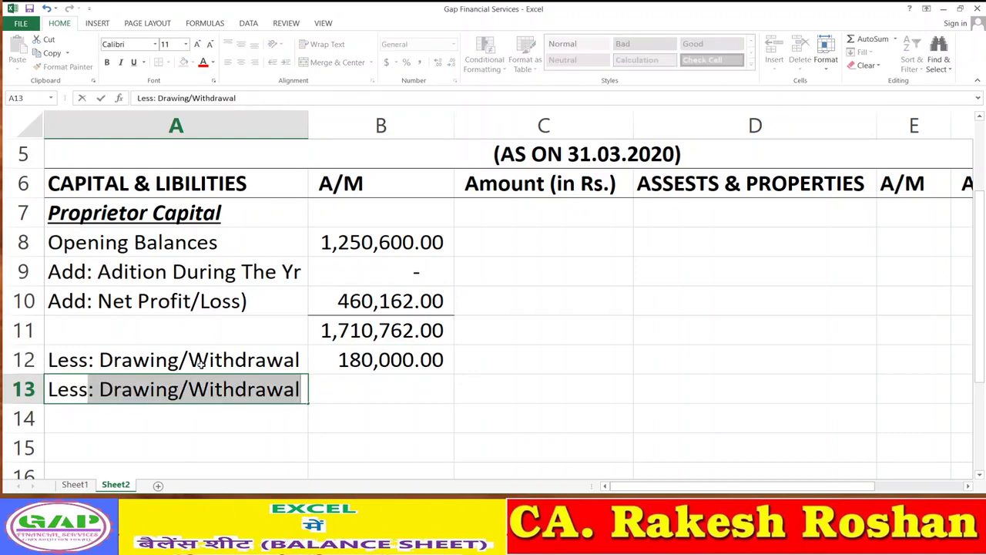
pyautogui.write('L')
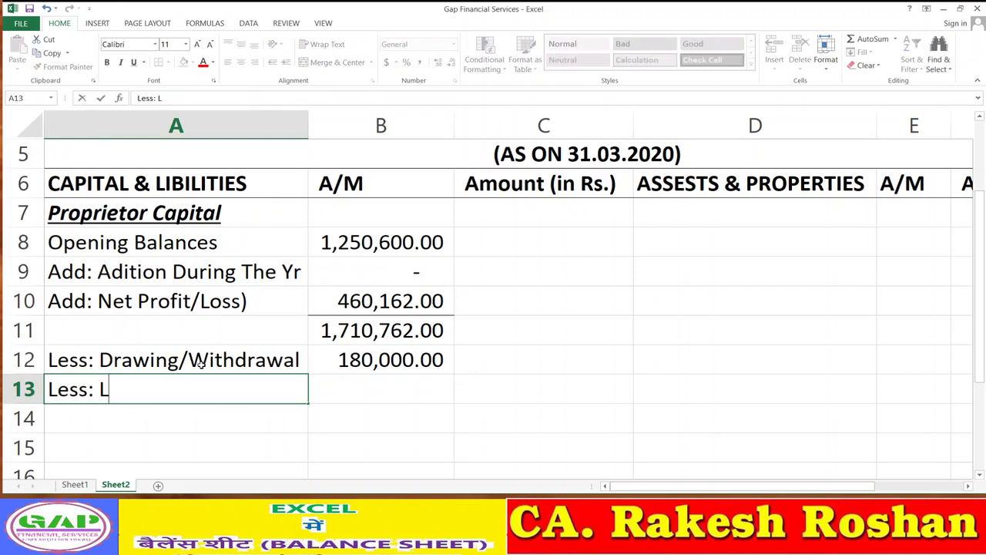
pyautogui.write('ic Premium')
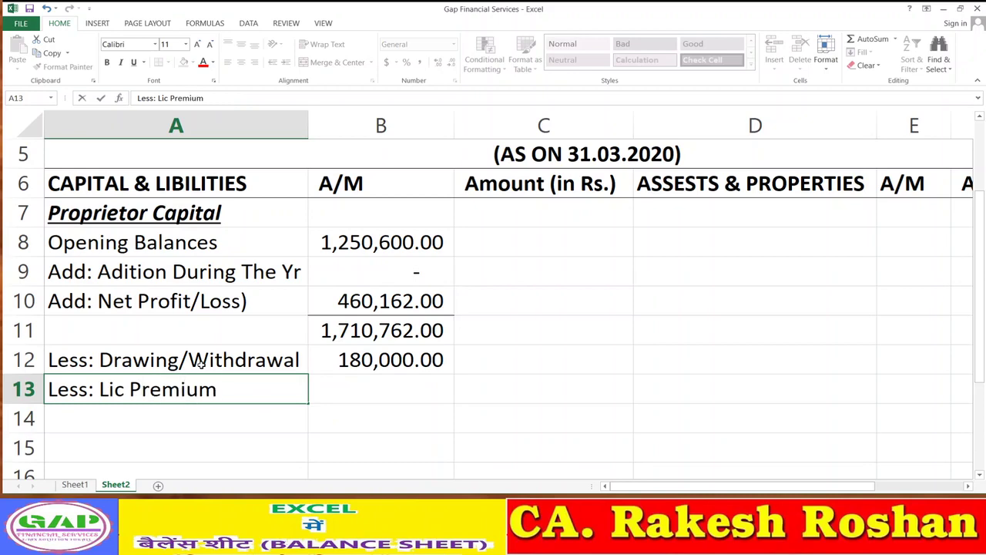
pyautogui.press('Return')
pyautogui.write('Le')
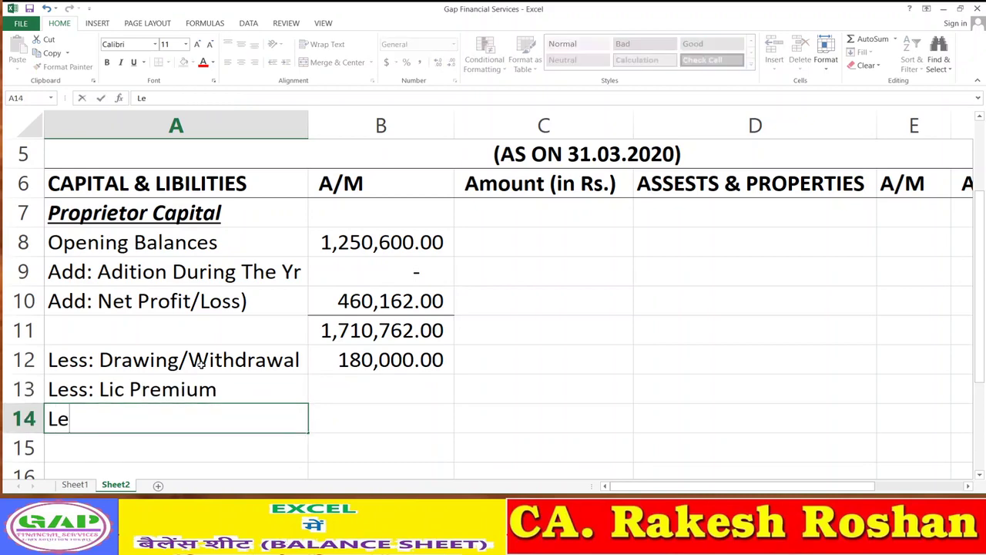
pyautogui.write('ss: Sch')
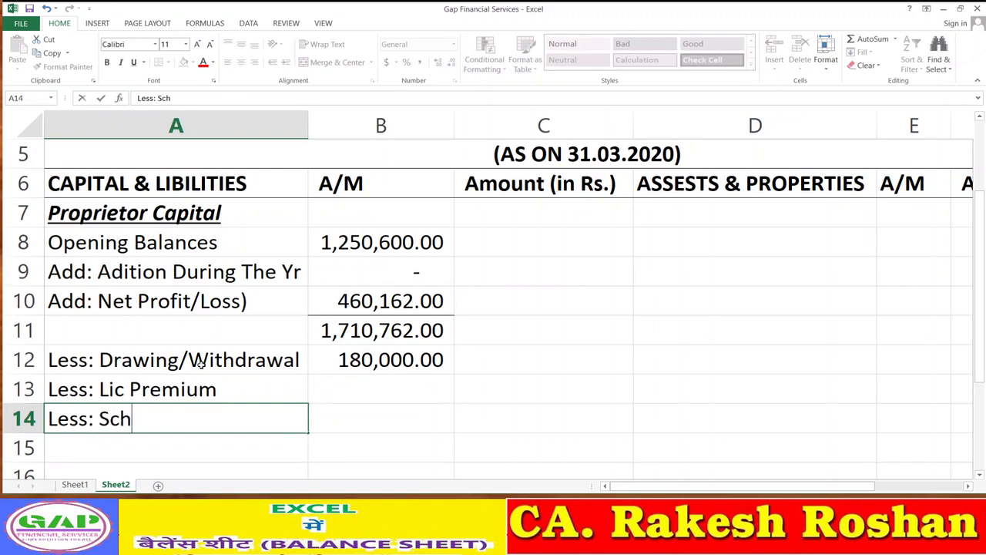
pyautogui.write('ool fee')
pyautogui.press('Return')
# Enter 50,630 and 24,000 as the Lic Premium and School fee amounts.
pyautogui.press('Up')
pyautogui.press('Up')
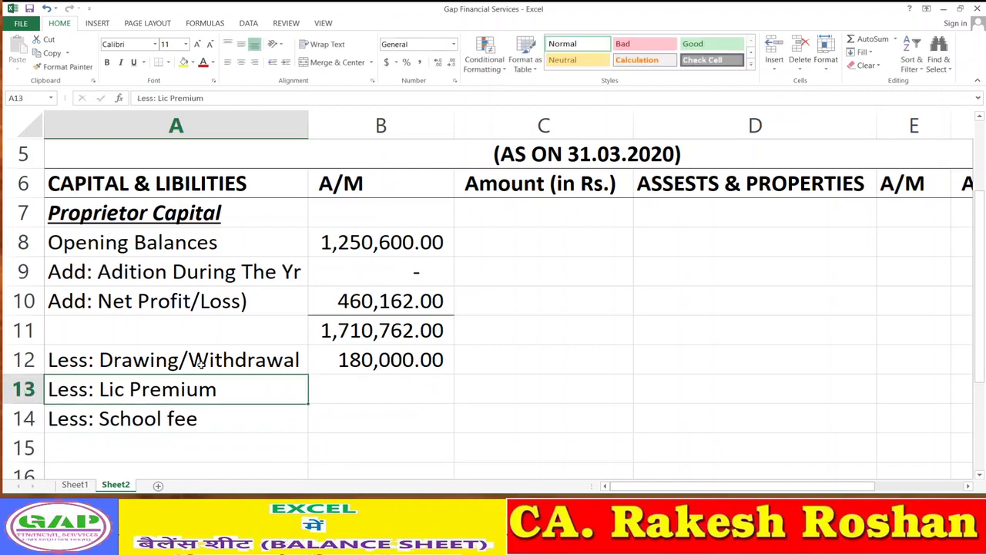
pyautogui.press('Right')
pyautogui.write('50630')
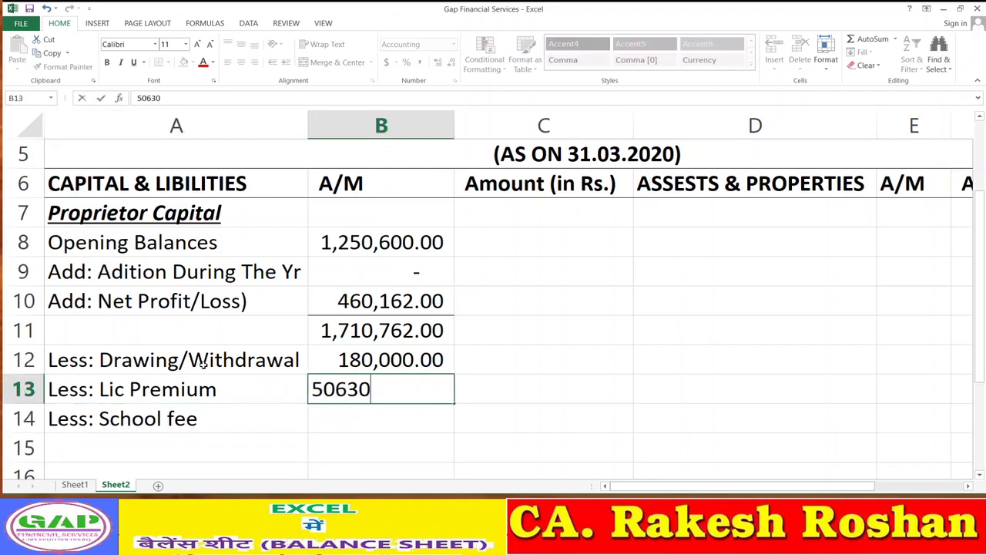
pyautogui.press('Return')
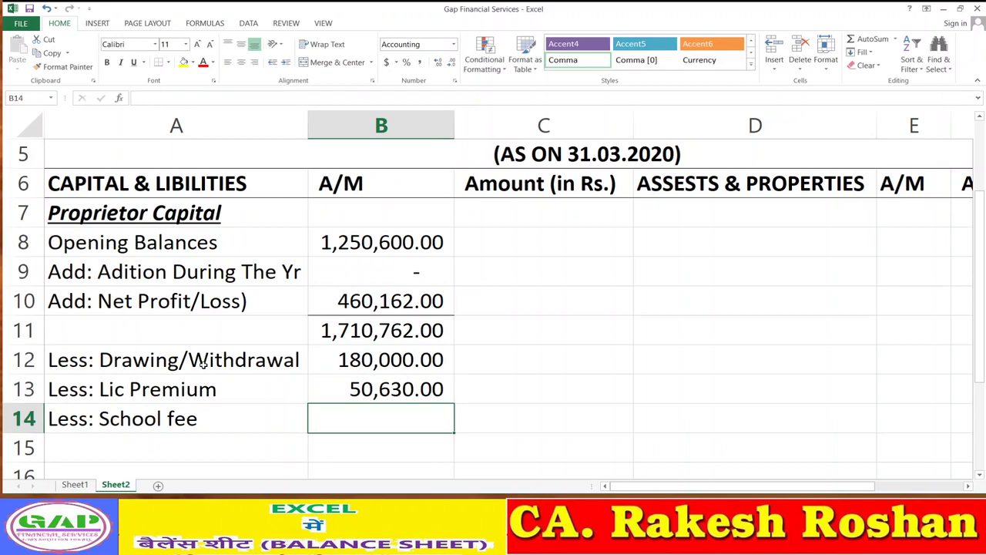
pyautogui.write('24000')
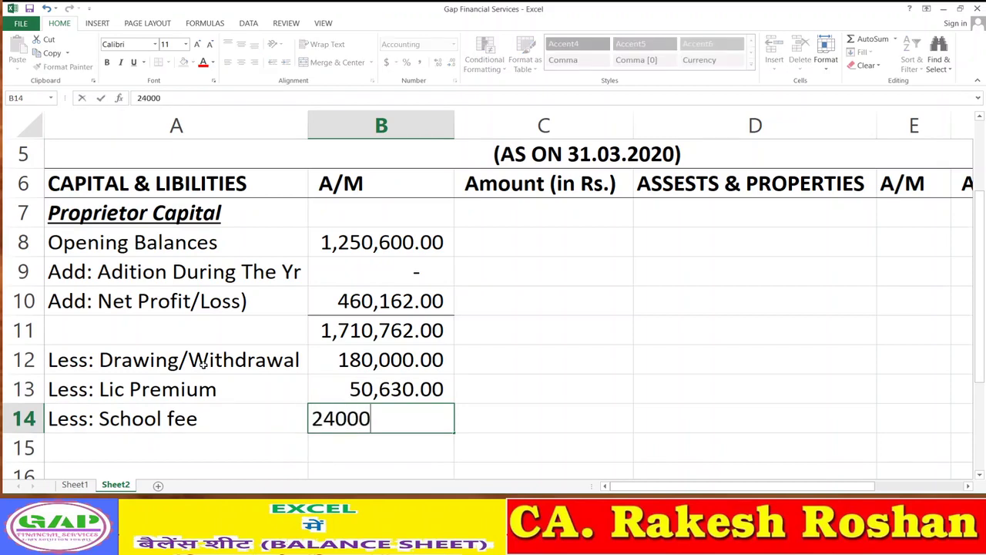
pyautogui.press('Return')
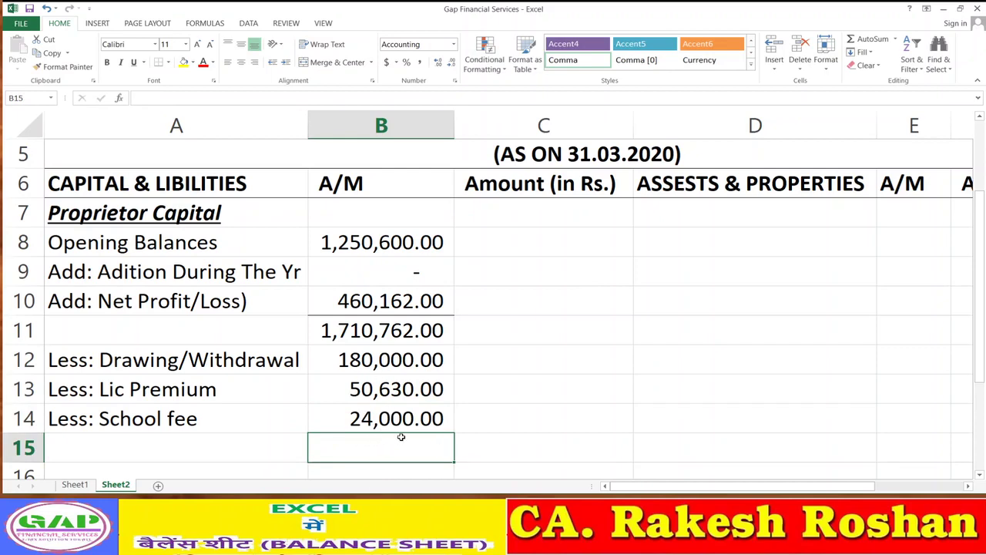
# Compute net capital in B15 as B11 minus the sum of the three deductions, giving 1,456,132.00.
pyautogui.write('=')
pyautogui.press('Up')
pyautogui.press('Up')
pyautogui.press('Up')
pyautogui.press('Up')
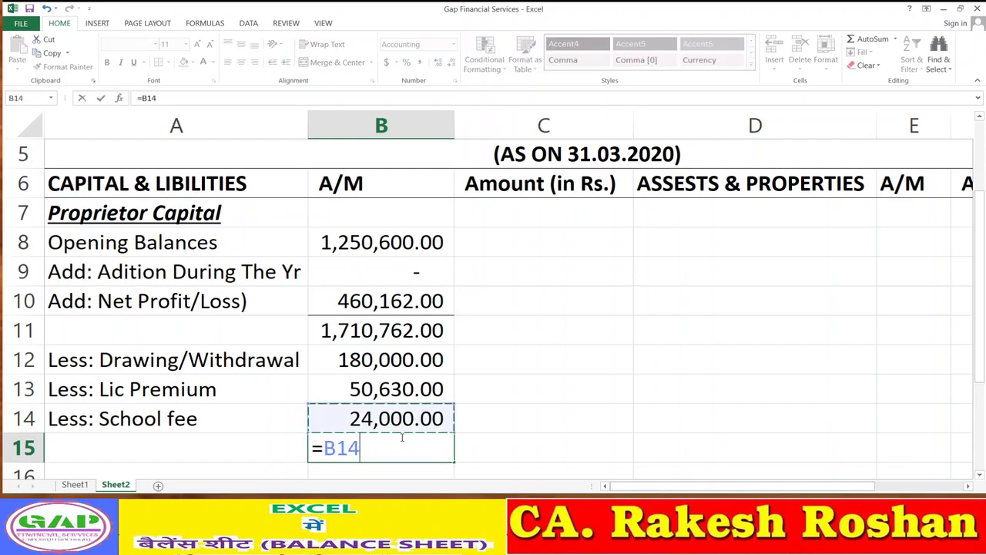
pyautogui.write('-')
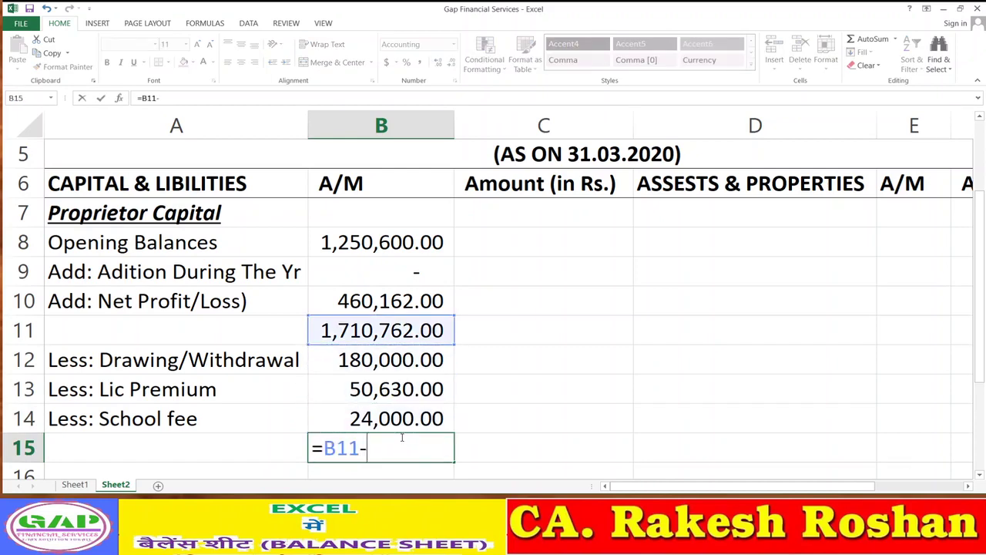
pyautogui.write('sum(')
pyautogui.press('Up')
pyautogui.press('Up')
pyautogui.press('Up')
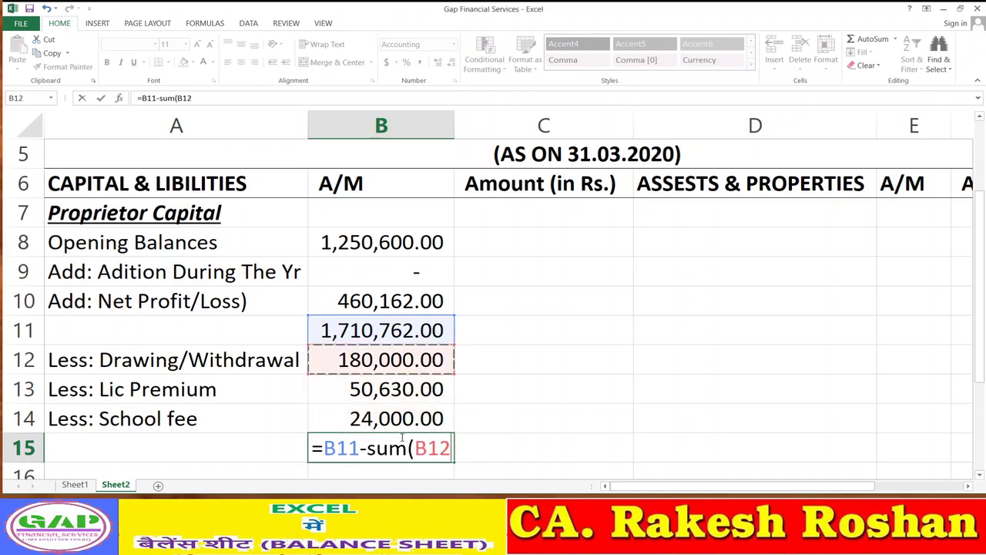
pyautogui.hotkey('shift', 'Down')
pyautogui.hotkey('shift', 'Down')
pyautogui.write(')')
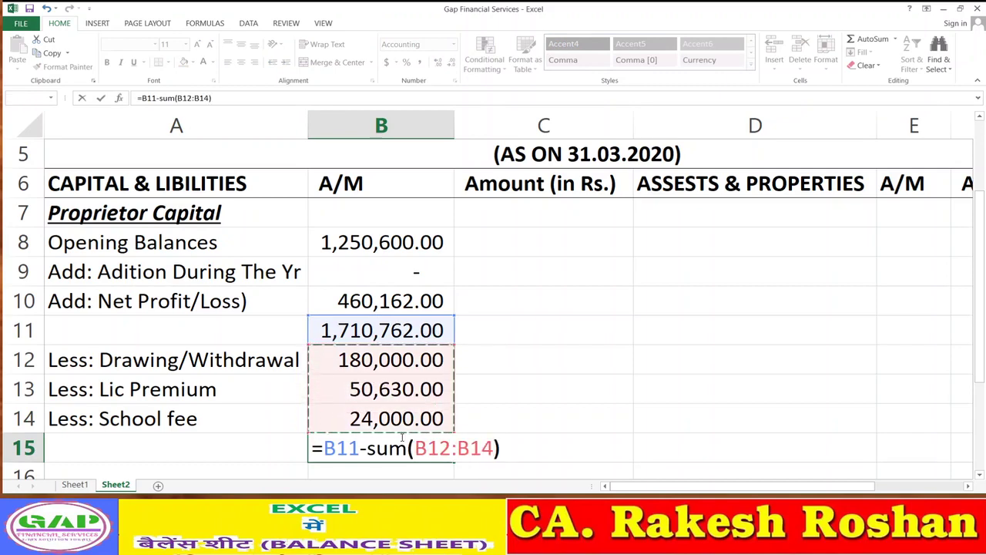
pyautogui.press('Return')
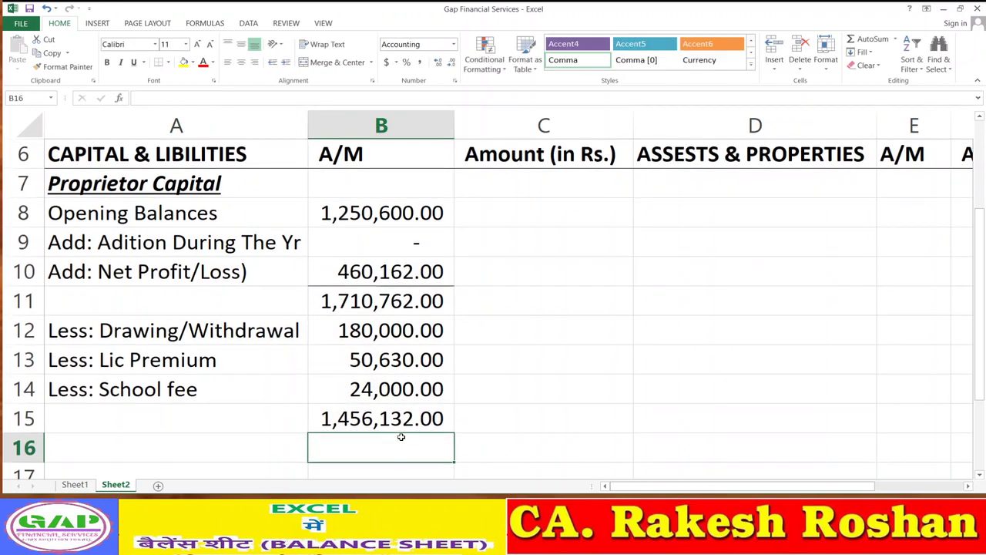
# Carry the net capital into the Amount (in Rs.) column with =B15.
pyautogui.press('Up')
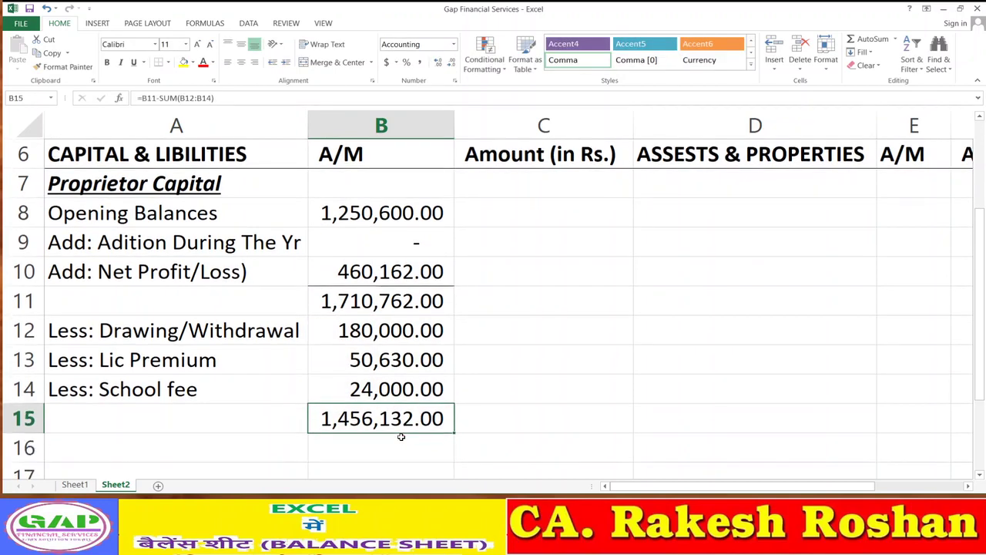
pyautogui.press('Right')
pyautogui.write('=')
pyautogui.press('Left')
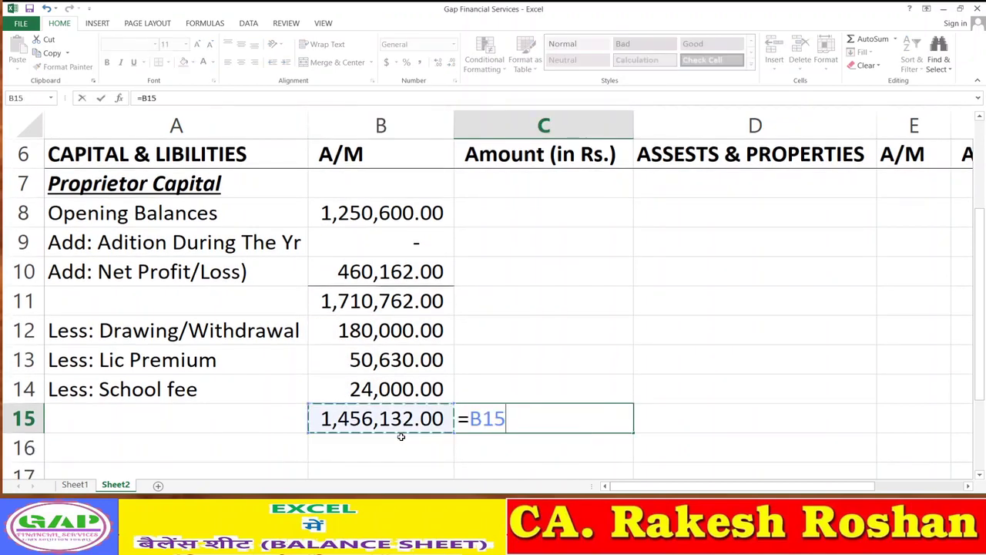
pyautogui.press('Return')
pyautogui.press('Up')
pyautogui.press('Left')
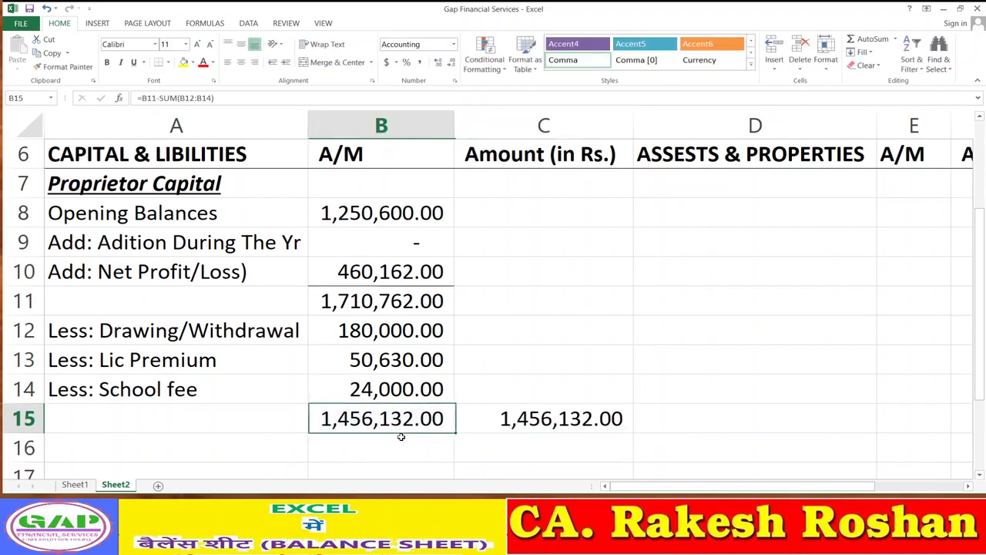
pyautogui.press('Up')
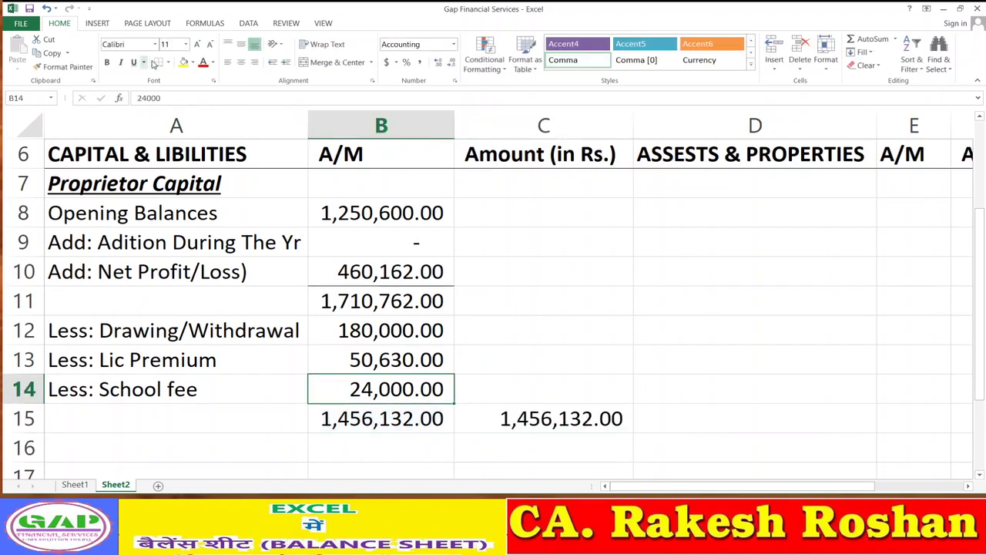
pyautogui.click(525, 341)
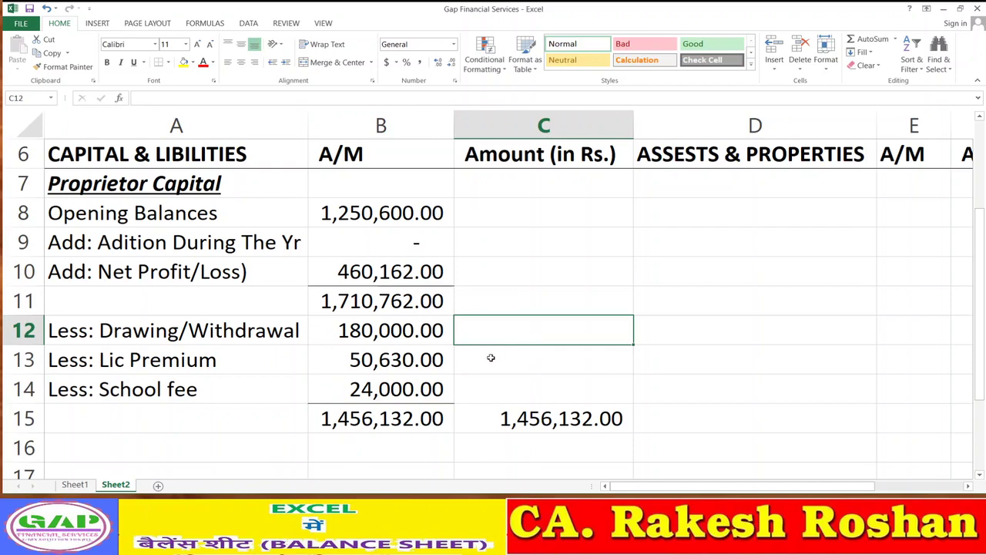
pyautogui.scroll(1, 489, 357)
pyautogui.scroll(-1, 489, 355)
pyautogui.scroll(-1, 240, 412)
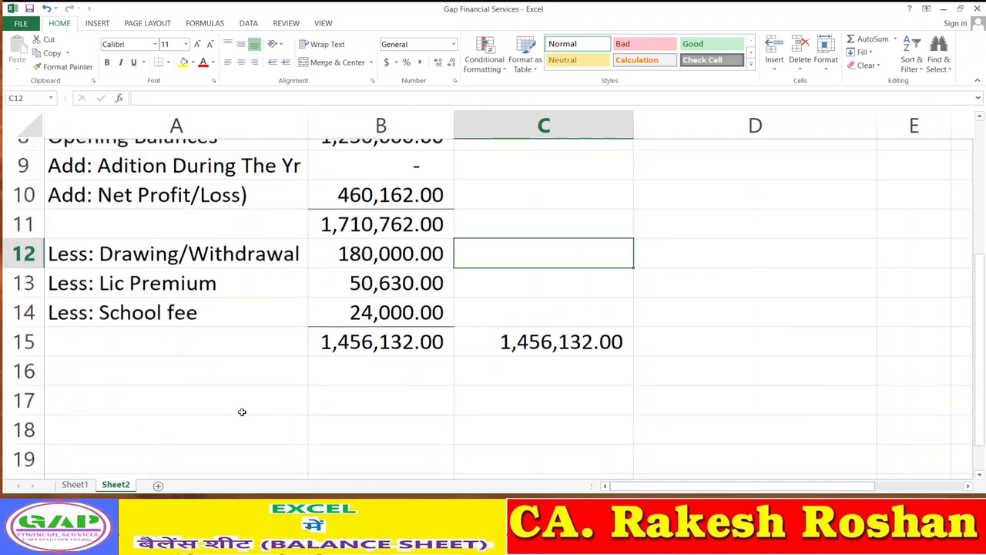
# Enter a 'Libilities' heading in A17 and make it bold and underlined.
pyautogui.click(177, 392)
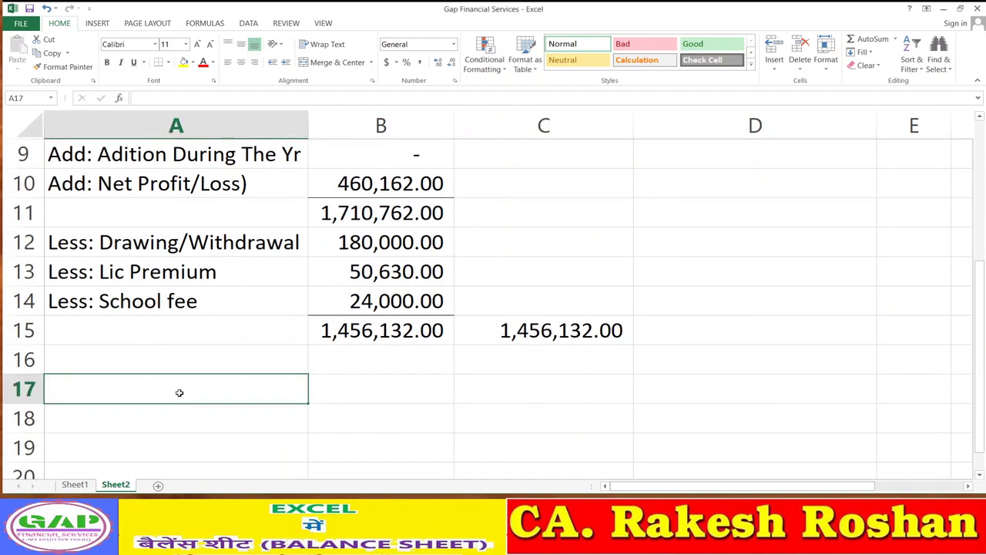
pyautogui.write('Libi')
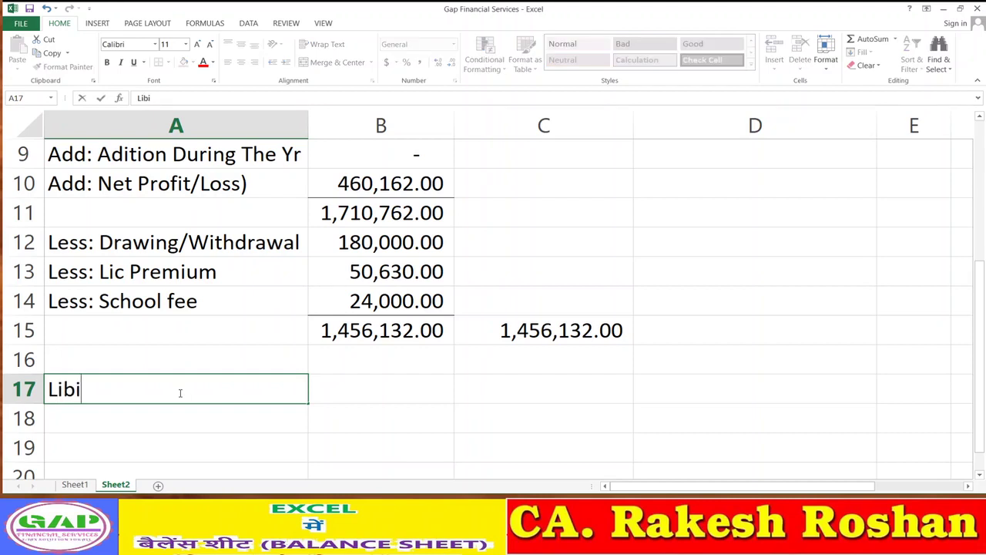
pyautogui.write('lities')
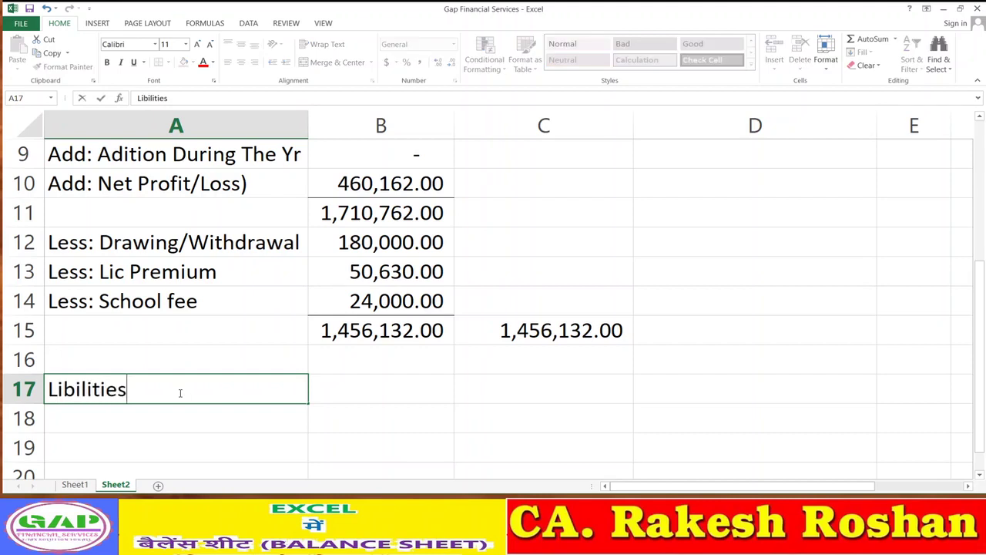
pyautogui.press('Return')
pyautogui.click(179, 392)
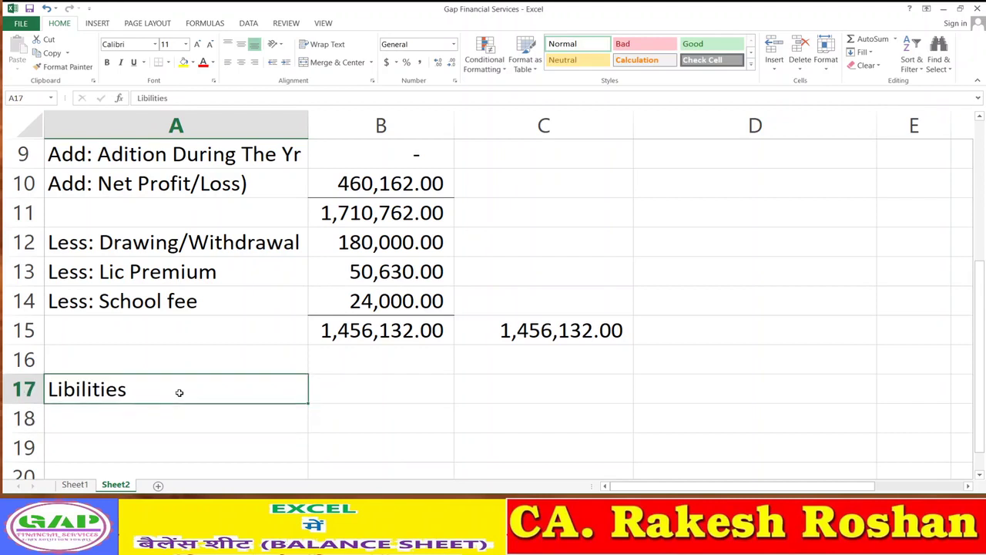
pyautogui.hotkey('ctrl', 'b')
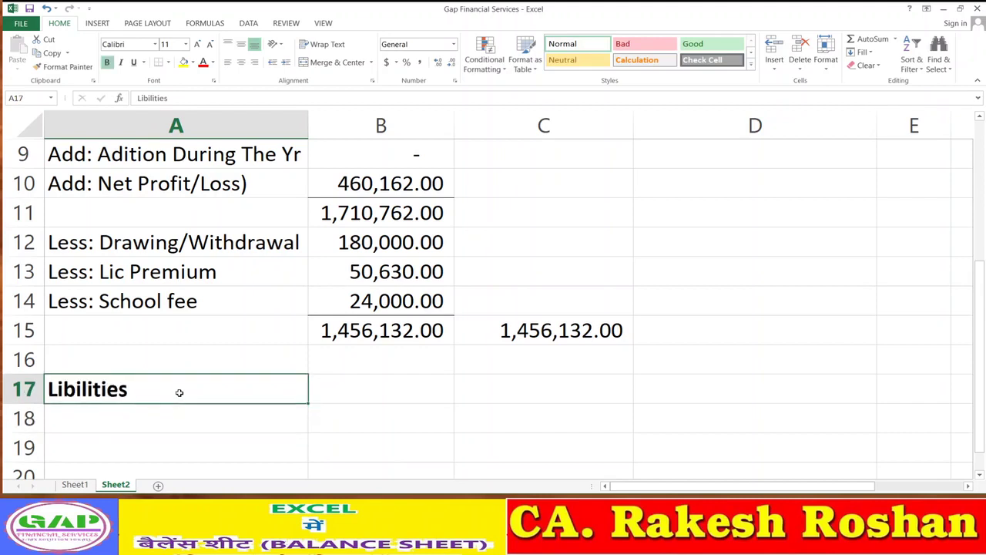
pyautogui.hotkey('ctrl', 'u')
pyautogui.press('Return')
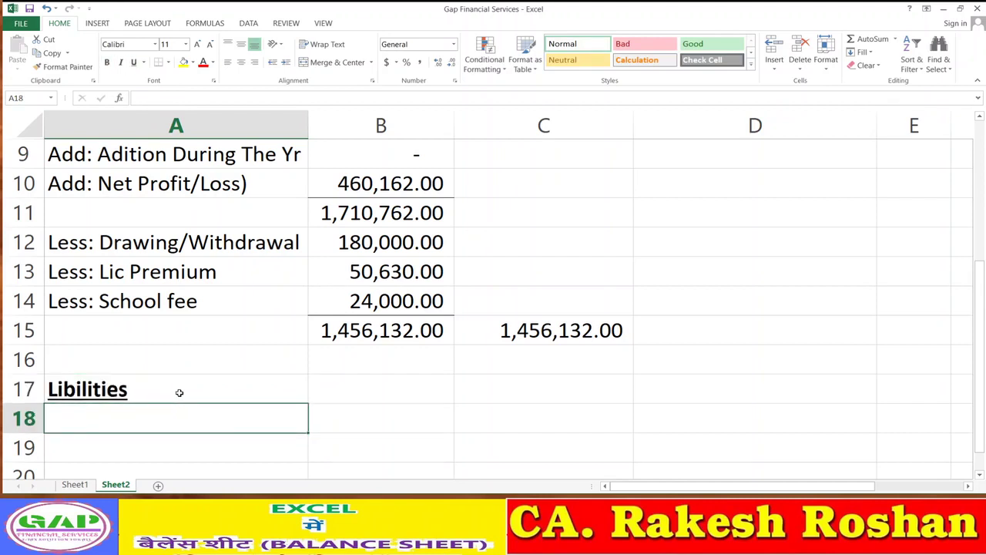
# Replace the A17 heading text with 'Secured Loan'.
pyautogui.click(179, 393)
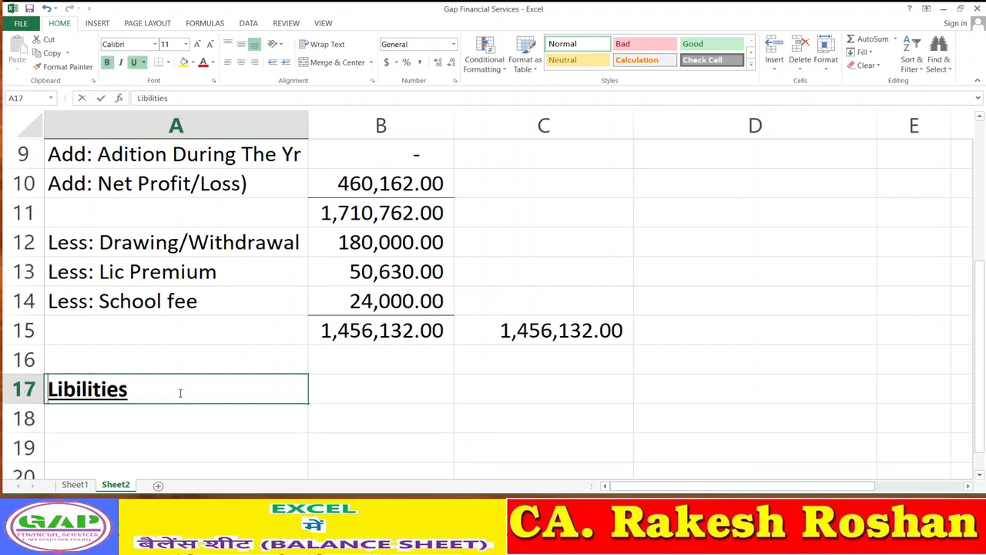
pyautogui.write('Secure')
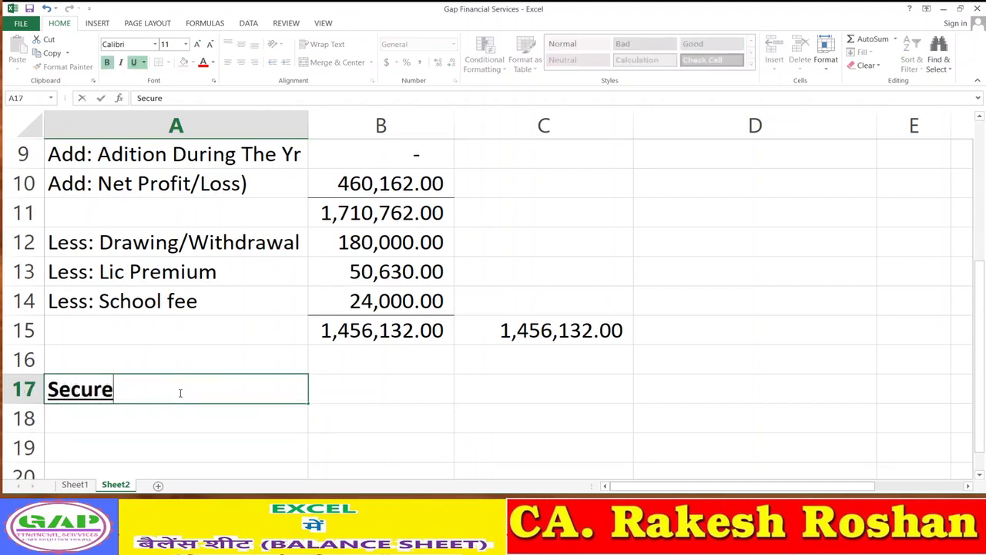
pyautogui.write('d Loan')
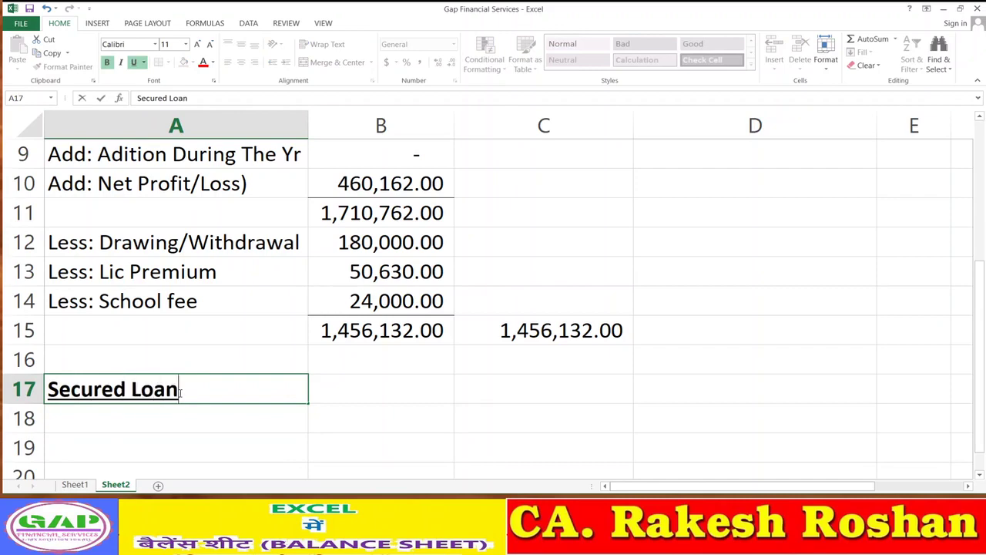
pyautogui.press('Return')
pyautogui.click(179, 391)
pyautogui.press('Return')
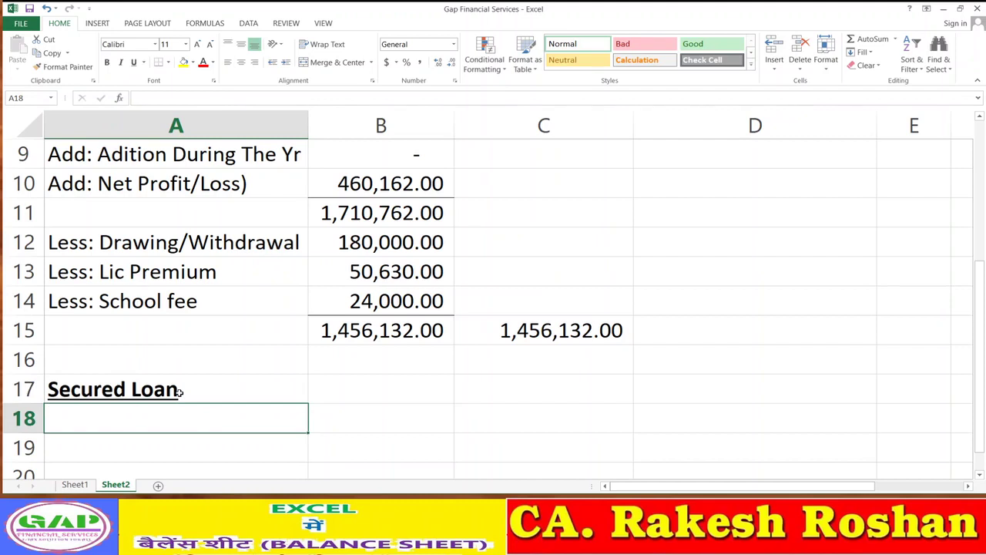
# Type the loan name 'SBI-BAZAR MOTIHARI' in A18.
pyautogui.write('sbi')
pyautogui.press('BackSpace')
pyautogui.press('BackSpace')
pyautogui.press('BackSpace')
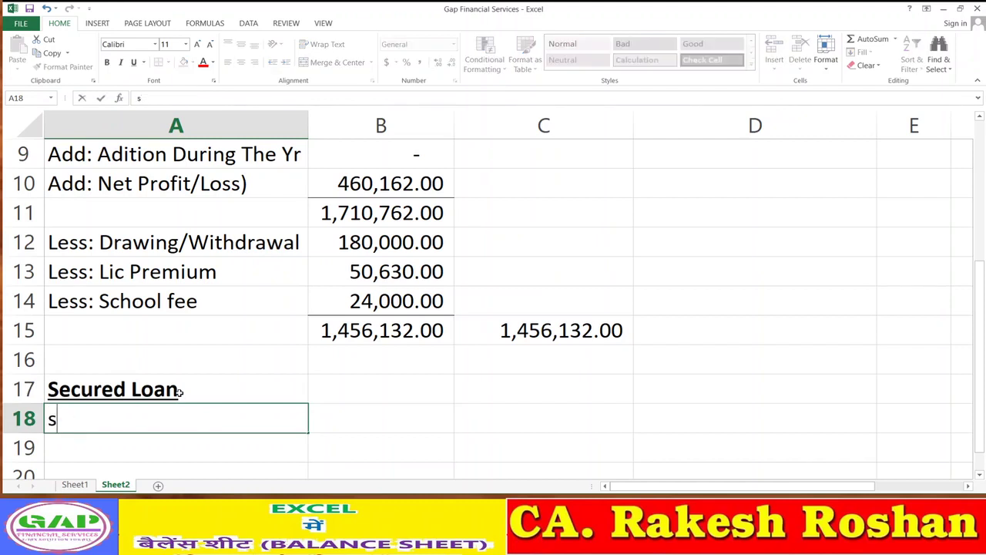
pyautogui.write('SBI-')
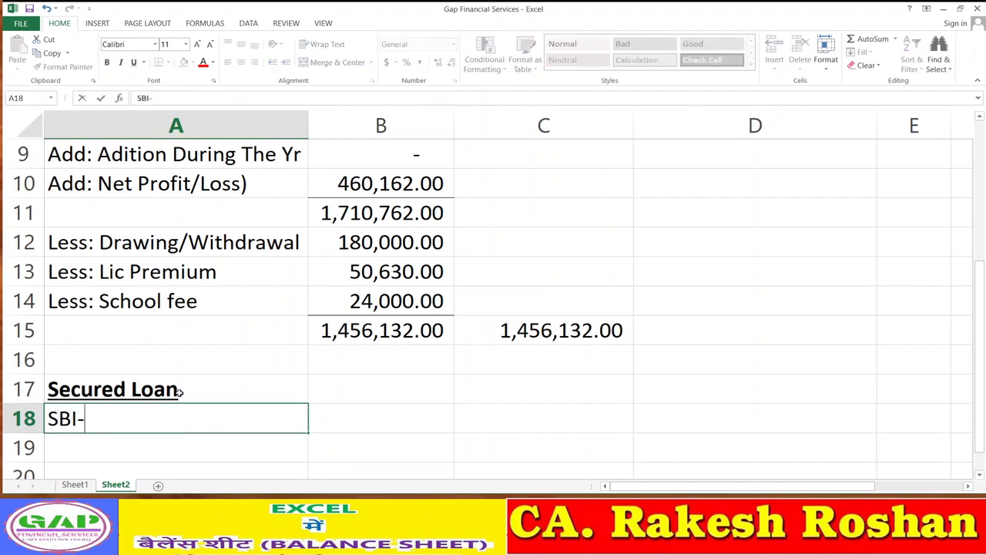
pyautogui.write('BAZAR')
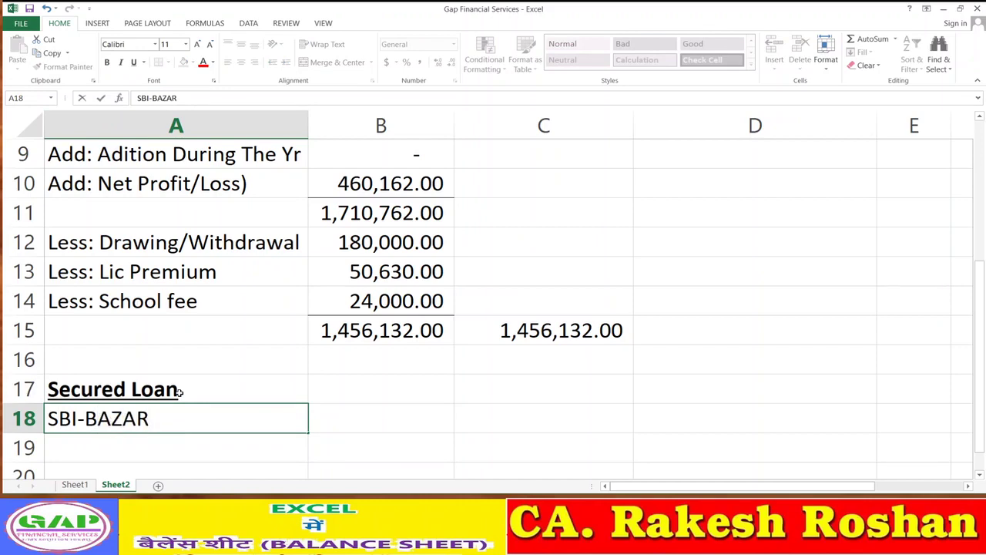
pyautogui.write(' MOTHARI')
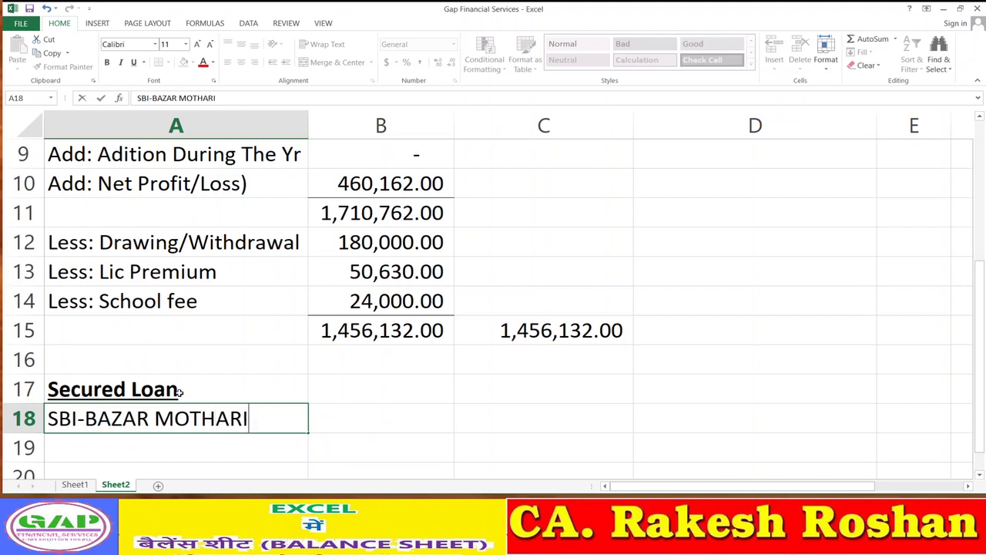
pyautogui.press('BackSpace')
pyautogui.press('BackSpace')
pyautogui.press('BackSpace')
pyautogui.press('BackSpace')
pyautogui.write('IH')
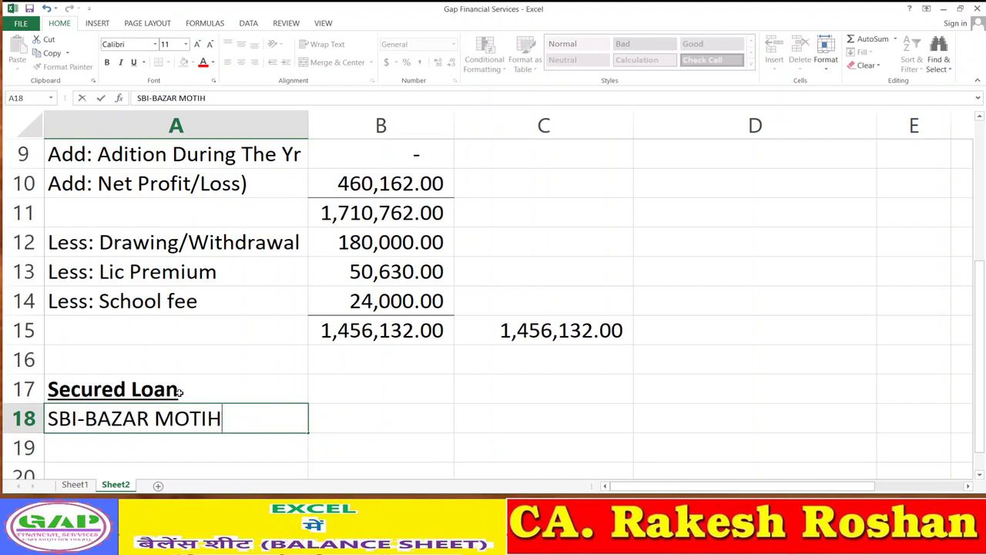
pyautogui.write('ARI')
pyautogui.press('Return')
# Enter 1,560,300 in C18 and apply Comma Style to column C.
pyautogui.press('Up')
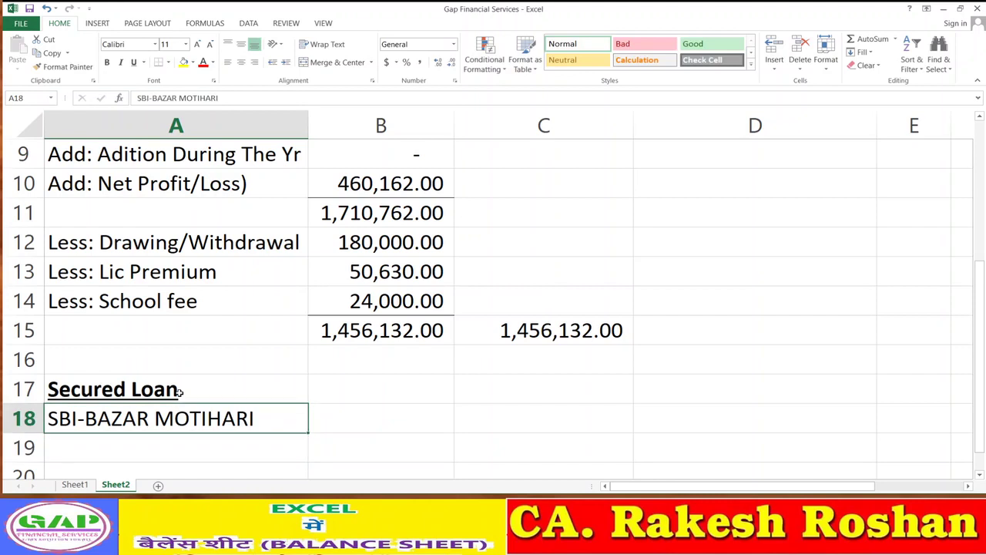
pyautogui.press('Right')
pyautogui.press('Right')
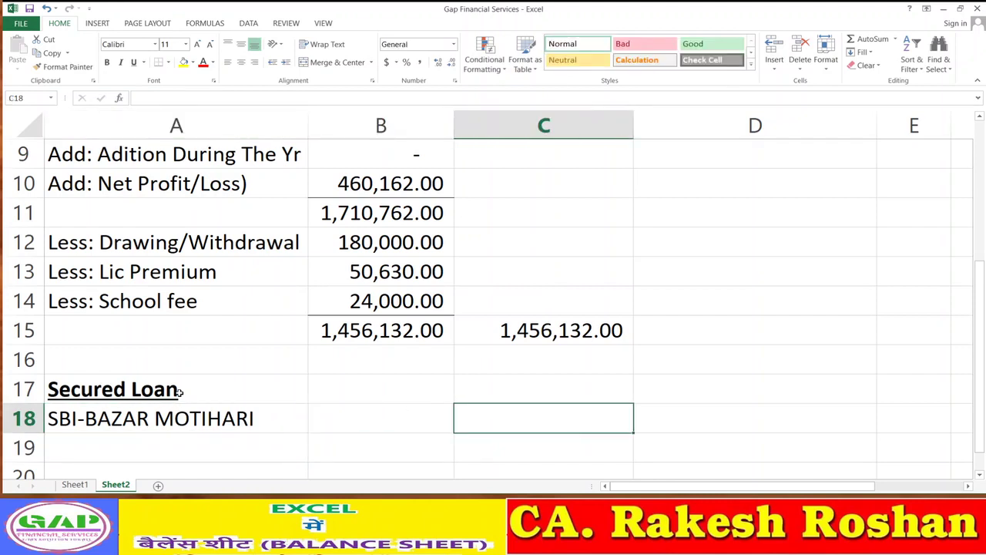
pyautogui.write('1560')
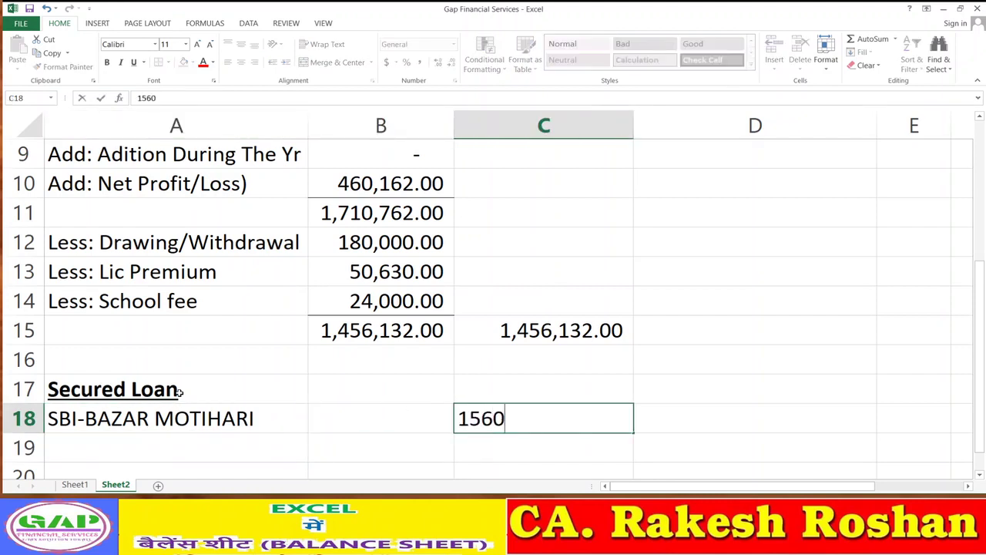
pyautogui.write('300')
pyautogui.press('Return')
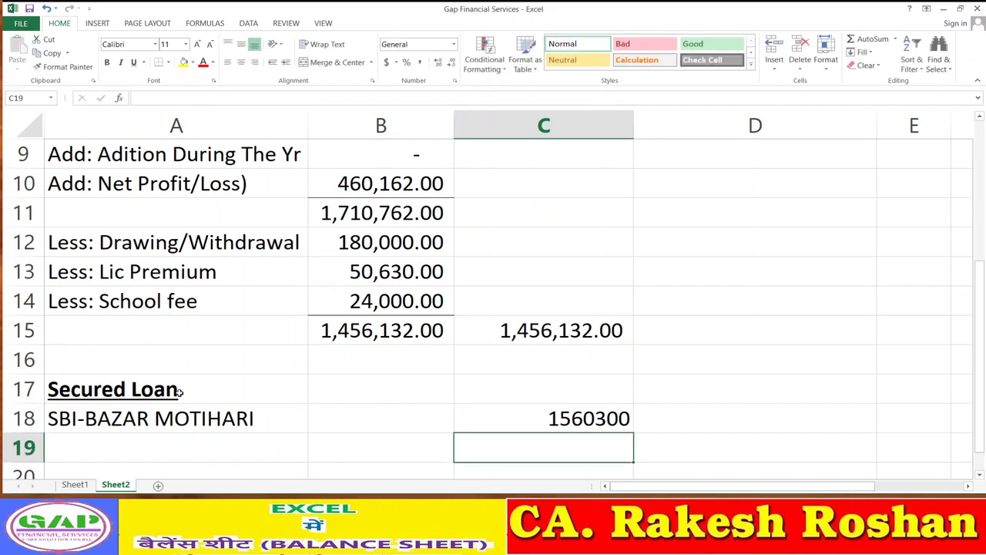
pyautogui.press('Up')
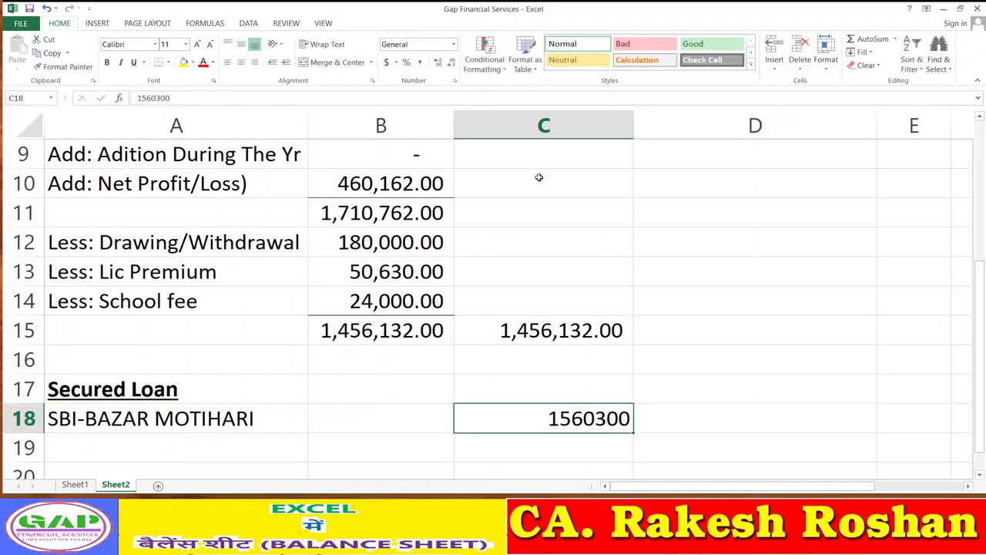
pyautogui.click(511, 127)
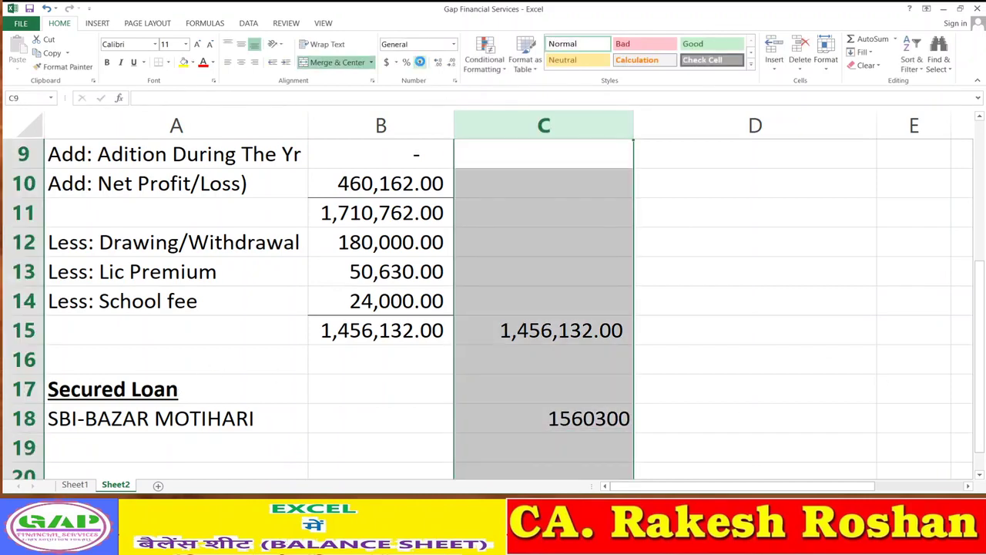
pyautogui.click(419, 62)
pyautogui.click(735, 420)
pyautogui.scroll(-2, 249, 440)
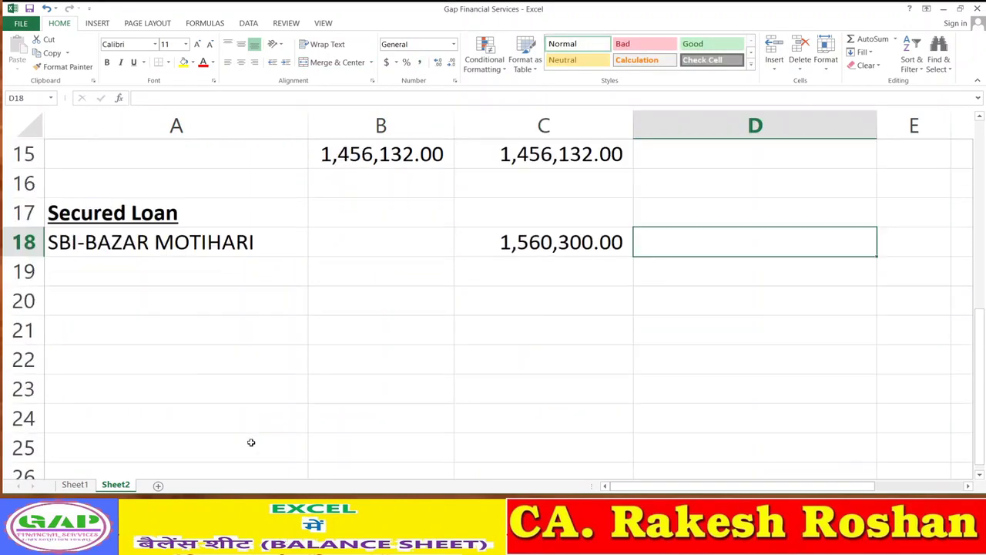
pyautogui.click(148, 302)
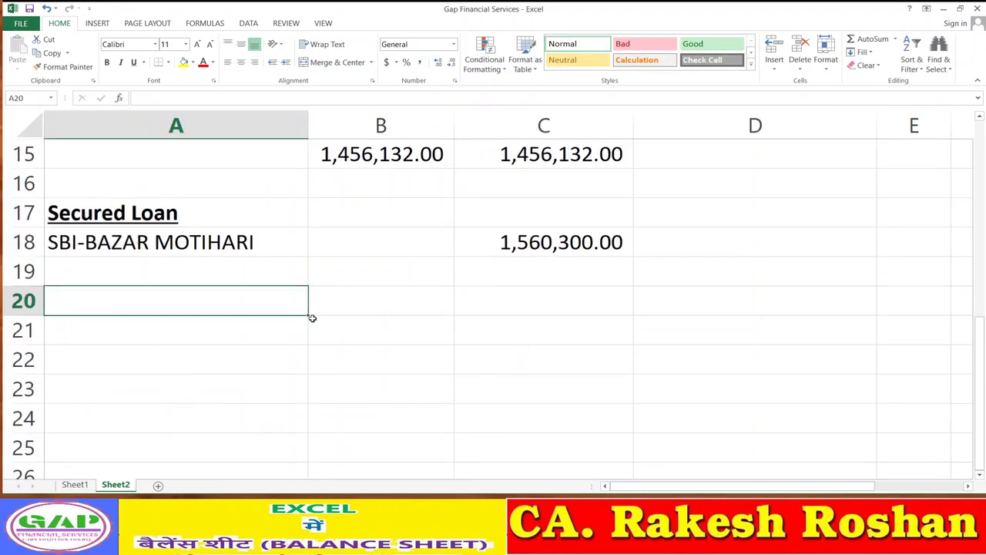
# Copy the Secured Loan heading and loan rows from A17:A18 into A20:A21.
pyautogui.press('Up')
pyautogui.press('Up')
pyautogui.press('Up')
pyautogui.hotkey('shift', 'Down')
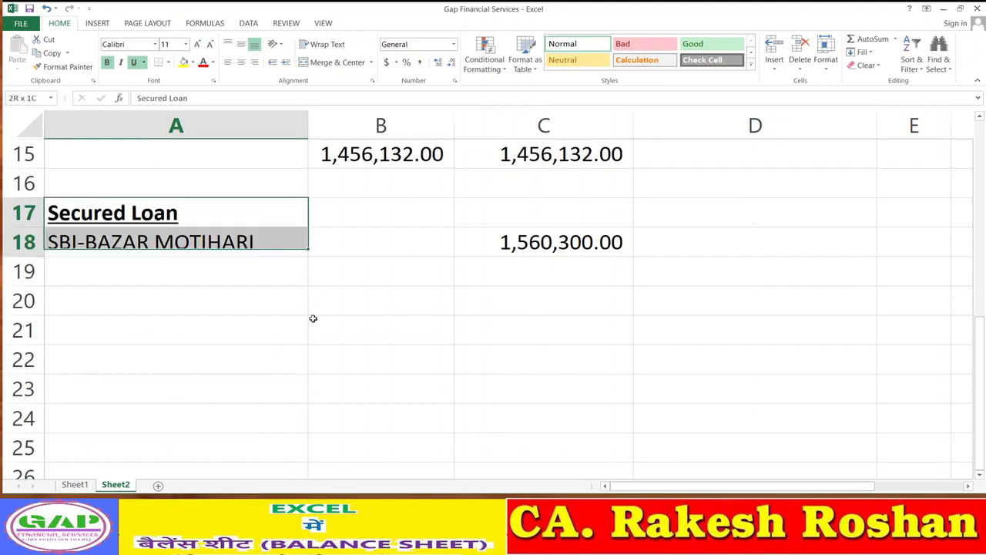
pyautogui.hotkey('ctrl', 'c')
pyautogui.press('Down')
pyautogui.press('Down')
pyautogui.press('Down')
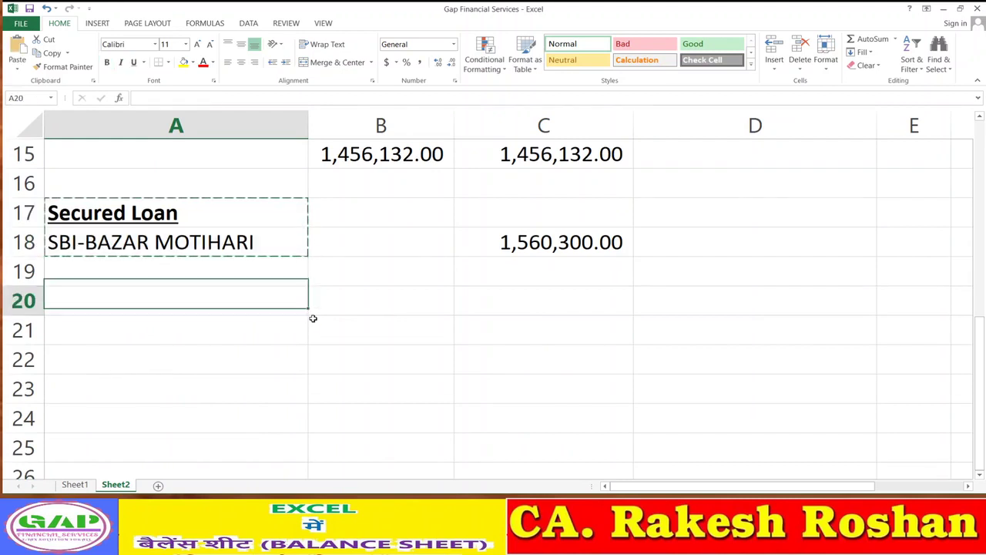
pyautogui.press('Return')
# Change the A20 heading to 'UN-Secured Loan' and begin a new entry in A21.
pyautogui.press('Up')
pyautogui.press('Down')
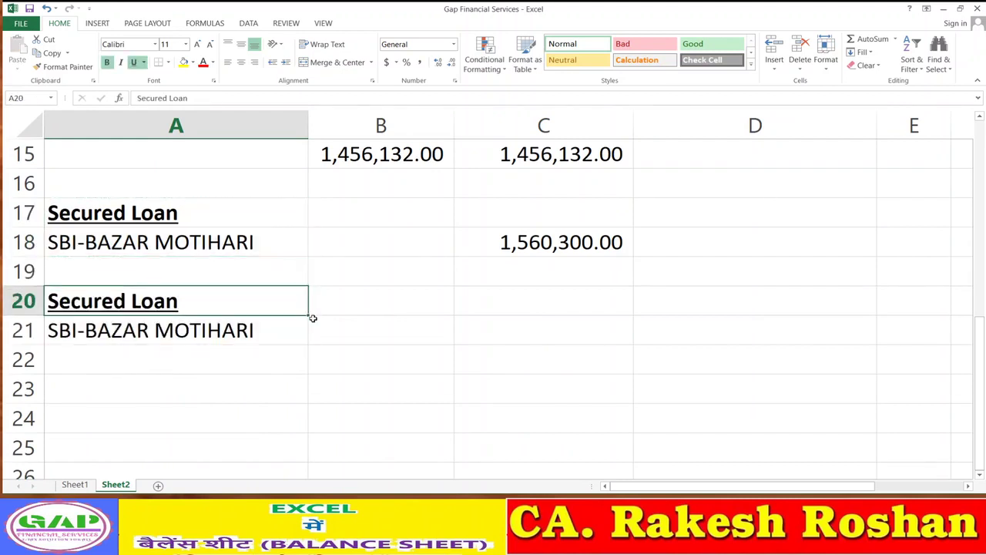
pyautogui.press('F2')
pyautogui.press('Left')
pyautogui.press('Left')
pyautogui.press('Left')
pyautogui.press('Left')
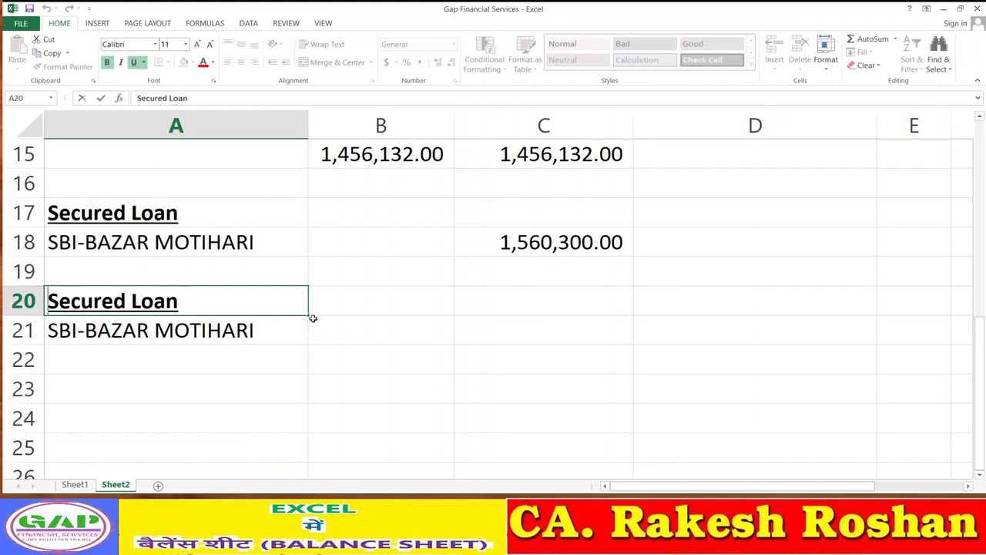
pyautogui.write('UN-')
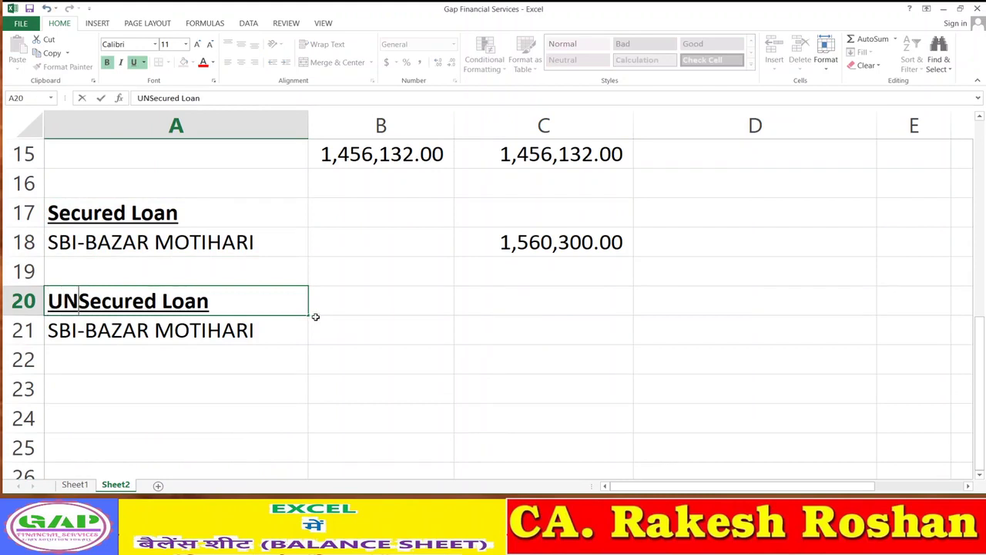
pyautogui.press('Return')
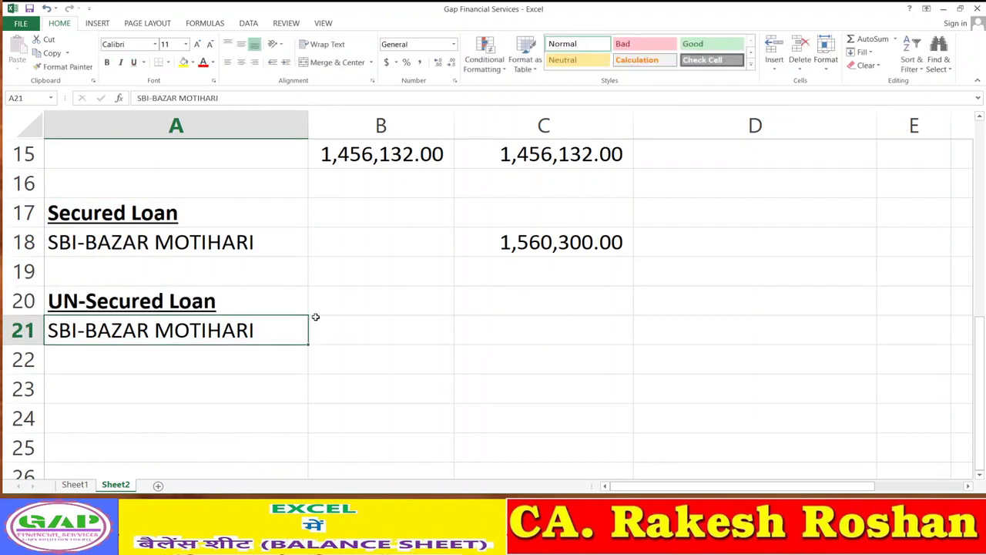
pyautogui.write('MA')
pyautogui.press('BackSpace')
pyautogui.press('BackSpace')
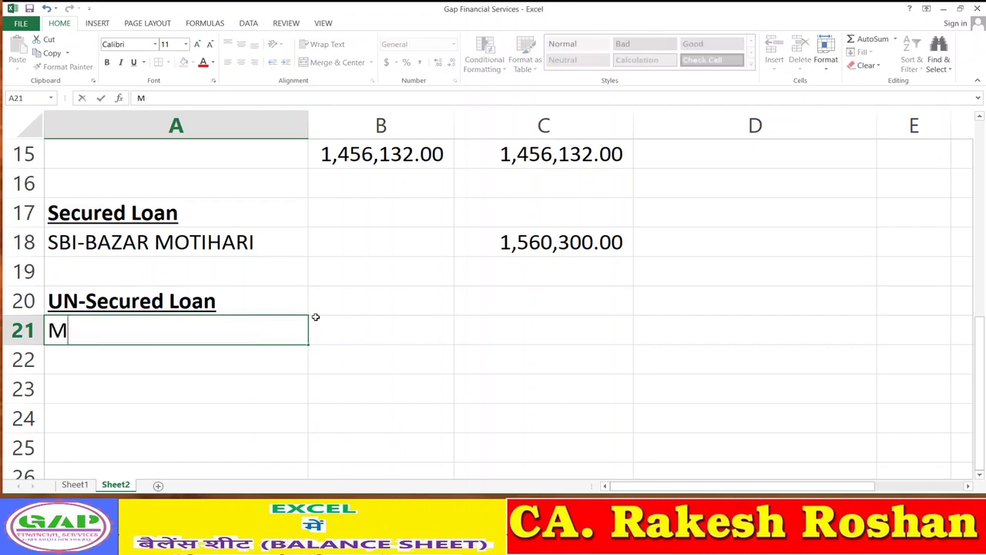
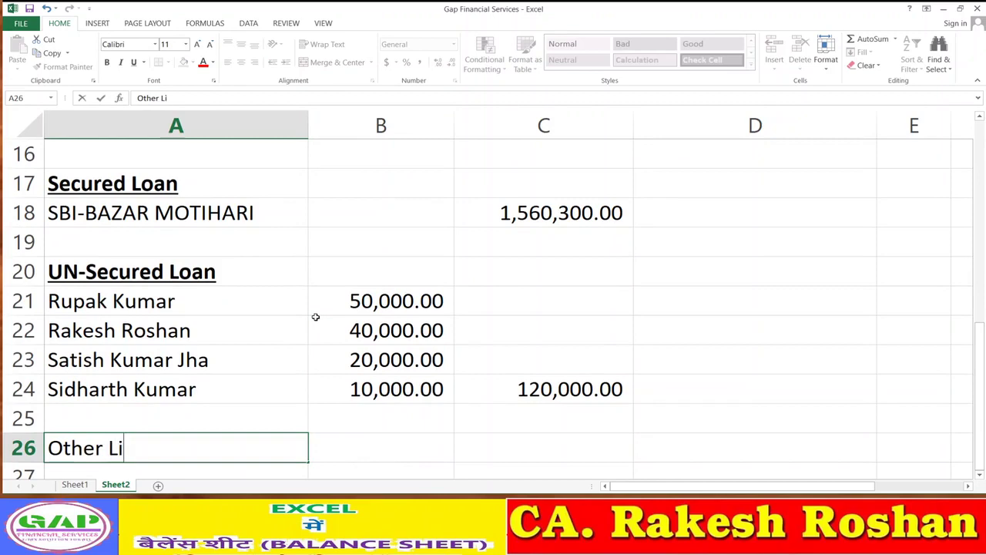
# Make 'Other Libilities' a bold underlined heading in A26, with Salary Paybale and Rent Payable listed below it.
pyautogui.press('BackSpace')
pyautogui.write('bilities')
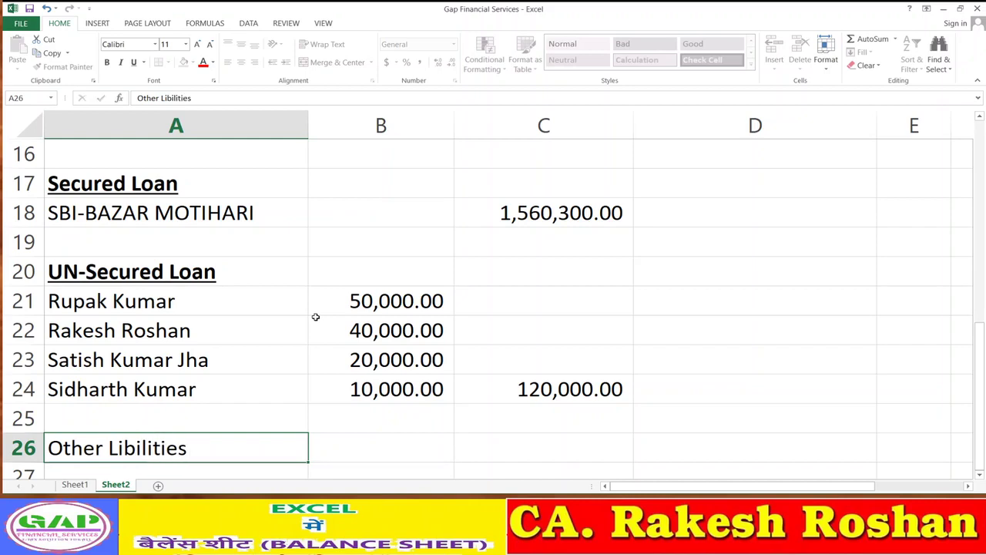
pyautogui.press('Return')
pyautogui.press('Up')
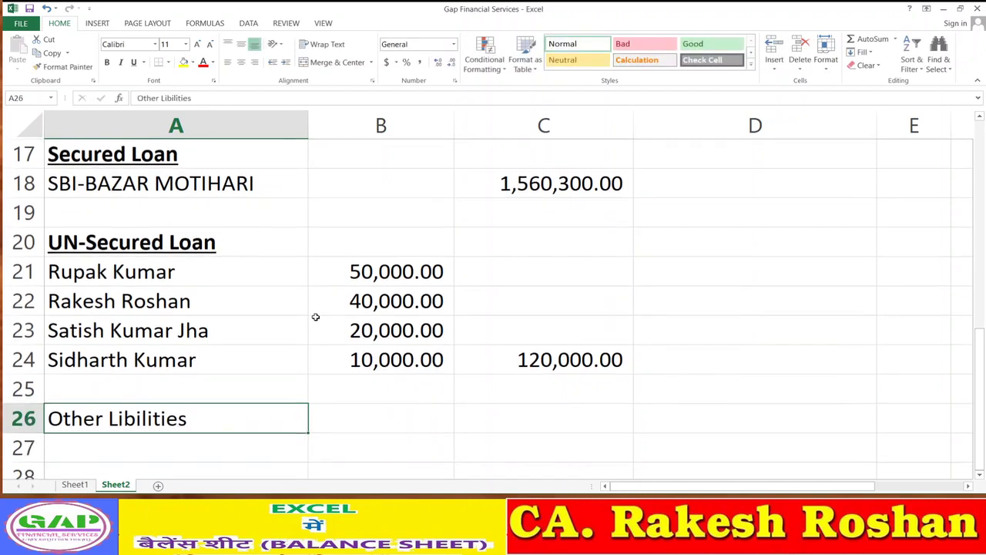
pyautogui.hotkey('ctrl', 'b')
pyautogui.hotkey('ctrl', 'u')
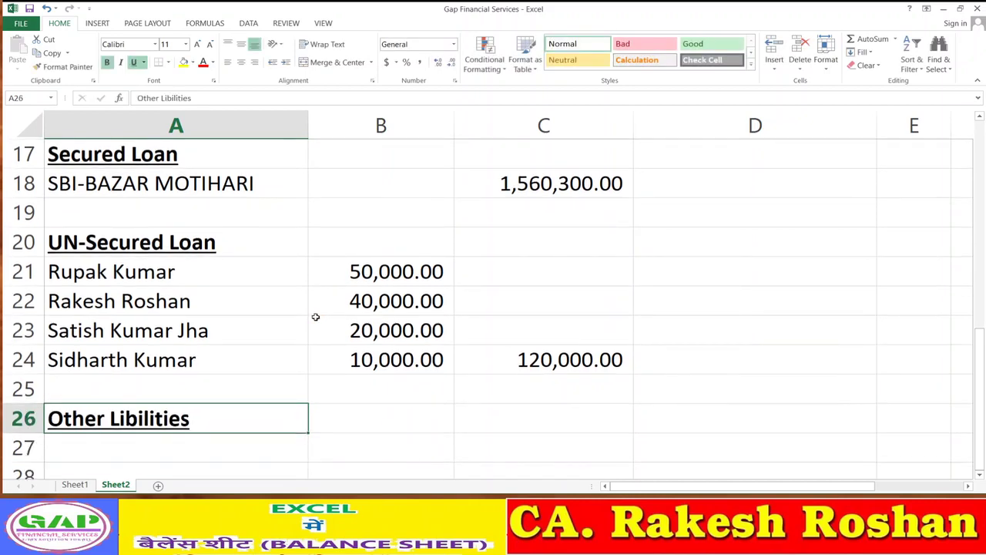
pyautogui.press('Down')
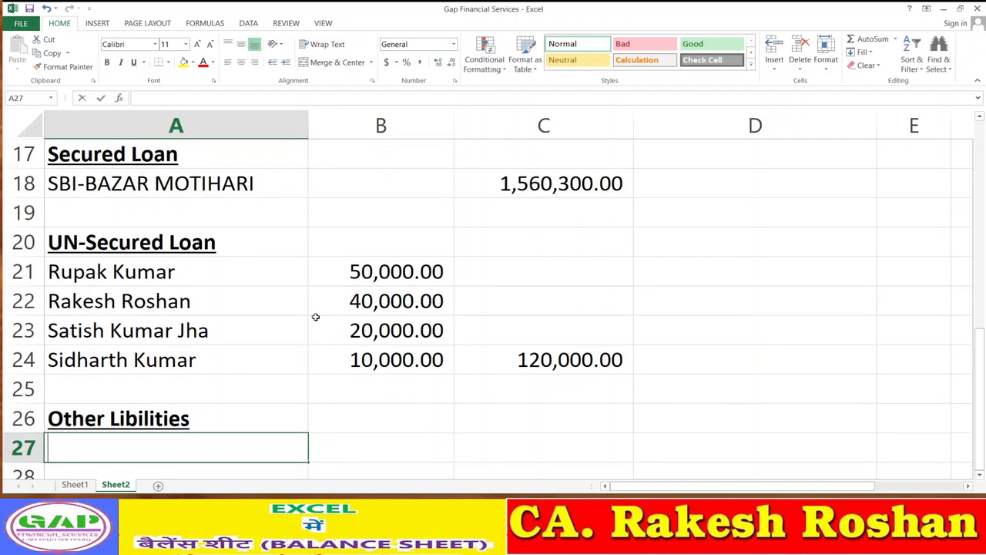
pyautogui.write('Salary ')
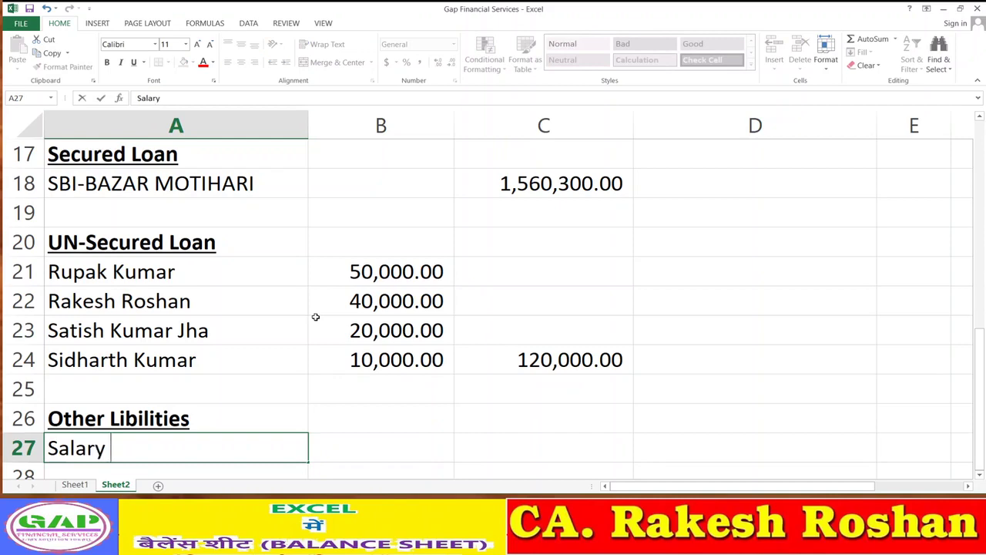
pyautogui.write('Paybale')
pyautogui.press('Return')
pyautogui.write('Re')
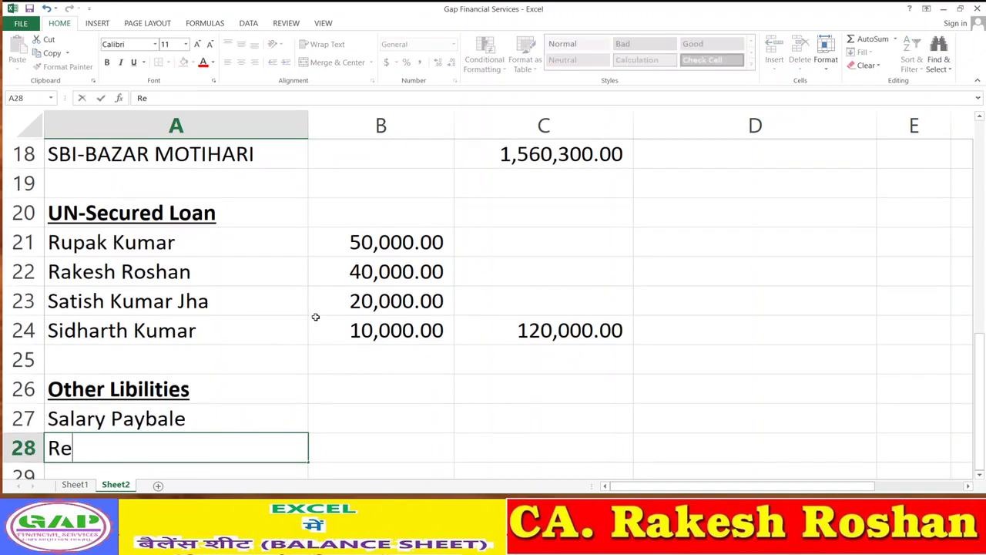
pyautogui.write('nt Payable')
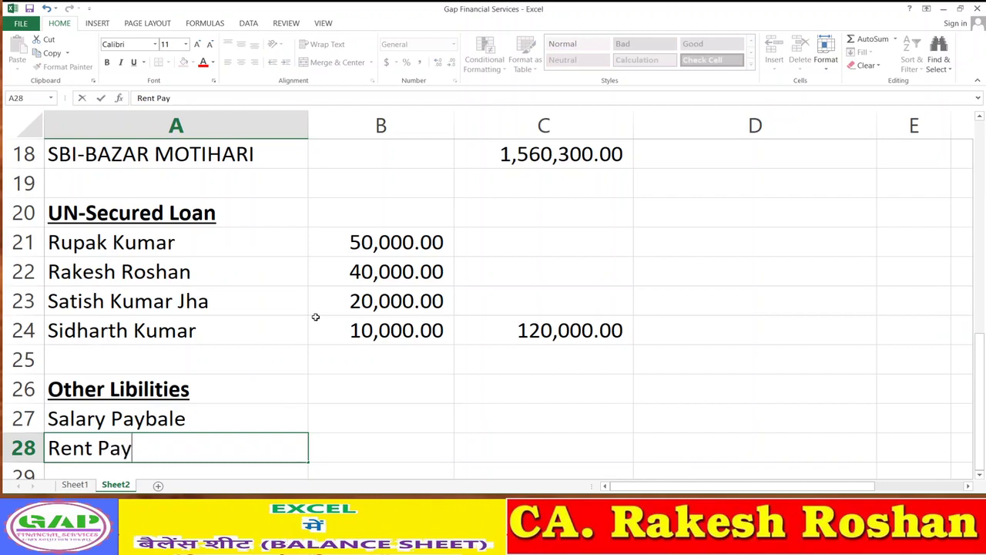
pyautogui.press('Return')
# Enter 15000 and 10000 in B27:B28 and subtotal them with =SUM(B27:B28) in C28.
pyautogui.press('Up')
pyautogui.press('Up')
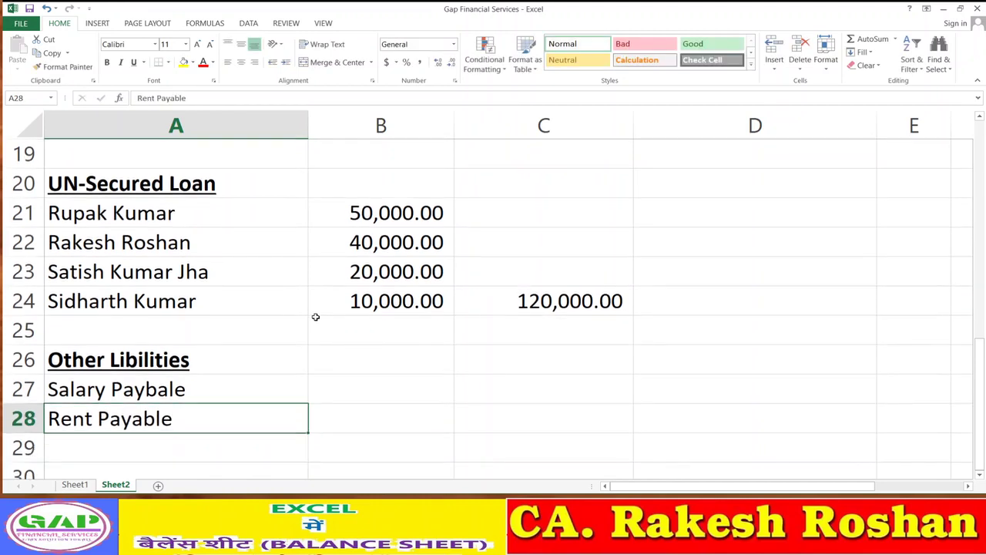
pyautogui.press('Right')
pyautogui.write('15000')
pyautogui.press('Return')
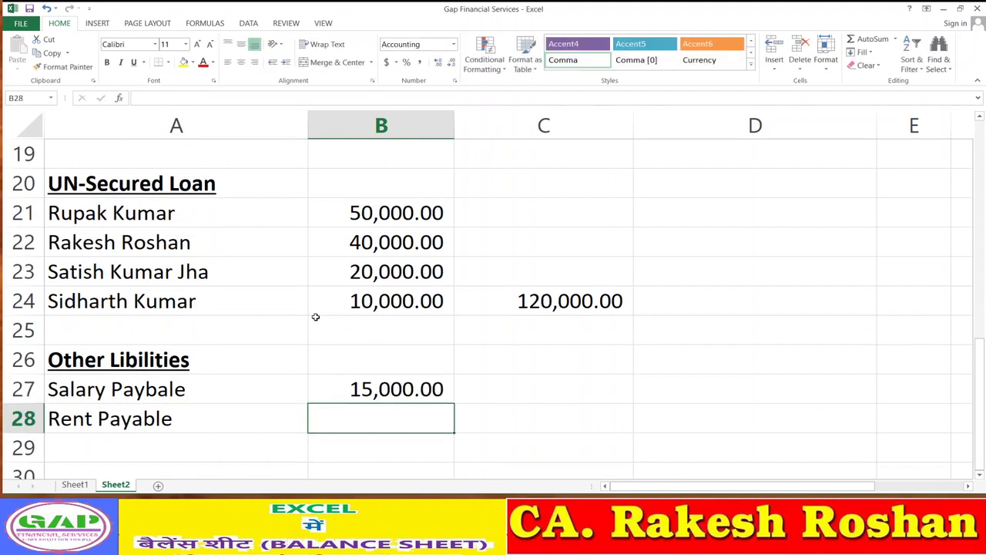
pyautogui.write('10000')
pyautogui.hotkey('ctrl', 'Return')
pyautogui.press('Right')
pyautogui.write('=')
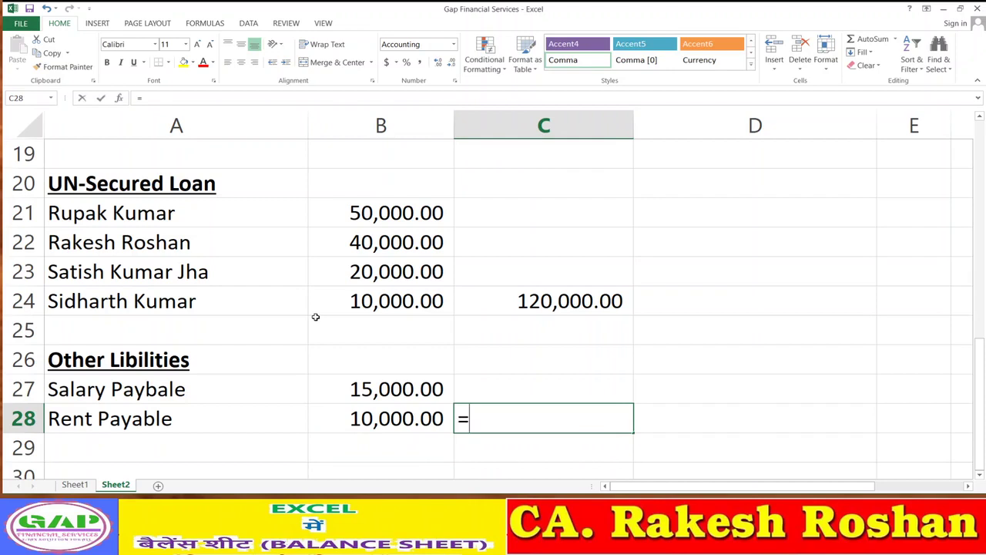
pyautogui.write('sum(')
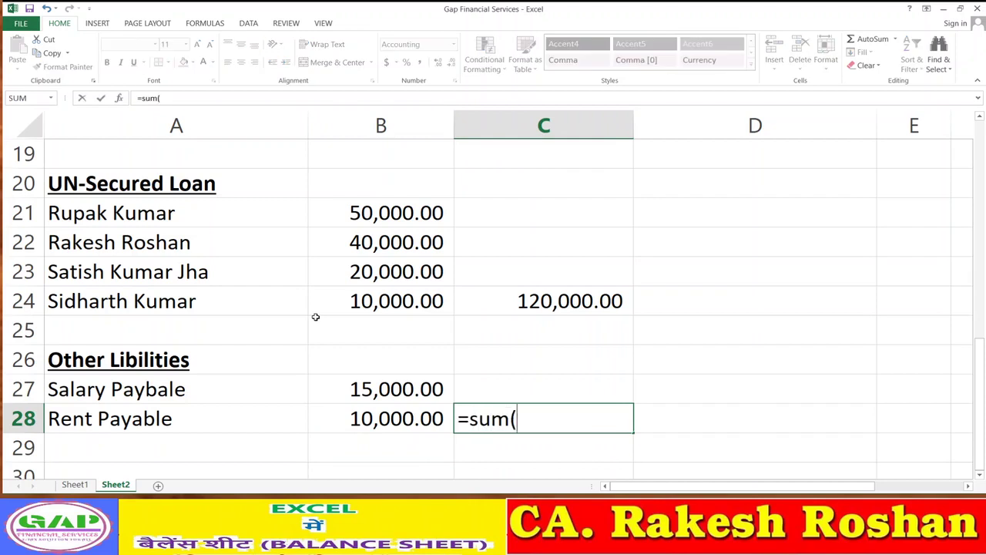
pyautogui.press('Left')
pyautogui.hotkey('shift', 'Up')
pyautogui.write(')')
pyautogui.press('Return')
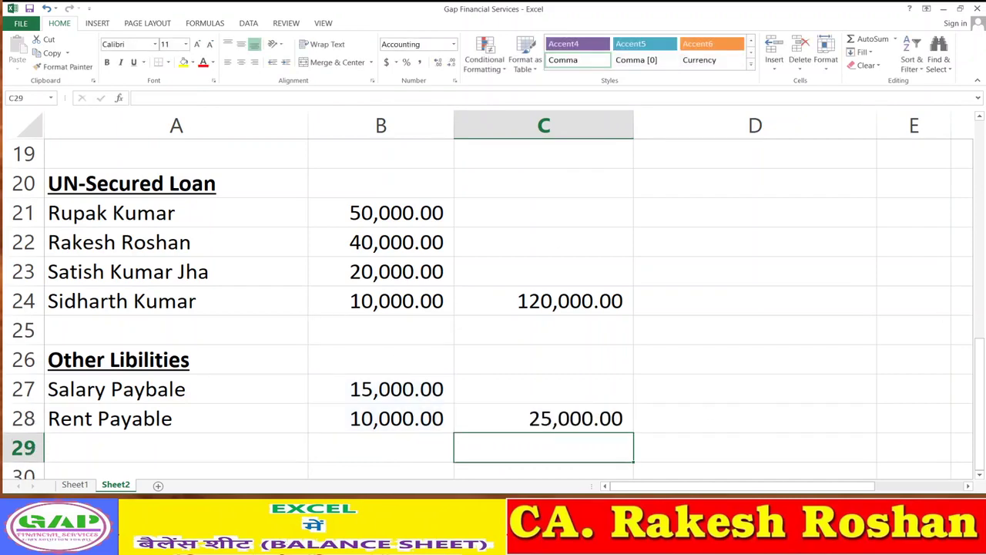
# Enter a bold =SUM(C15:C28) grand total of 3,161,432.00 in C31.
pyautogui.scroll(-1, 543, 308)
pyautogui.scroll(-1, 544, 308)
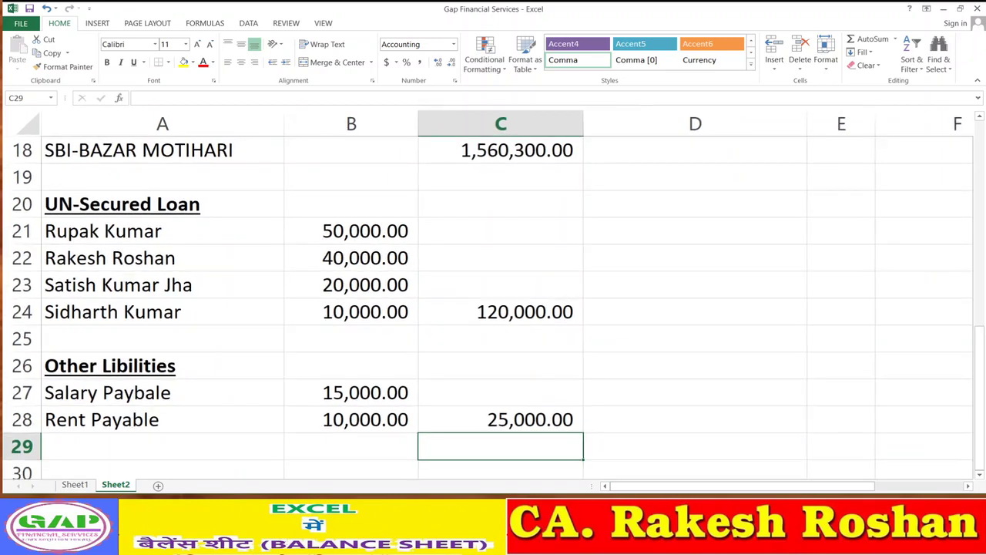
pyautogui.scroll(-3, 544, 308)
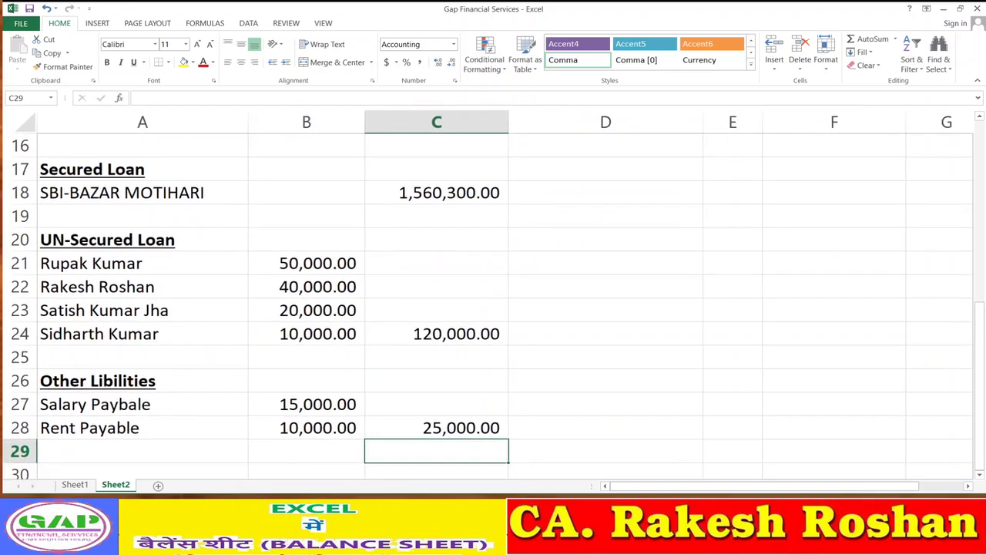
pyautogui.scroll(-4, 544, 308)
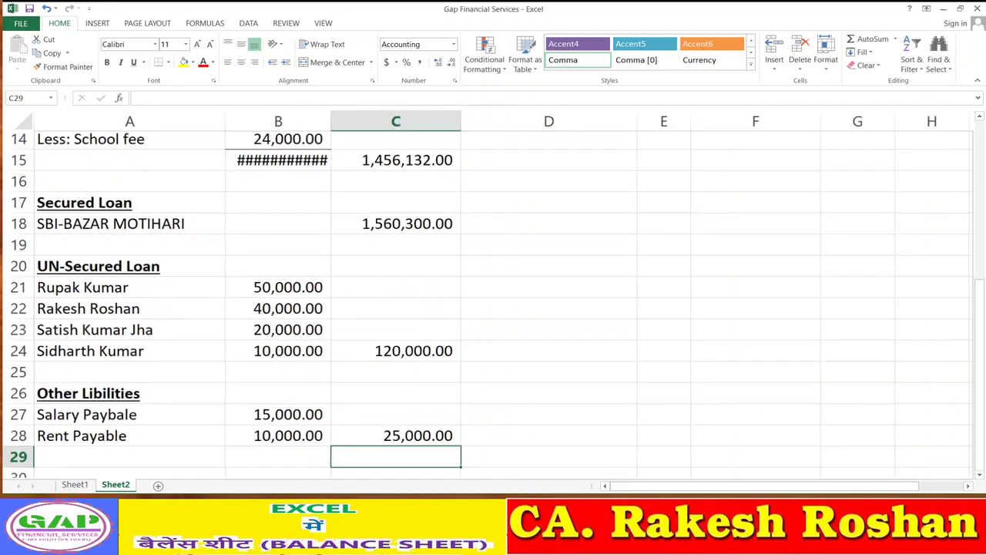
pyautogui.scroll(-4, 493, 300)
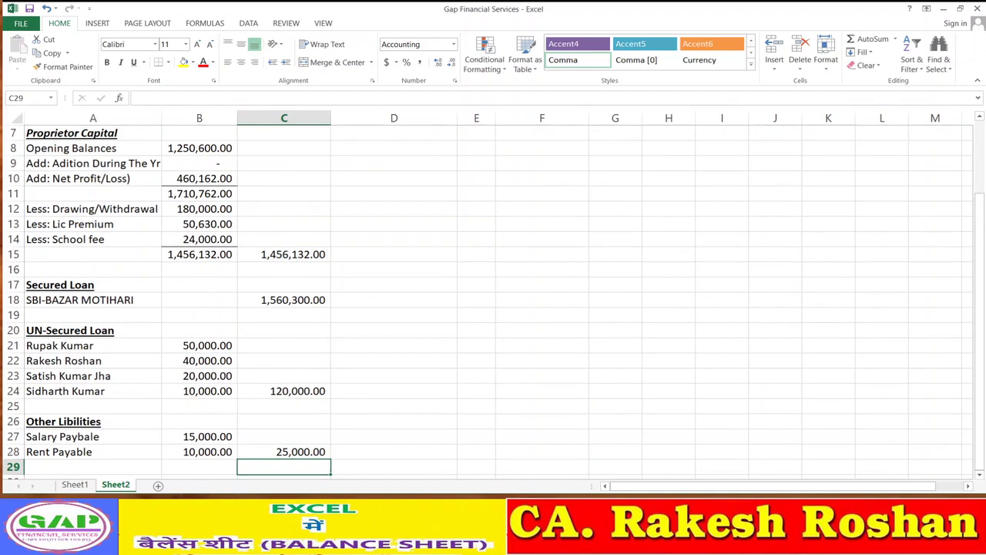
pyautogui.scroll(-3, 283, 268)
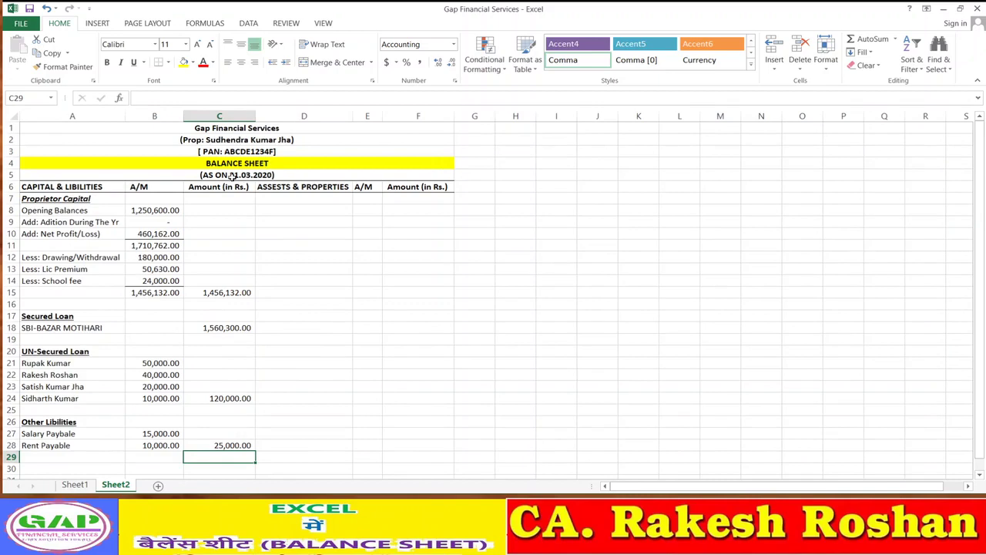
pyautogui.scroll(-1, 297, 404)
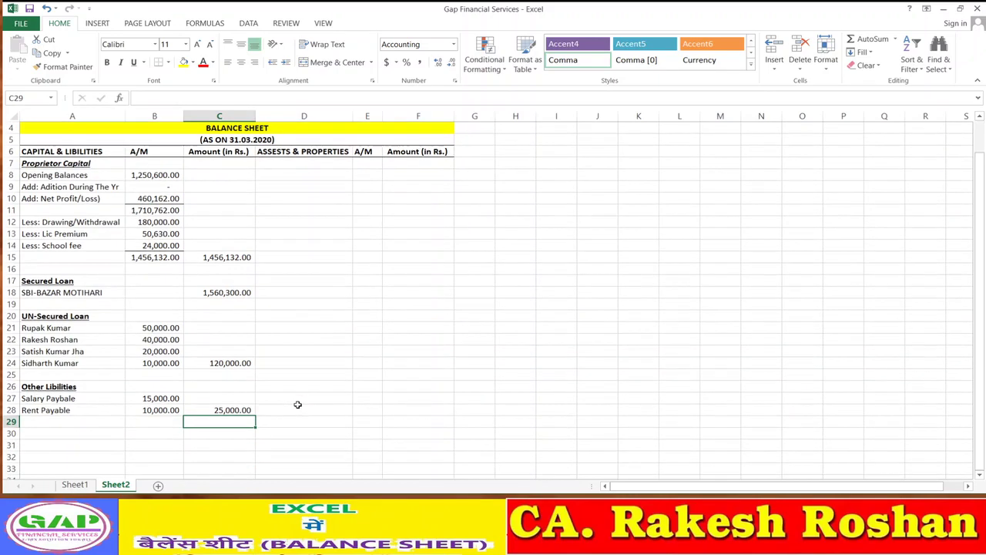
pyautogui.click(230, 442)
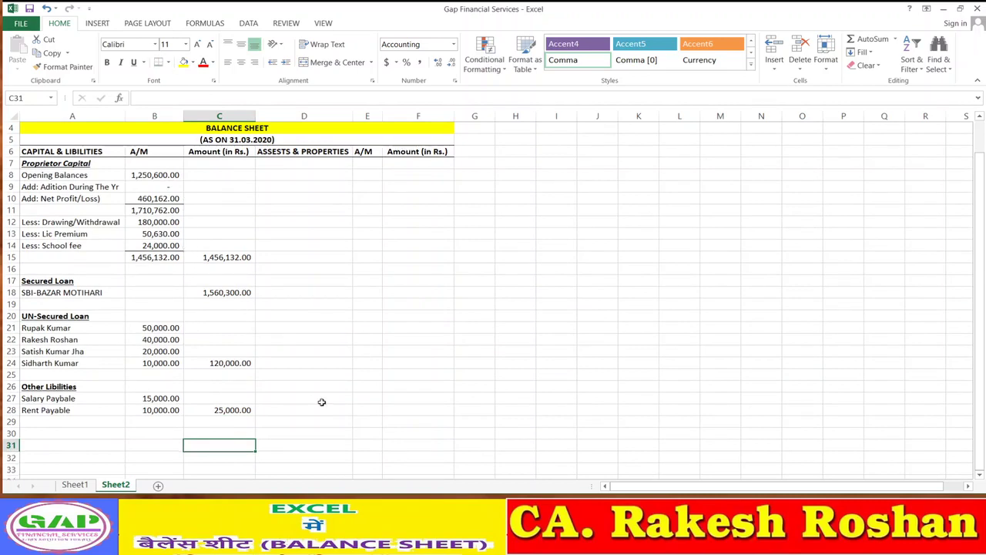
pyautogui.hotkey('ctrl', 'b')
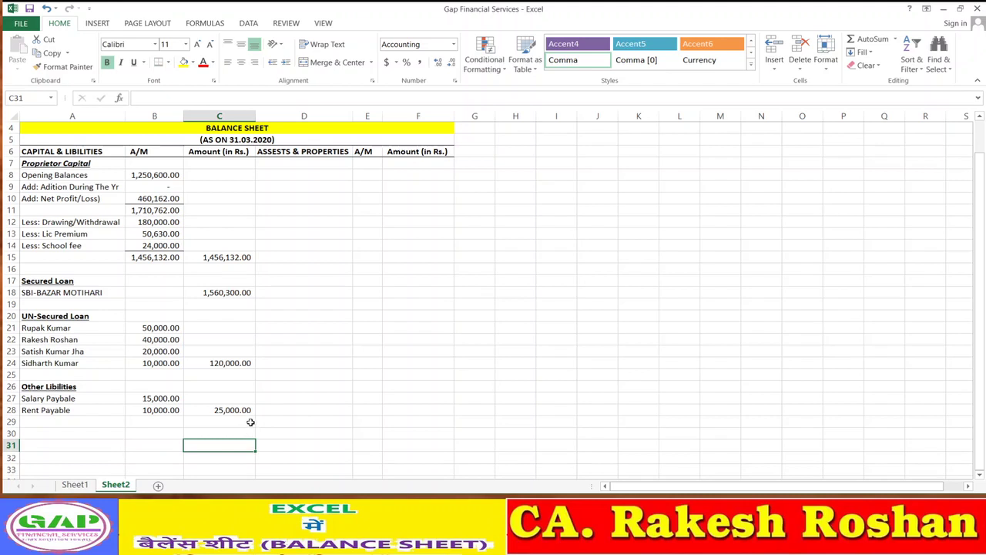
pyautogui.write('=sum')
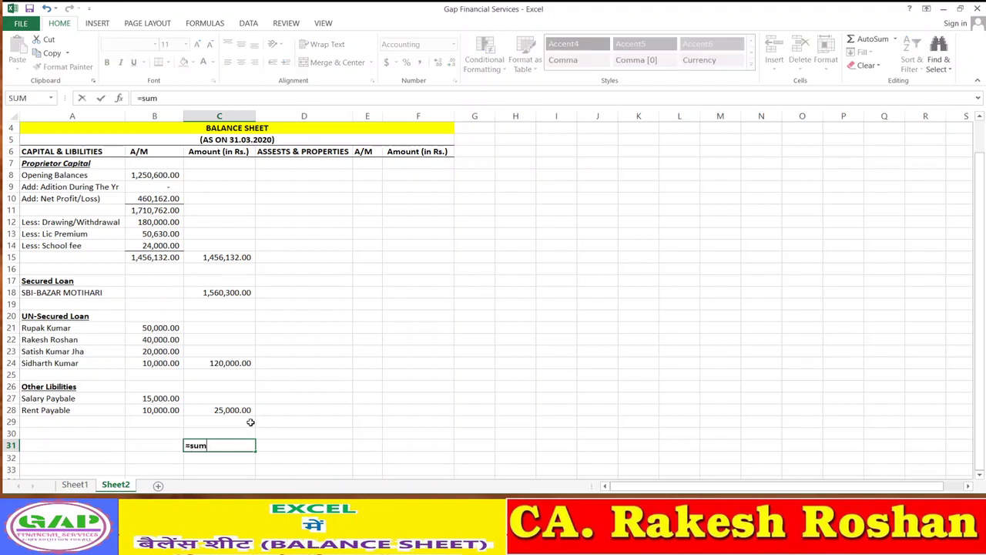
pyautogui.write('(')
pyautogui.press('Up')
pyautogui.press('Up')
pyautogui.press('Up')
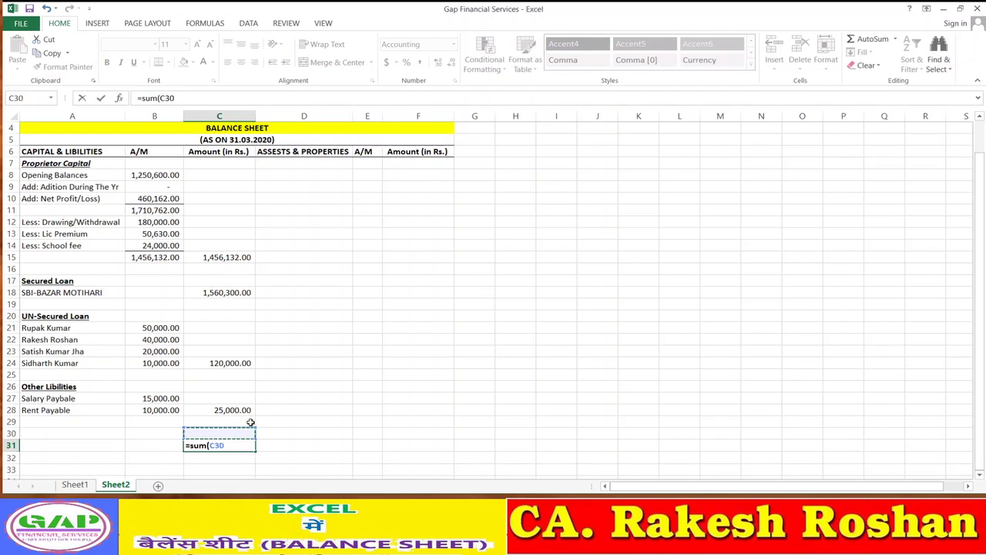
pyautogui.hotkey('shift', 'Up')
pyautogui.hotkey('shift', 'Up')
pyautogui.hotkey('shift', 'Up')
pyautogui.hotkey('shift', 'Up')
pyautogui.hotkey('shift', 'Up')
pyautogui.hotkey('shift', 'Up')
pyautogui.hotkey('shift', 'Up')
pyautogui.hotkey('shift', 'Up')
pyautogui.hotkey('shift', 'Up')
pyautogui.hotkey('shift', 'Up')
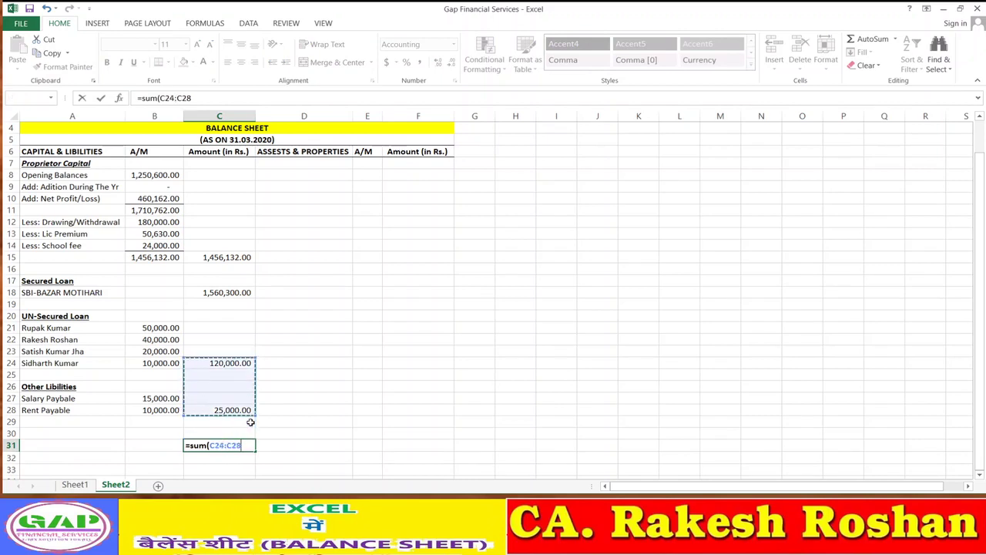
pyautogui.hotkey('shift', 'Up')
pyautogui.hotkey('shift', 'Up')
pyautogui.hotkey('shift', 'Up')
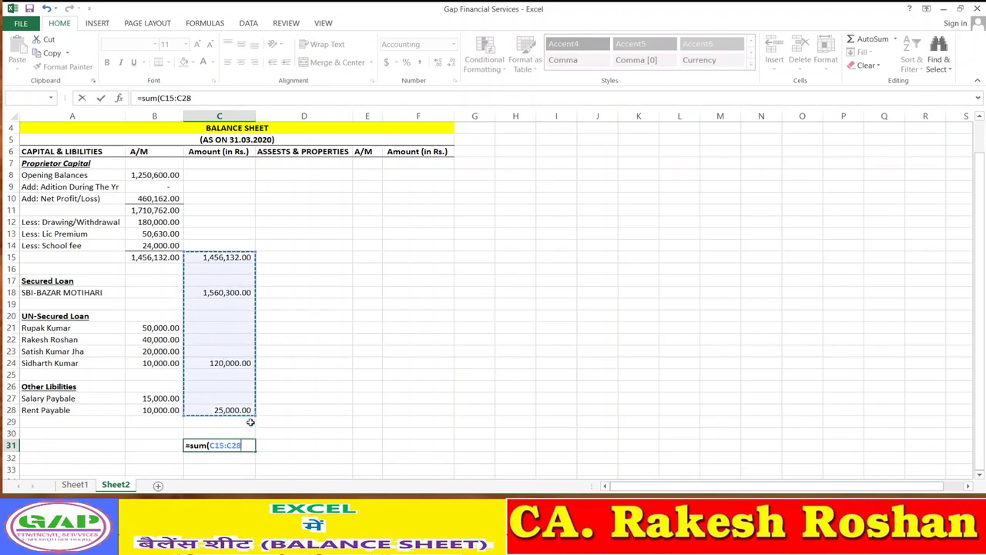
pyautogui.press('Return')
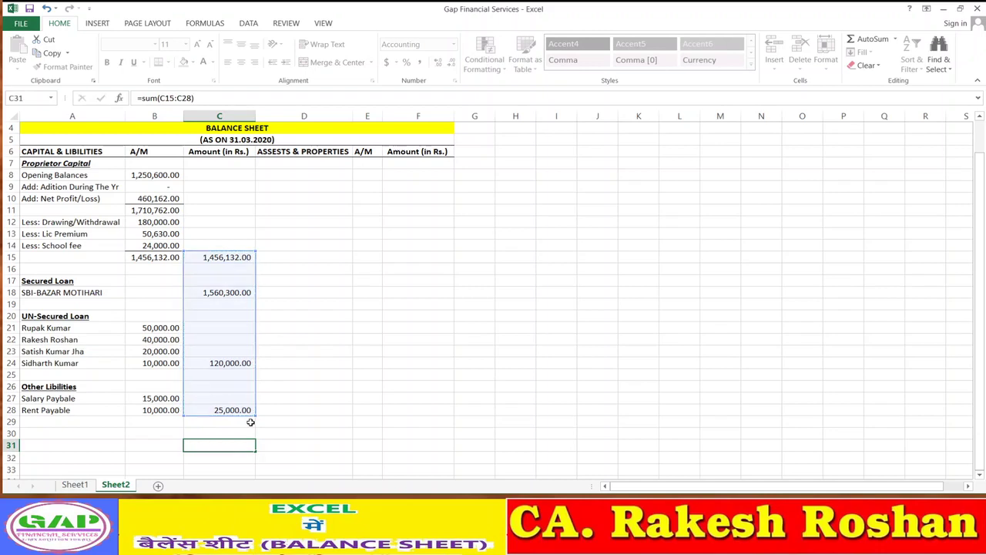
pyautogui.press('Up')
pyautogui.press('Up')
pyautogui.press('Up')
pyautogui.press('Up')
pyautogui.press('Up')
pyautogui.press('Up')
pyautogui.press('Up')
pyautogui.press('Up')
pyautogui.press('Up')
pyautogui.press('Up')
pyautogui.press('Up')
pyautogui.press('Up')
pyautogui.press('Up')
pyautogui.press('Up')
pyautogui.press('Up')
pyautogui.press('Up')
pyautogui.press('Up')
pyautogui.press('Up')
pyautogui.press('Up')
pyautogui.press('Up')
pyautogui.press('Up')
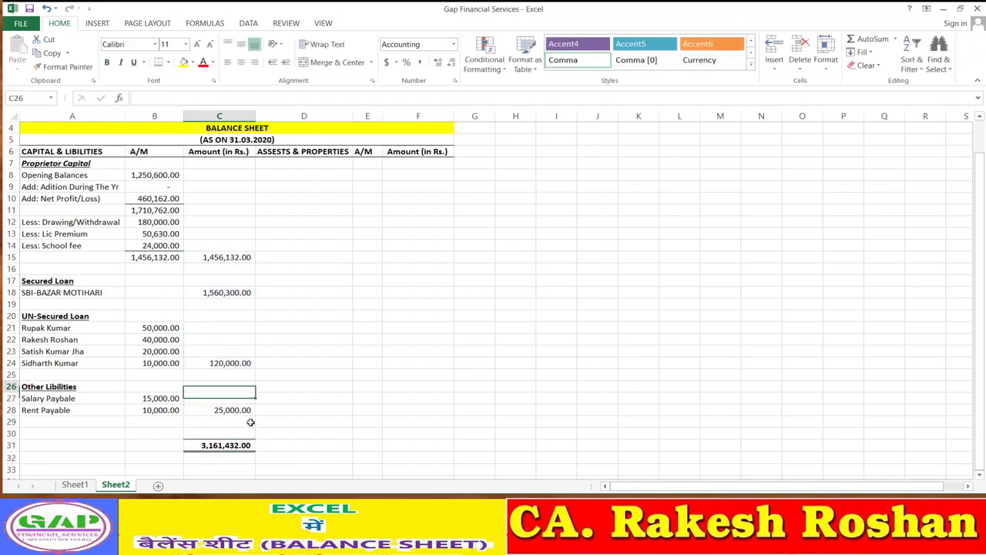
pyautogui.press('Up')
pyautogui.press('Up')
pyautogui.press('Up')
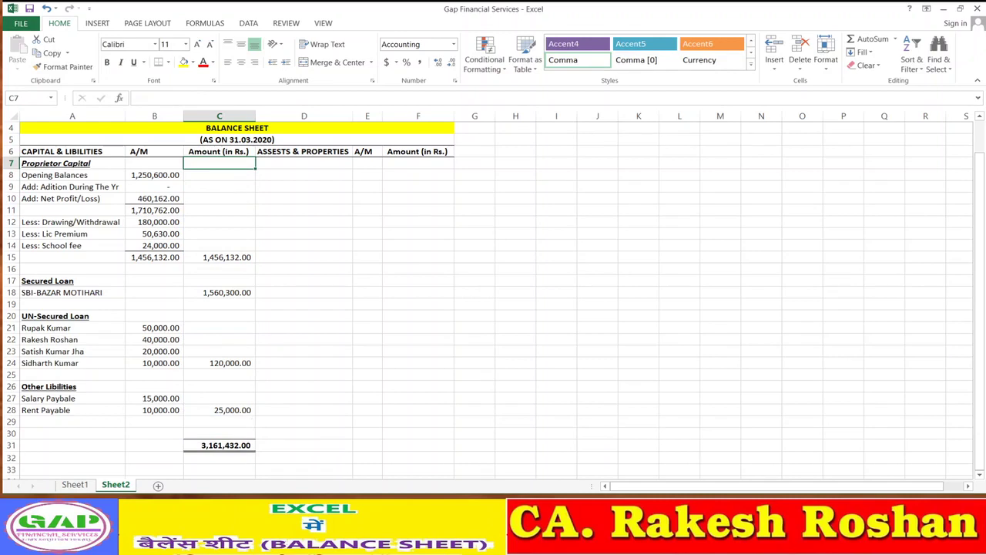
# Widen column B so 1,250,600.00 and 1,710,762.00 show instead of hash marks.
pyautogui.scroll(3, 493, 293)
pyautogui.scroll(2, 493, 293)
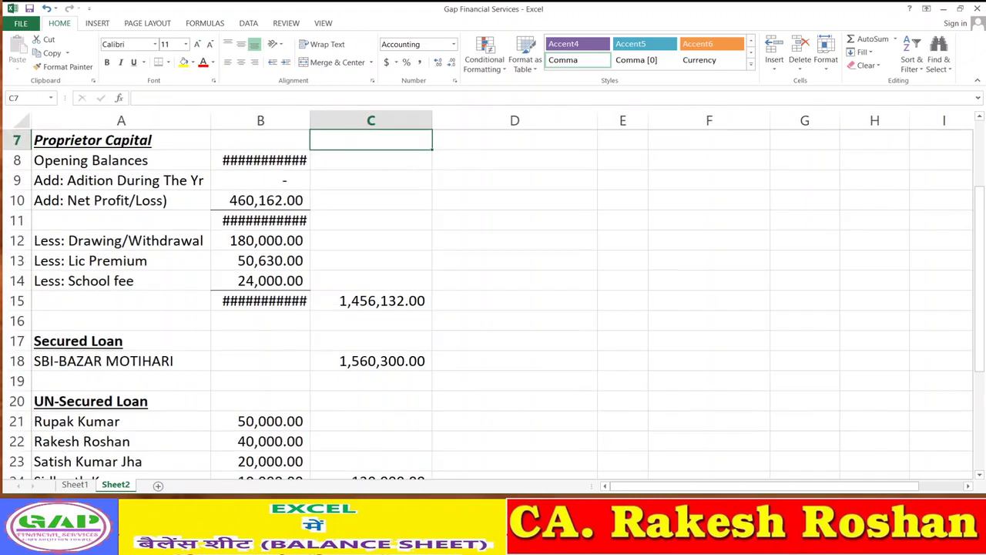
pyautogui.doubleClick(310, 117)
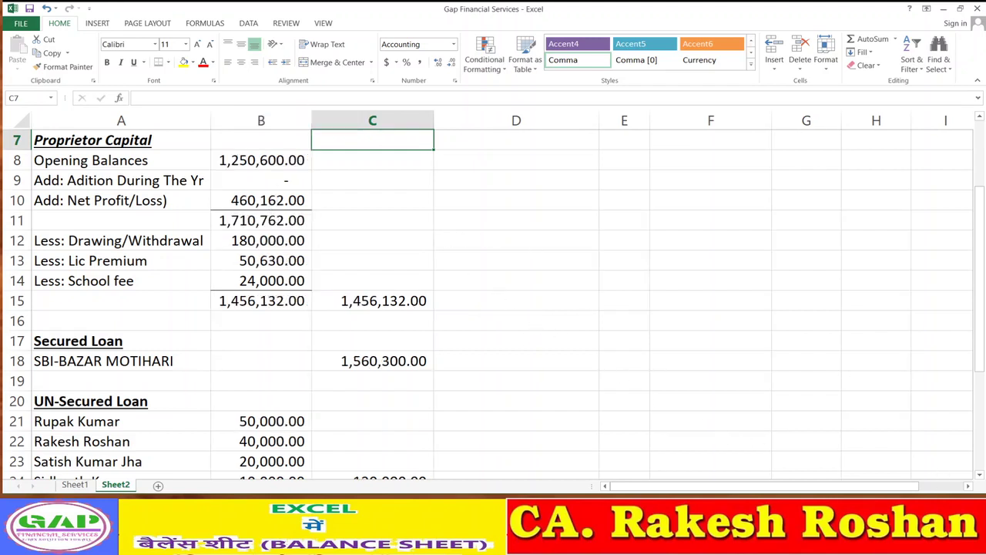
pyautogui.keyDown('ctrl'); pyautogui.scroll(2, 492, 293); pyautogui.keyUp('ctrl')
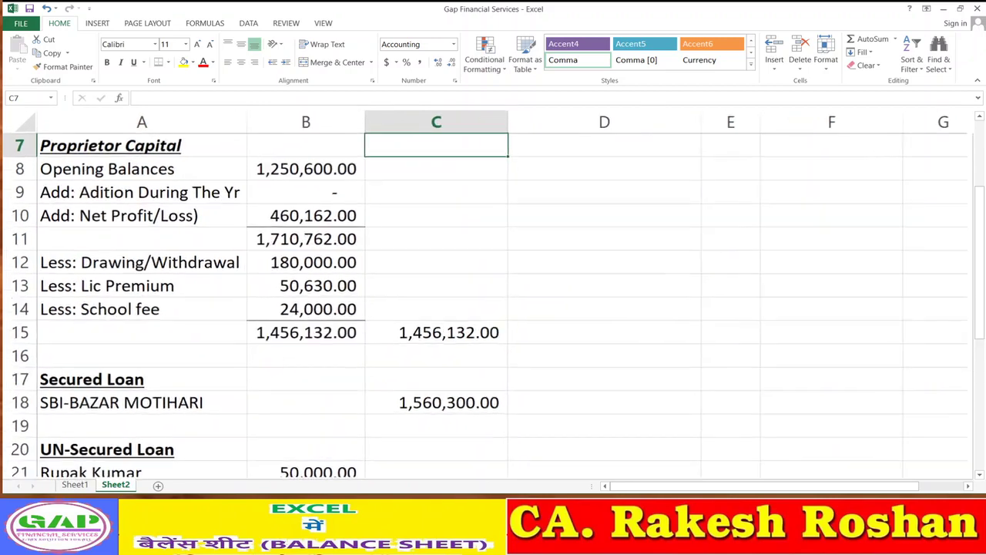
pyautogui.scroll(2, 660, 316)
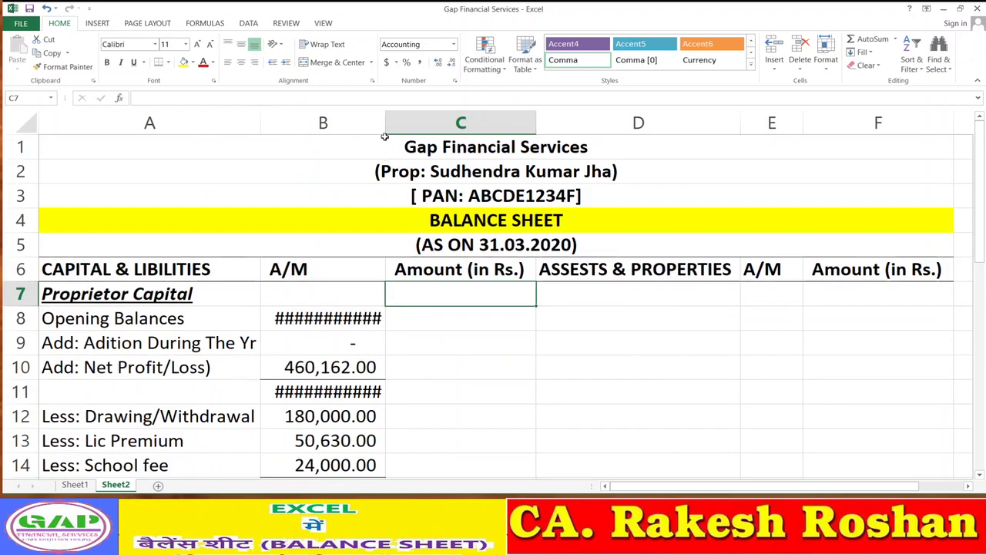
pyautogui.moveTo(387, 124); pyautogui.dragTo(389, 124)
pyautogui.click(644, 384)
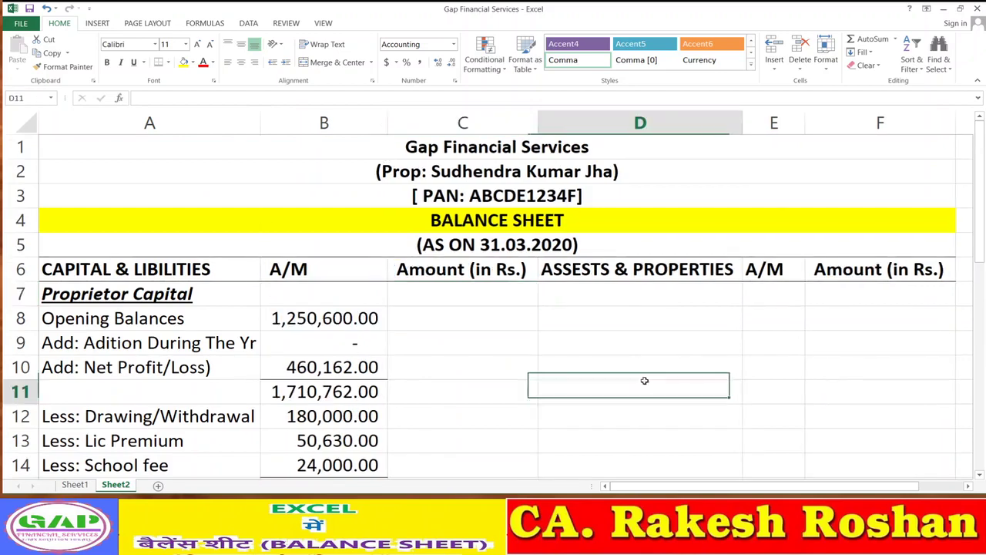
# Enter a bold underlined 'Fixed Assets' heading in D7.
pyautogui.click(641, 294)
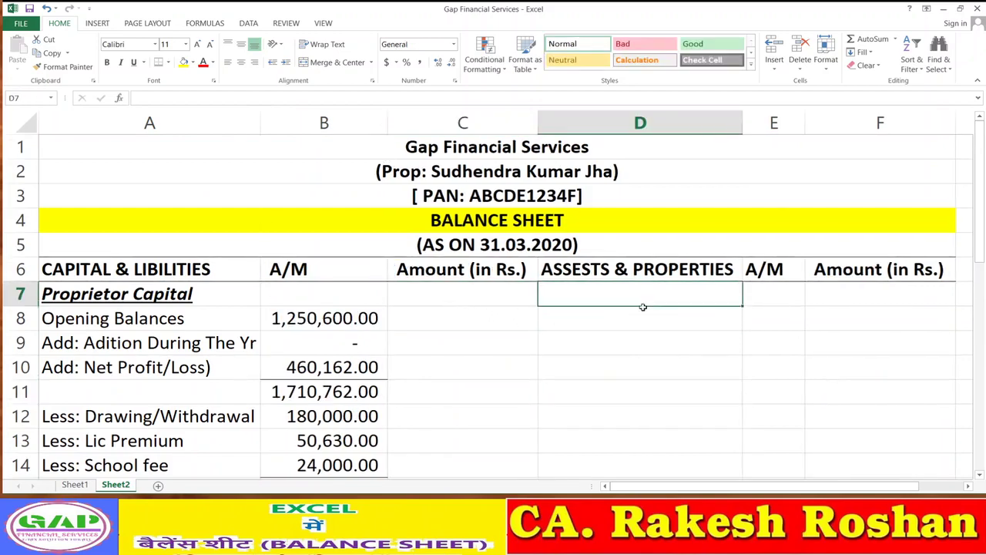
pyautogui.write('Fix')
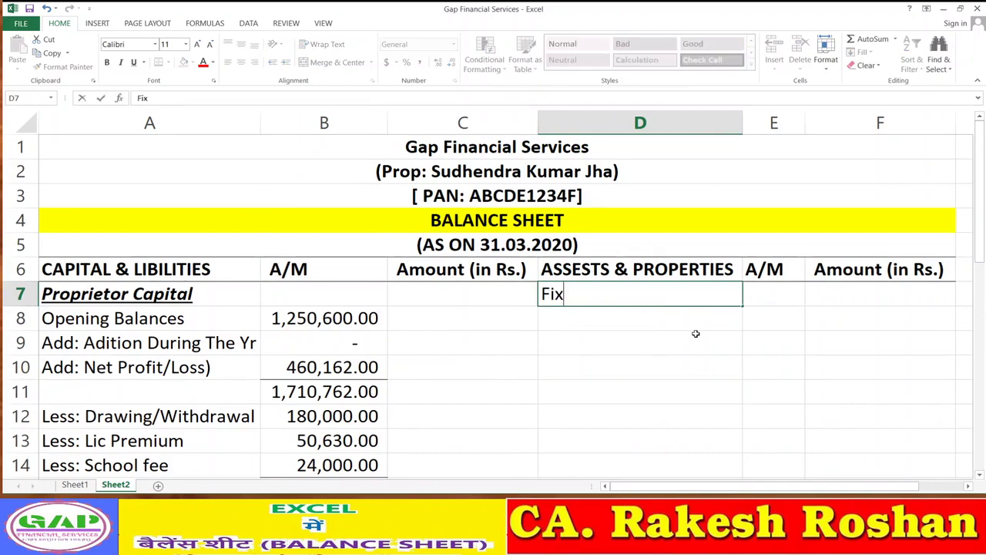
pyautogui.write('ed Assets')
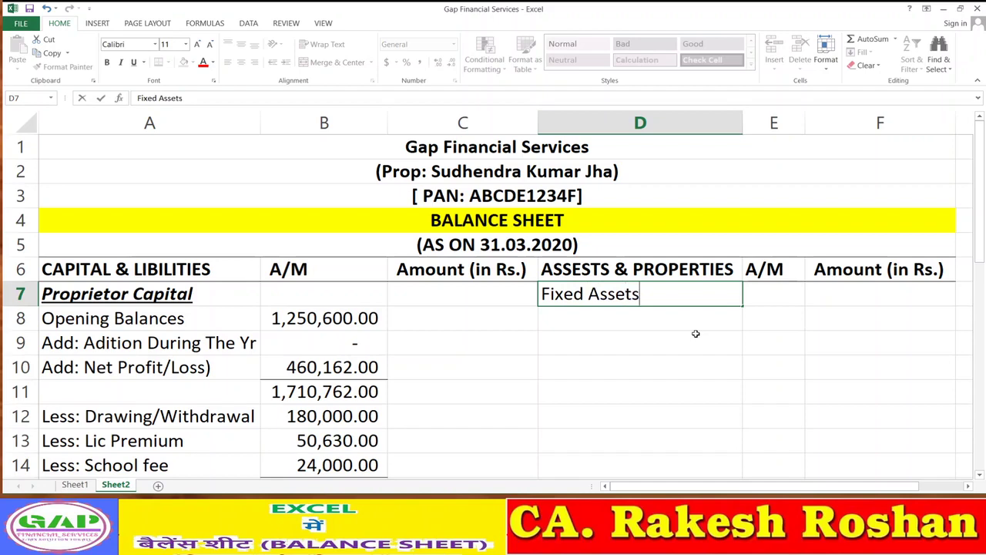
pyautogui.press('Return')
pyautogui.press('Up')
pyautogui.hotkey('ctrl', 'b')
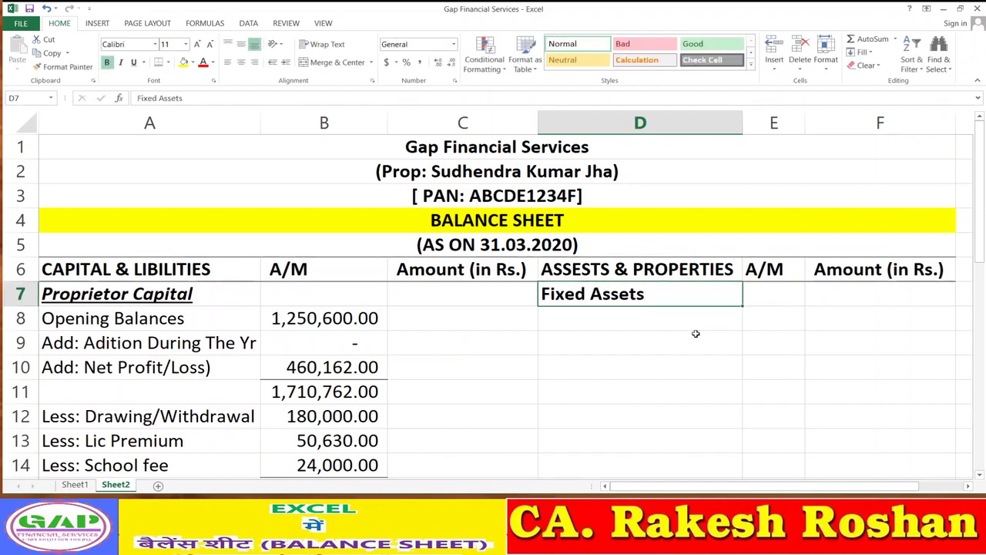
pyautogui.hotkey('ctrl', 'u')
pyautogui.press('Return')
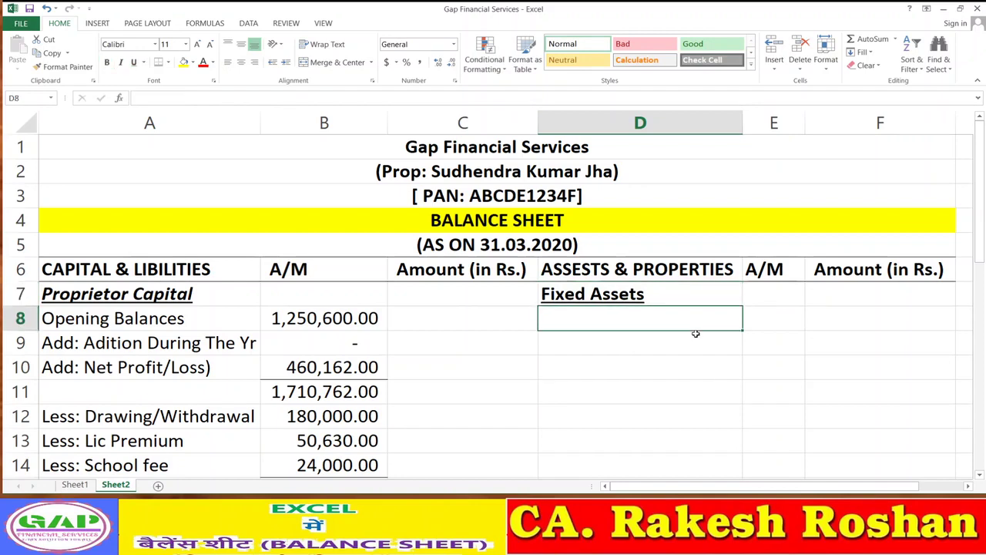
# Enter 'Furniture & Fixture' in D8.
pyautogui.write('Fixed')
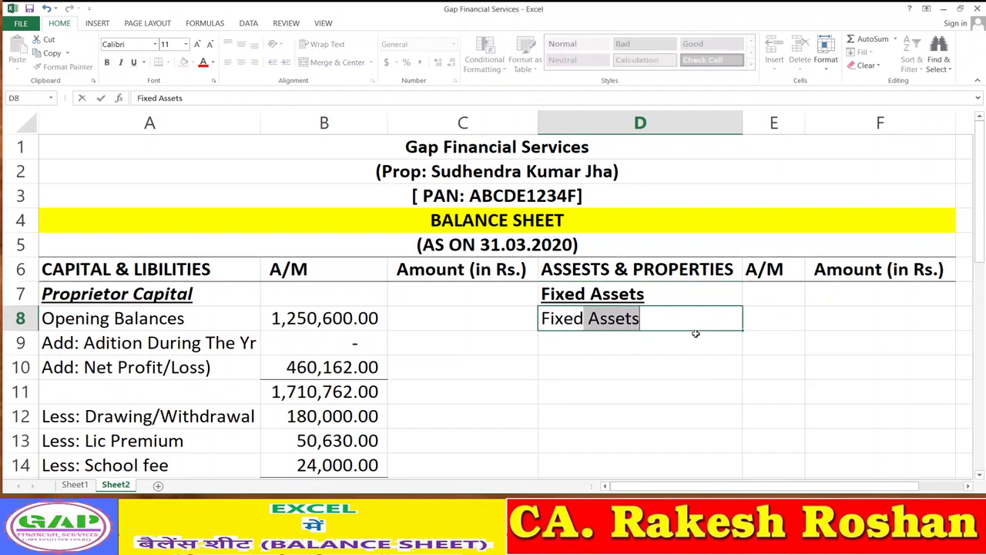
pyautogui.press('BackSpace')
pyautogui.press('BackSpace')
pyautogui.press('BackSpace')
pyautogui.press('BackSpace')
pyautogui.press('BackSpace')
pyautogui.press('BackSpace')
pyautogui.press('BackSpace')
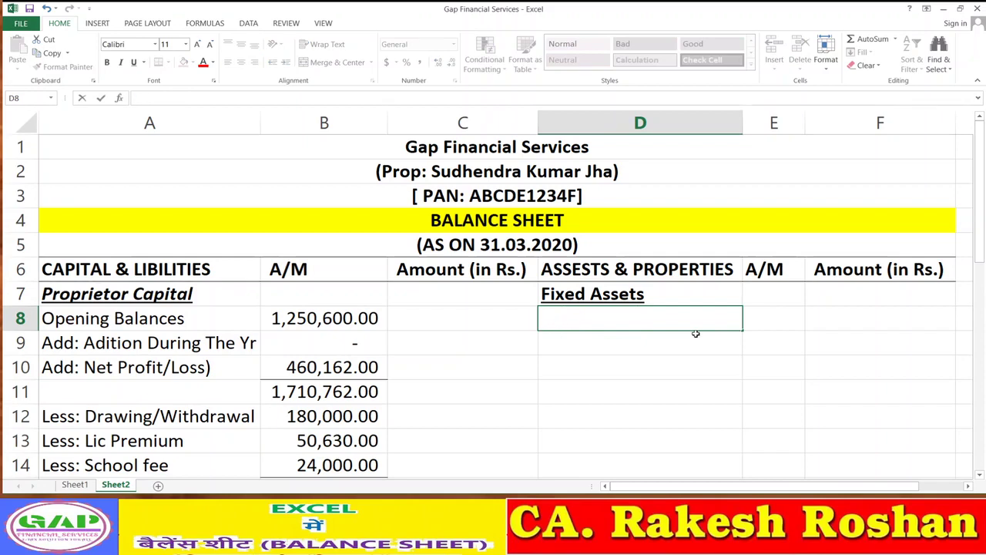
pyautogui.write('Furniture &')
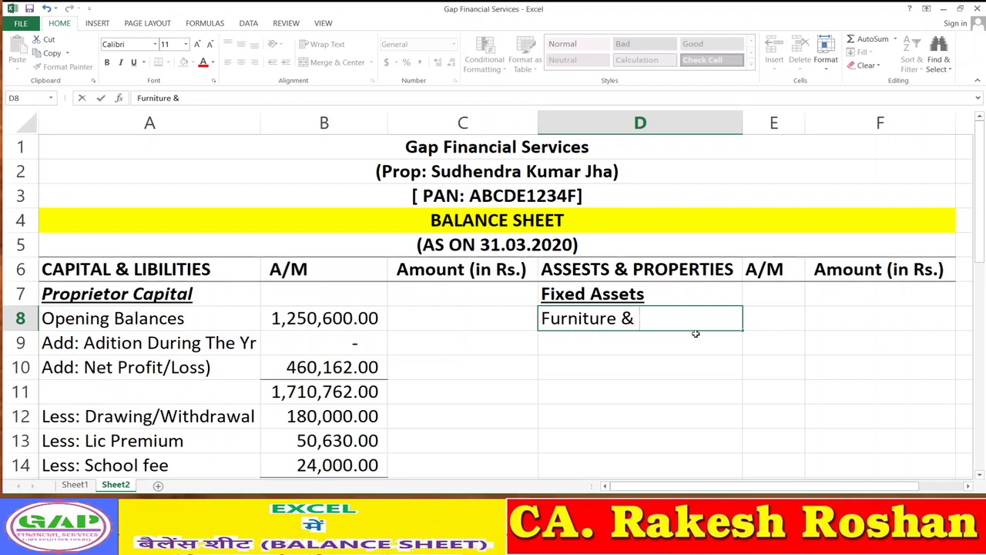
pyautogui.write(' Fixture')
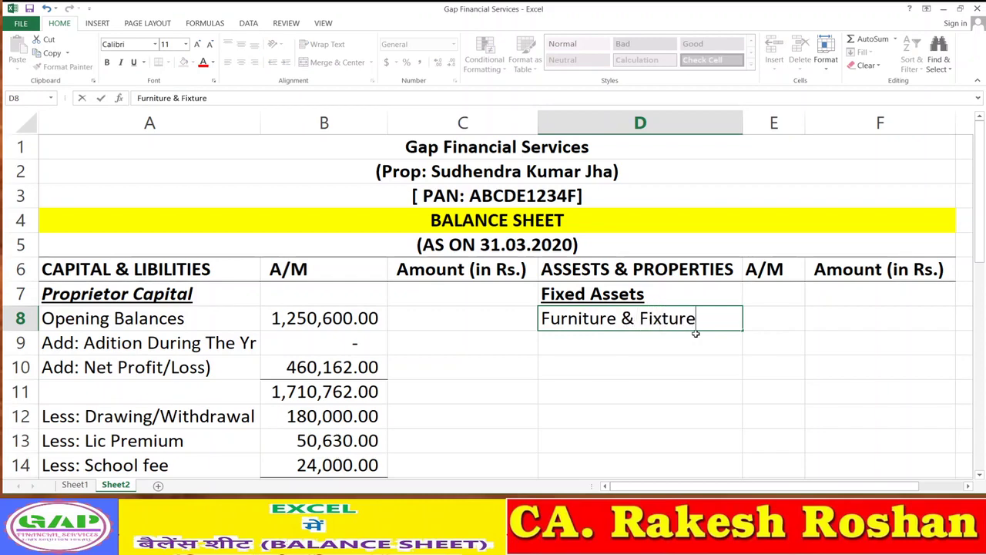
pyautogui.press('Return')
pyautogui.press('Up')
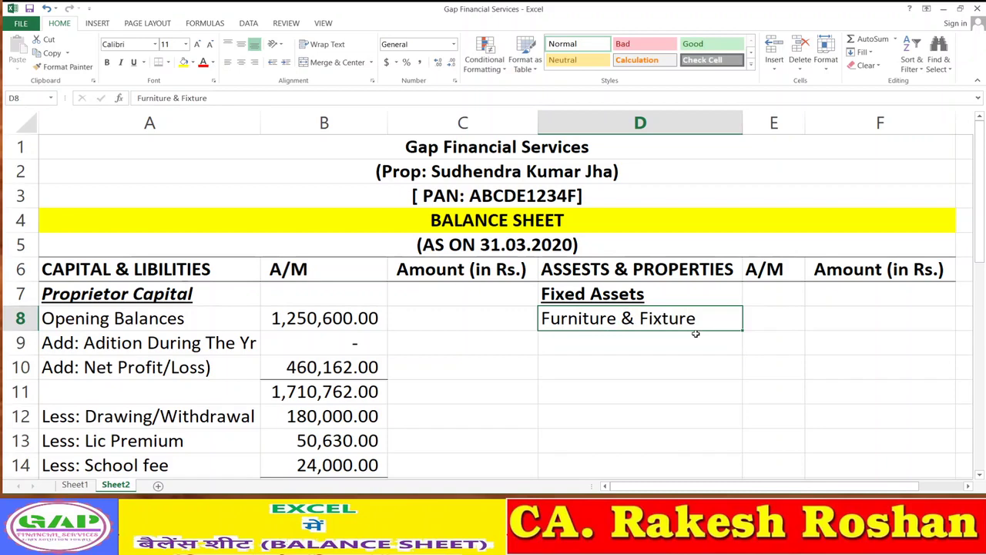
# Add 'Opping Balance' in D9 with an amount of 30000 in E9.
pyautogui.press('Down')
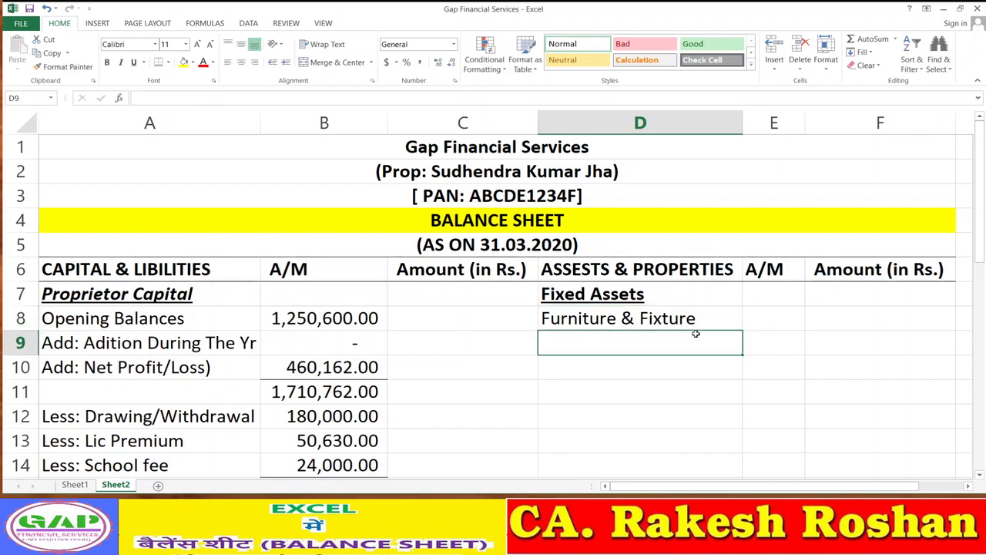
pyautogui.write('Opp')
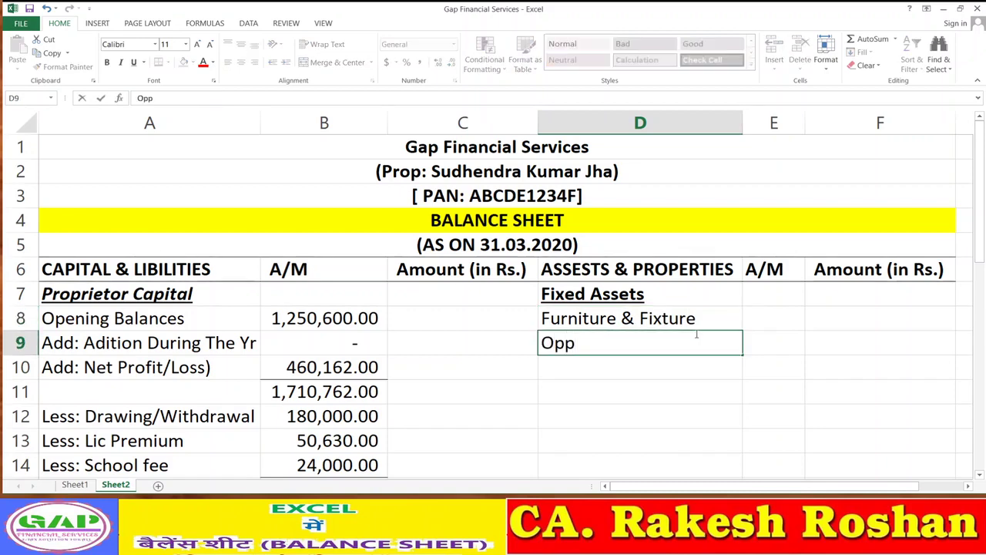
pyautogui.write('ing Balnc')
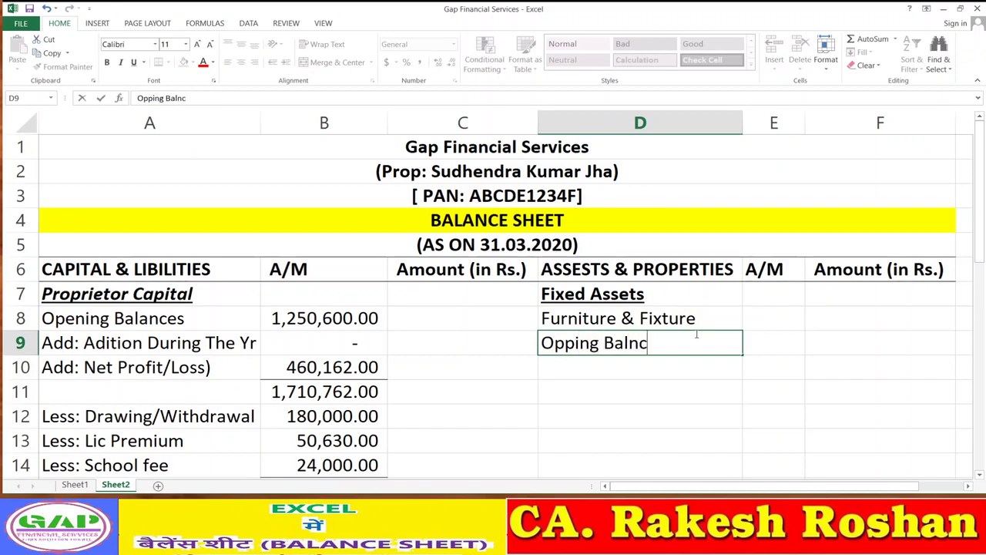
pyautogui.press('BackSpace')
pyautogui.press('BackSpace')
pyautogui.write('ance')
pyautogui.press('Return')
pyautogui.press('Up')
pyautogui.press('Right')
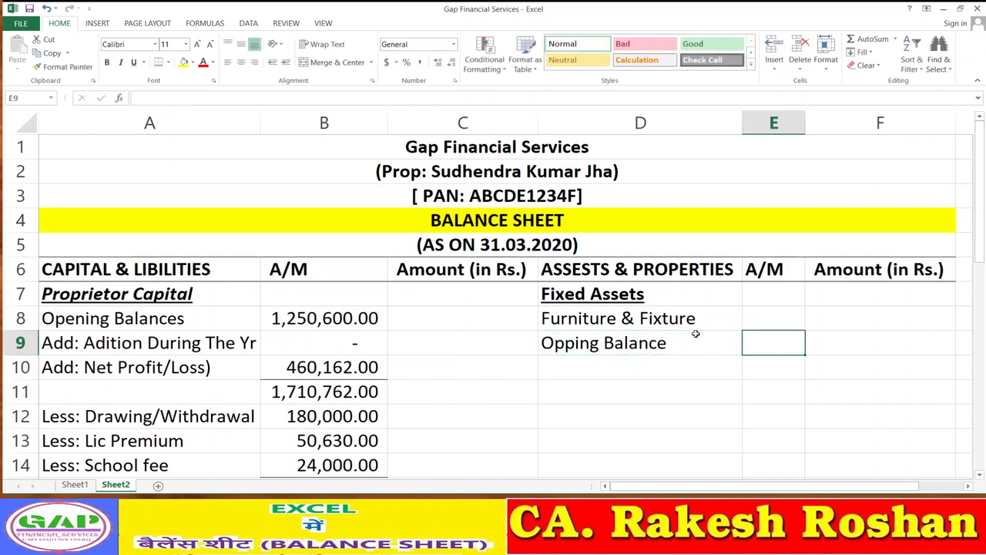
pyautogui.write('30000')
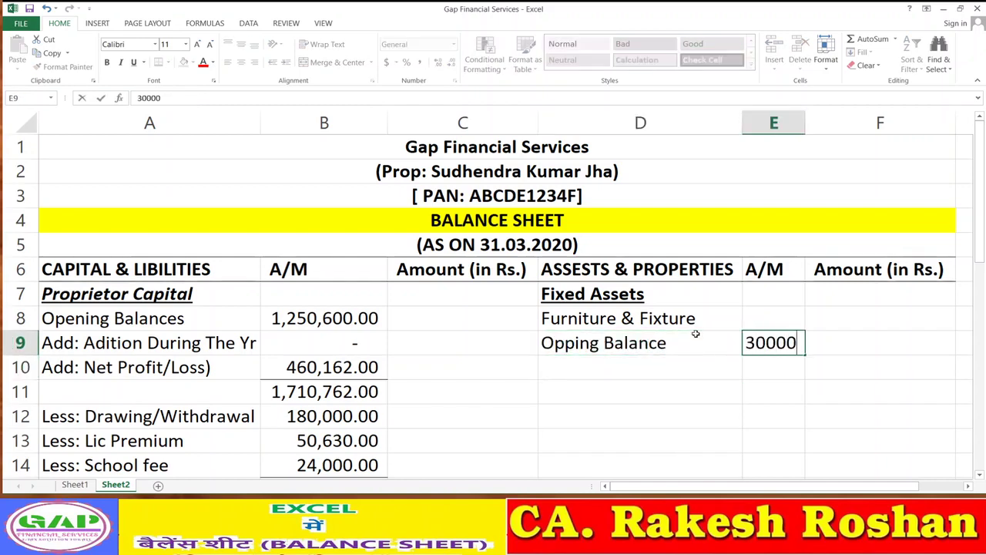
pyautogui.press('Return')
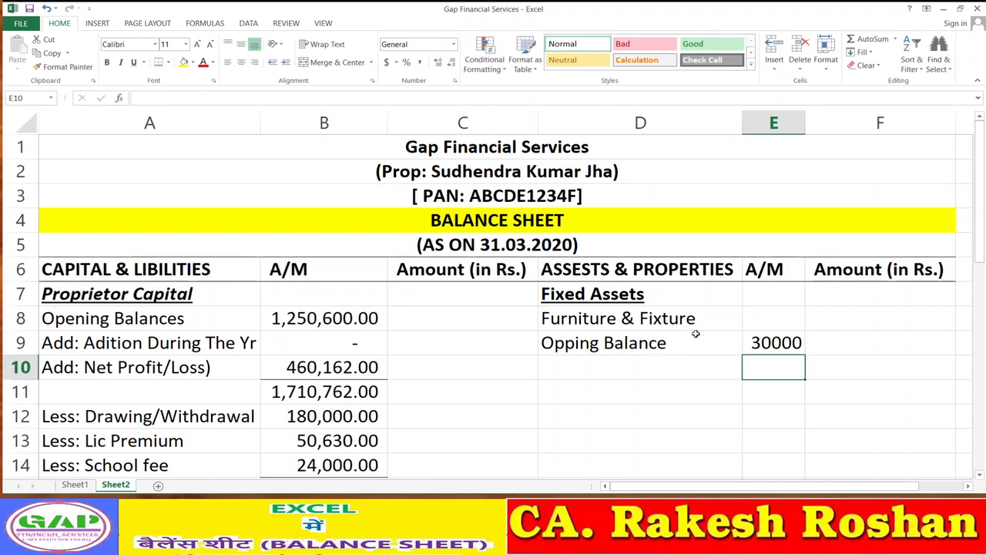
pyautogui.press('Up')
# Apply Comma Style to columns E and F, autofitting column E to show 30,000.00.
pyautogui.click(771, 123)
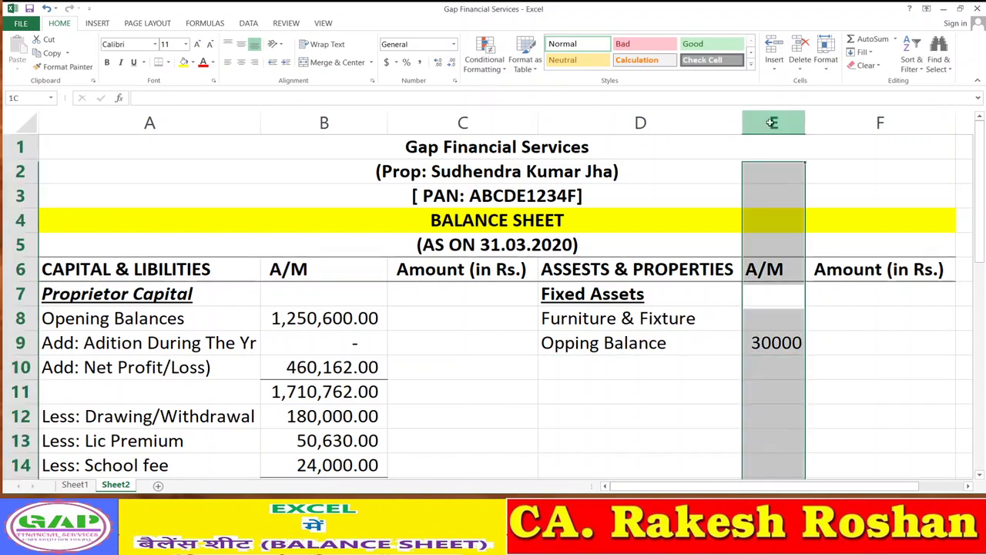
pyautogui.click(419, 62)
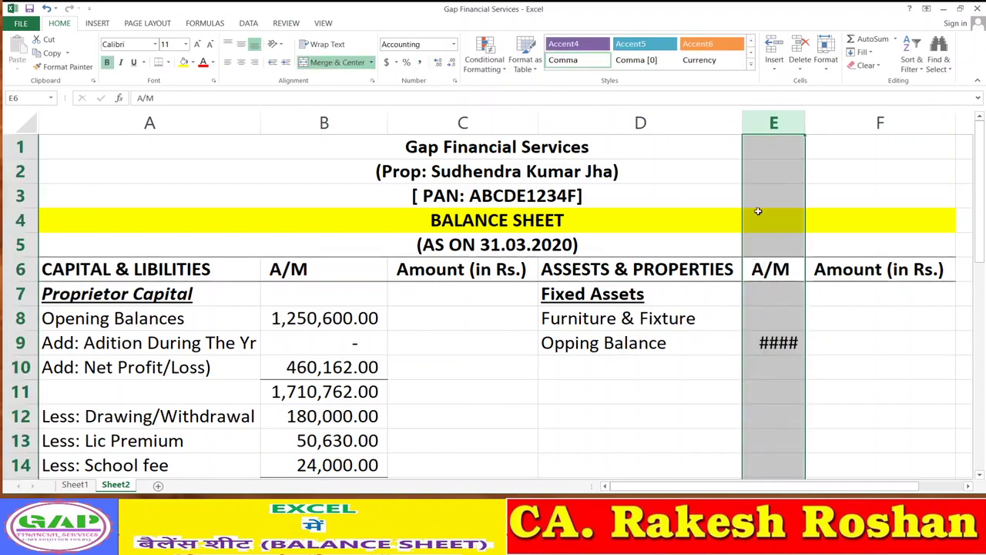
pyautogui.doubleClick(805, 123)
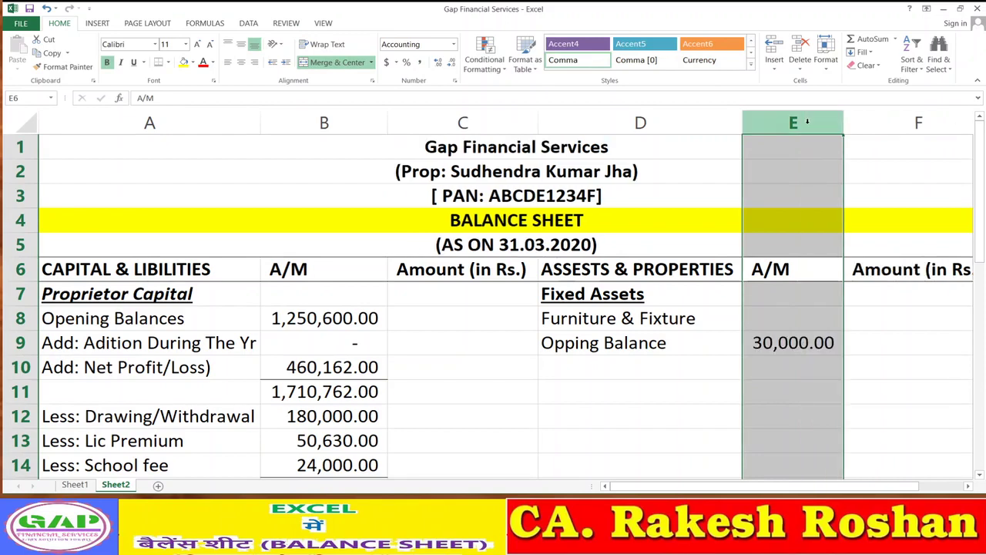
pyautogui.click(894, 341)
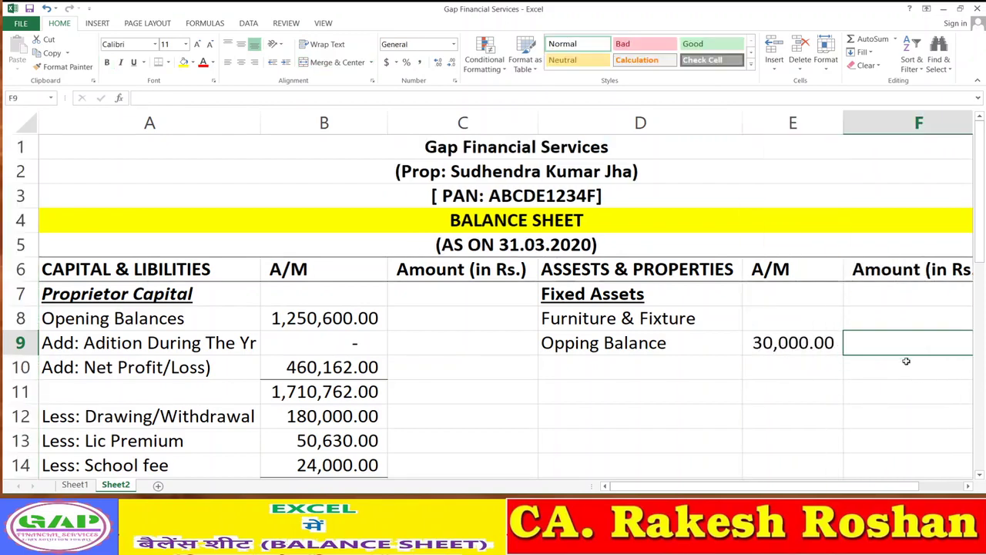
pyautogui.click(912, 124)
pyautogui.click(421, 62)
pyautogui.hscroll(2, 905, 392)
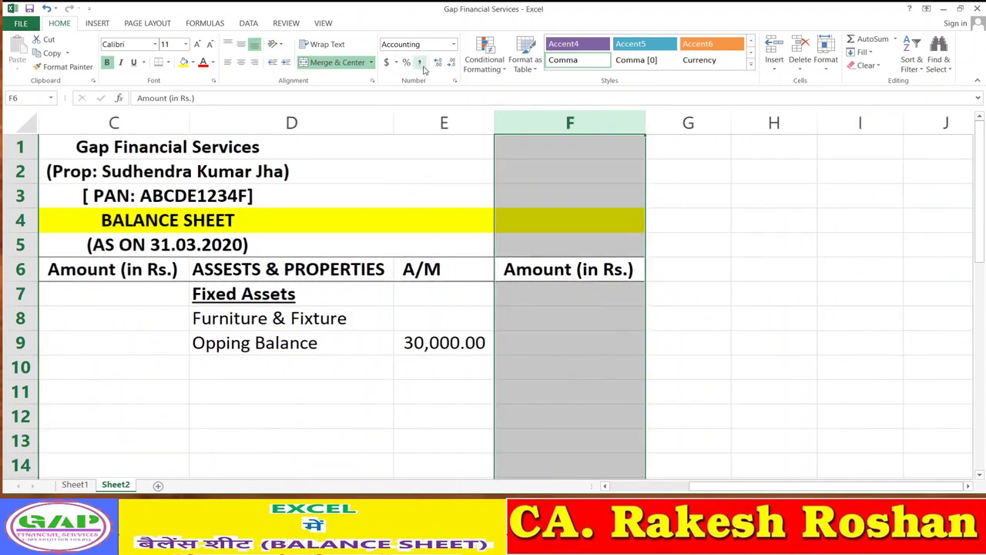
pyautogui.click(484, 346)
pyautogui.press('Left')
pyautogui.press('Left')
pyautogui.press('Left')
pyautogui.press('Left')
pyautogui.press('Right')
pyautogui.press('Right')
pyautogui.press('Right')
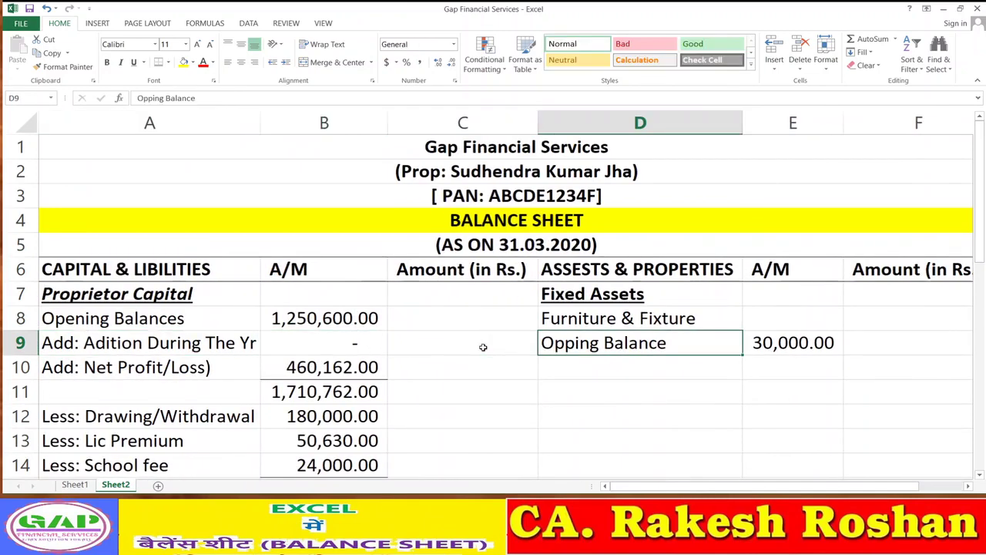
pyautogui.press('Down')
# Add 'Addition During The YR' with 0 in E10 and give that amount a bottom border.
pyautogui.write('A')
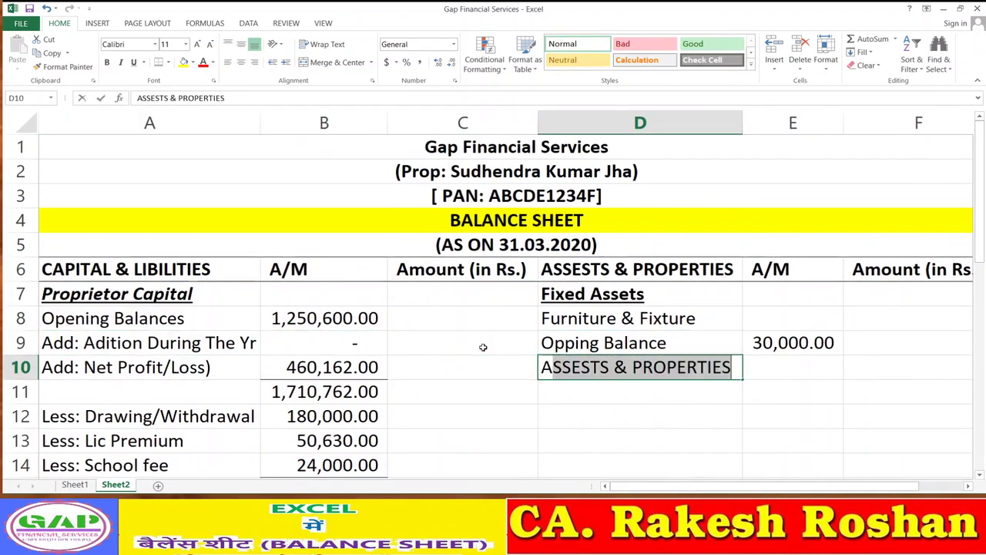
pyautogui.write('ddition')
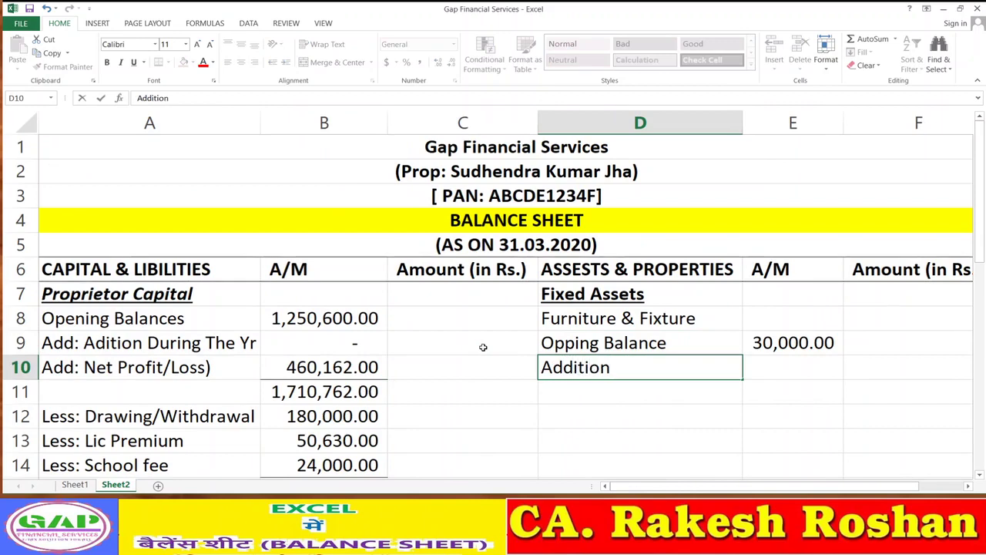
pyautogui.press('Return')
pyautogui.press('Up')
pyautogui.press('F2')
pyautogui.write('During ')
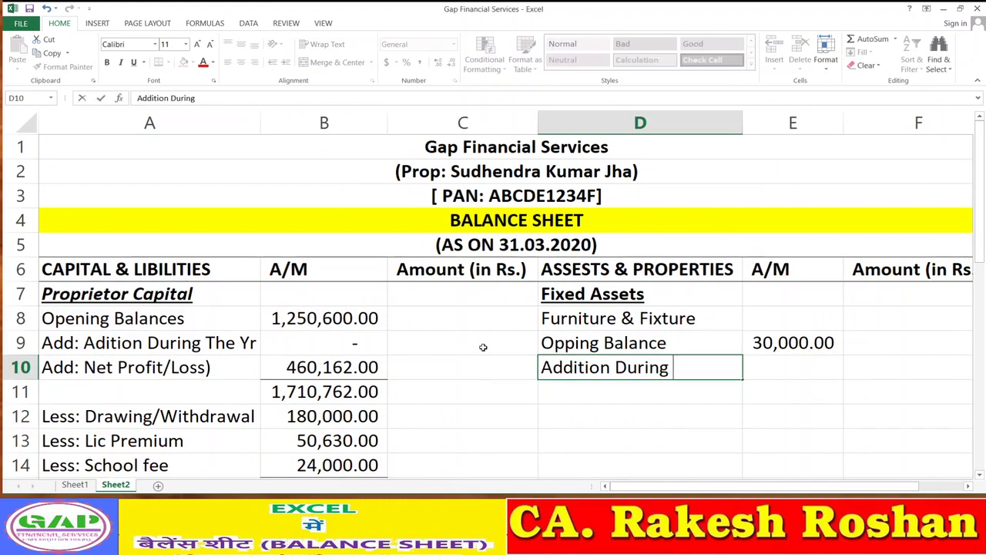
pyautogui.write('The YR')
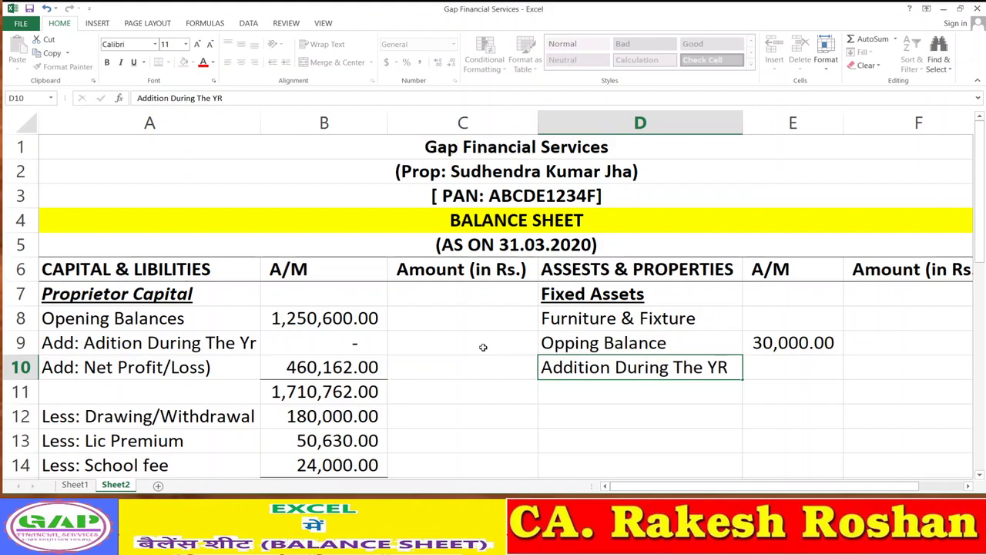
pyautogui.press('Return')
pyautogui.press('Up')
pyautogui.press('Right')
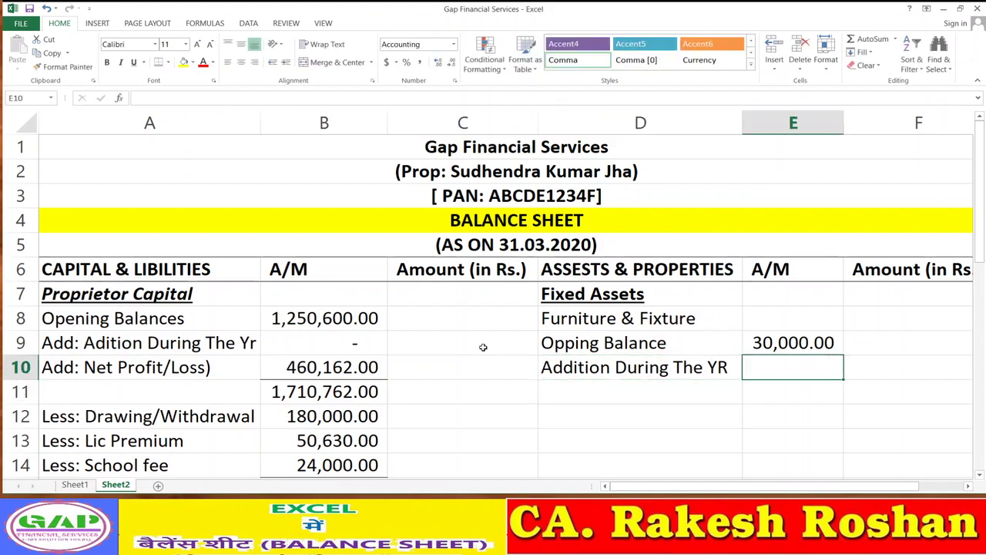
pyautogui.write('0')
pyautogui.press('Return')
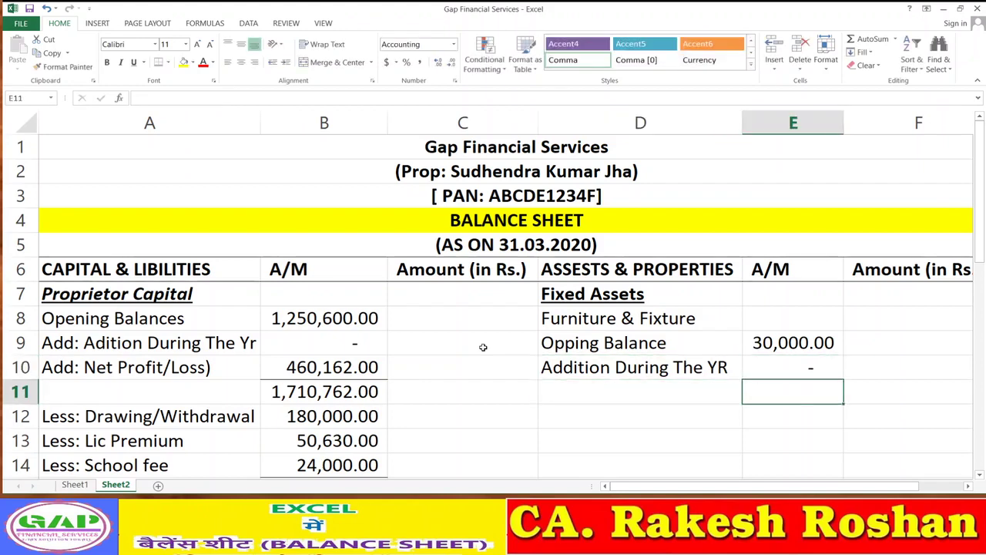
pyautogui.click(783, 369)
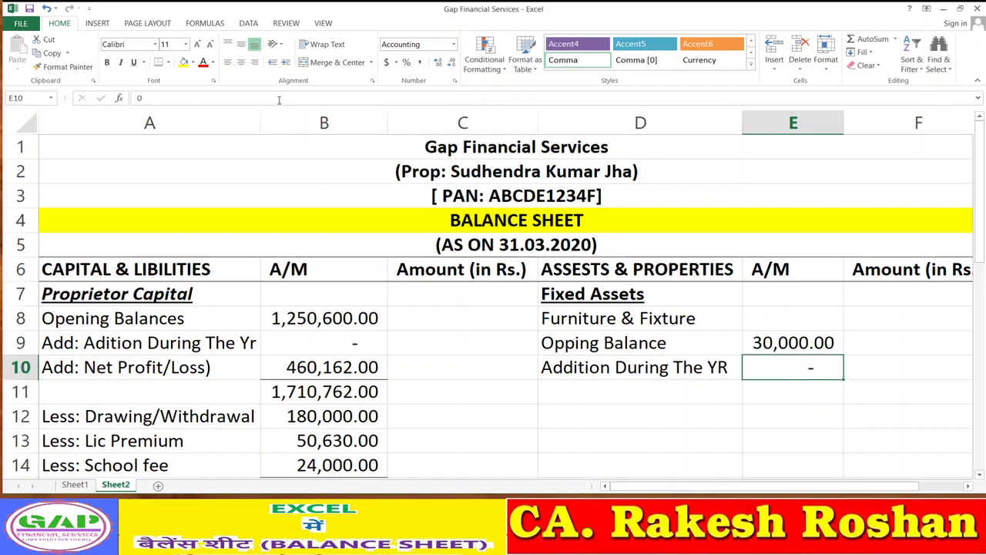
pyautogui.click(168, 65)
# Subtotal the furniture in E11 with =SUM(E9:E10), giving 30,000.00.
pyautogui.click(724, 418)
pyautogui.click(769, 390)
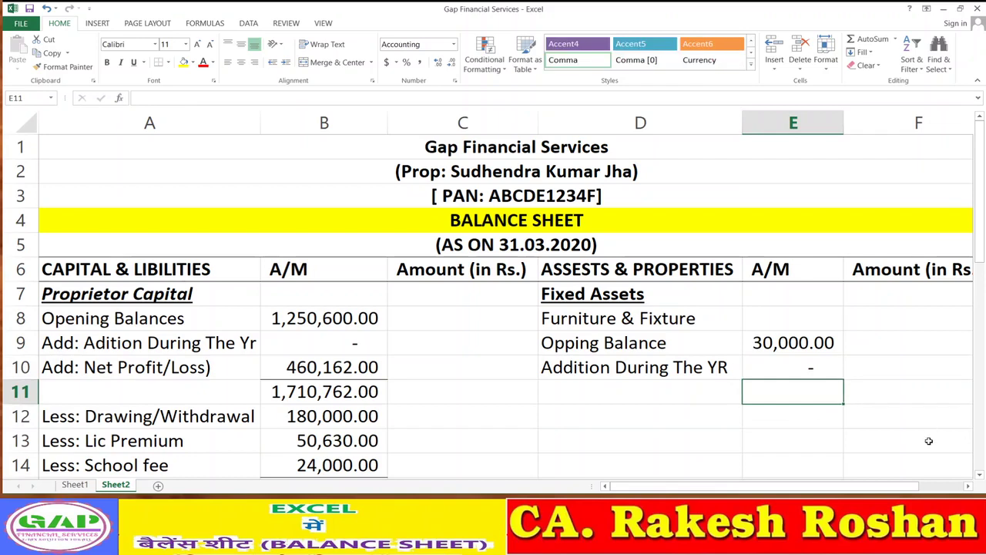
pyautogui.write('=sum(')
pyautogui.press('Up')
pyautogui.hotkey('shift', 'Up')
pyautogui.write(')')
pyautogui.press('Return')
pyautogui.press('Up')
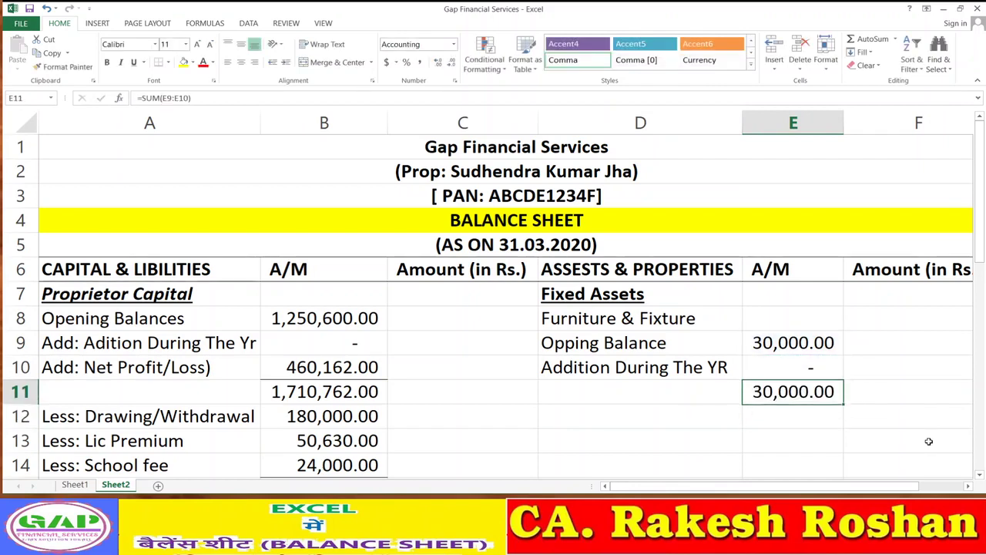
pyautogui.press('Down')
pyautogui.press('Down')
pyautogui.press('Down')
pyautogui.press('Up')
pyautogui.press('Up')
pyautogui.press('Left')
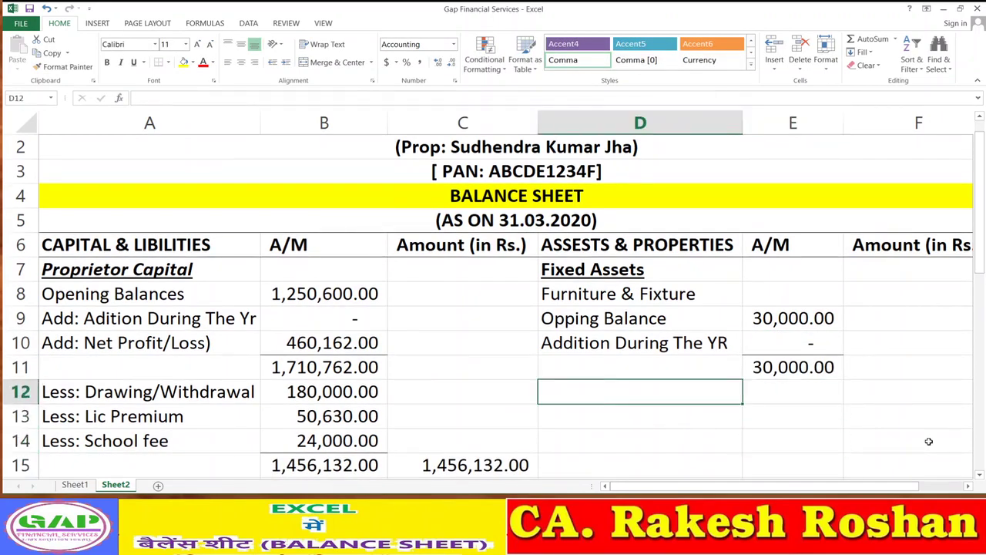
# Add 'Less: Dep @ 10%' in D12 with =E11*10% giving 3,000.00 in E12.
pyautogui.write('Less')
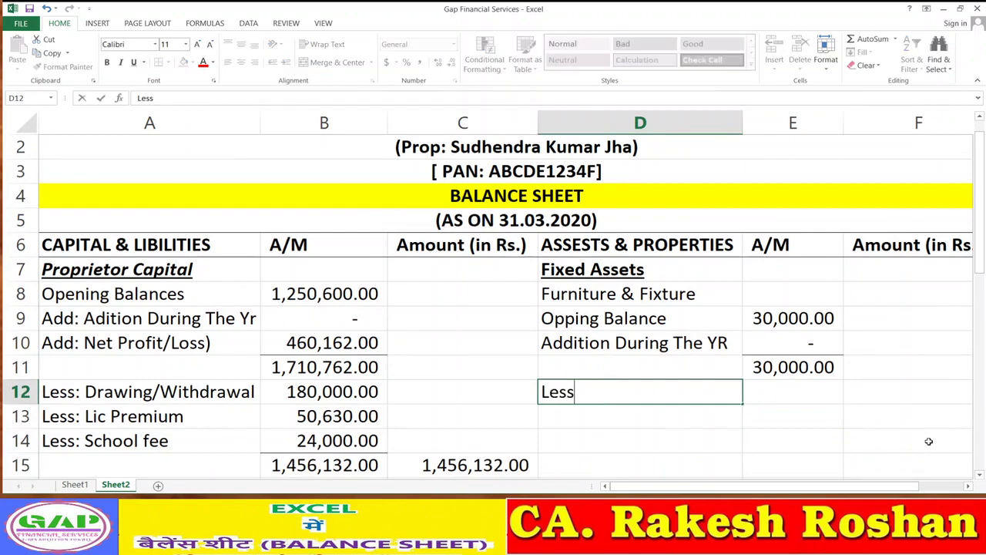
pyautogui.write(': Dep @')
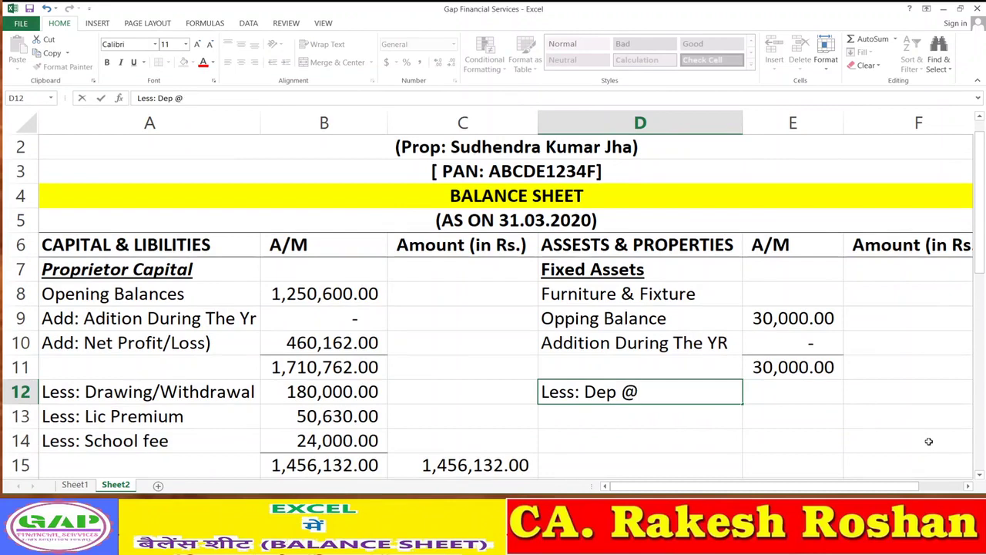
pyautogui.write(' 10%')
pyautogui.press('Return')
pyautogui.press('Up')
pyautogui.press('Right')
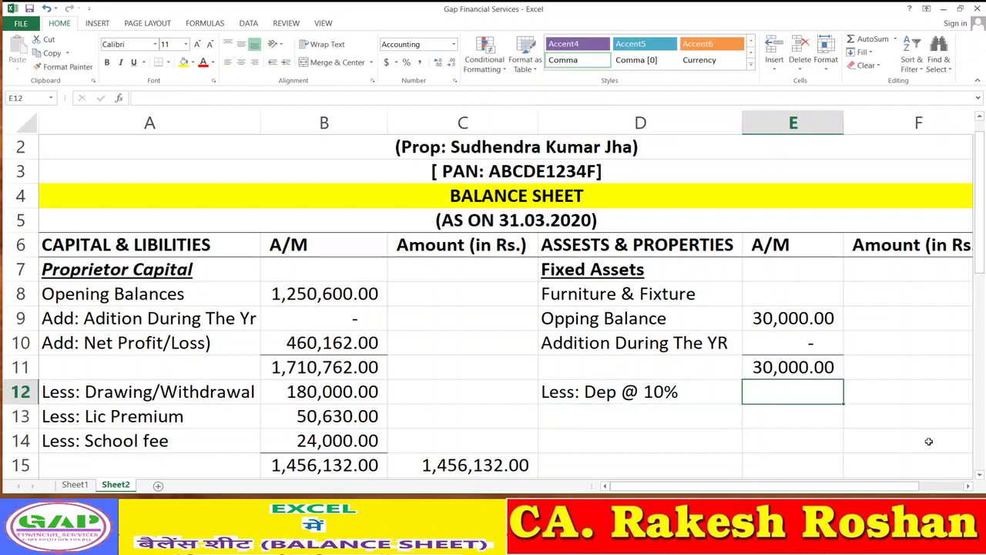
pyautogui.write('=')
pyautogui.press('Up')
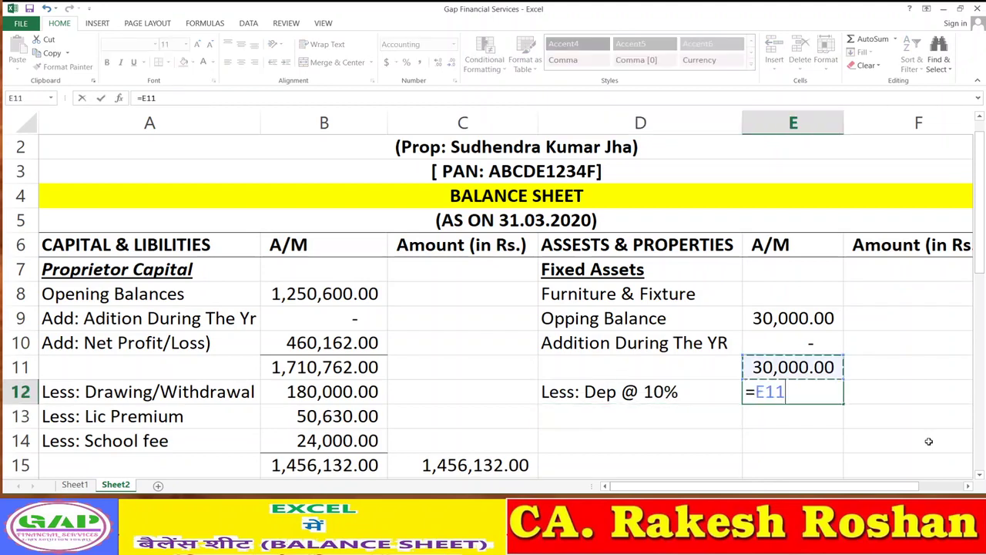
pyautogui.write('*.0')
pyautogui.press('BackSpace')
pyautogui.press('BackSpace')
pyautogui.write('0.10')
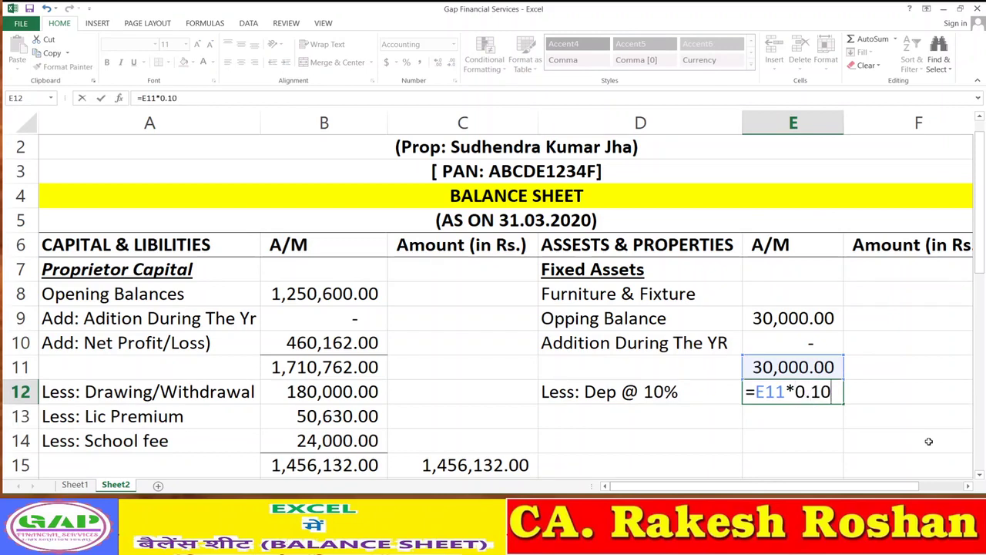
pyautogui.press('BackSpace')
pyautogui.press('BackSpace')
pyautogui.press('BackSpace')
pyautogui.press('BackSpace')
pyautogui.write('10%')
pyautogui.press('Return')
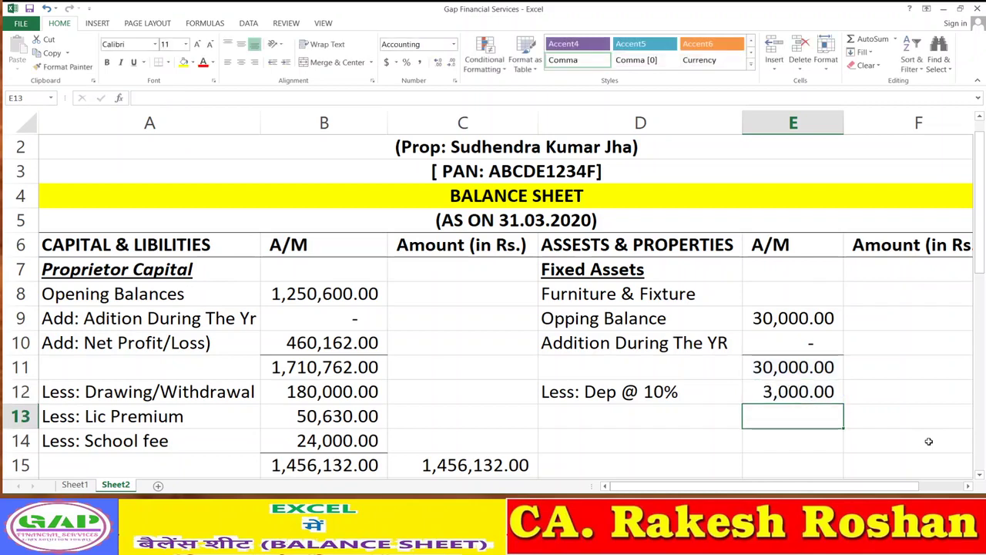
pyautogui.press('Up')
# Put the net furniture value =E11-E12 (27,000.00) in F12, then go to Sheet1.
pyautogui.press('Right')
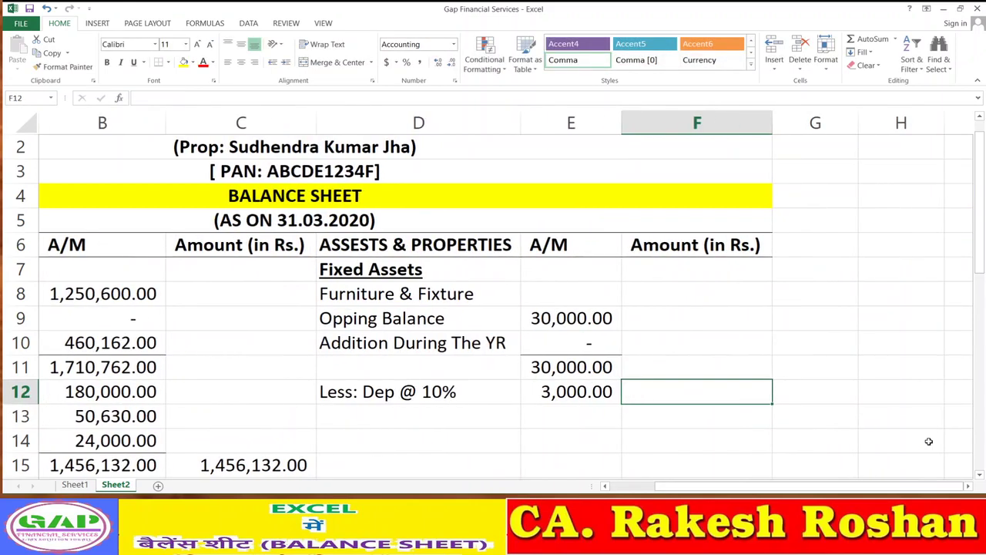
pyautogui.write('=')
pyautogui.press('Left')
pyautogui.press('Up')
pyautogui.write('-')
pyautogui.press('Left')
pyautogui.press('Return')
pyautogui.press('Up')
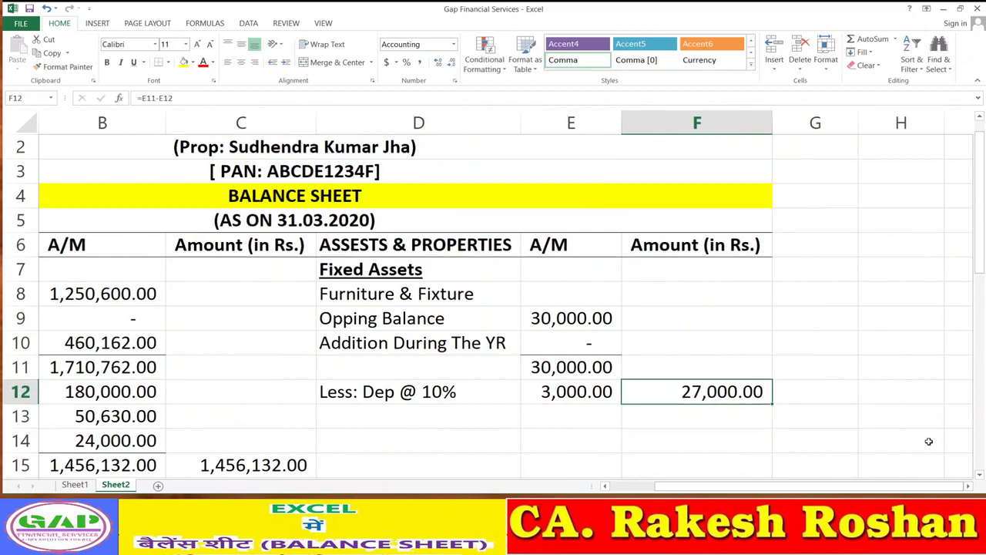
pyautogui.press('Left')
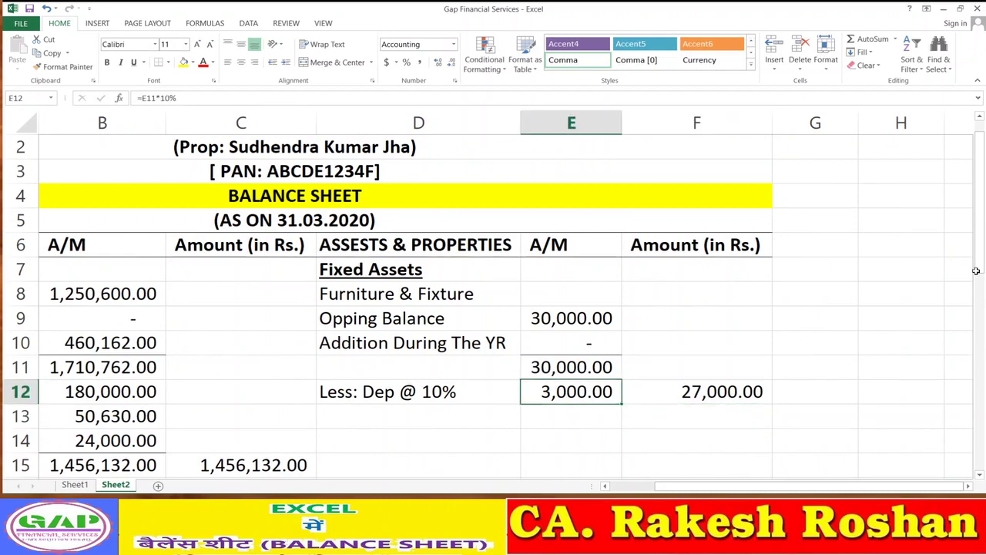
pyautogui.click(77, 486)
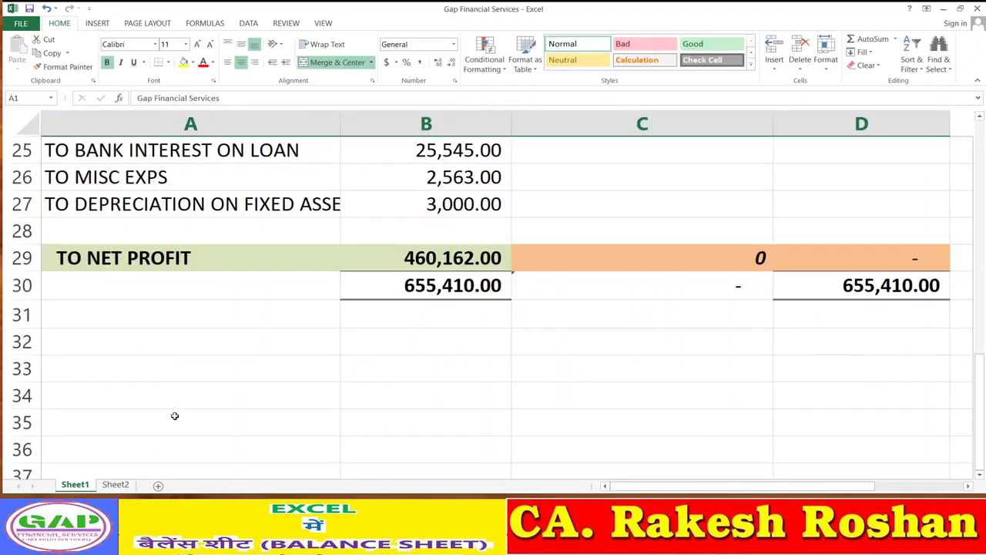
# Link Sheet1's depreciation on fixed assets in B27 to Sheet2!E12, showing 3,000.00.
pyautogui.scroll(4, 206, 389)
pyautogui.scroll(-2, 119, 401)
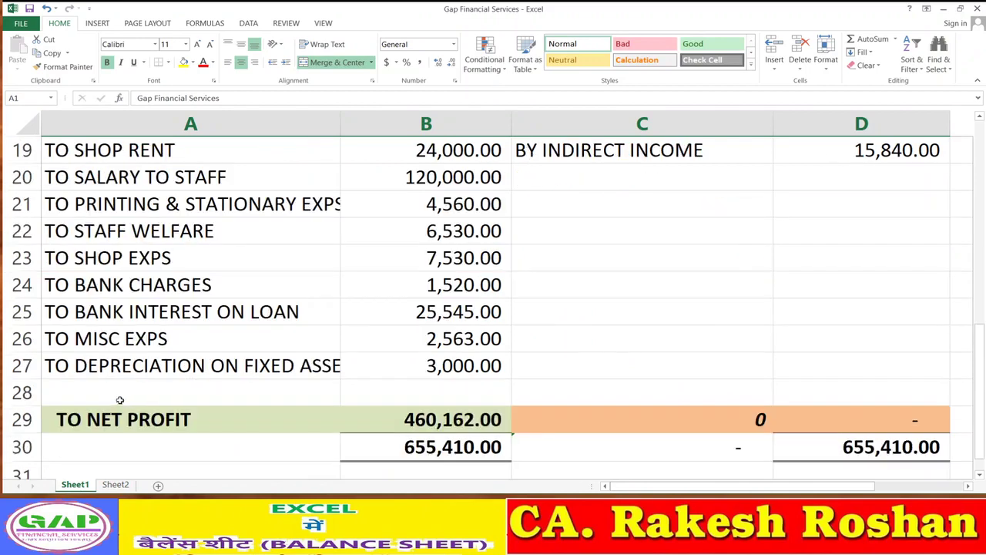
pyautogui.click(408, 367)
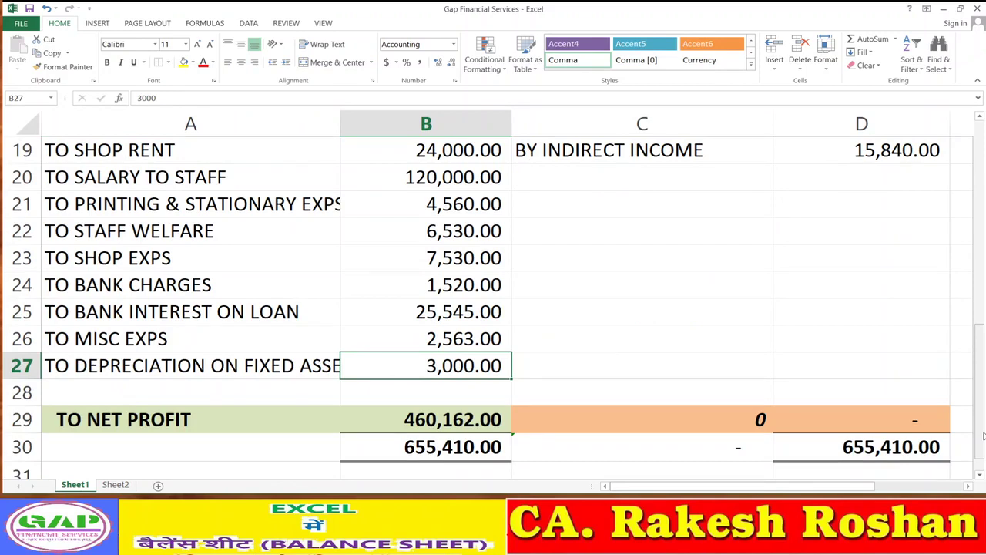
pyautogui.write('=')
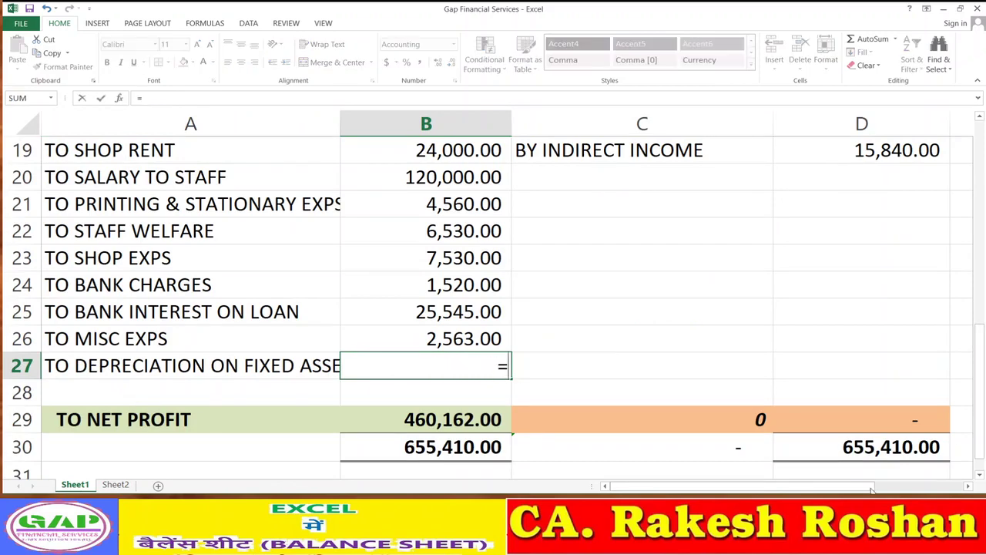
pyautogui.click(115, 485)
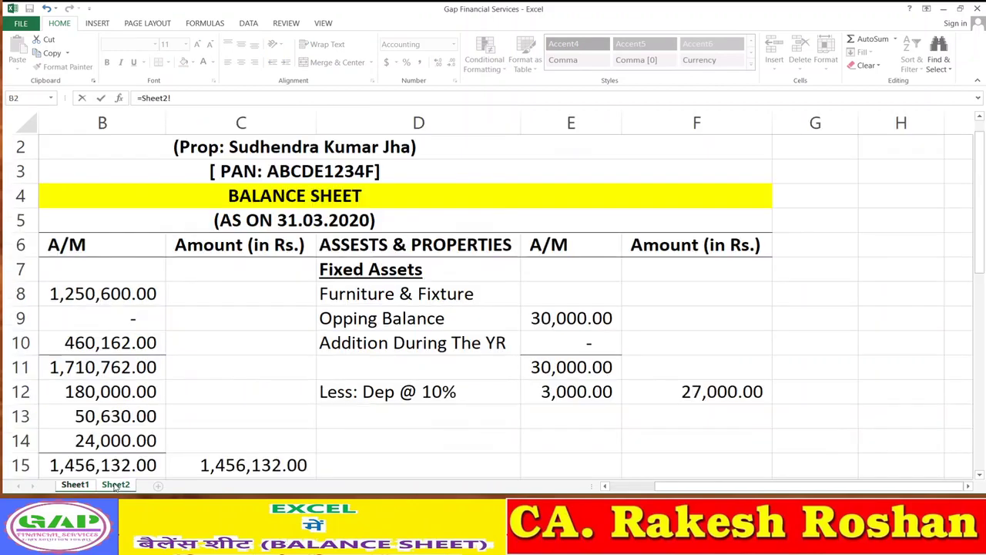
pyautogui.click(577, 393)
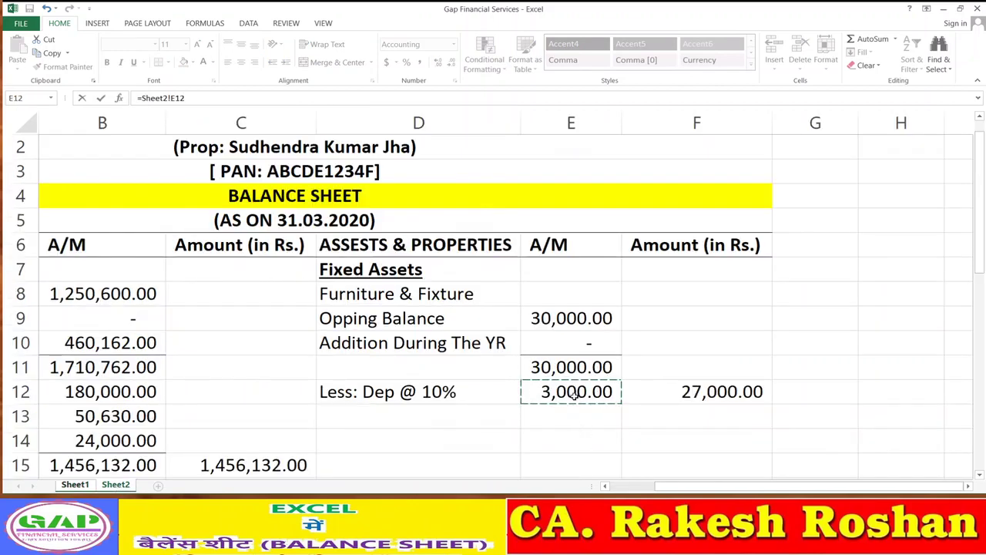
pyautogui.press('Return')
pyautogui.press('Up')
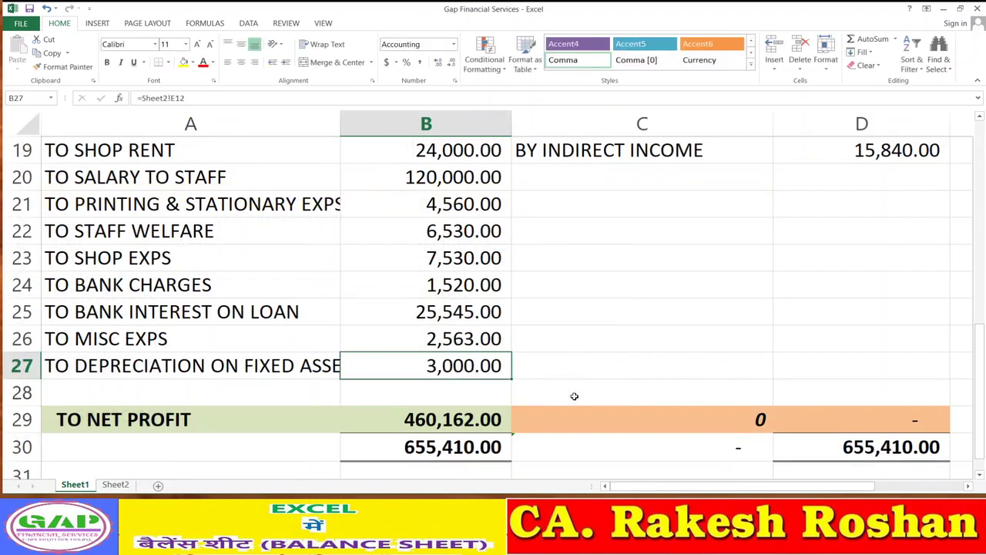
# Test a 40,000 furniture opening balance and fill Sheet1's linked depreciation cell B27 yellow.
pyautogui.click(117, 485)
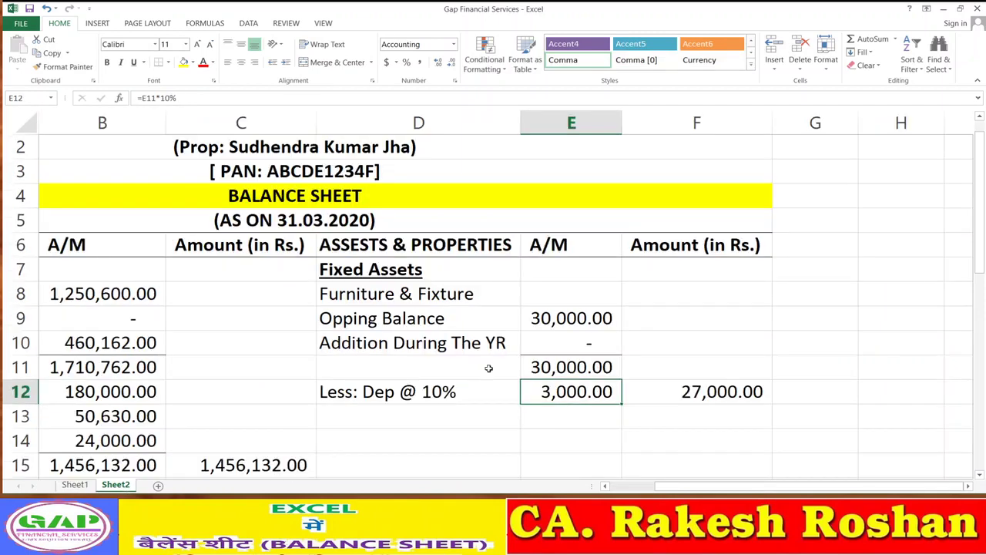
pyautogui.click(548, 319)
pyautogui.write('40000')
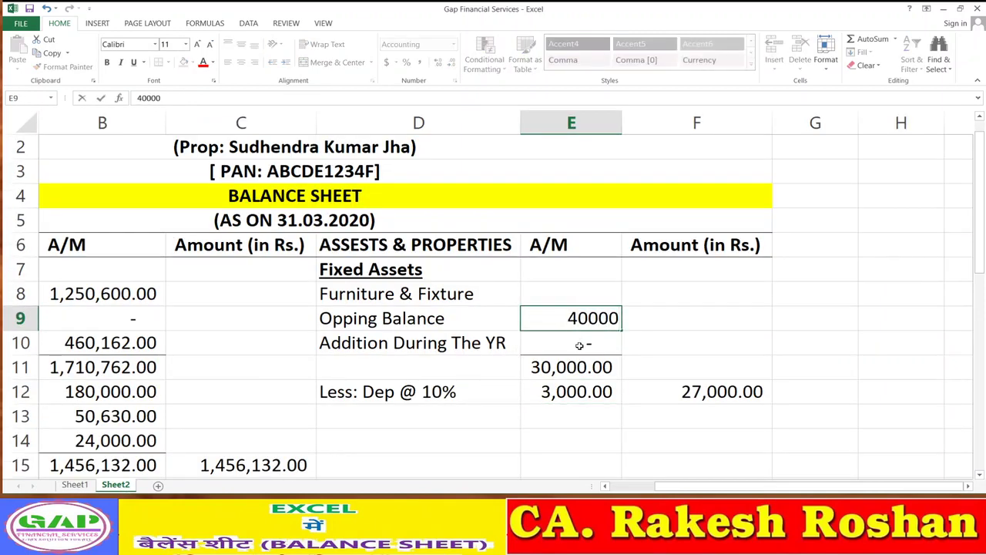
pyautogui.press('Return')
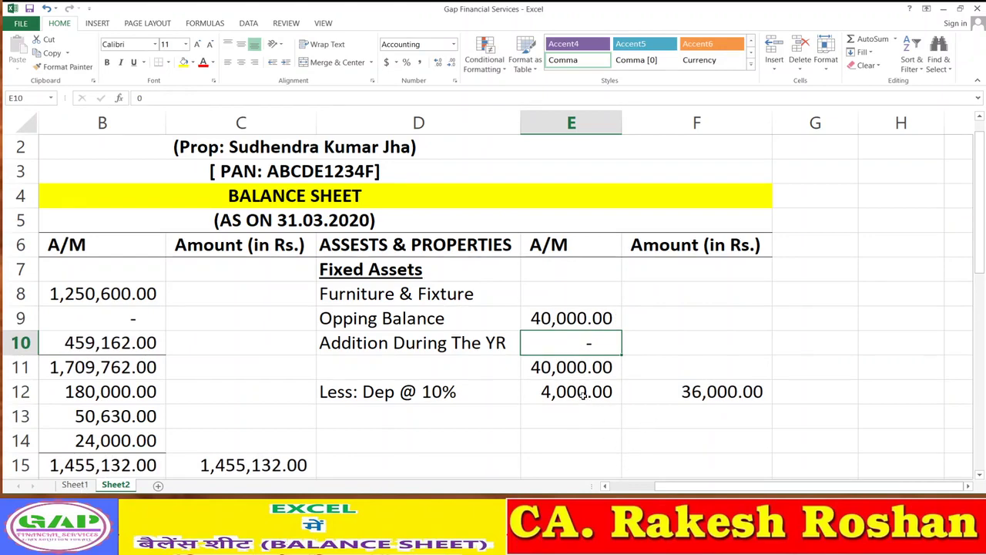
pyautogui.click(81, 485)
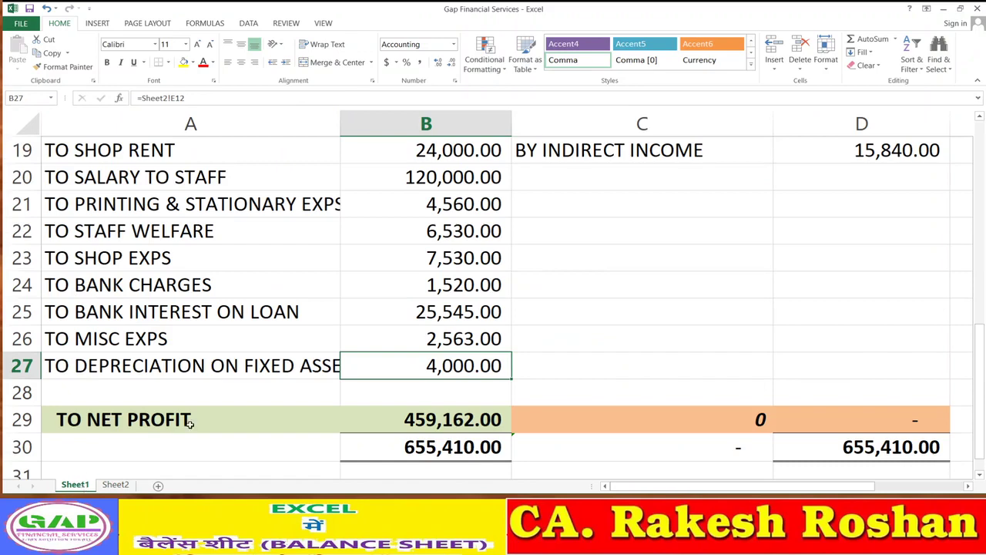
pyautogui.click(183, 61)
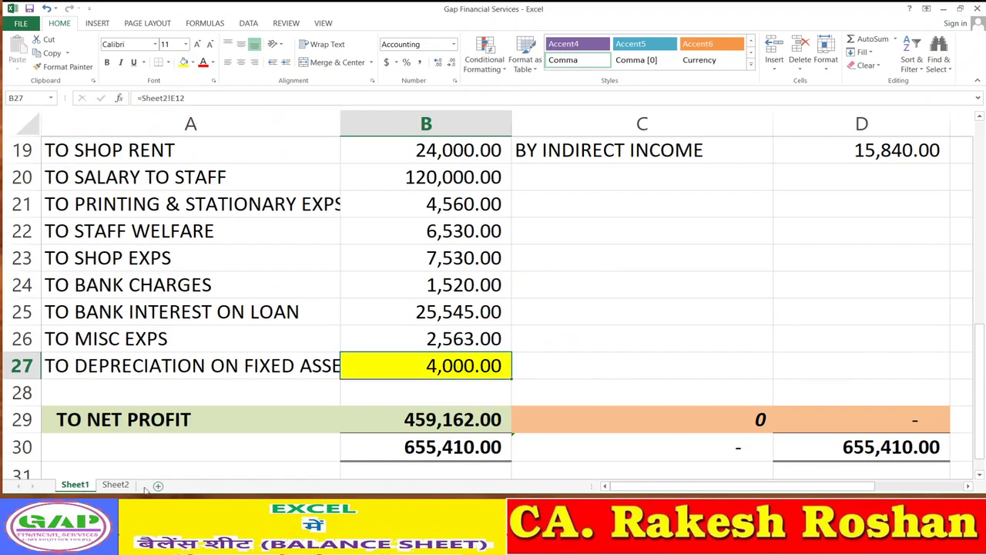
# Restore the Sheet2 furniture opening balance in E9 to 30,000.
pyautogui.click(116, 484)
pyautogui.click(554, 322)
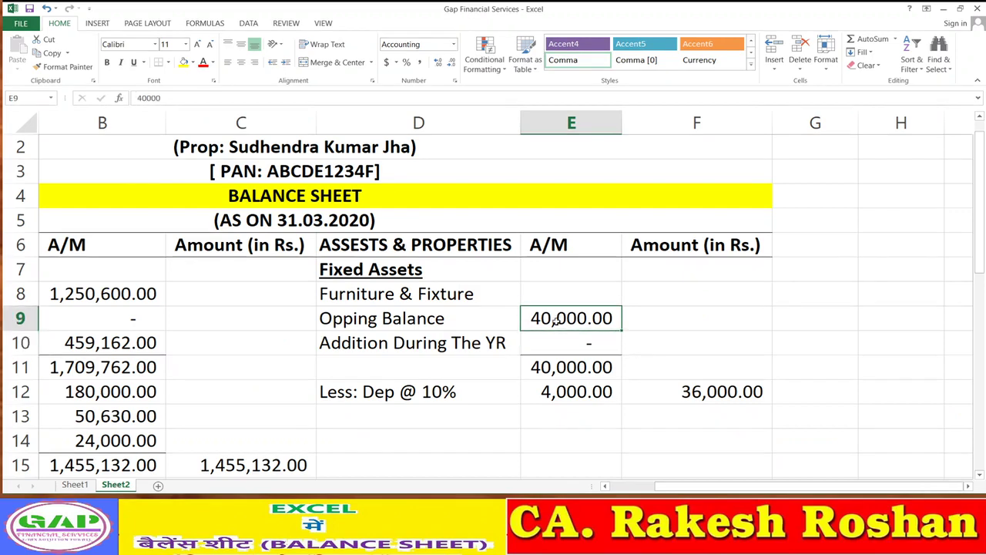
pyautogui.write('30000')
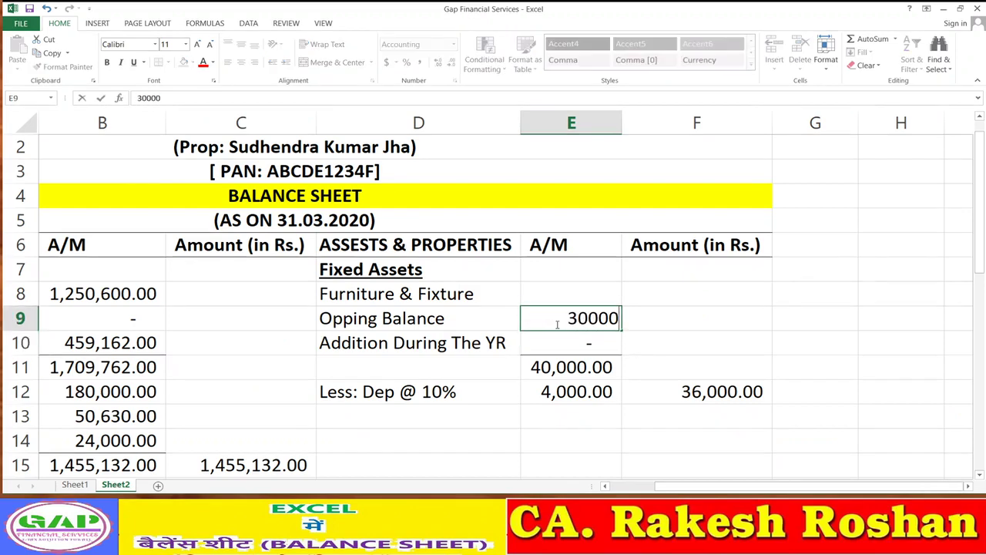
pyautogui.press('Return')
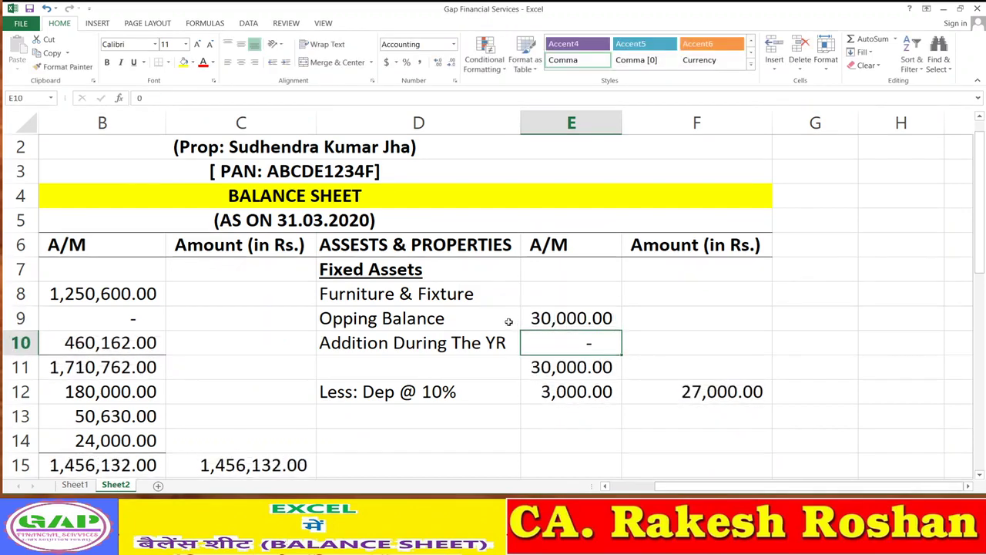
pyautogui.scroll(-2, 509, 322)
pyautogui.scroll(1, 505, 322)
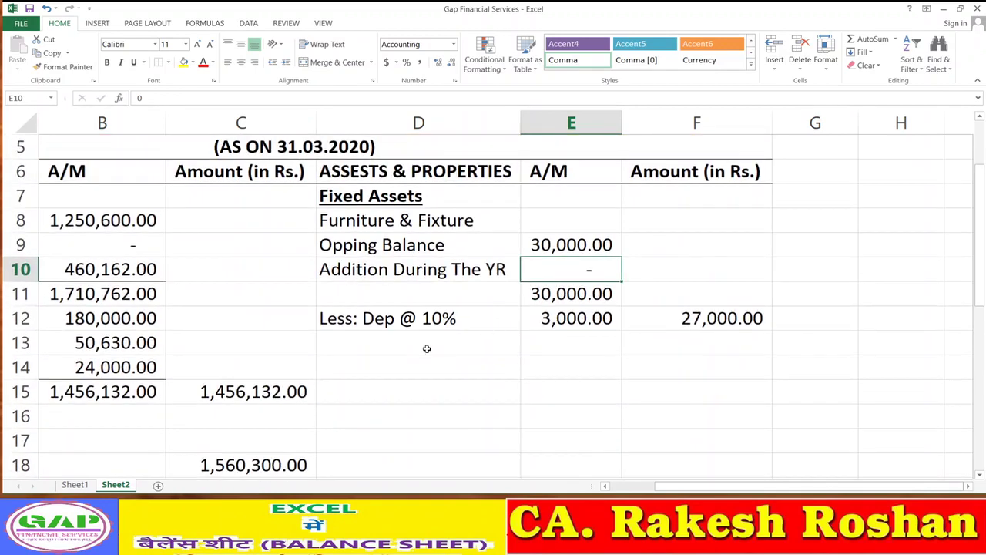
pyautogui.click(374, 364)
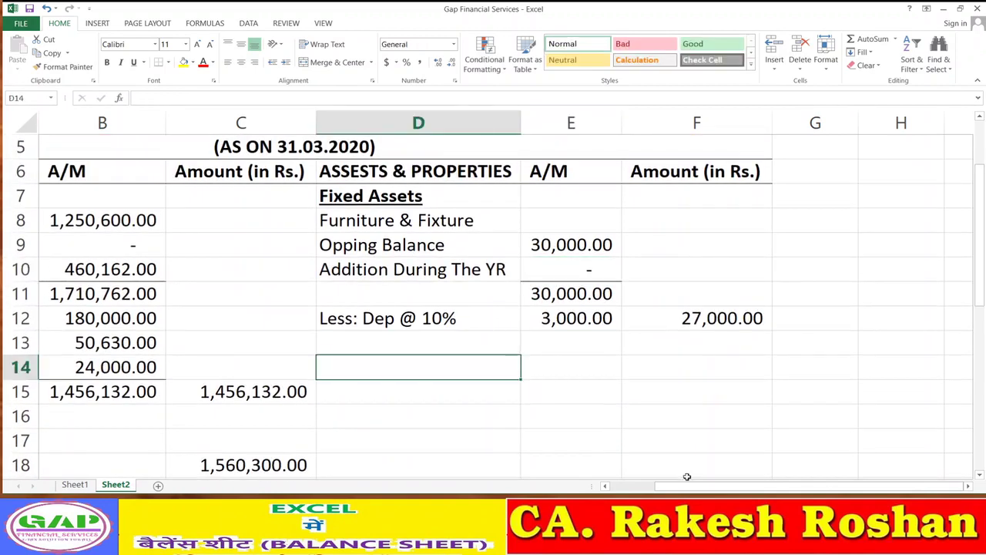
# Add a bold, underlined 'Investment' heading in D14.
pyautogui.write('Investment')
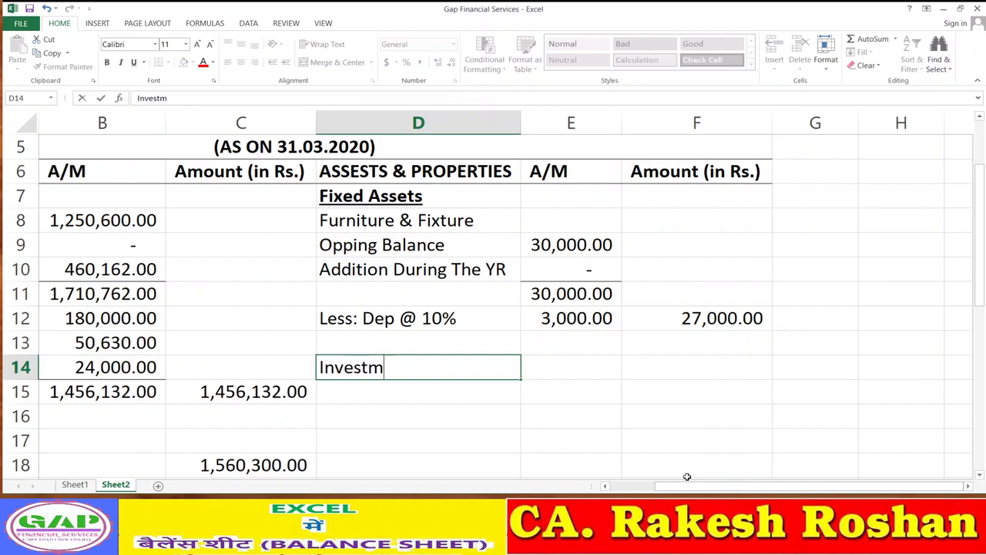
pyautogui.press('Return')
pyautogui.press('Up')
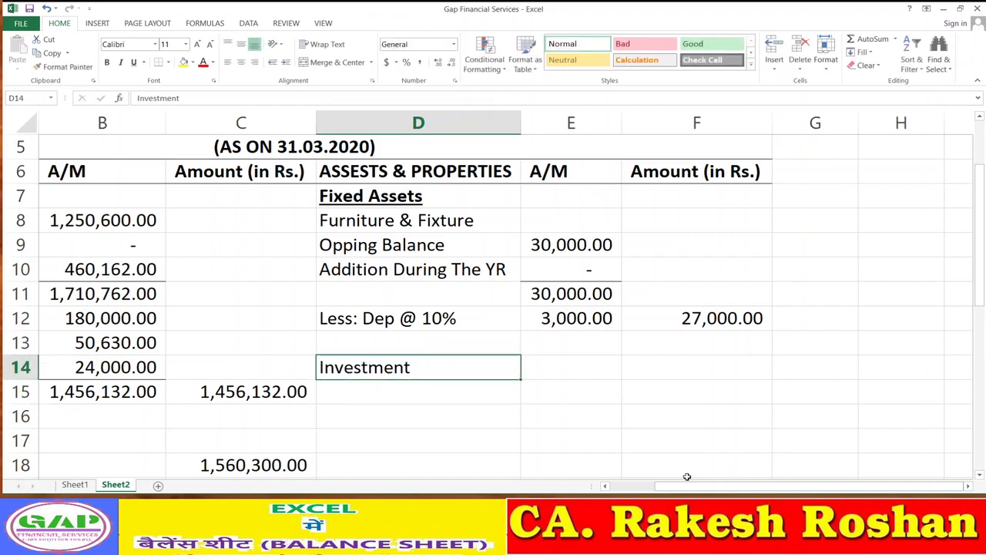
pyautogui.hotkey('ctrl', 'b')
pyautogui.hotkey('ctrl', 'u')
pyautogui.press('Down')
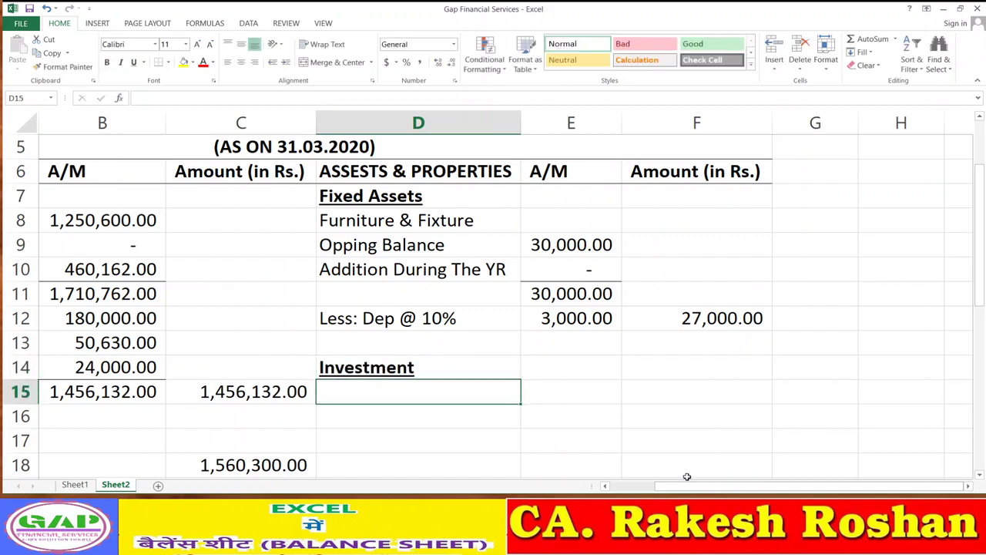
# Label row 15 'Fixed Deposit' and enter its 50,000 amount.
pyautogui.write('FIxed')
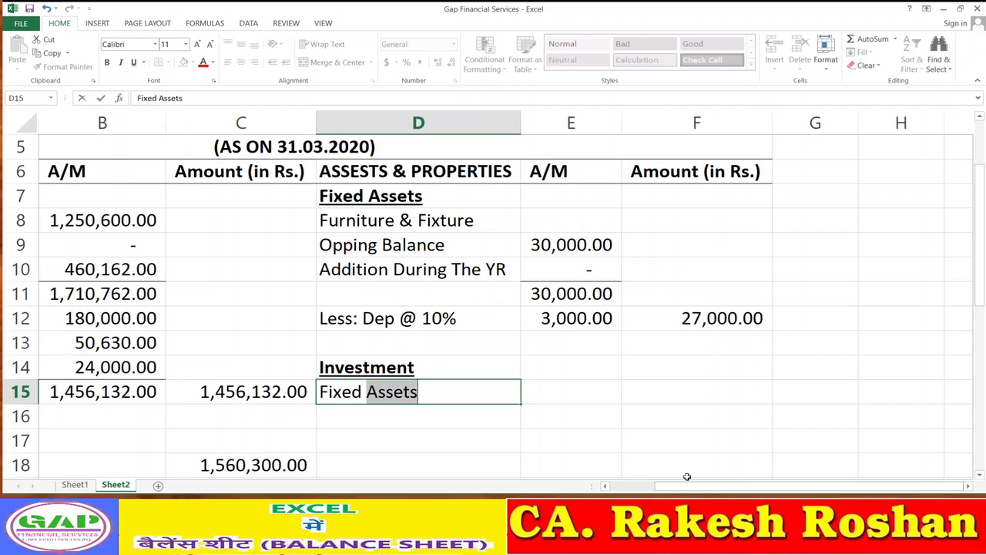
pyautogui.write(' Deposit')
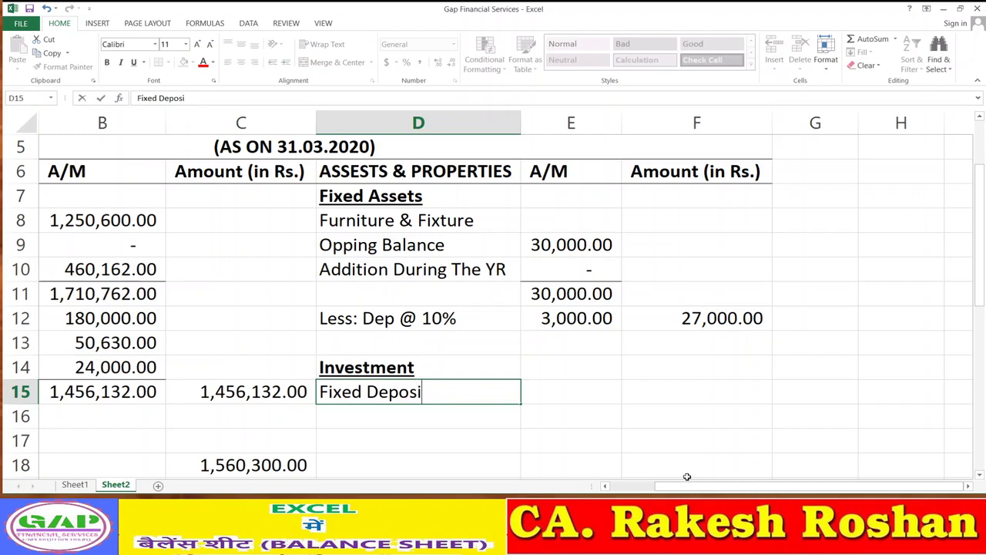
pyautogui.press('Return')
pyautogui.press('Up')
pyautogui.press('Right')
pyautogui.press('Right')
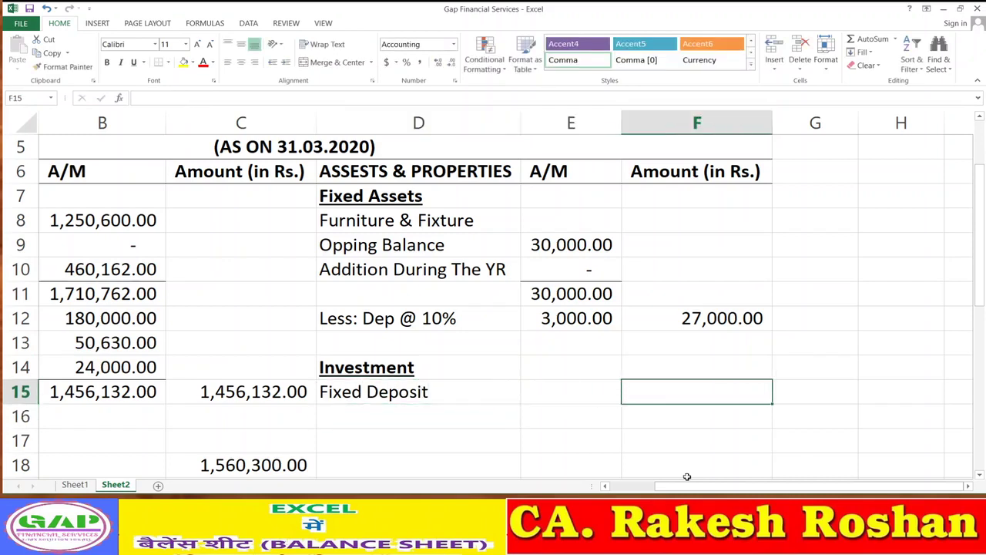
pyautogui.write('50000')
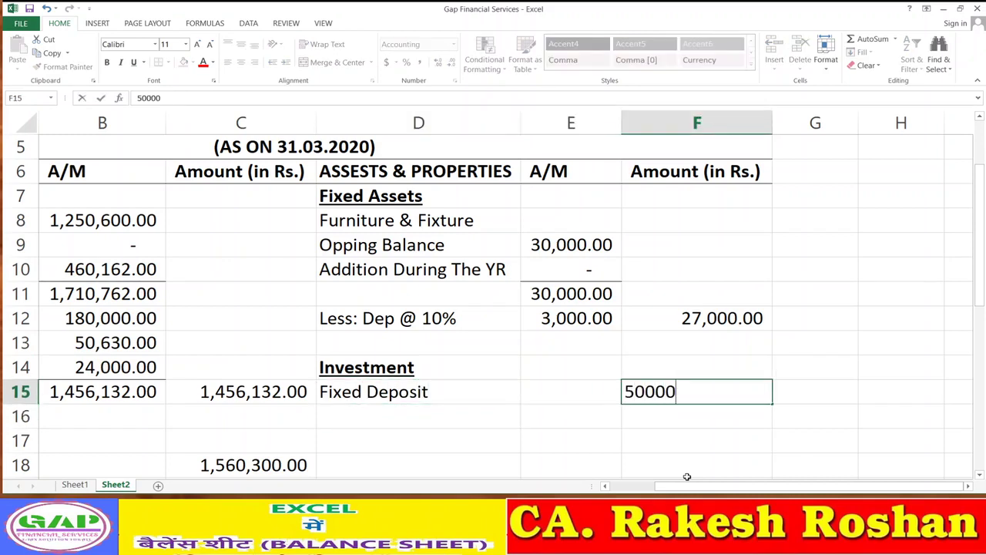
pyautogui.hotkey('ctrl', 'Return')
pyautogui.press('Return')
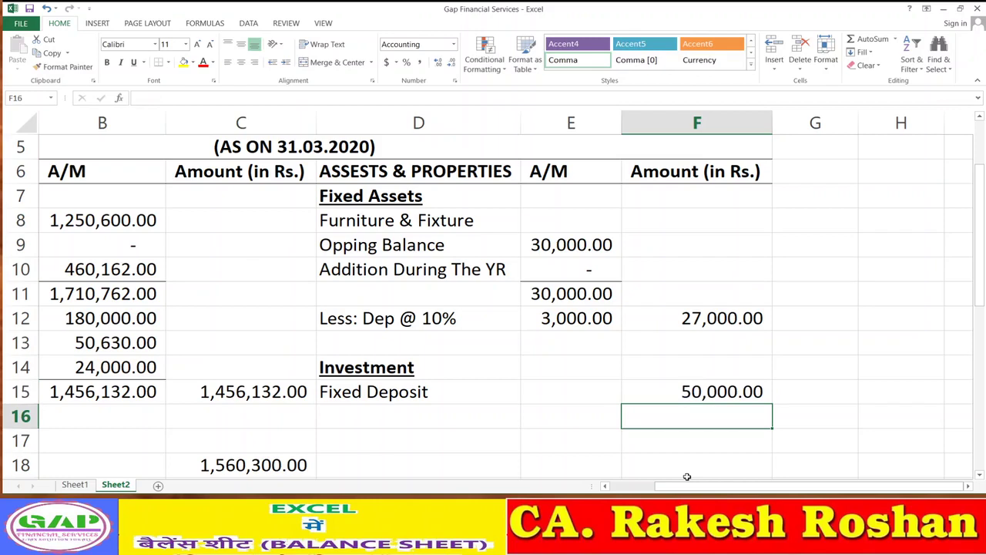
# Put the 50,000 Fixed Deposit amount in E15 and zero the misplaced F15 entry.
pyautogui.press('Down')
pyautogui.press('Up')
pyautogui.press('Up')
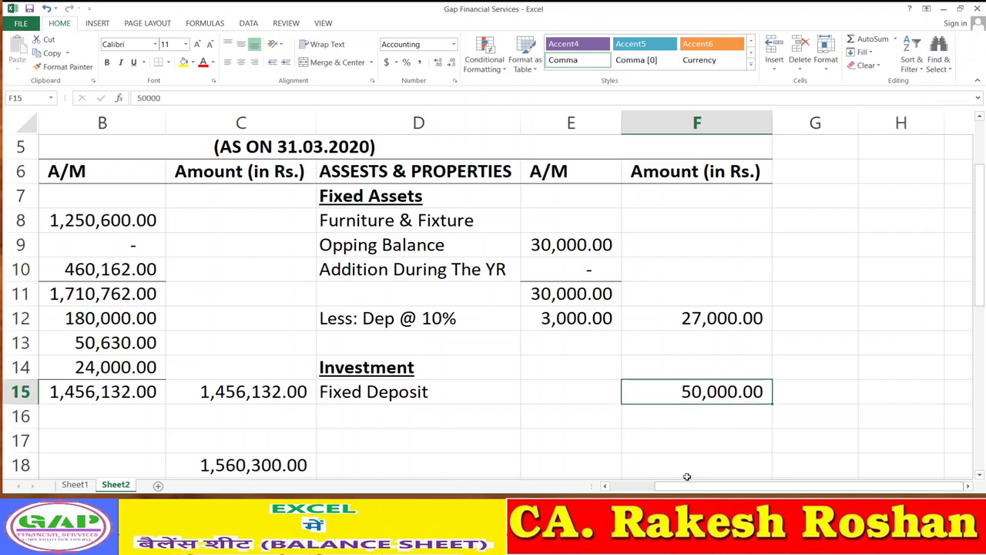
pyautogui.press('Left')
pyautogui.write('50000')
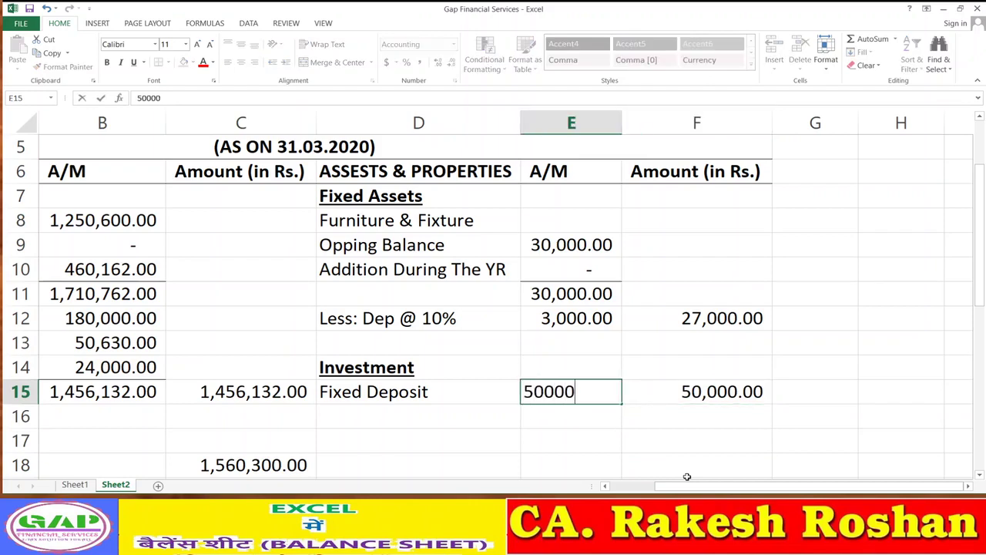
pyautogui.press('Return')
pyautogui.press('Up')
pyautogui.press('Right')
pyautogui.write('0')
pyautogui.press('Return')
pyautogui.press('Up')
pyautogui.press('Left')
pyautogui.press('Left')
pyautogui.press('Down')
# Add RD with an amount of 60,000 in row 16.
pyautogui.write('F')
pyautogui.press('BackSpace')
pyautogui.write('RD')
pyautogui.press('Return')
pyautogui.press('Up')
pyautogui.press('Right')
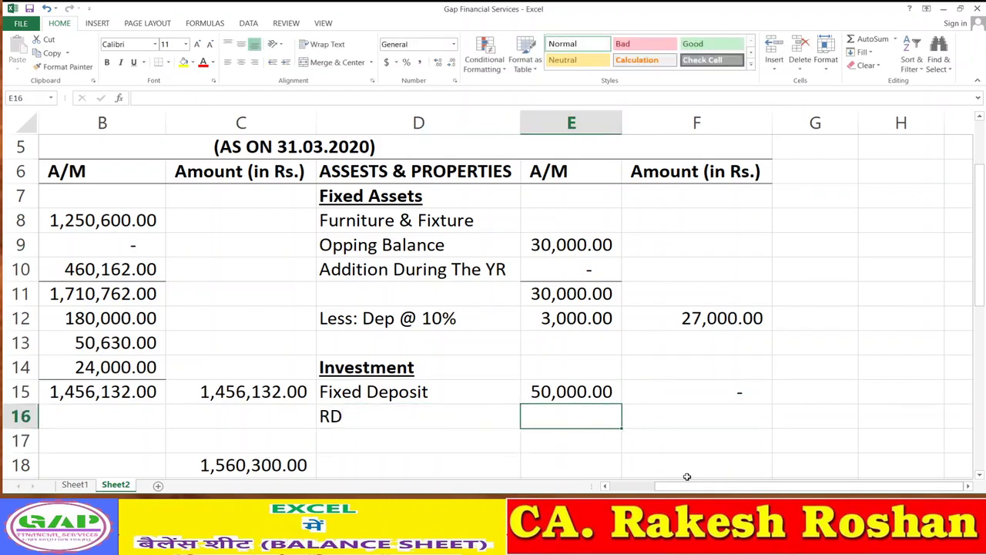
pyautogui.write('60,000')
pyautogui.press('Return')
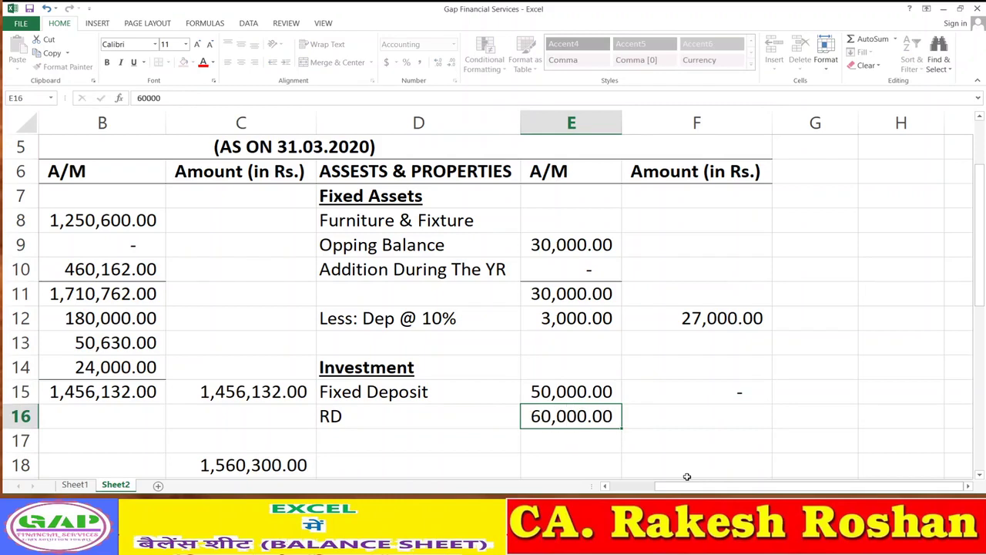
# Add NSC with an amount of 50,000 in row 17.
pyautogui.press('Left')
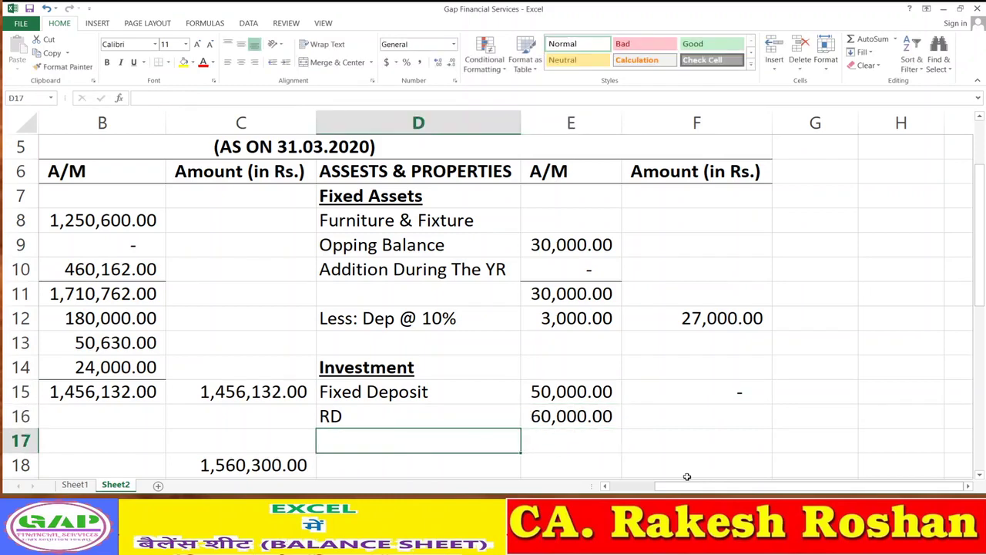
pyautogui.write('nsc')
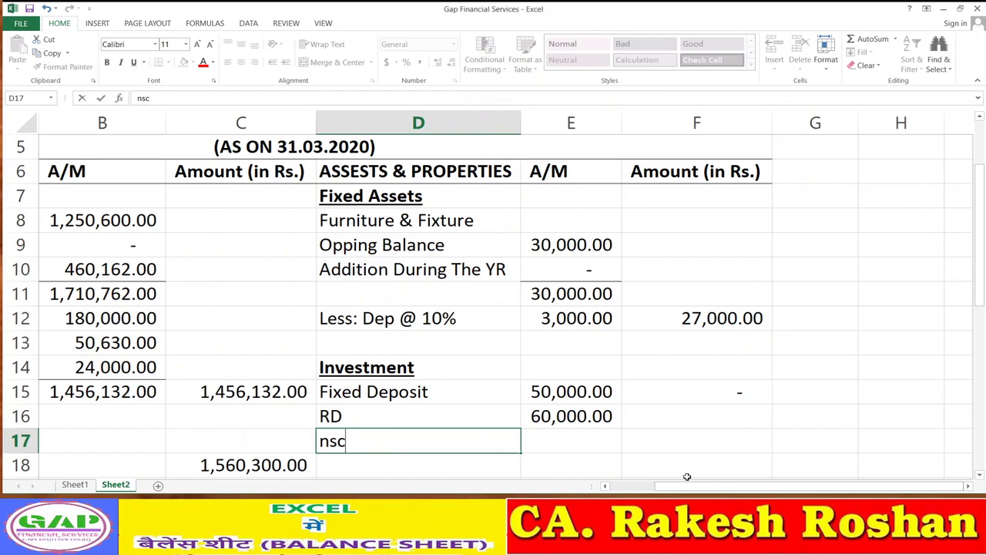
pyautogui.press('BackSpace')
pyautogui.press('BackSpace')
pyautogui.press('BackSpace')
pyautogui.write('NSC')
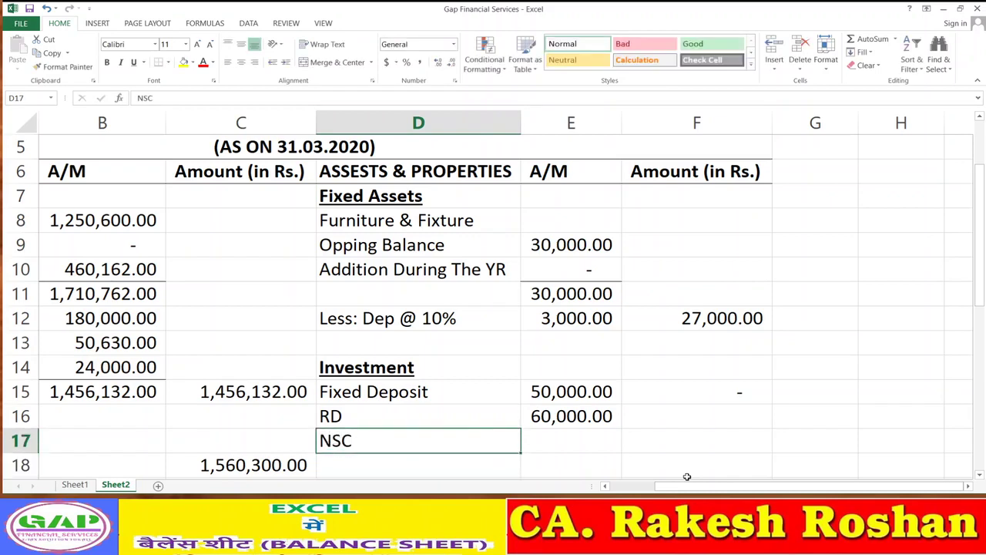
pyautogui.press('Tab')
pyautogui.write('50,000')
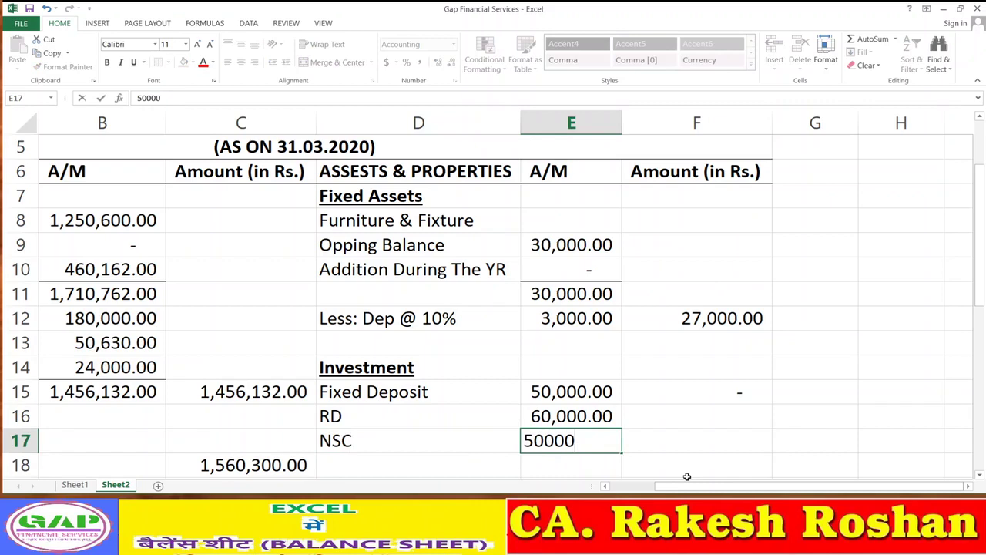
pyautogui.press('Return')
# Total the investments in F17 with =SUM(E15:E17), giving 160,000.
pyautogui.press('Up')
pyautogui.press('Right')
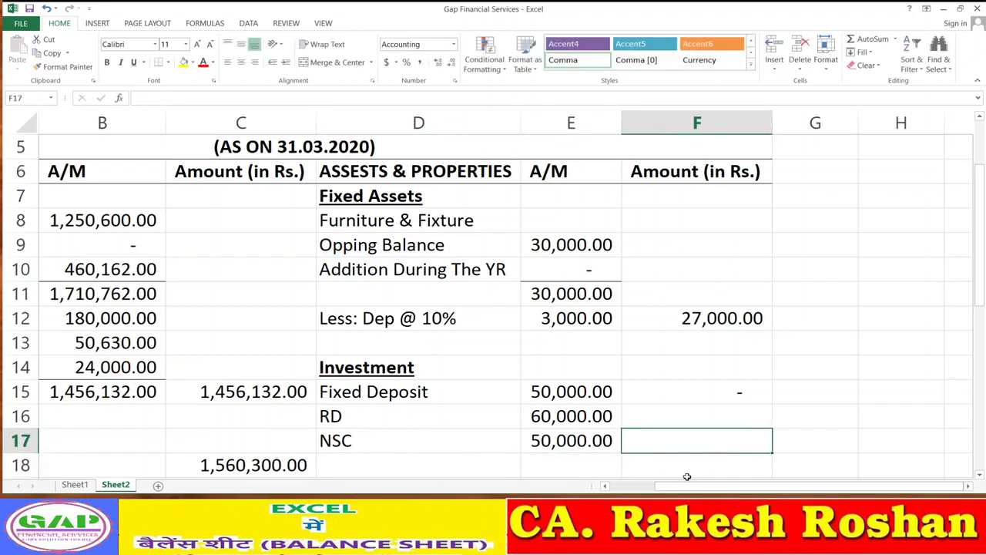
pyautogui.write('=SUM')
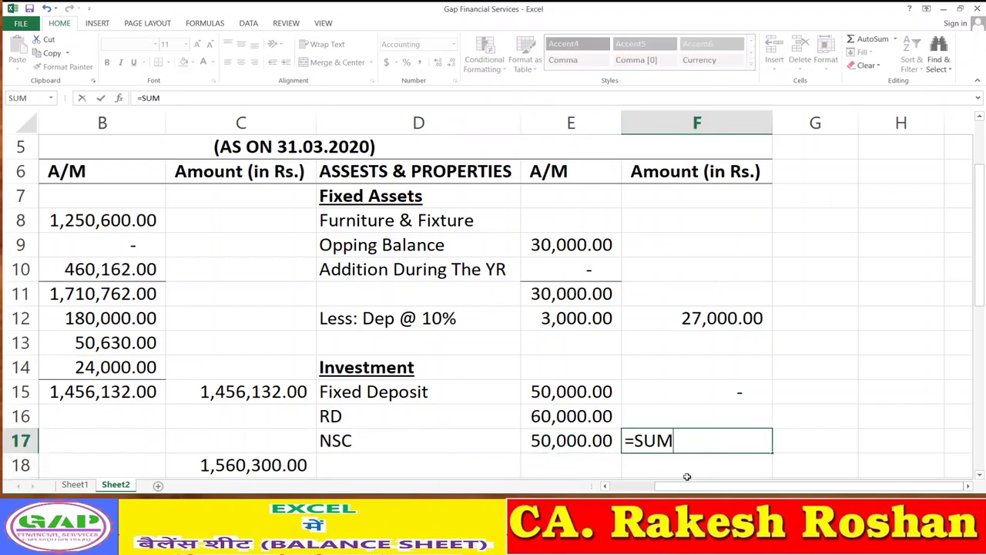
pyautogui.write('(')
pyautogui.press('Left')
pyautogui.hotkey('shift', 'Up')
pyautogui.hotkey('shift', 'Up')
pyautogui.write(')')
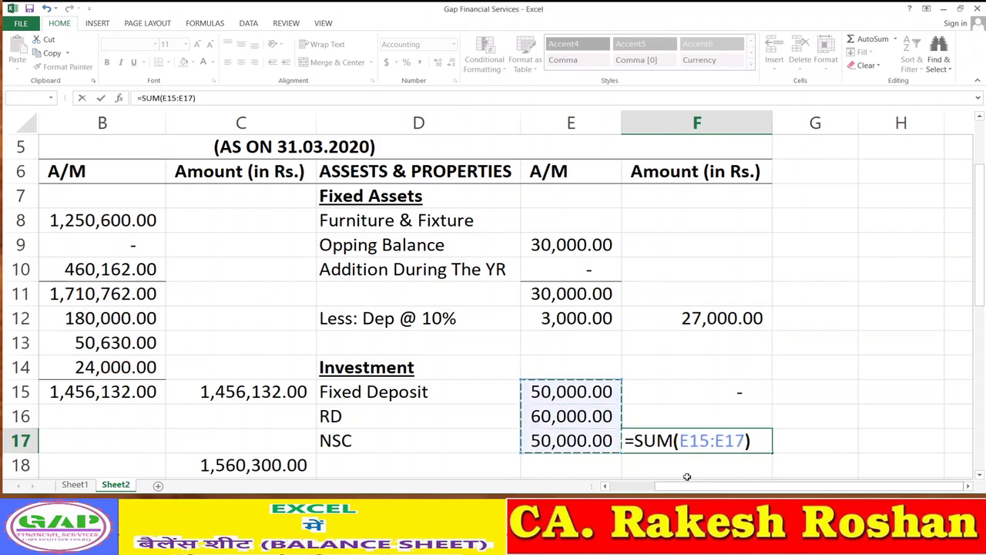
pyautogui.press('Return')
pyautogui.press('Up')
pyautogui.press('Down')
pyautogui.press('Down')
pyautogui.press('Down')
pyautogui.press('Down')
pyautogui.press('Down')
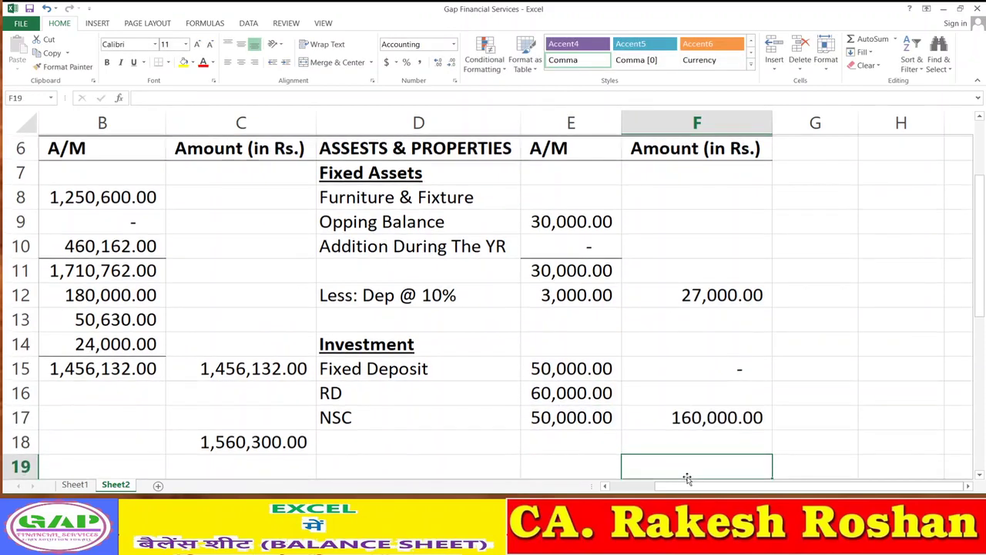
pyautogui.press('Up')
pyautogui.press('Up')
pyautogui.press('Up')
pyautogui.press('Left')
pyautogui.press('Left')
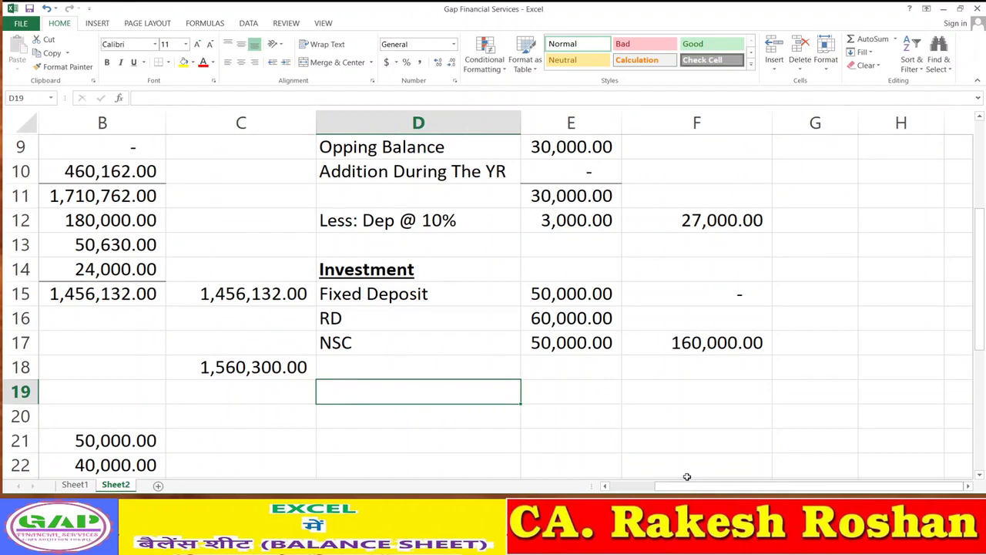
# Add a bold 'Current Assets' heading in D19.
pyautogui.write('cURREN')
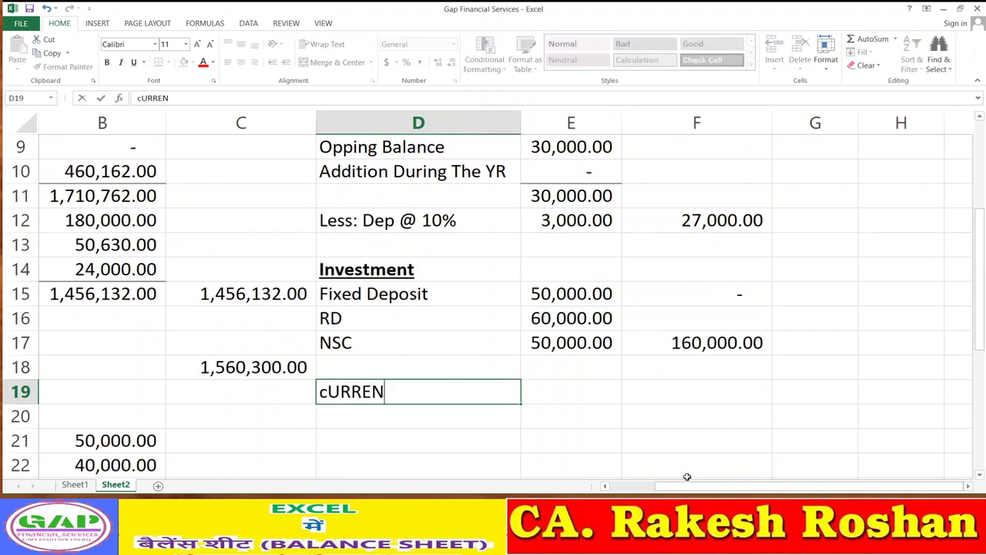
pyautogui.write('T Assets')
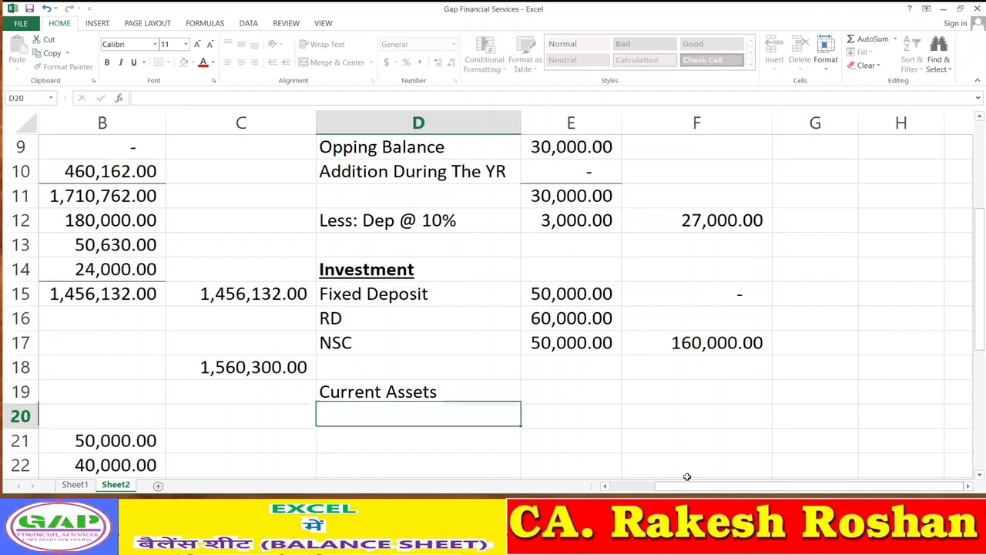
pyautogui.press('Return')
pyautogui.press('Up')
pyautogui.hotkey('ctrl', 'b')
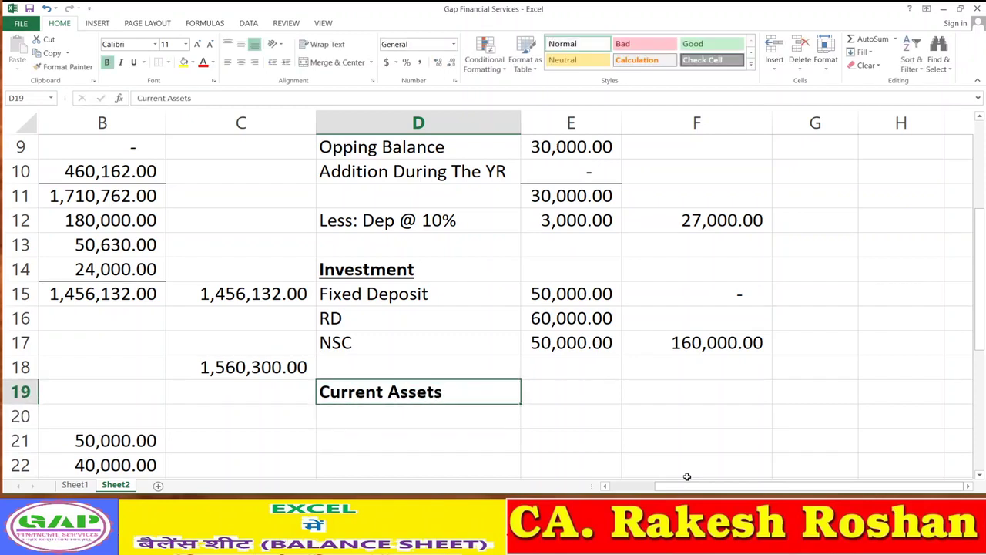
pyautogui.press('Down')
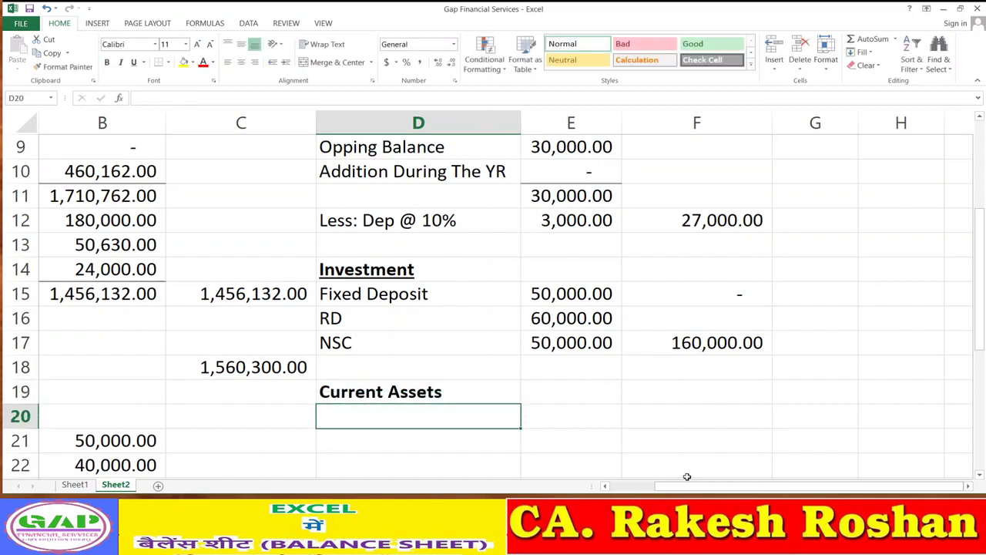
# Add a bold italic 'A. Sundry Debtors' label below it.
pyautogui.write('A.')
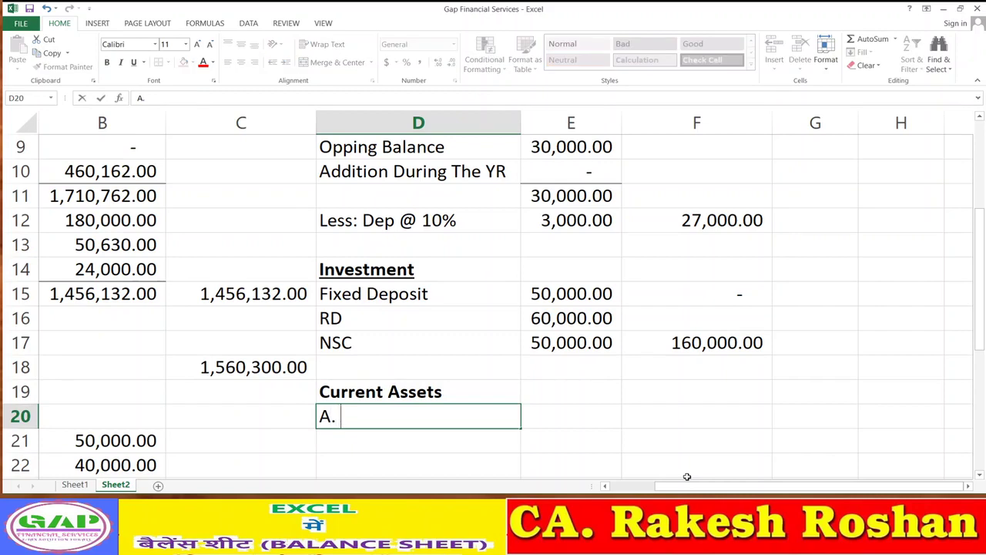
pyautogui.write(' Sundry ')
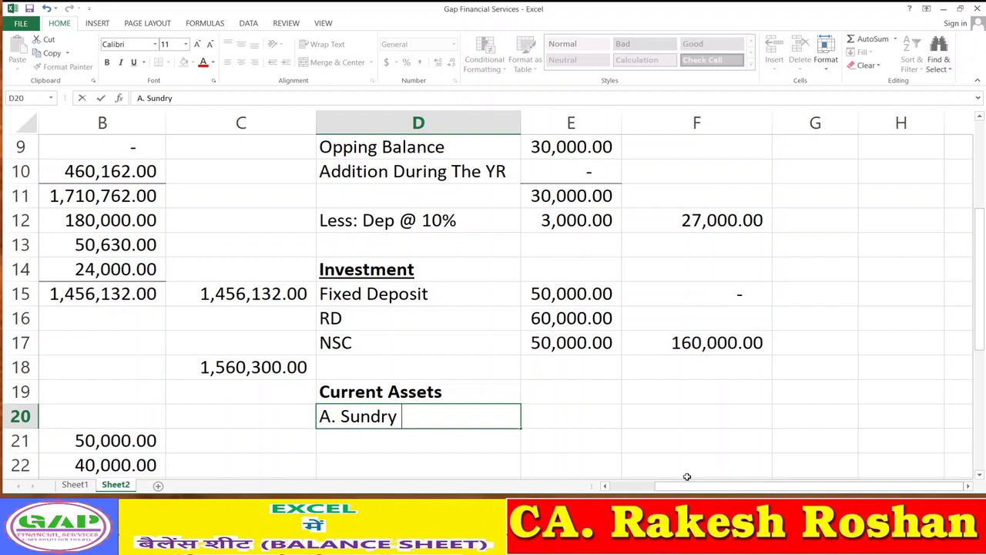
pyautogui.write('Debtors')
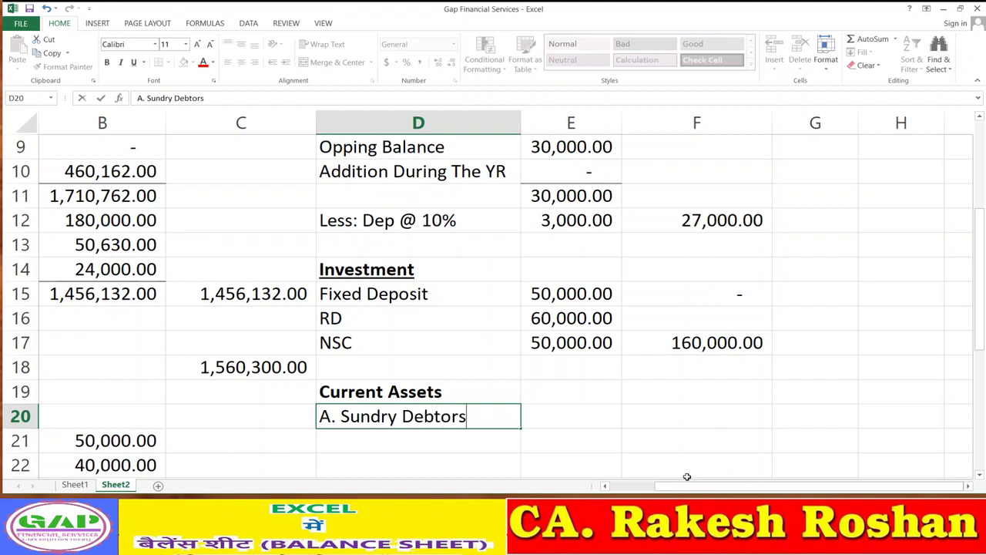
pyautogui.press('Return')
pyautogui.press('Up')
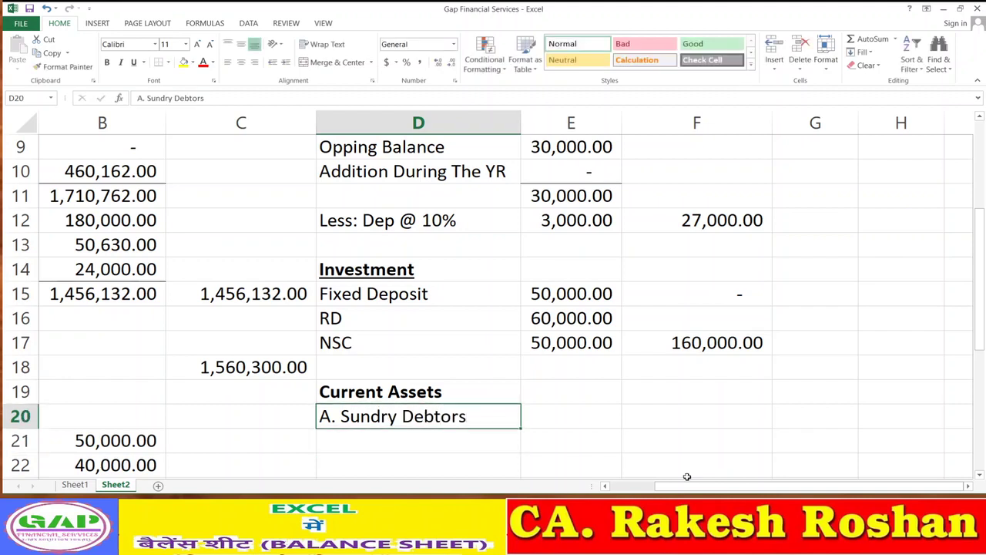
pyautogui.hotkey('ctrl', 'b')
pyautogui.hotkey('ctrl', 'i')
pyautogui.press('Down')
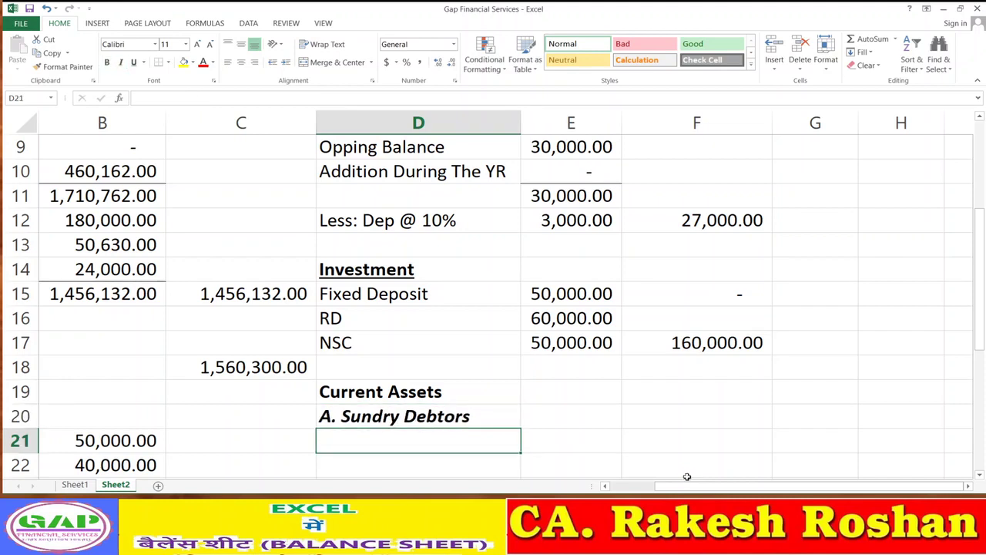
# Enter the three debtors' full names in D21:D23.
pyautogui.write('Mukesh')
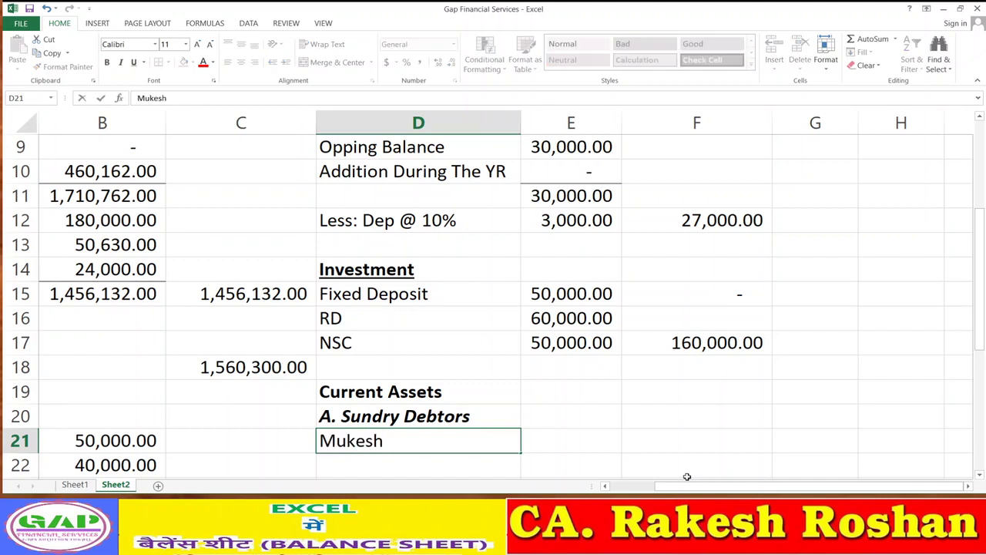
pyautogui.press('Return')
pyautogui.write('Ramesh')
pyautogui.press('BackSpace')
pyautogui.press('BackSpace')
pyautogui.press('BackSpace')
pyautogui.press('BackSpace')
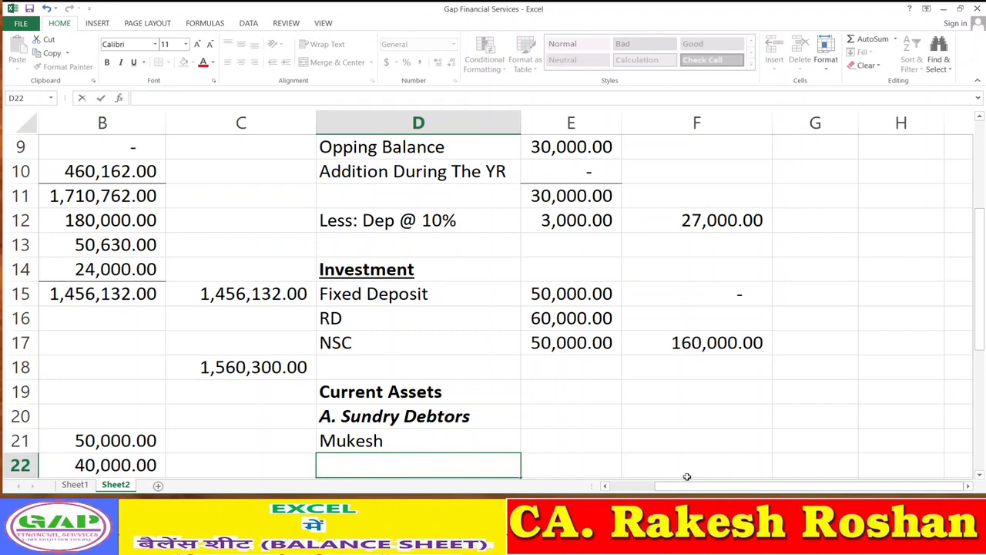
pyautogui.press('Escape')
pyautogui.press('Up')
pyautogui.write('R')
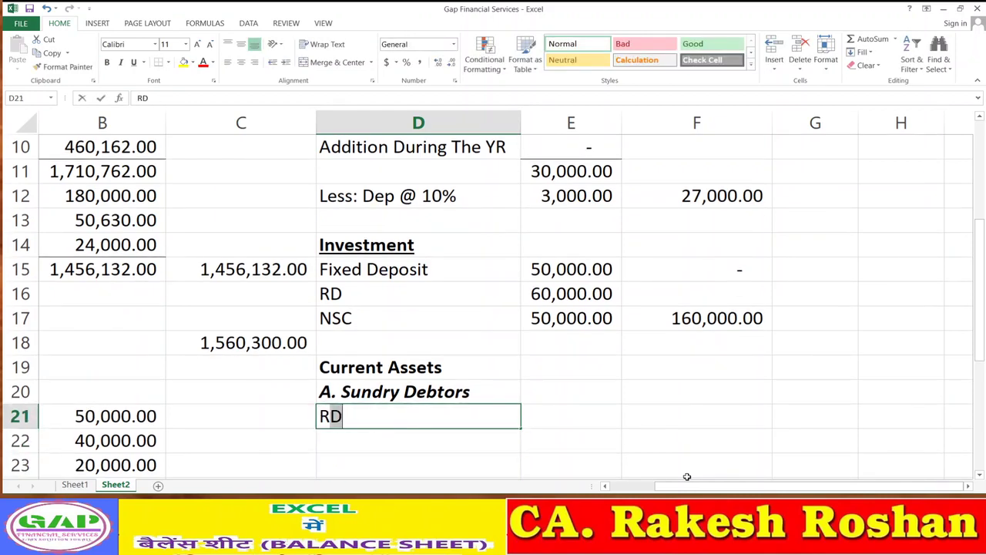
pyautogui.write('anjan')
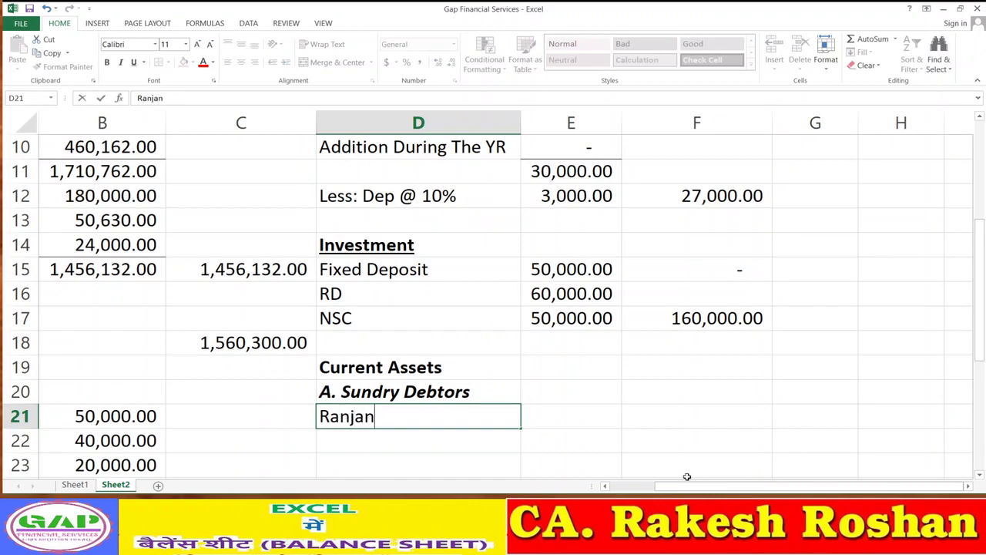
pyautogui.write(' Kumar Jha')
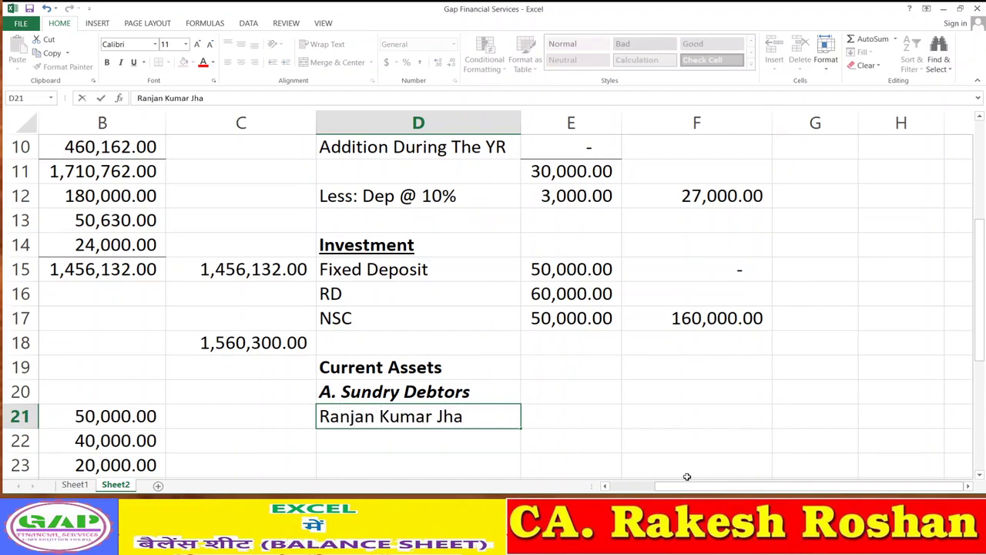
pyautogui.press('Return')
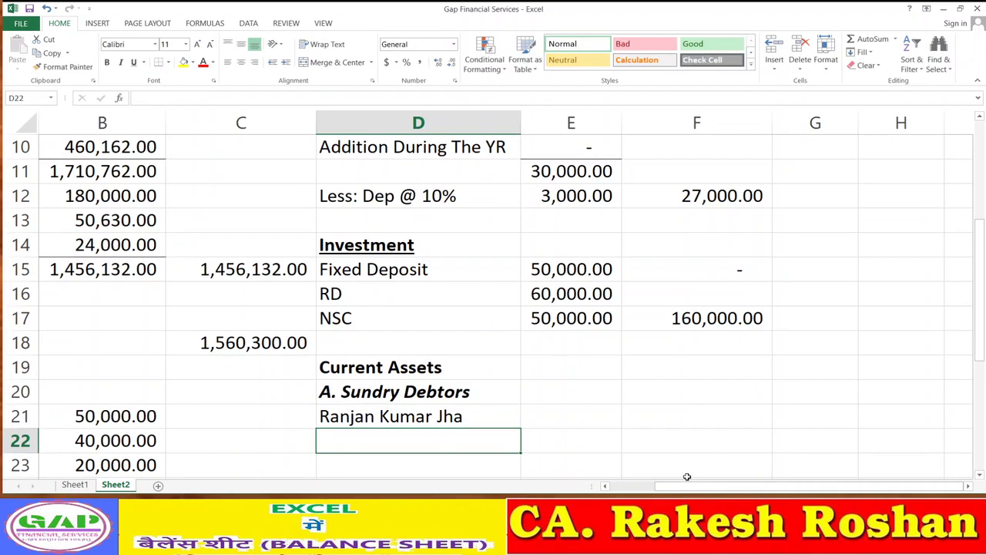
pyautogui.write('Birju ')
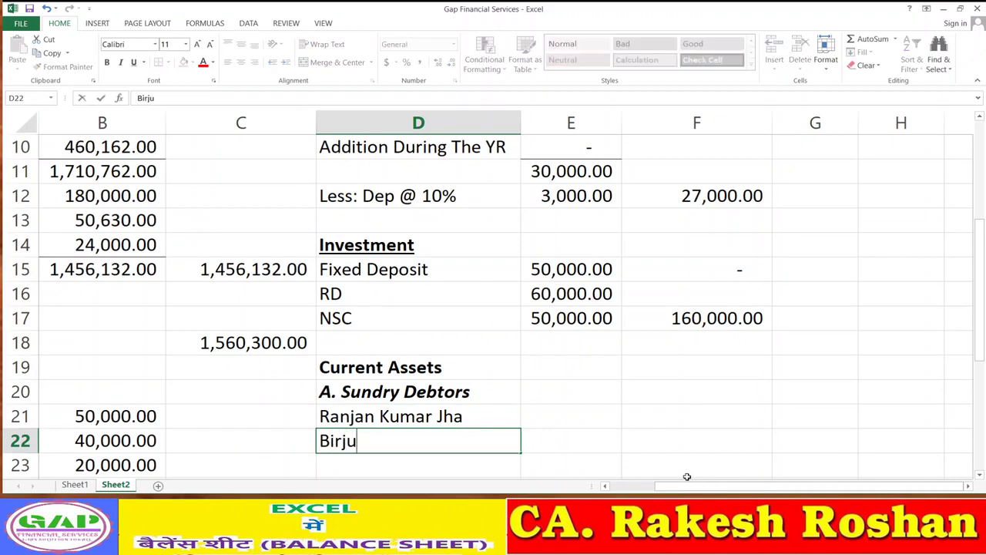
pyautogui.write('Kumar ')
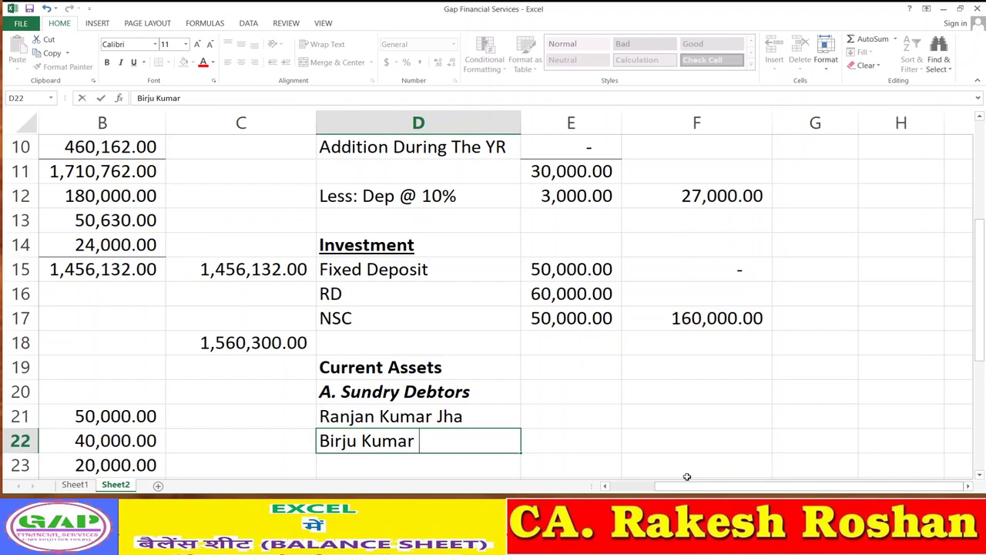
pyautogui.write('Jha')
pyautogui.press('Return')
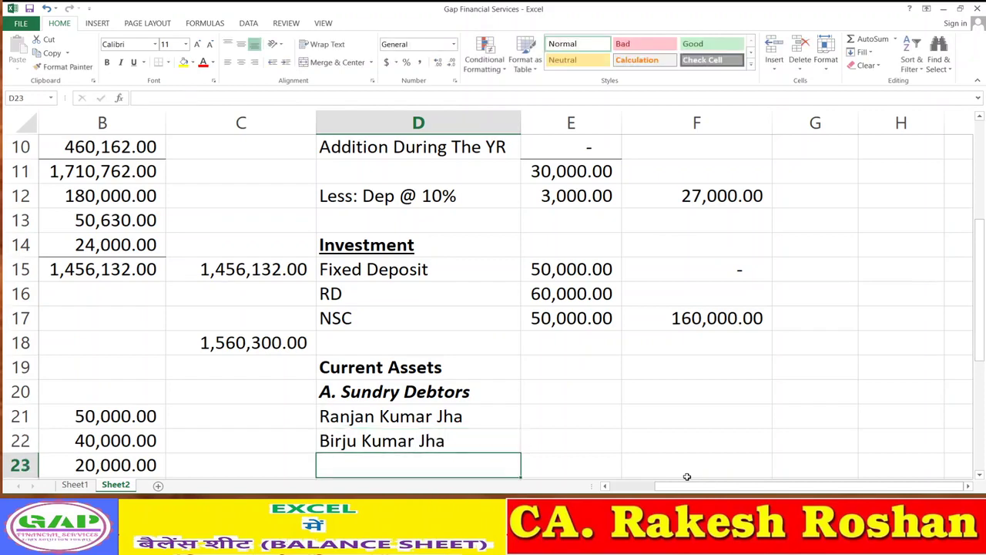
pyautogui.write('Sanjit')
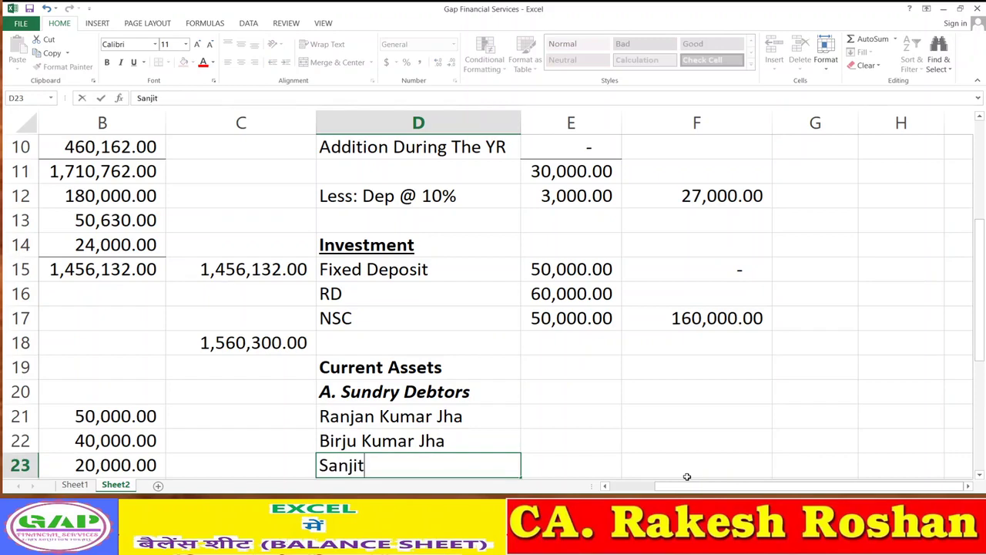
pyautogui.write(' Kesari')
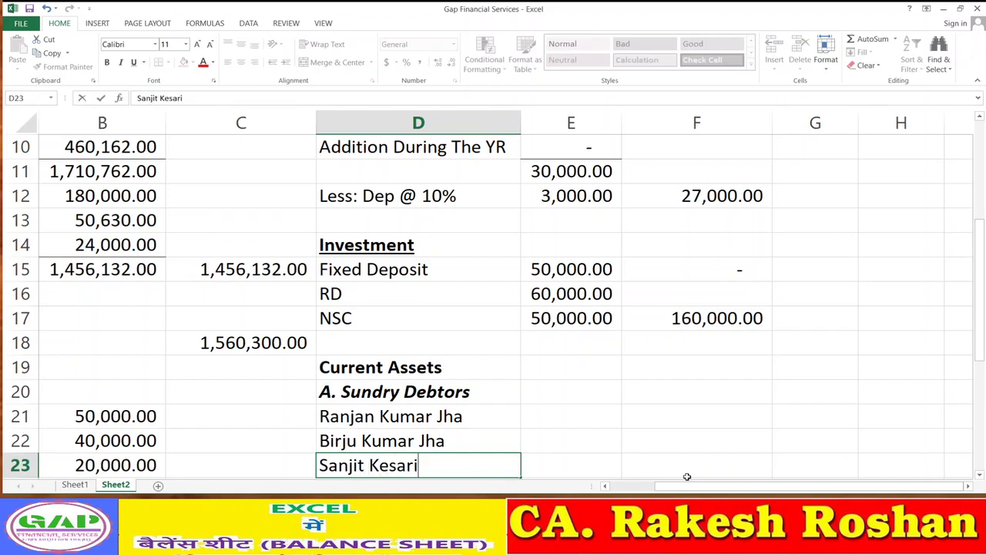
pyautogui.press('Return')
# Enter debtor amounts 50,000, 40,000 and 20,000 in E21:E23.
pyautogui.press('Up')
pyautogui.press('Up')
pyautogui.press('Right')
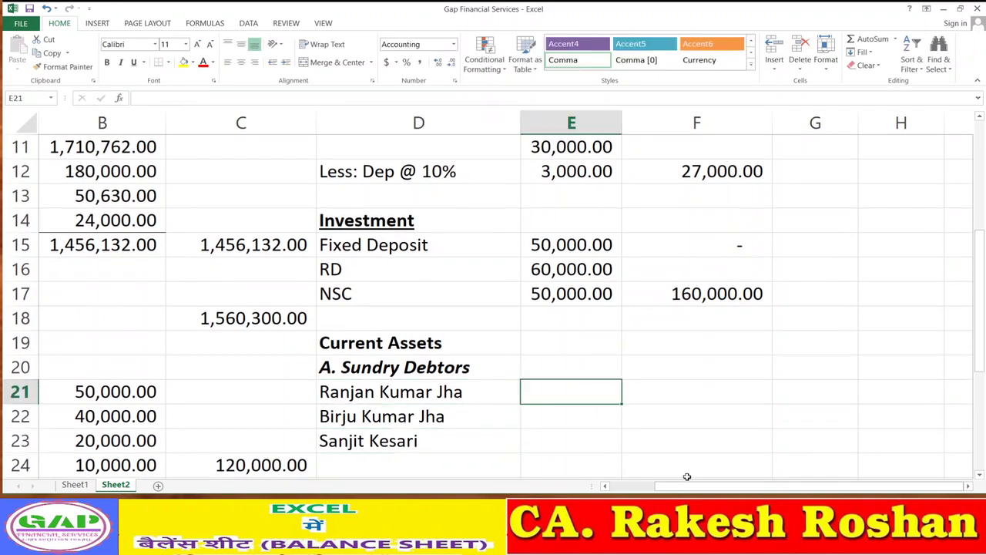
pyautogui.write('50000')
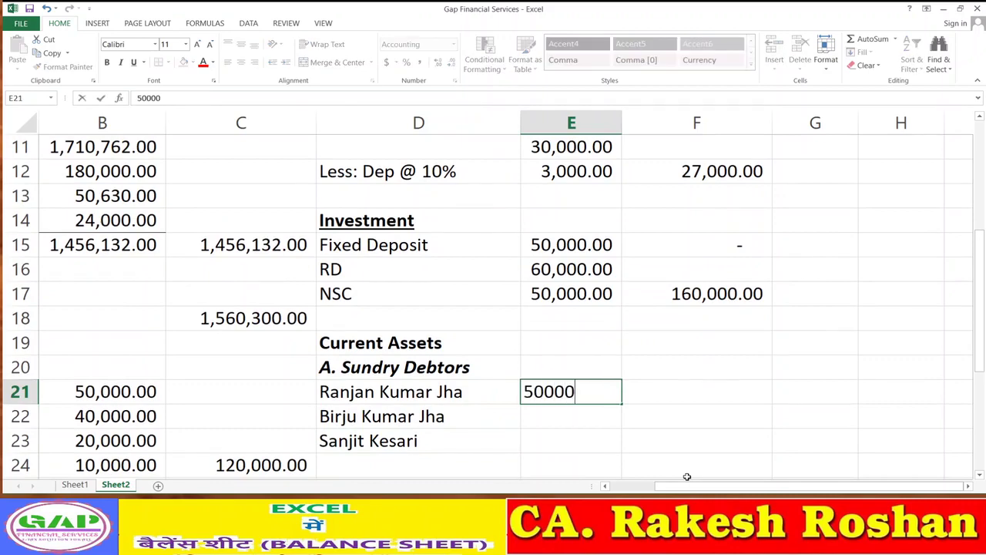
pyautogui.press('Return')
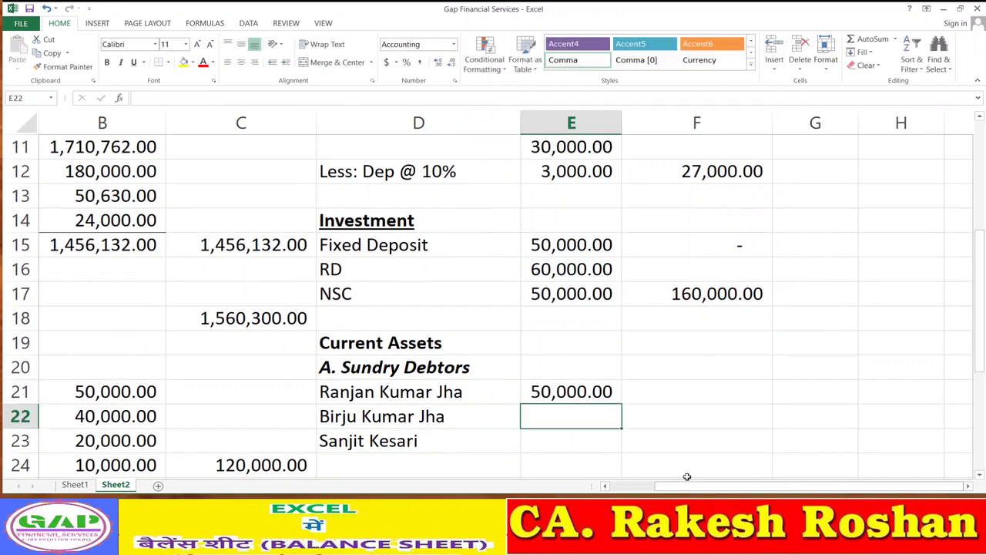
pyautogui.write('40000')
pyautogui.press('Return')
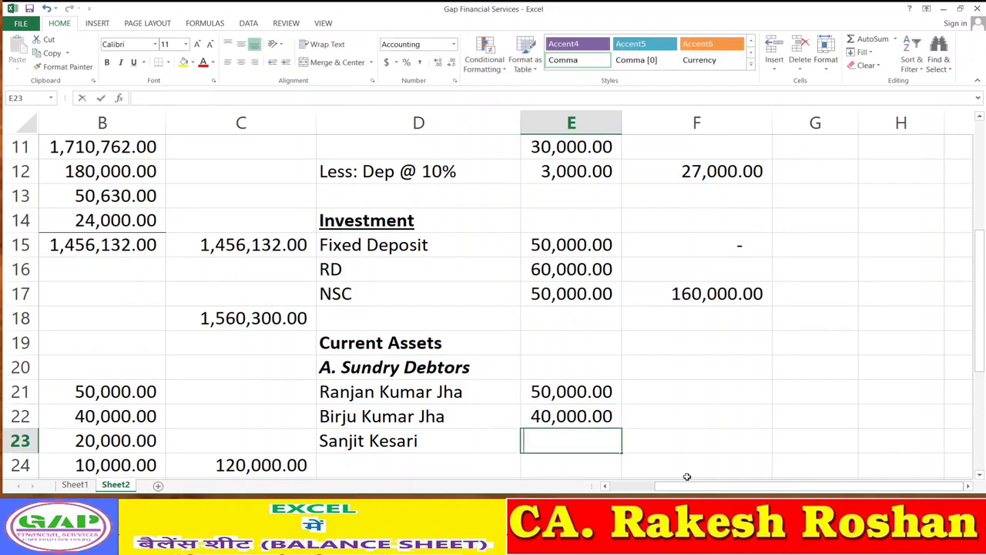
pyautogui.write('20000')
pyautogui.press('Return')
# Total the debtors in F23 with =SUM(E21:E23), giving 110,000.00.
pyautogui.press('Up')
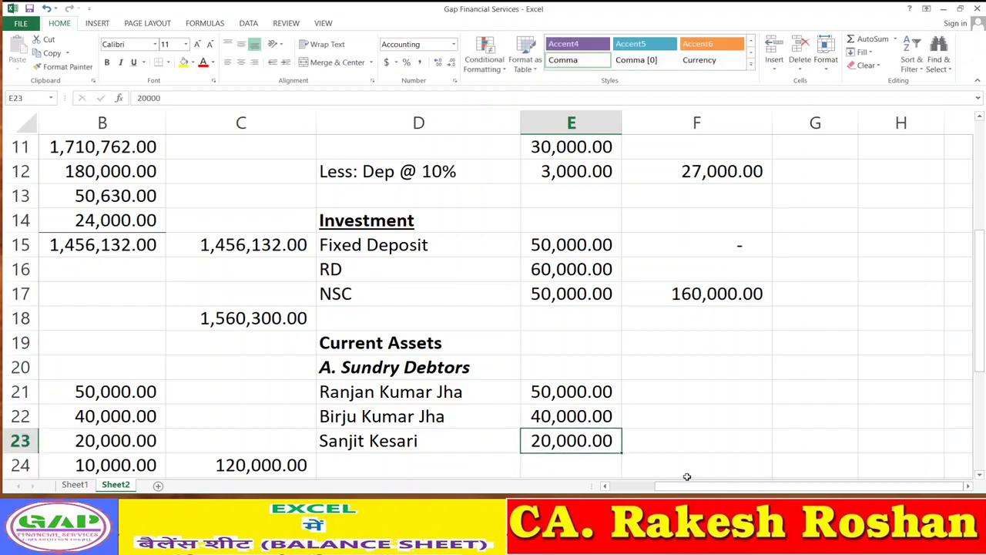
pyautogui.press('Right')
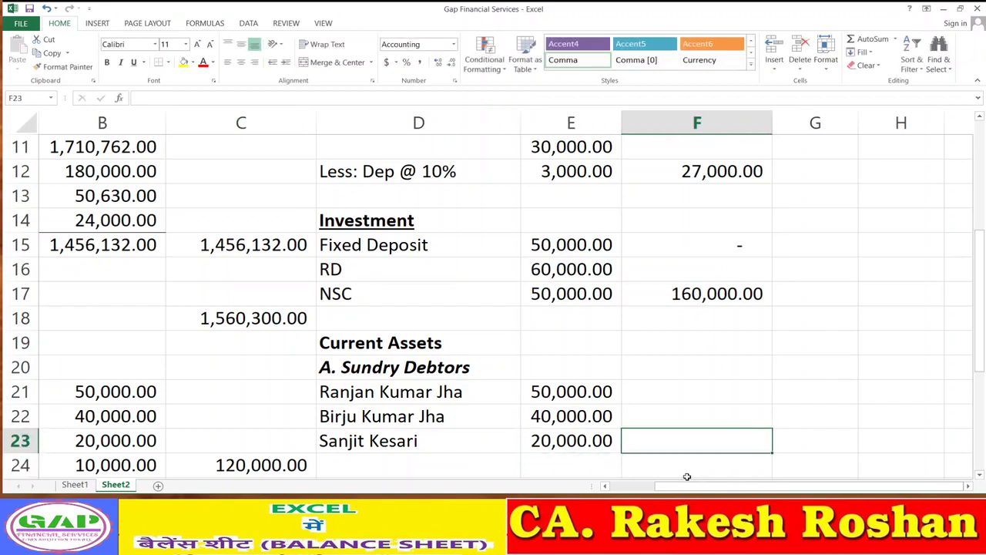
pyautogui.write('=s')
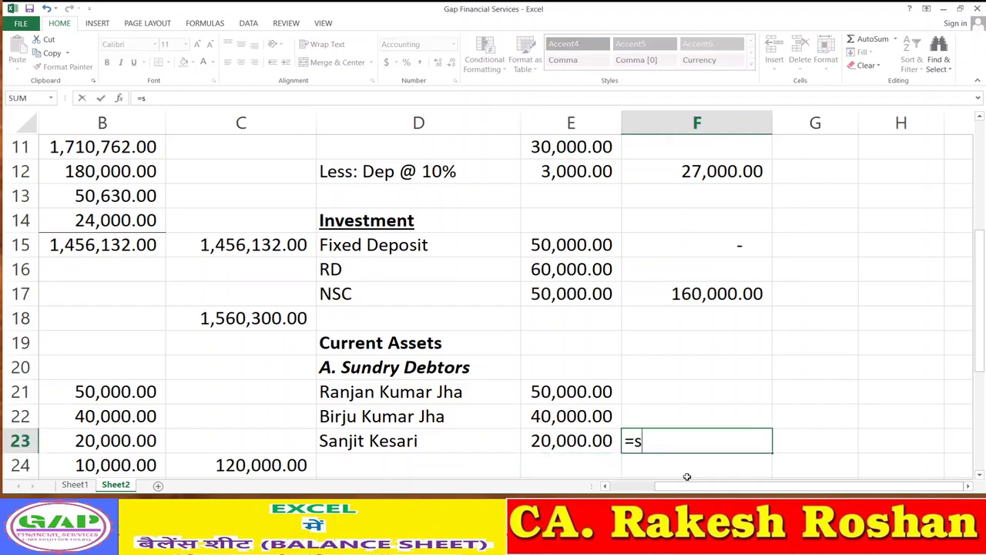
pyautogui.write('um(')
pyautogui.press('Left')
pyautogui.hotkey('shift', 'Up')
pyautogui.hotkey('shift', 'Up')
pyautogui.write(')')
pyautogui.press('Return')
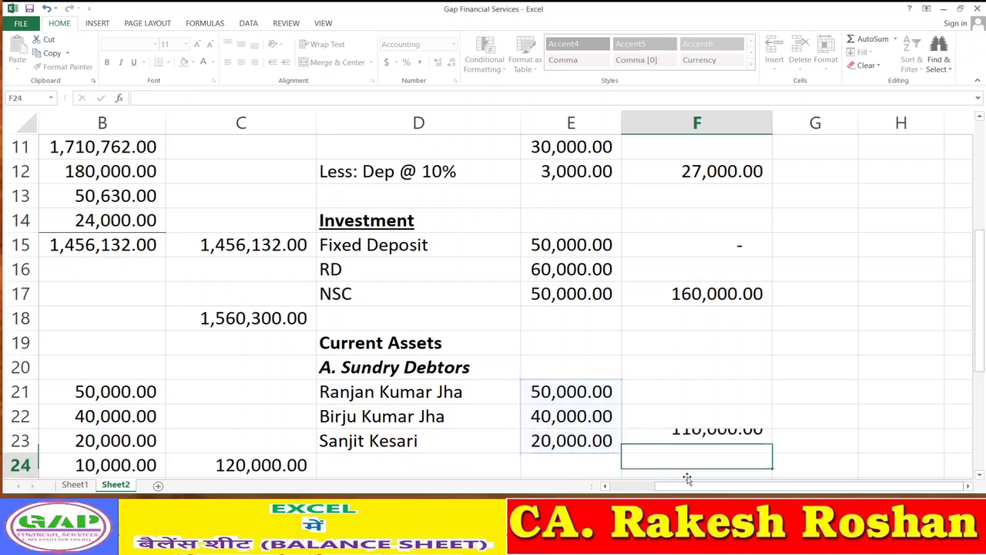
pyautogui.press('Up')
pyautogui.press('Up')
pyautogui.press('Up')
pyautogui.press('Up')
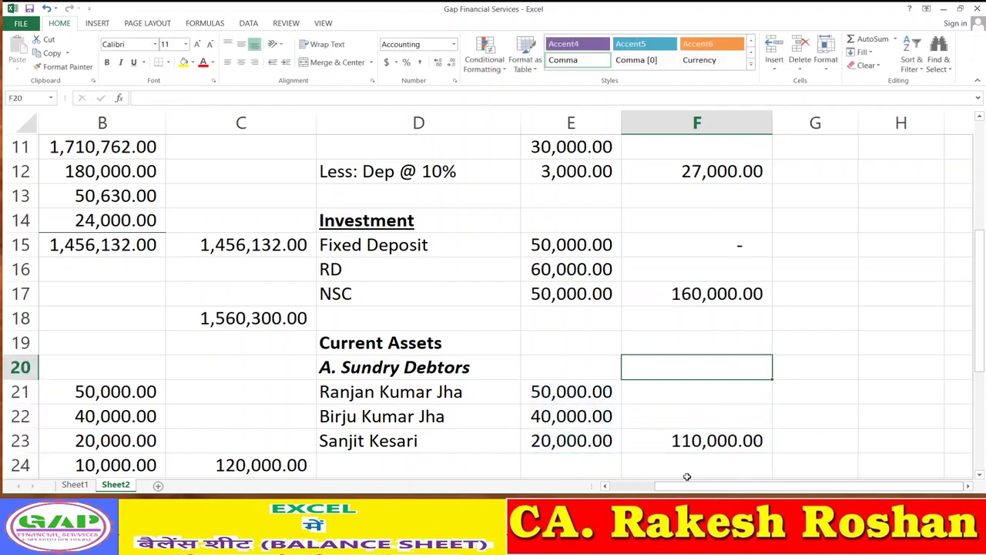
pyautogui.press('Left')
pyautogui.press('Left')
pyautogui.press('Up')
# Underline the Current Assets and A. Sundry Debtors headings.
pyautogui.hotkey('ctrl', 'u')
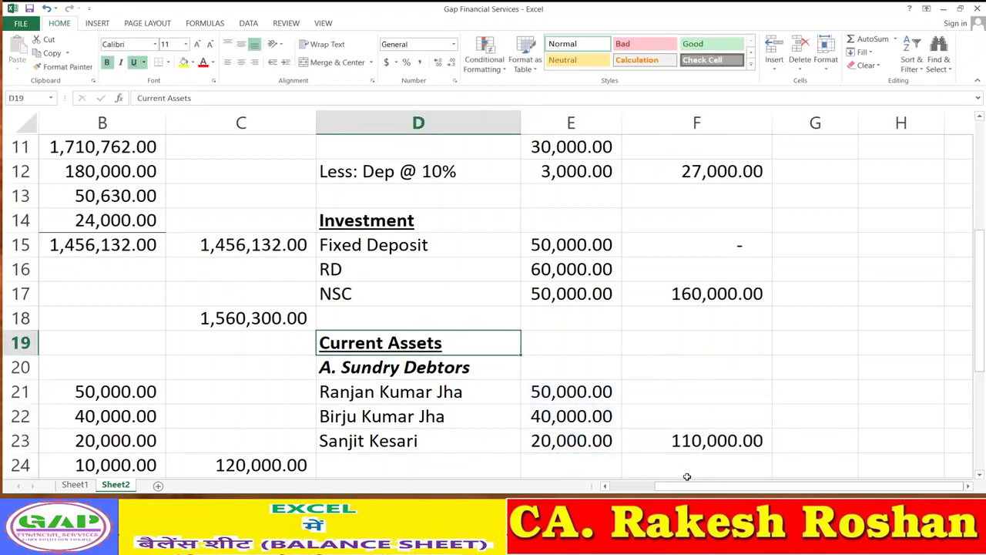
pyautogui.press('Down')
pyautogui.hotkey('ctrl', 'u')
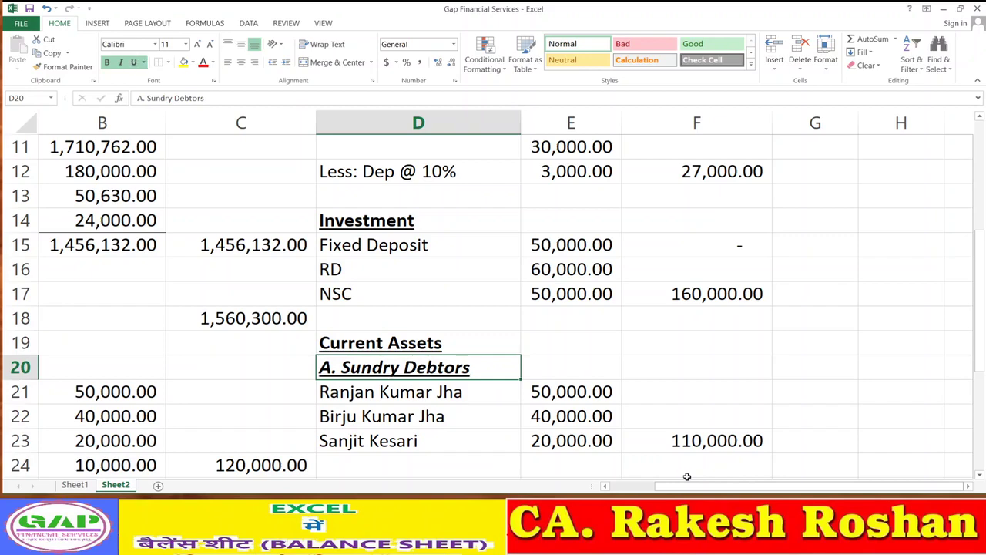
pyautogui.press('Down')
pyautogui.press('Down')
pyautogui.press('Down')
pyautogui.press('Down')
pyautogui.press('Down')
pyautogui.press('Down')
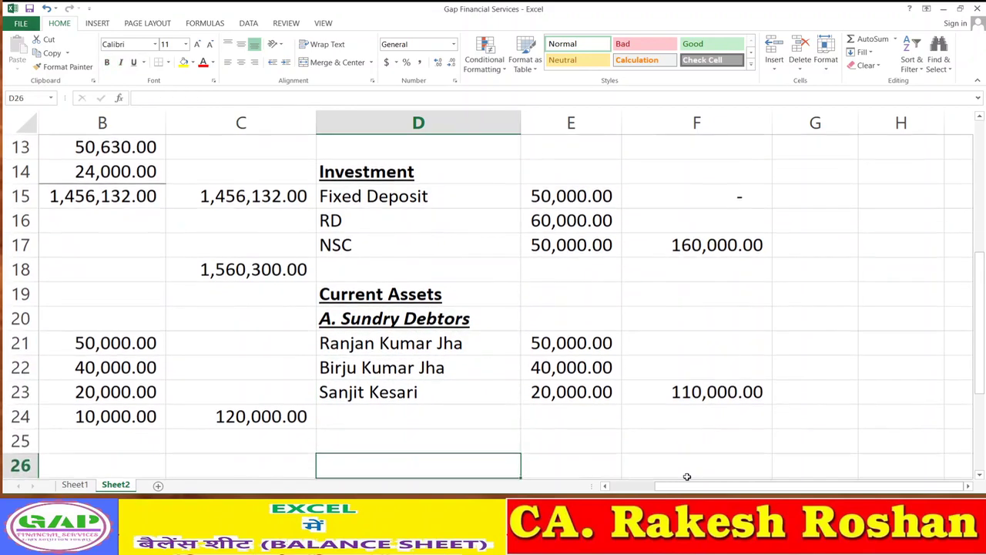
pyautogui.press('Up')
pyautogui.press('Up')
pyautogui.press('Down')
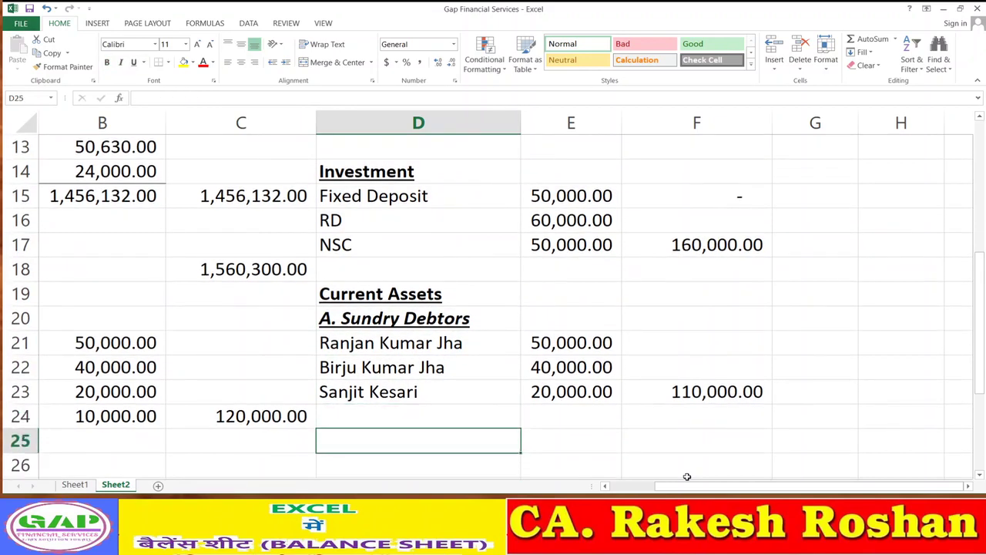
# Add a bold, underlined 'B. Loans & Advaces' heading in D25.
pyautogui.write('b')
pyautogui.press('BackSpace')
pyautogui.press('BackSpace')
pyautogui.write('B. ')
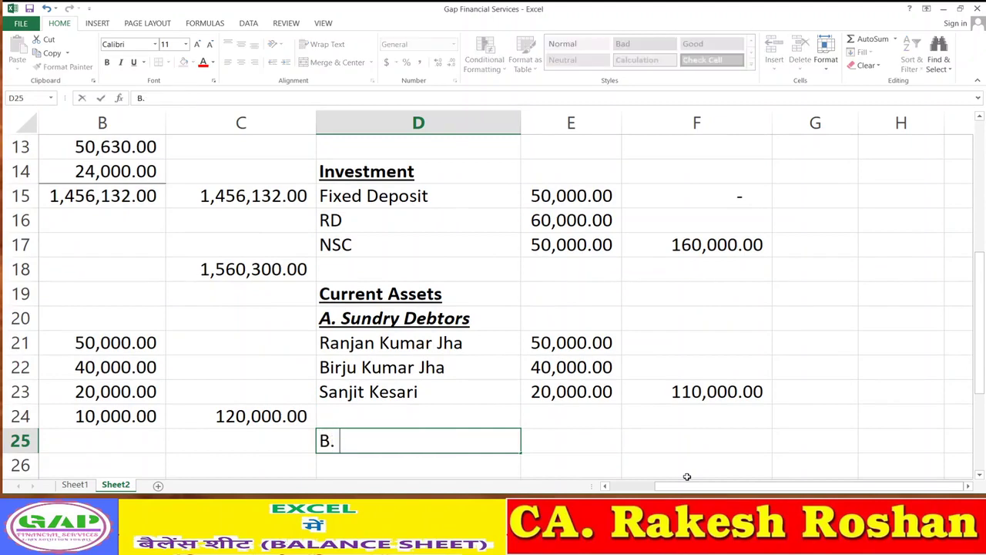
pyautogui.write('Loans & Ad')
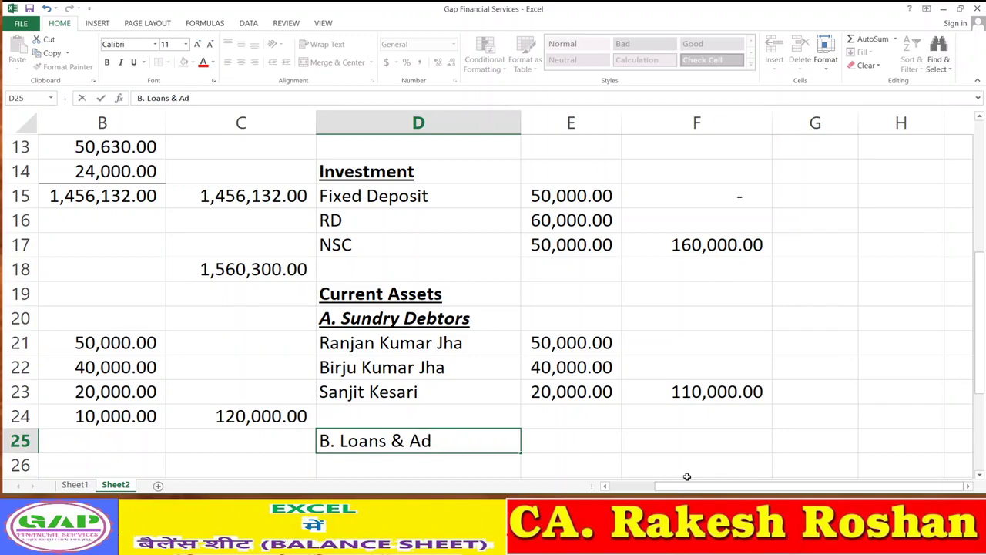
pyautogui.write('vaces')
pyautogui.press('Return')
pyautogui.press('Up')
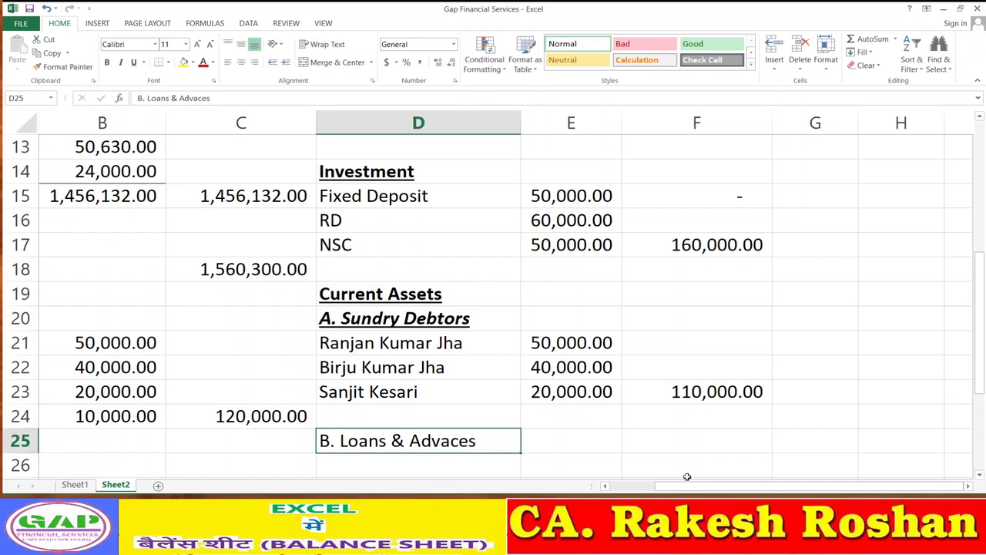
pyautogui.hotkey('ctrl', 'b')
pyautogui.hotkey('ctrl', 'u')
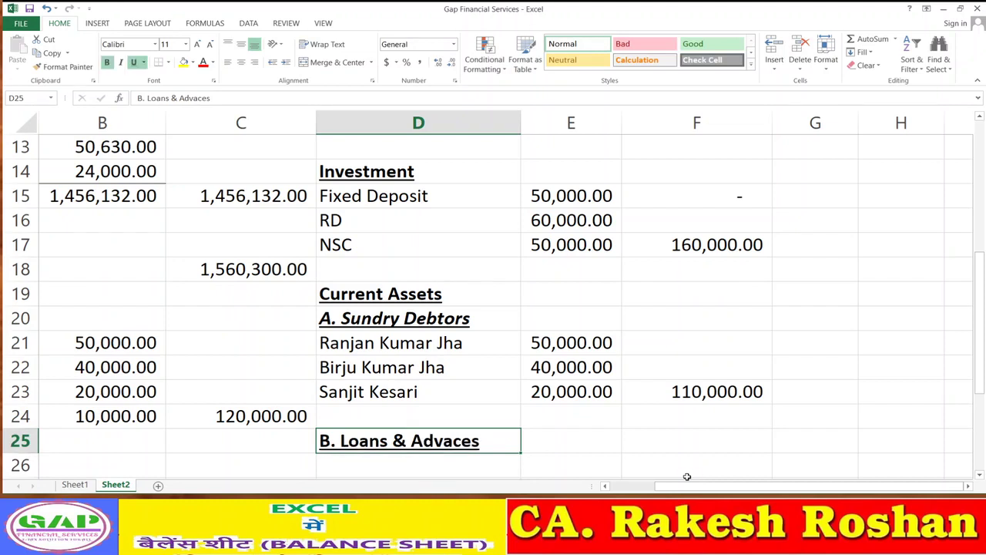
pyautogui.press('Down')
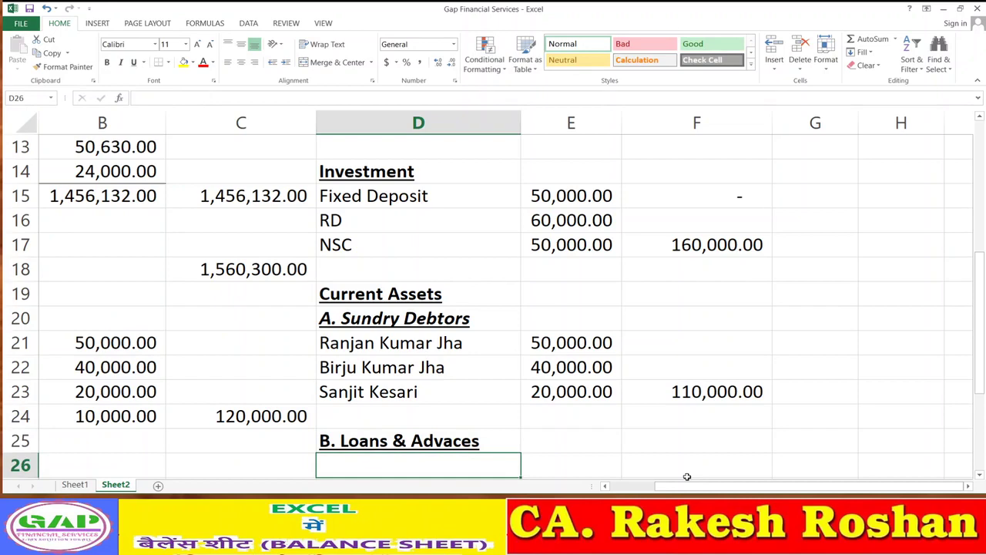
# Enter the two borrowers' names in D26:D27 with amounts 15000 and 5000 in E26:E27.
pyautogui.write('Ab')
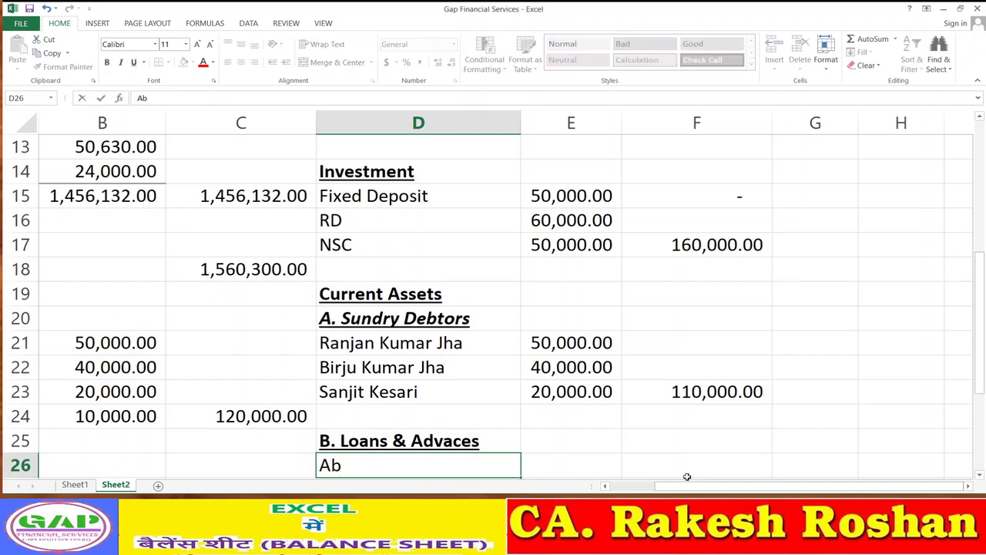
pyautogui.write('hyash K')
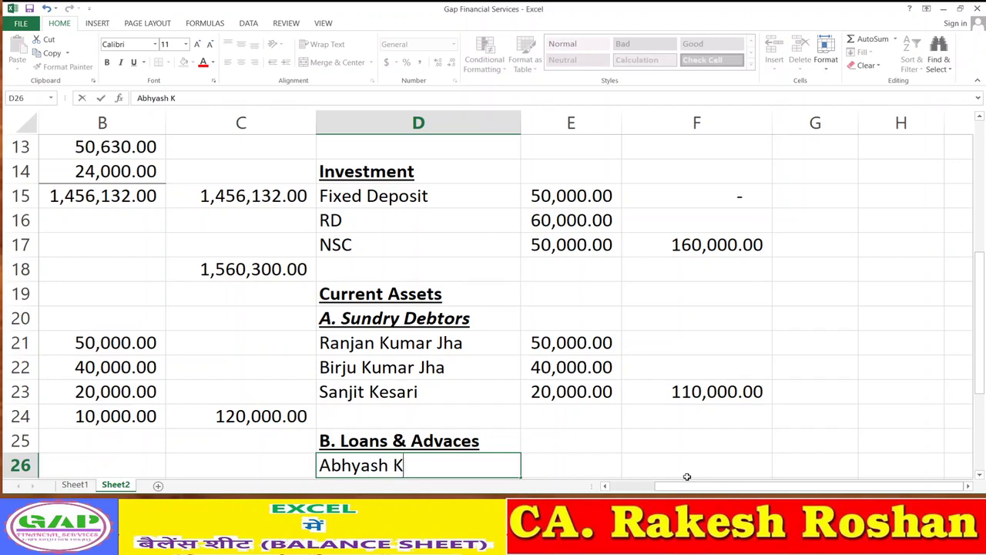
pyautogui.write('umar Jha')
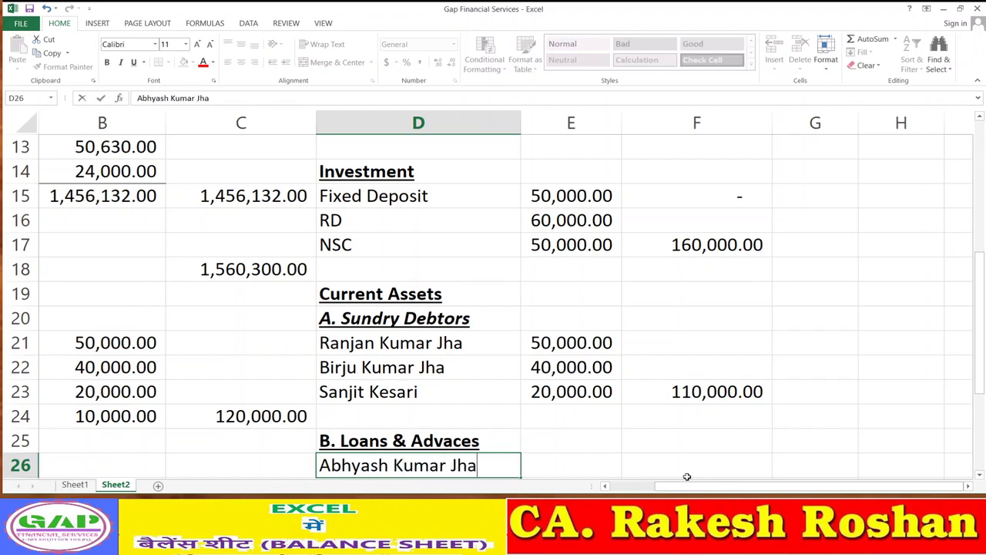
pyautogui.press('Return')
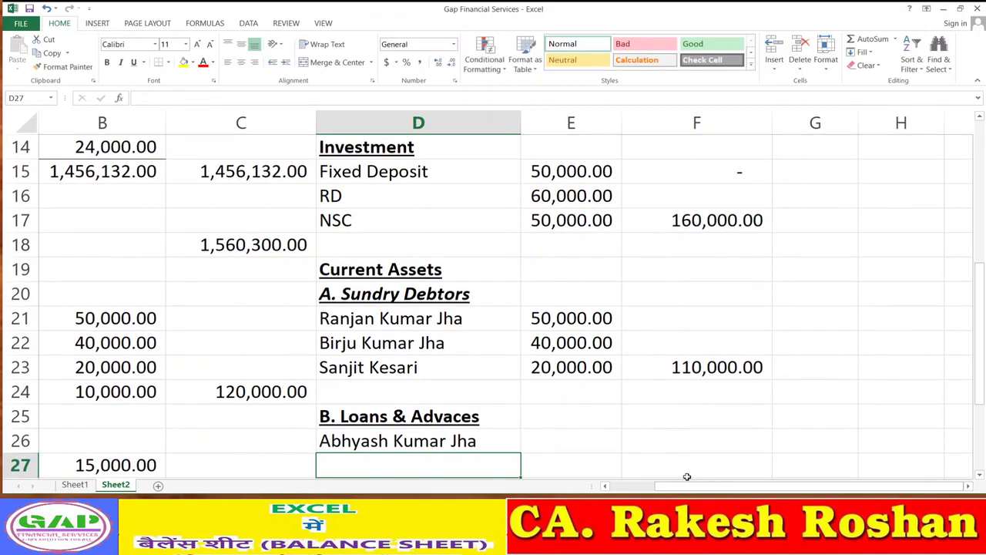
pyautogui.write('A')
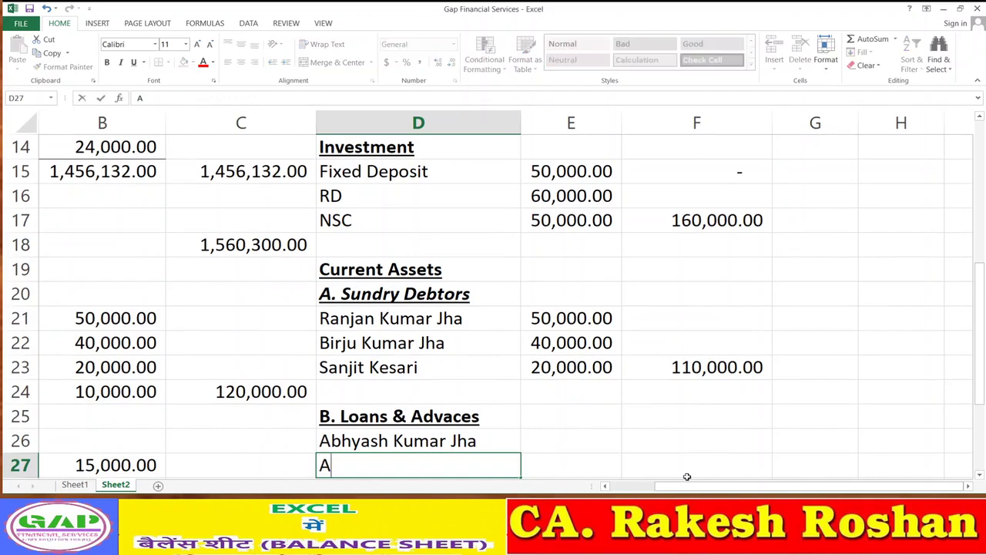
pyautogui.write('ngad Kumar Jha')
pyautogui.press('Return')
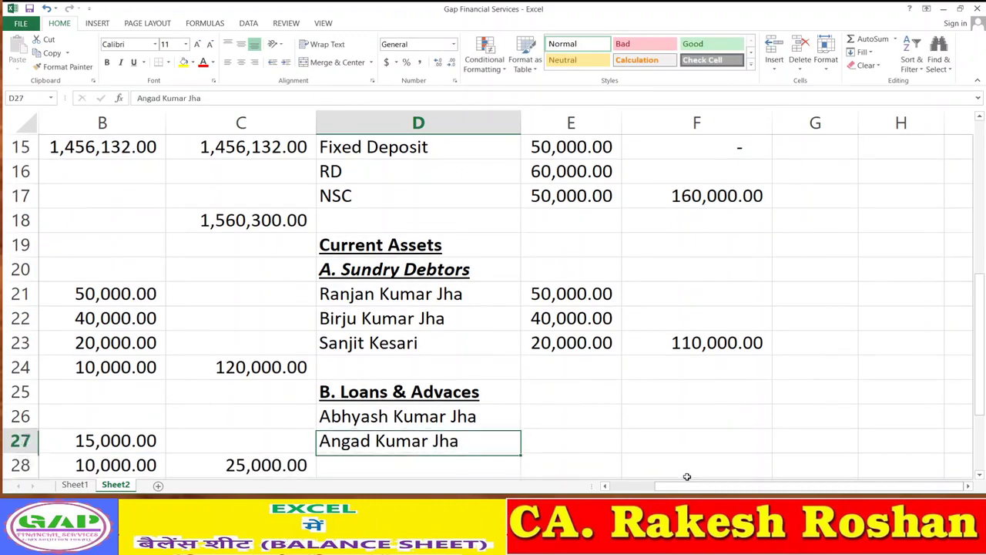
pyautogui.press('Up')
pyautogui.press('Right')
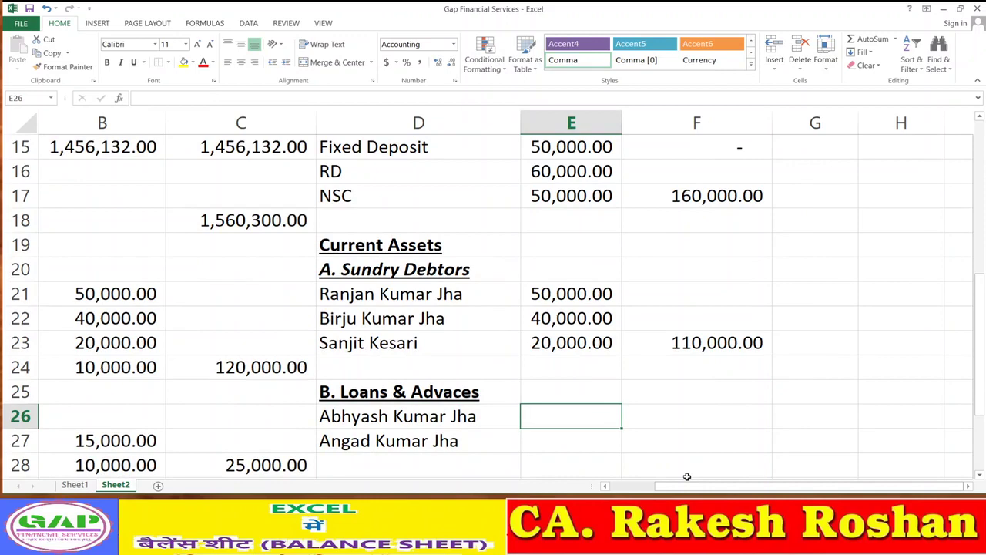
pyautogui.write('15000')
pyautogui.press('Return')
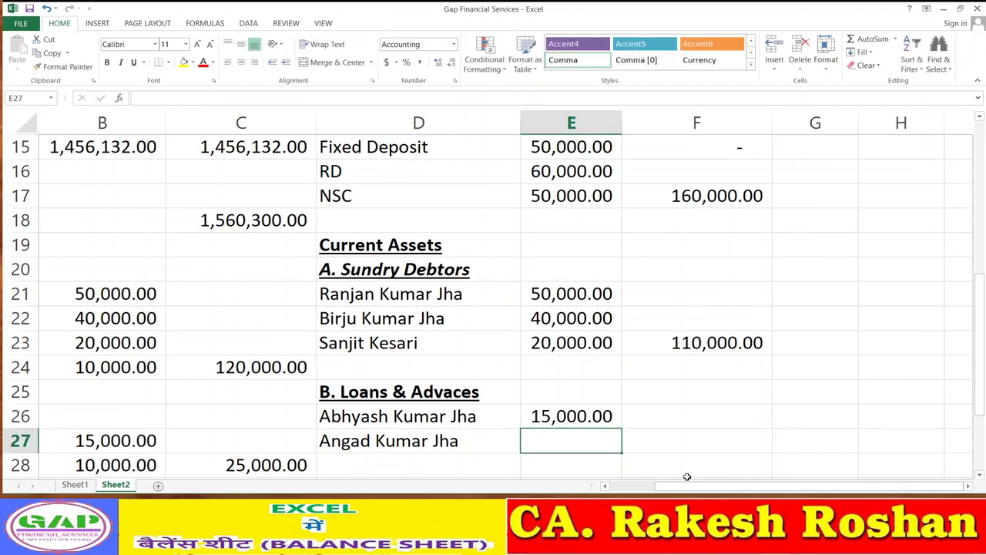
pyautogui.write('5000')
pyautogui.press('Return')
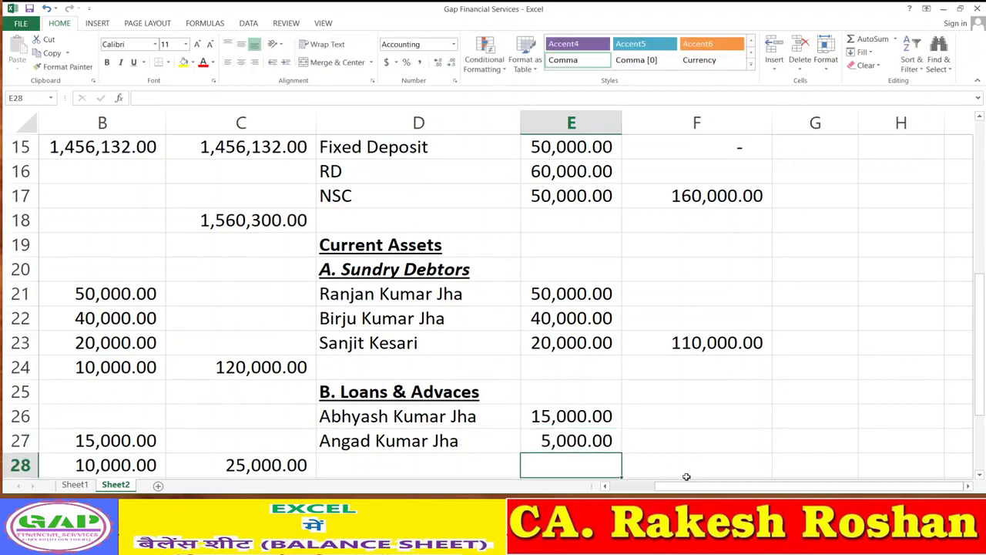
# Total the loans in F27 with =SUM(E26:E27), giving 20,000.00.
pyautogui.press('Up')
pyautogui.press('Right')
pyautogui.write('=')
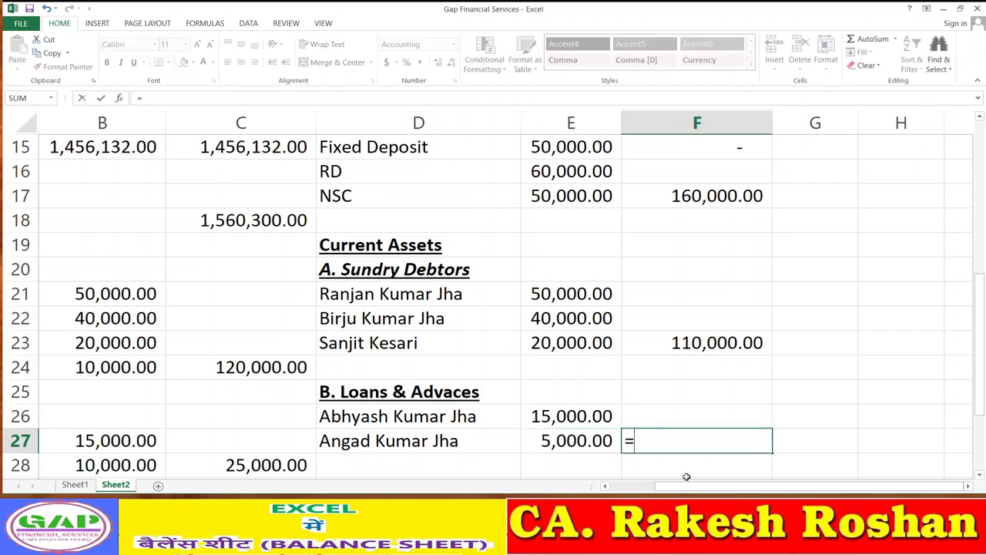
pyautogui.write('sum(')
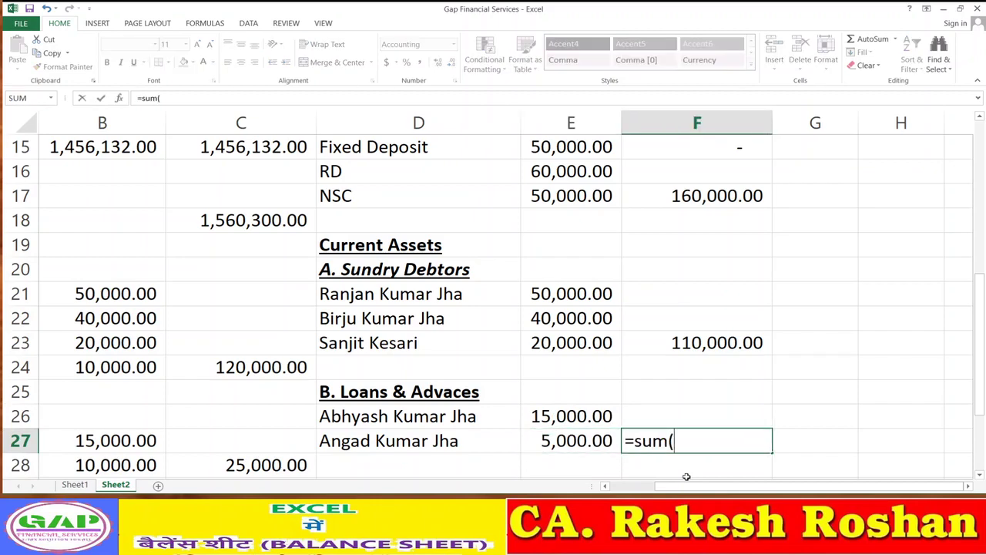
pyautogui.press('Left')
pyautogui.hotkey('shift', 'Up')
pyautogui.write(')')
pyautogui.press('Return')
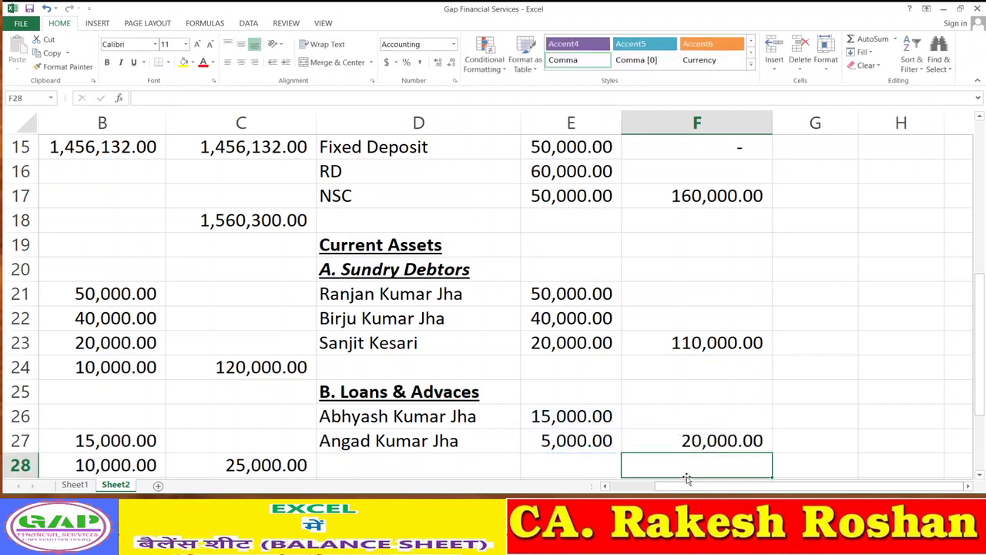
pyautogui.press('Down')
pyautogui.press('Down')
pyautogui.press('Down')
pyautogui.press('Down')
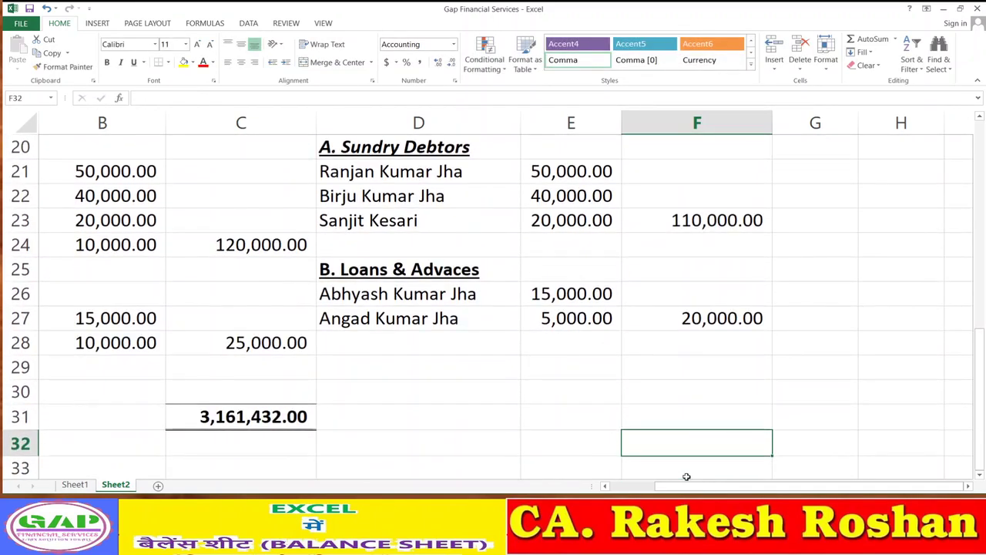
# Add a bold, underlined 'C. Closing Stock' heading in D29.
pyautogui.press('Up')
pyautogui.press('Up')
pyautogui.press('Up')
pyautogui.press('Left')
pyautogui.press('Left')
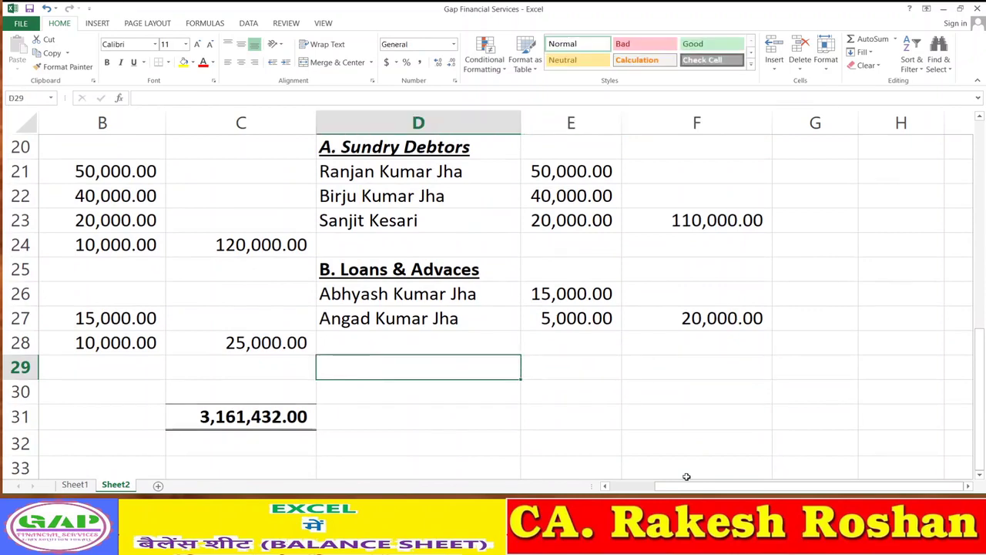
pyautogui.write('Current Assets')
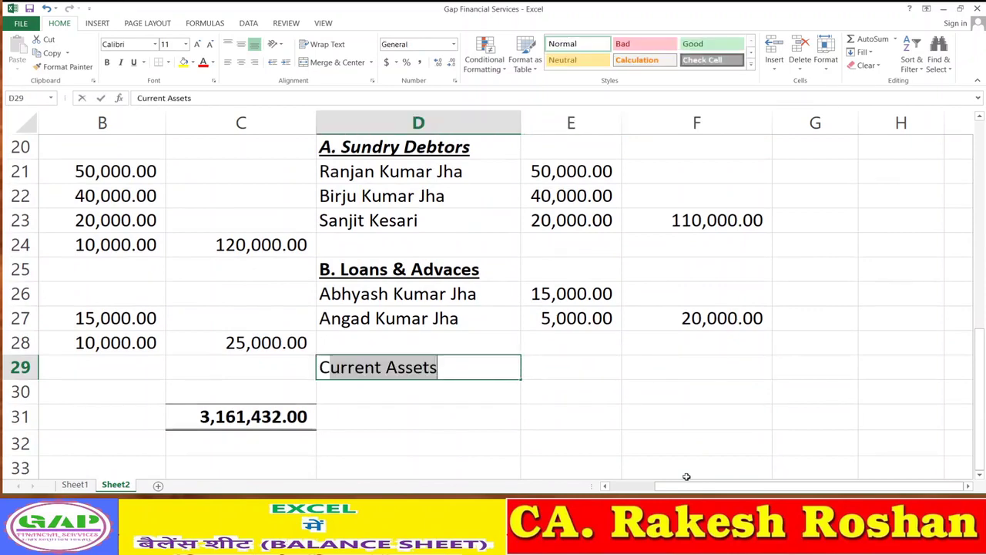
pyautogui.write('.')
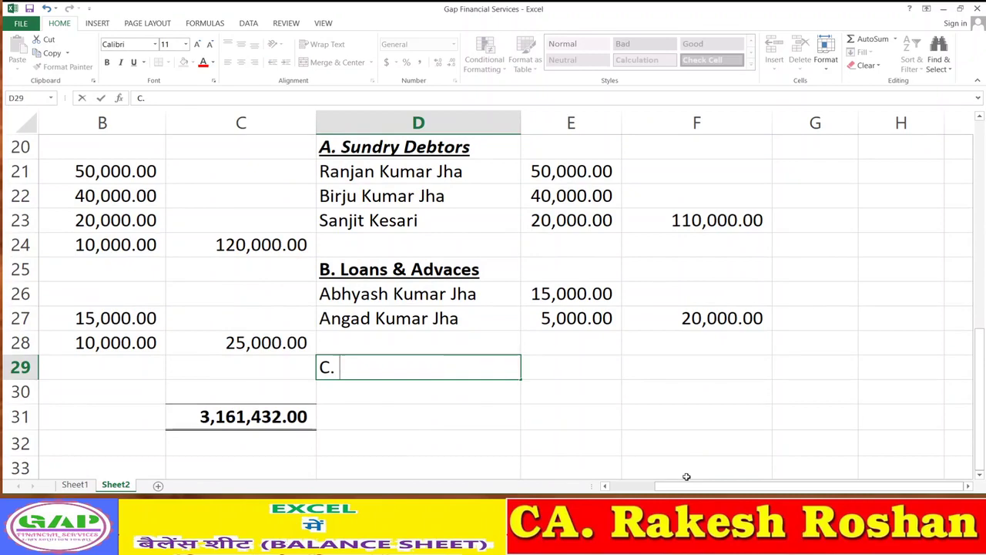
pyautogui.write(' S')
pyautogui.press('BackSpace')
pyautogui.write('Closin')
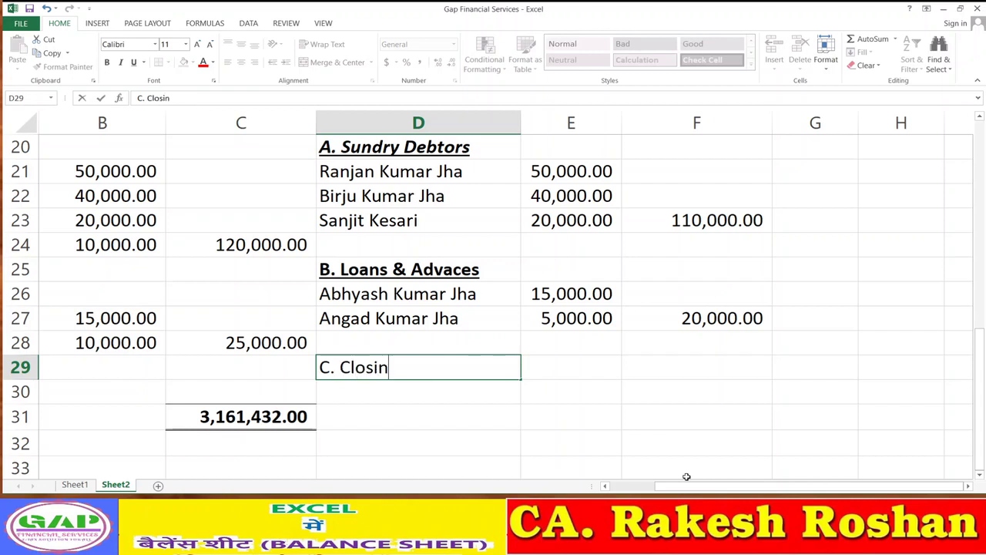
pyautogui.write('g Stock')
pyautogui.press('Return')
pyautogui.press('Up')
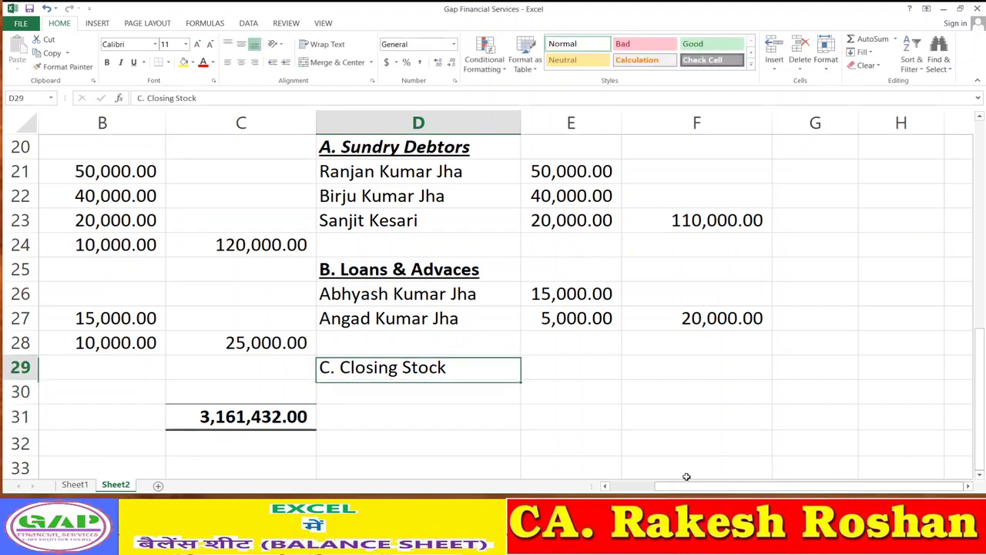
pyautogui.hotkey('ctrl', 'b')
pyautogui.hotkey('ctrl', 'u')
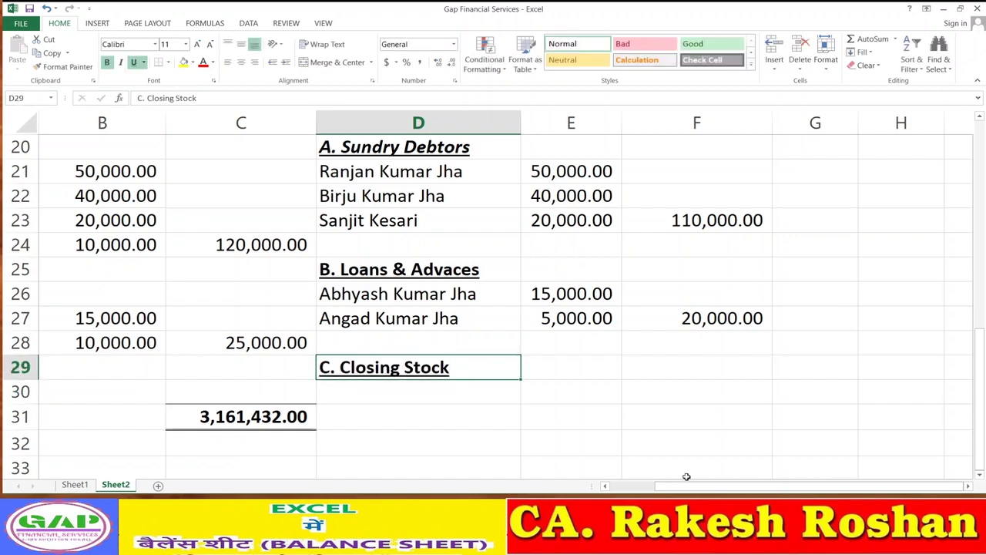
# Link F29 to Sheet1!D13 so closing stock shows 2,530,630.00.
pyautogui.click(696, 367)
pyautogui.write('=')
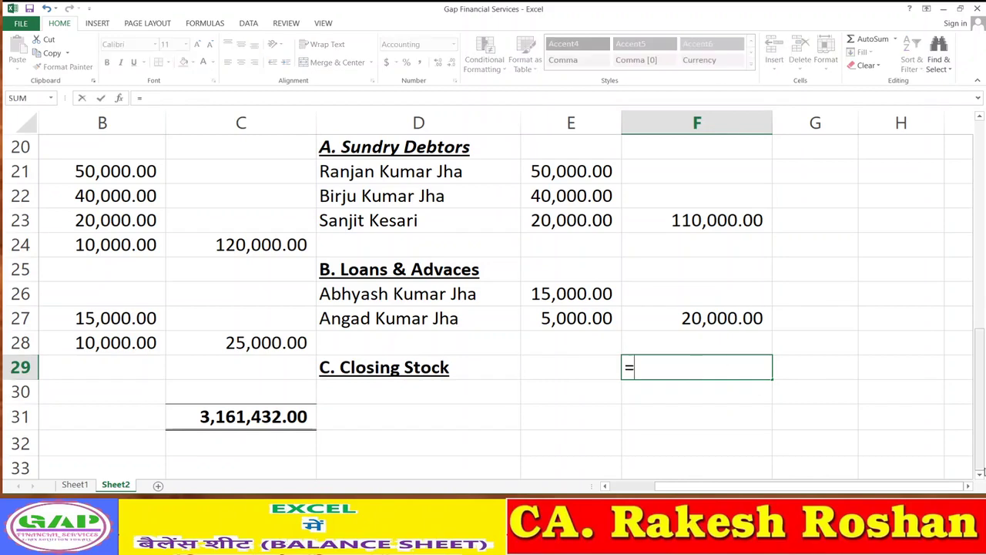
pyautogui.click(75, 485)
pyautogui.scroll(5, 479, 337)
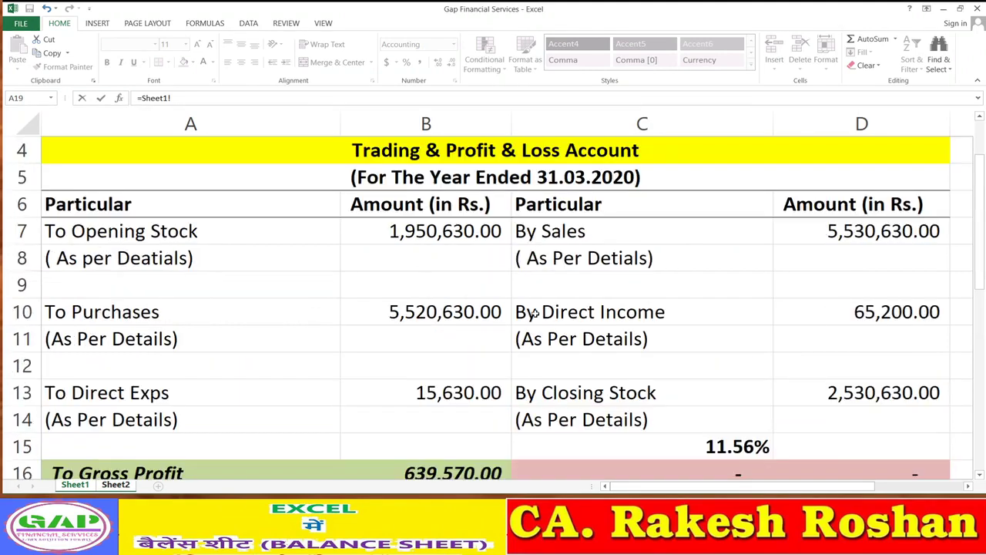
pyautogui.click(876, 394)
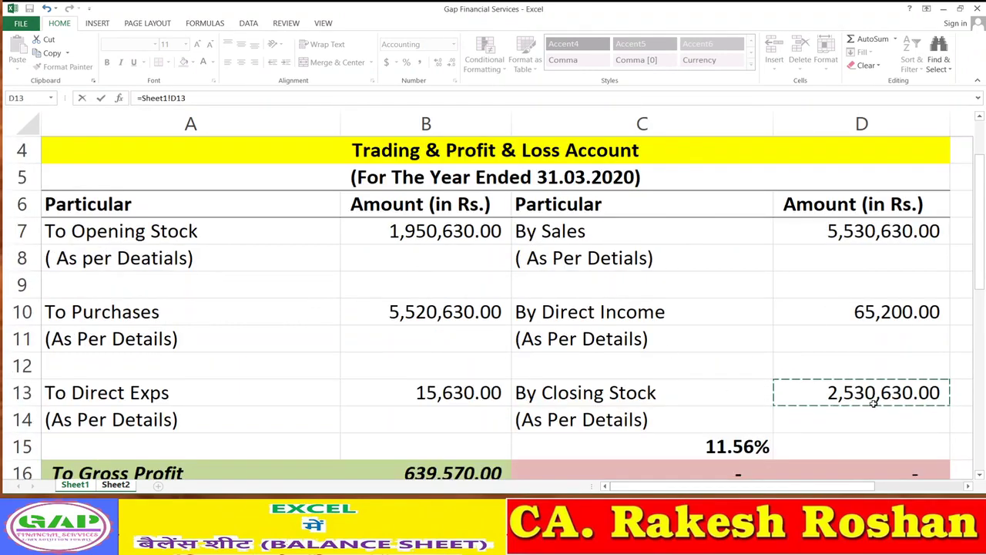
pyautogui.press('Return')
pyautogui.press('Up')
pyautogui.press('Left')
pyautogui.press('Left')
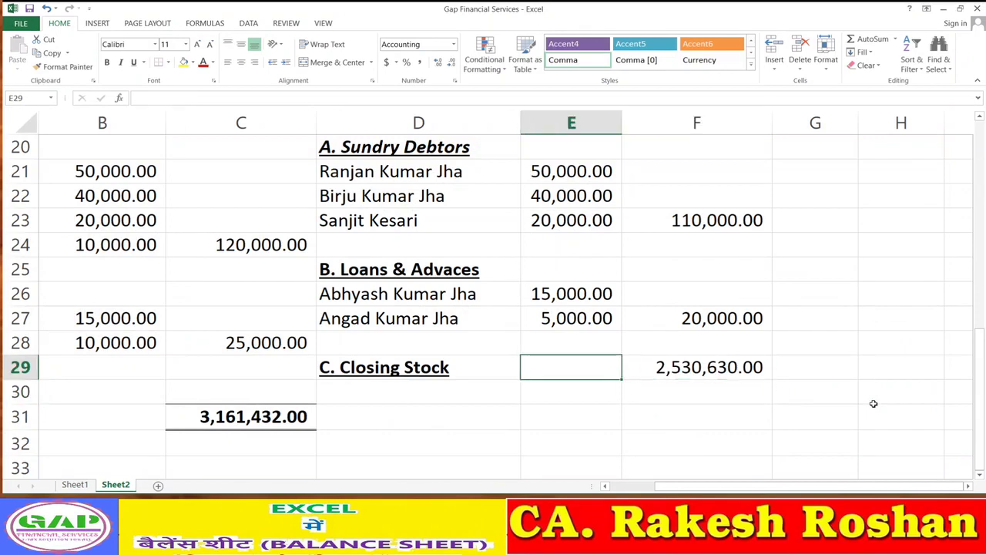
pyautogui.press('Down')
pyautogui.press('Down')
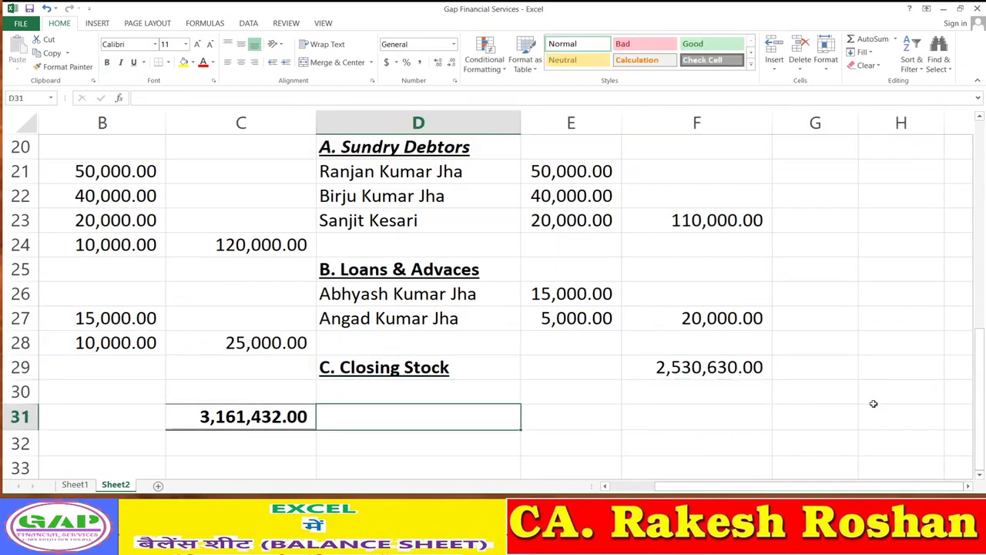
# Type the 'D.Cash & Bank Balnces' heading in D31 and make it bold and underlined.
pyautogui.write('d')
pyautogui.press('BackSpace')
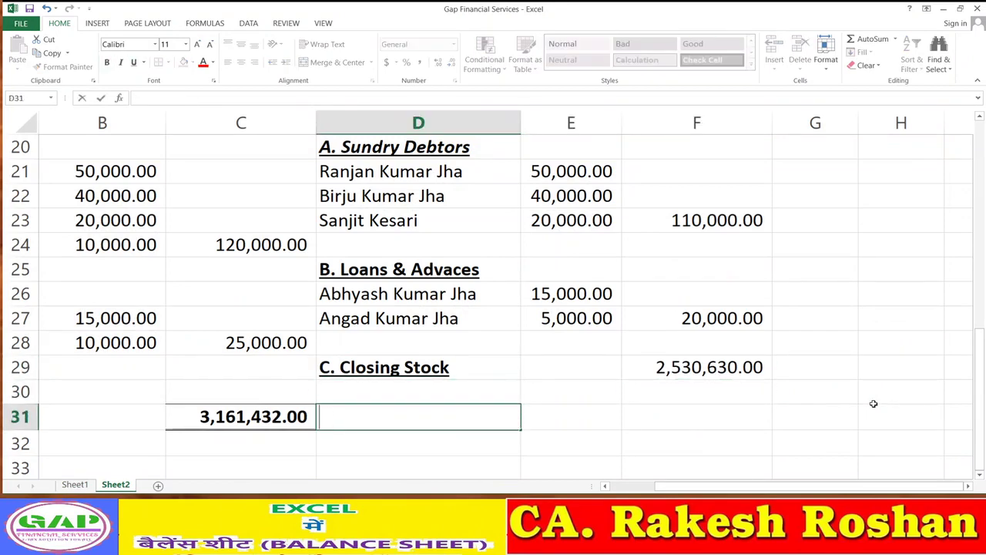
pyautogui.write('D,')
pyautogui.press('BackSpace')
pyautogui.write('.cASH ')
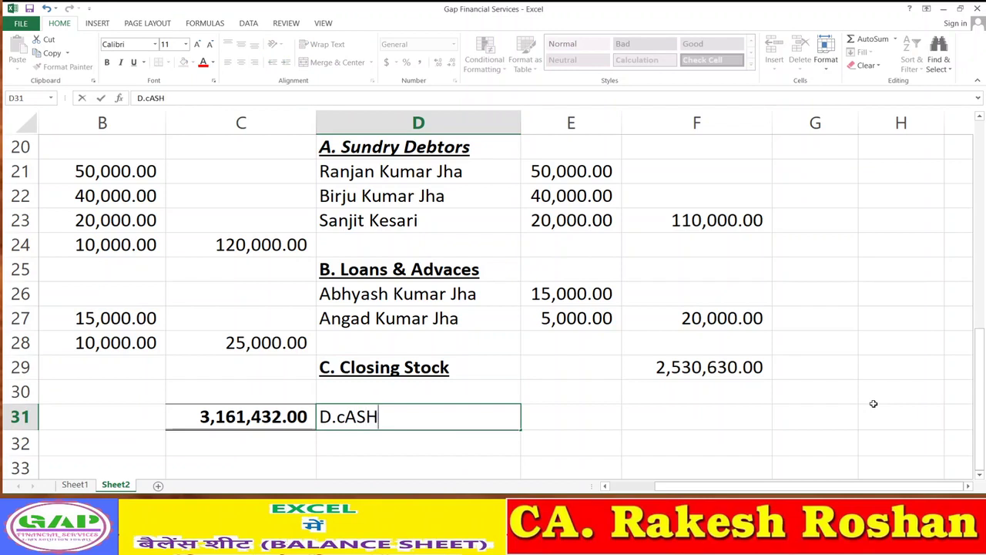
pyautogui.write('& ')
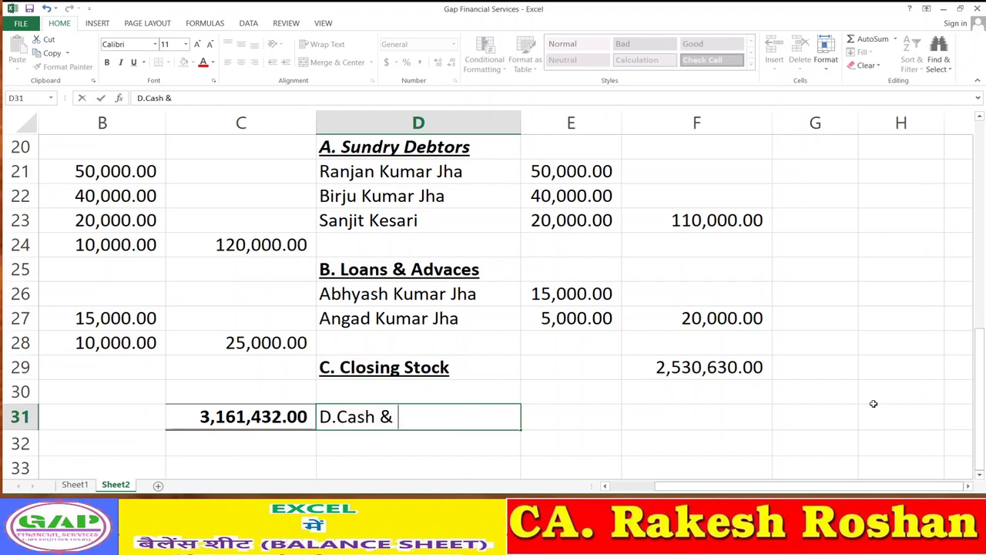
pyautogui.write('Bank Balnces')
pyautogui.press('Return')
pyautogui.press('Up')
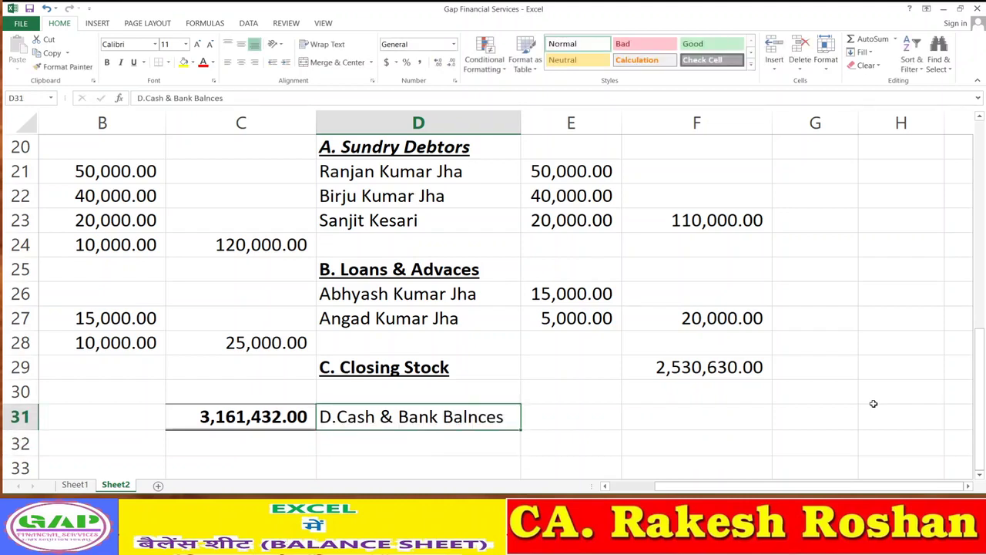
pyautogui.hotkey('ctrl', 'b')
pyautogui.hotkey('ctrl', 'u')
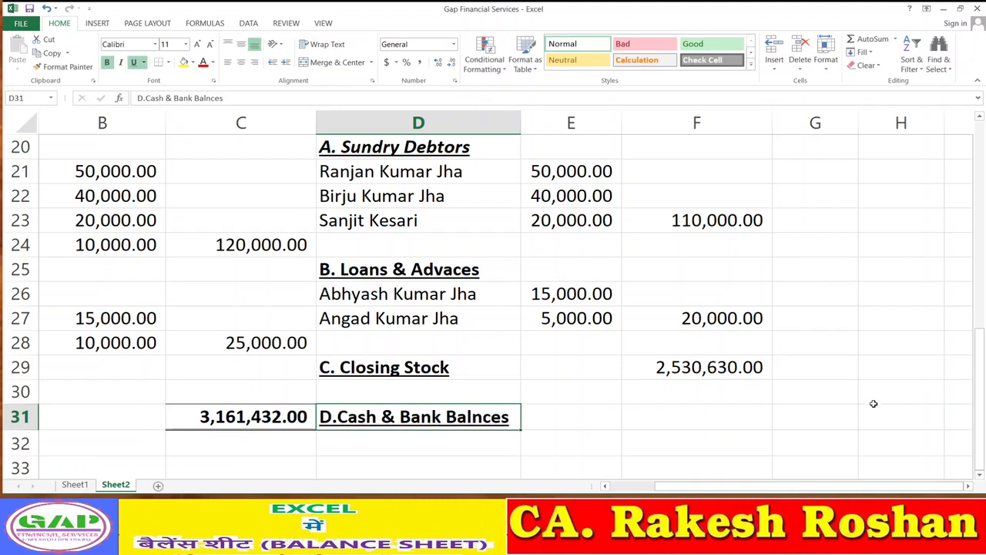
# Correct the heading's spelling to 'D.Cash & Bank Balances'.
pyautogui.press('F2')
pyautogui.press('Left')
pyautogui.press('Left')
pyautogui.press('Left')
pyautogui.press('Left')
pyautogui.write('a')
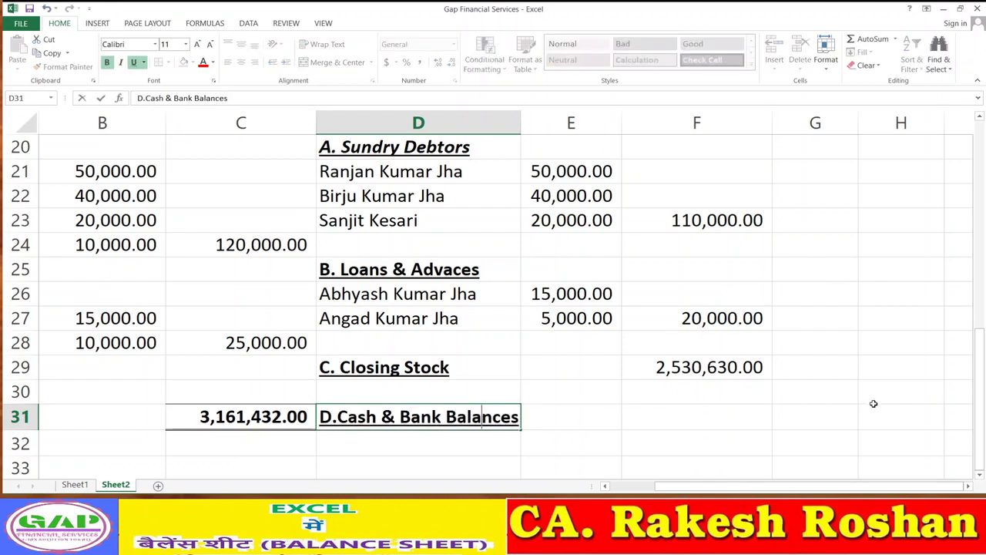
pyautogui.press('Return')
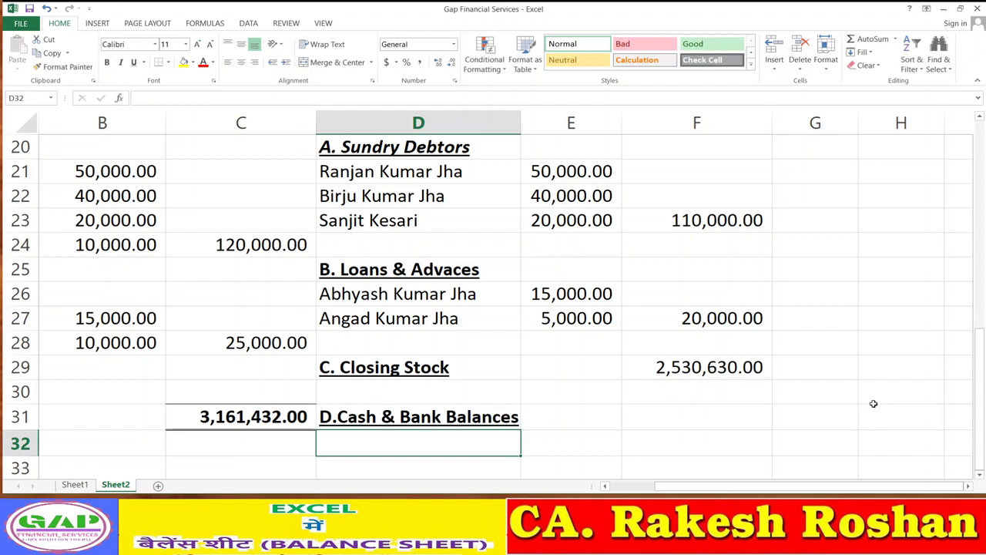
# Enter 'Bank Balnce' in D32 and '"SBI s/a' in D33 as plain, non-bold, non-underlined text.
pyautogui.write('Bank Balnce')
pyautogui.press('Return')
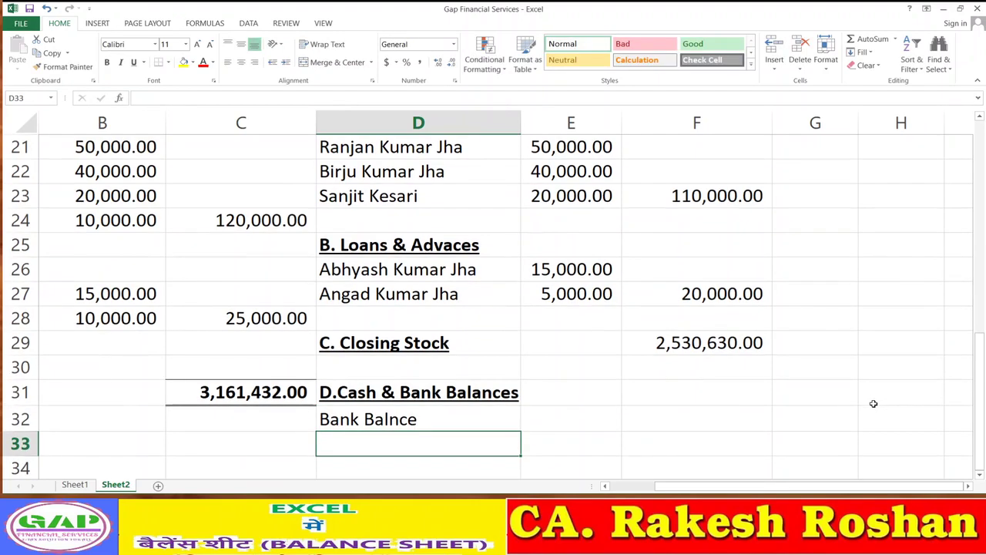
pyautogui.write('"')
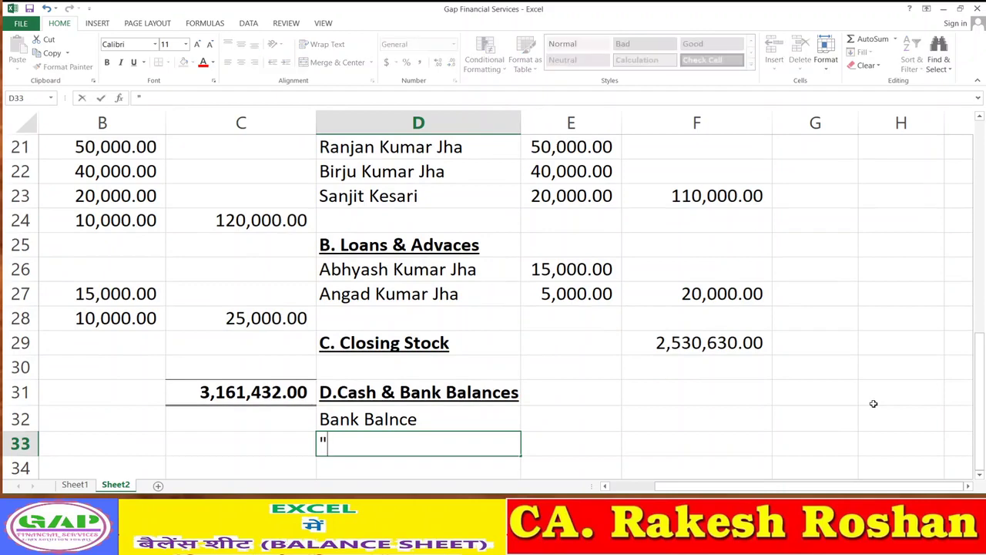
pyautogui.press('BackSpace')
pyautogui.write('"SBI')
pyautogui.write('/a')
pyautogui.hotkey('ctrl', 'Return')
pyautogui.hotkey('ctrl', 'b')
pyautogui.hotkey('ctrl', 'u')
pyautogui.scroll(-1, 873, 404)
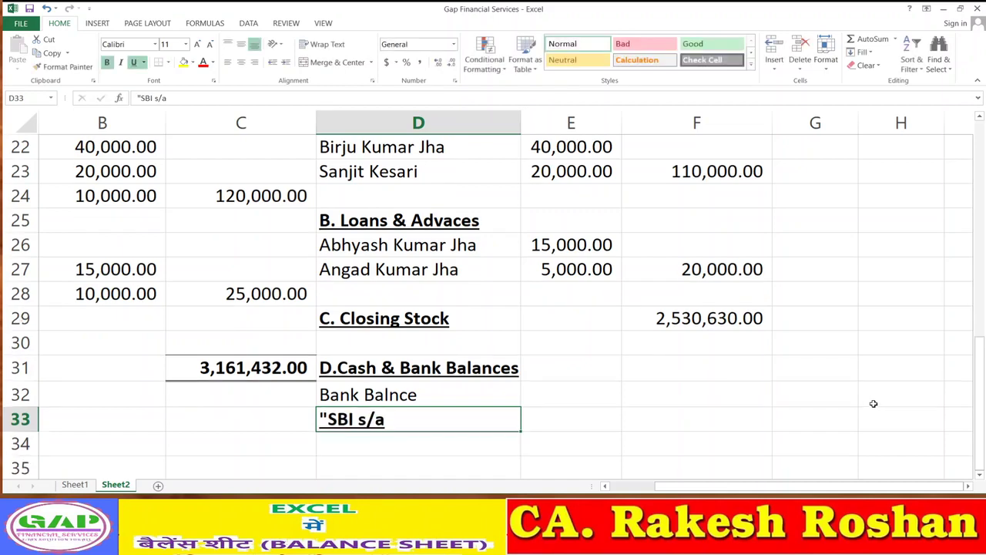
pyautogui.hotkey('ctrl', 'b')
pyautogui.hotkey('ctrl', 'u')
# Enter 40320 as the SBI balance in E33.
pyautogui.press('Right')
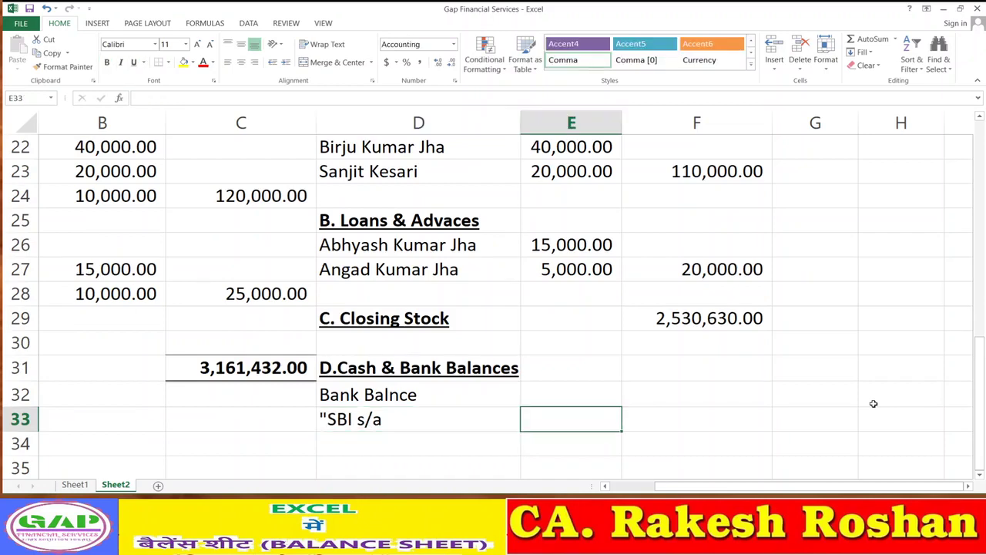
pyautogui.write('40')
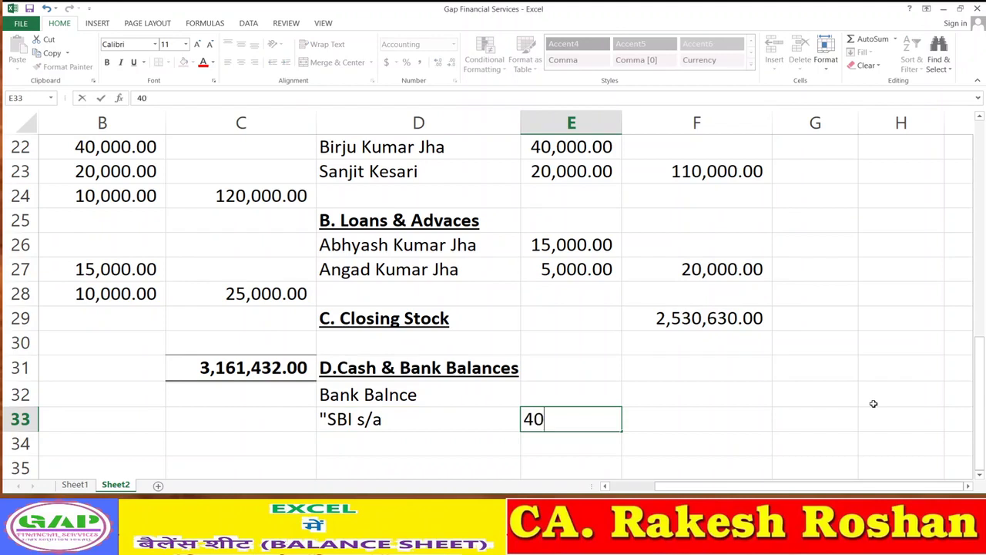
pyautogui.write('320')
pyautogui.press('Return')
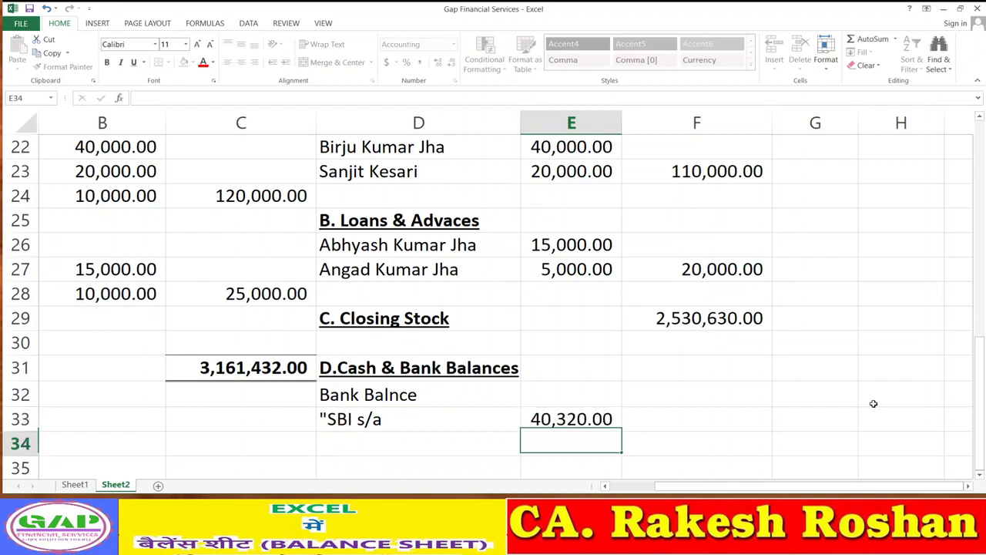
pyautogui.press('Up')
pyautogui.press('Left')
pyautogui.press('Down')
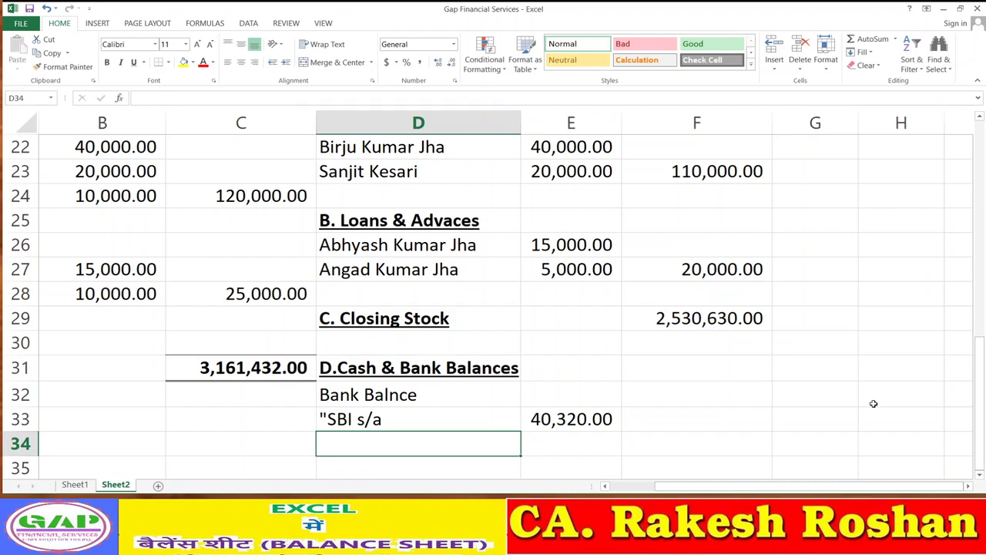
pyautogui.press('Up')
pyautogui.press('Down')
# Add Canara Bank in D34 with a balance of 25,340 in E34.
pyautogui.write('Ca')
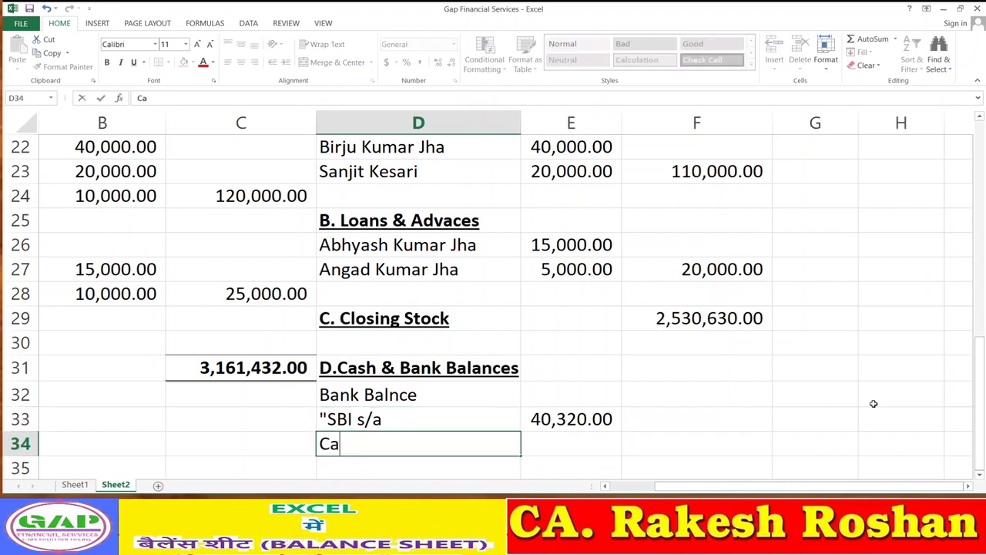
pyautogui.write('nara Bank')
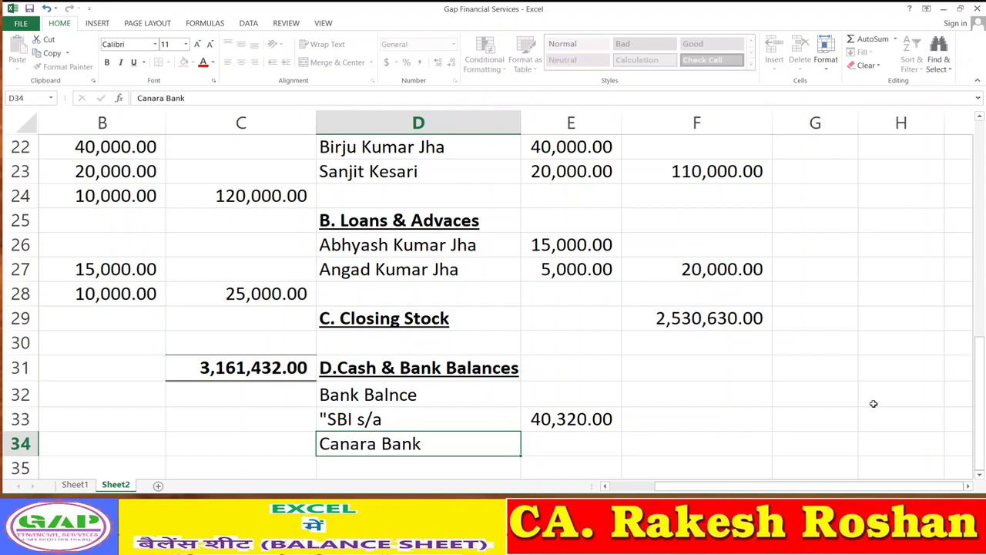
pyautogui.press('Tab')
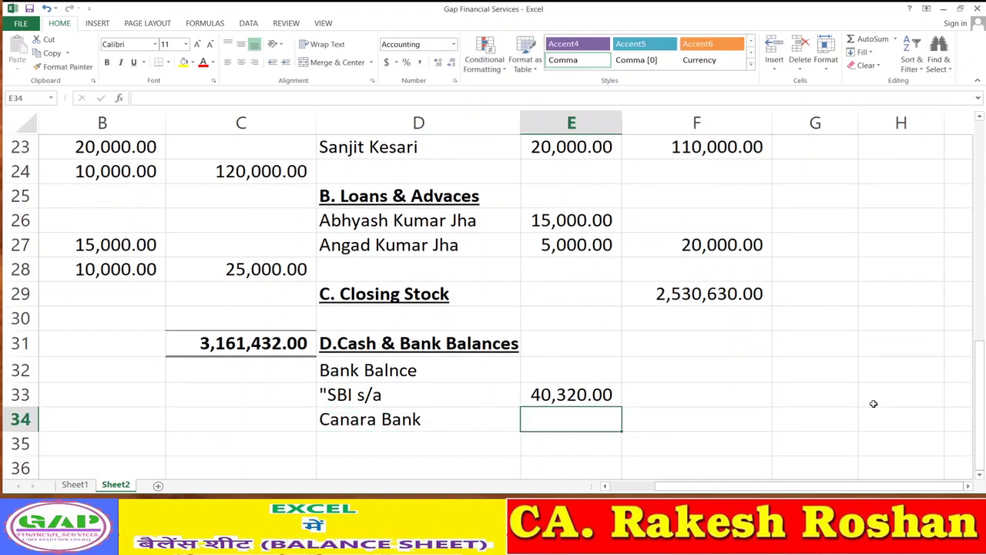
pyautogui.write('25,340')
pyautogui.hotkey('ctrl', 'Return')
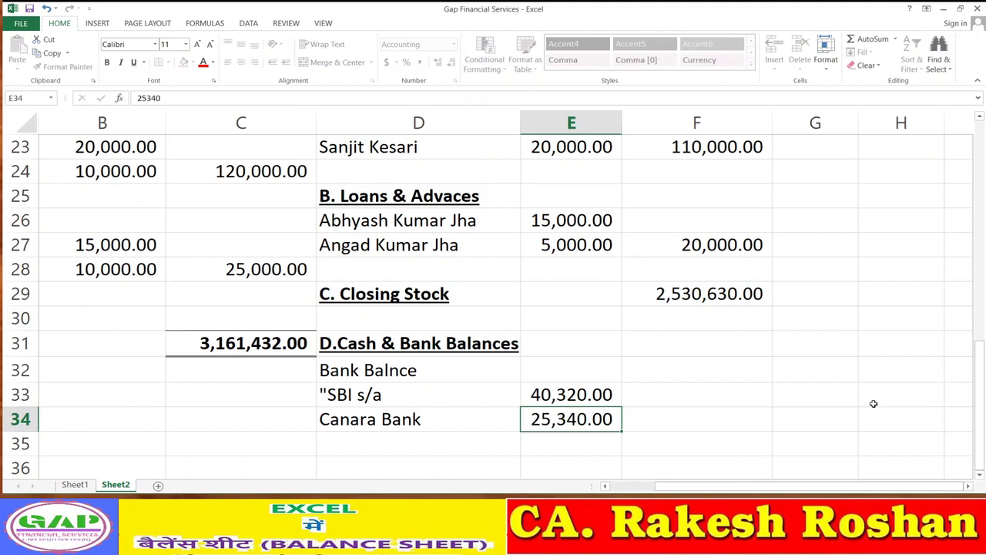
# Total the bank balances in F34 with =SUM(E33:E34), giving 65,660.00.
pyautogui.press('Right')
pyautogui.write('=sum')
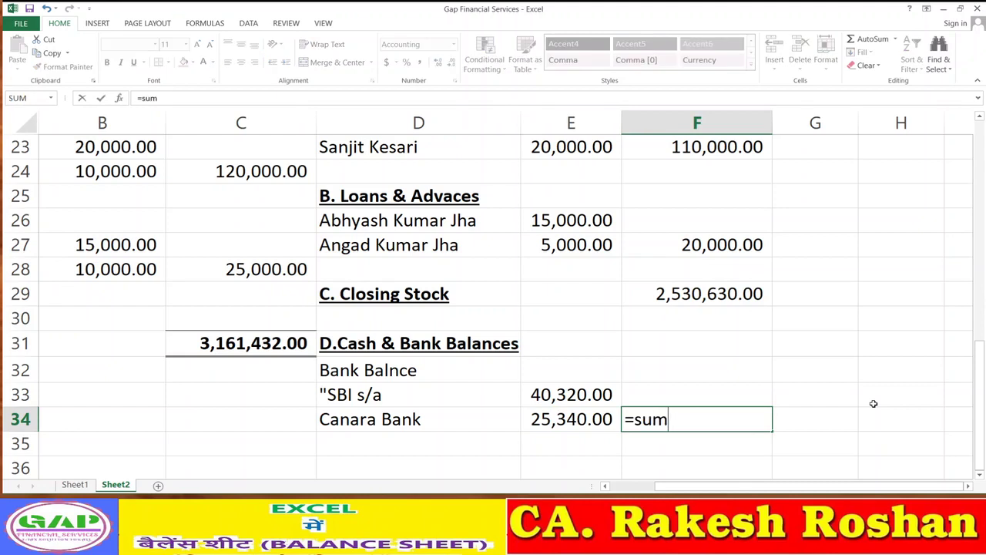
pyautogui.write('(')
pyautogui.press('Left')
pyautogui.hotkey('shift', 'Up')
pyautogui.write(')')
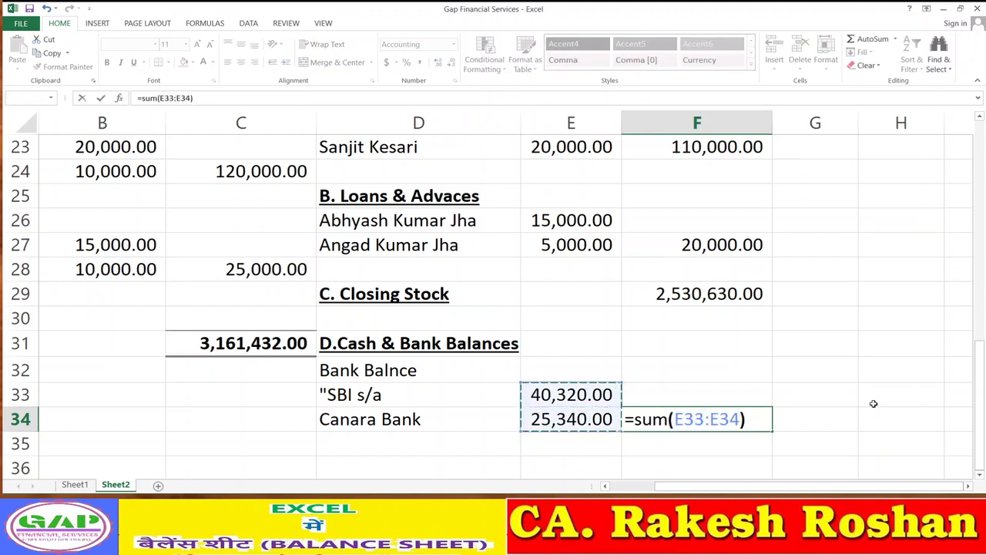
pyautogui.press('Return')
pyautogui.press('Up')
pyautogui.press('Left')
pyautogui.press('Left')
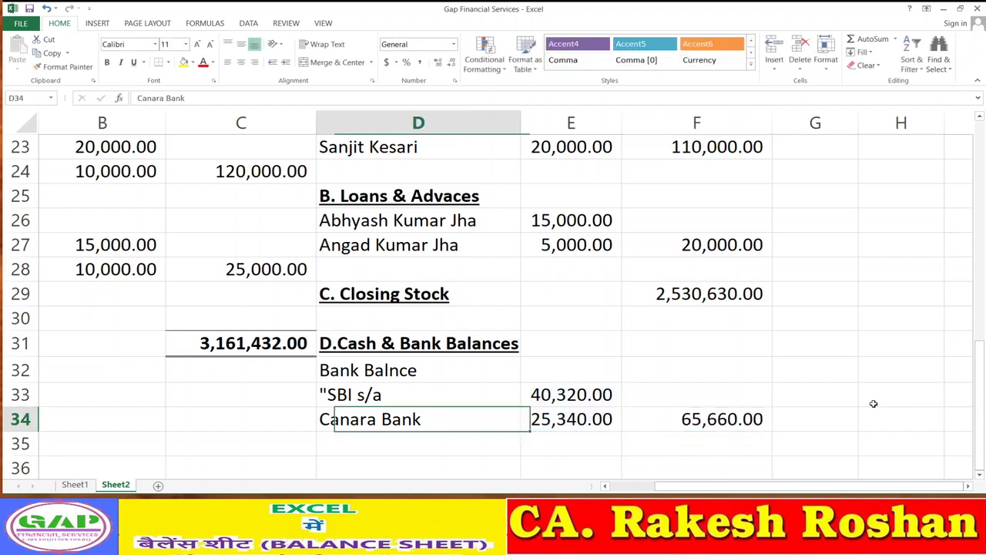
pyautogui.press('Down')
pyautogui.press('Down')
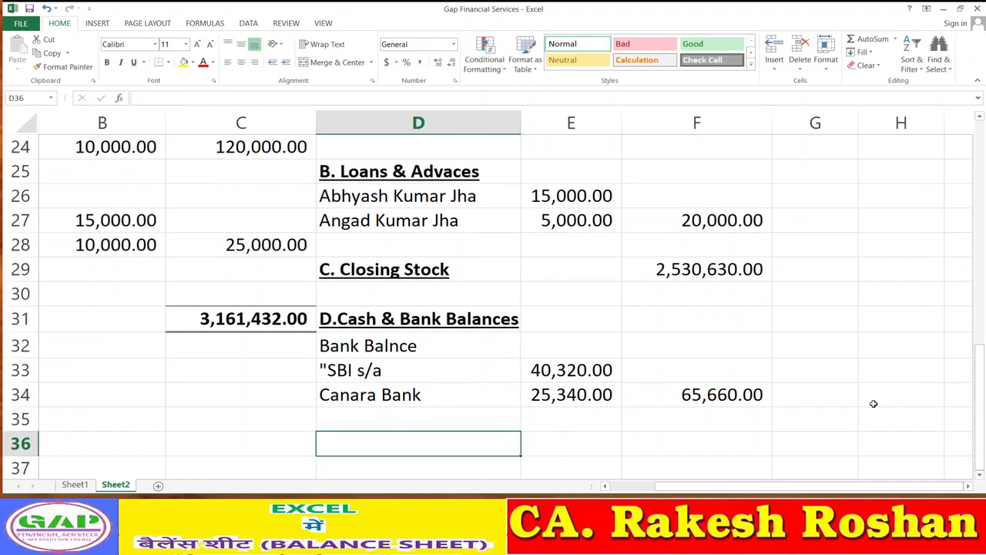
# Enter Cash in Hand in D36 with 125630 in F36.
pyautogui.write('Cash i')
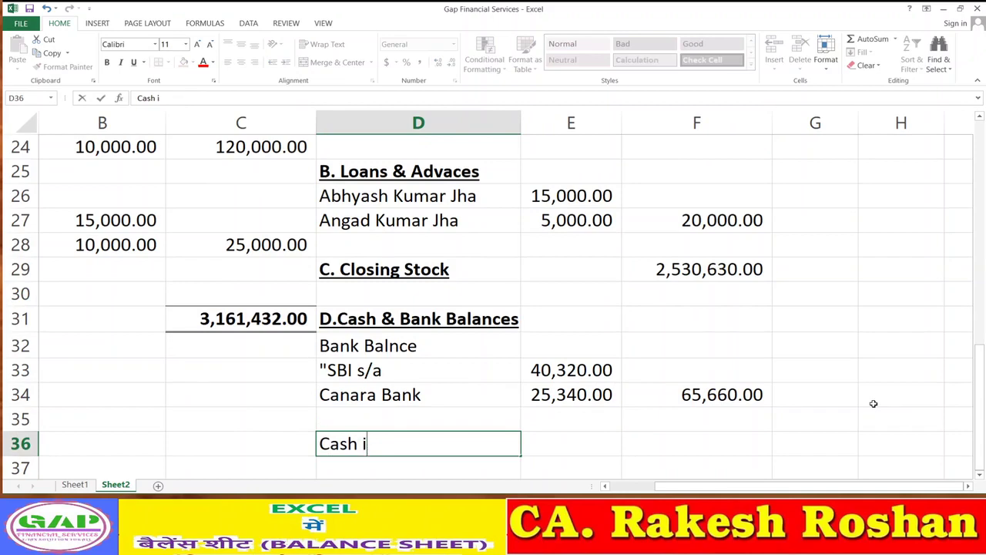
pyautogui.write('n Hand')
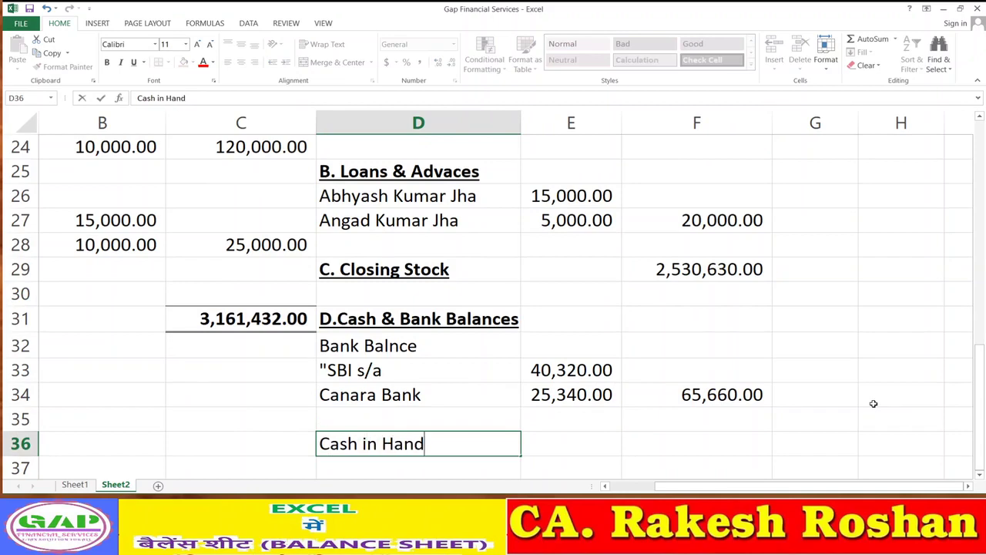
pyautogui.press('Return')
pyautogui.press('Return')
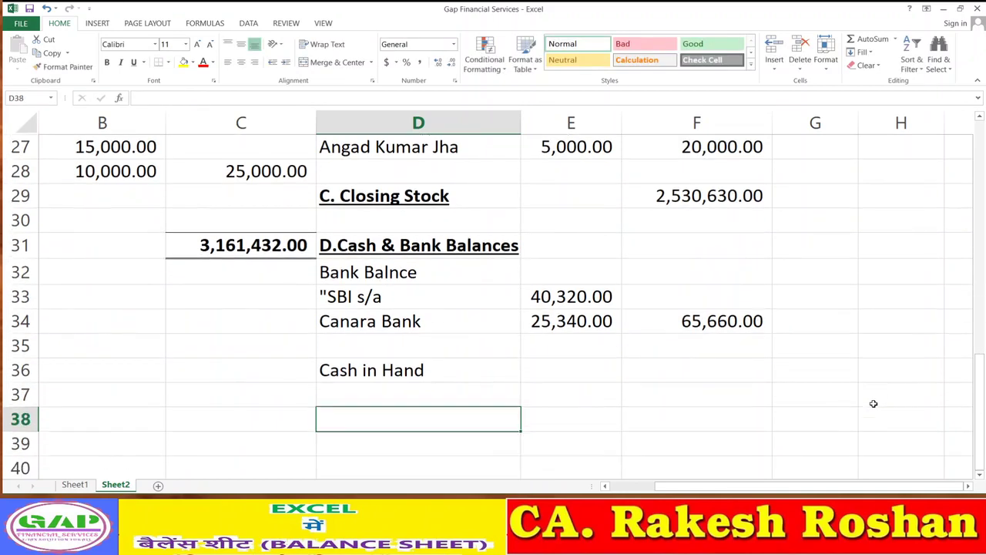
pyautogui.press('Up')
pyautogui.press('Up')
pyautogui.press('Right')
pyautogui.press('Right')
pyautogui.press('Down')
pyautogui.press('Down')
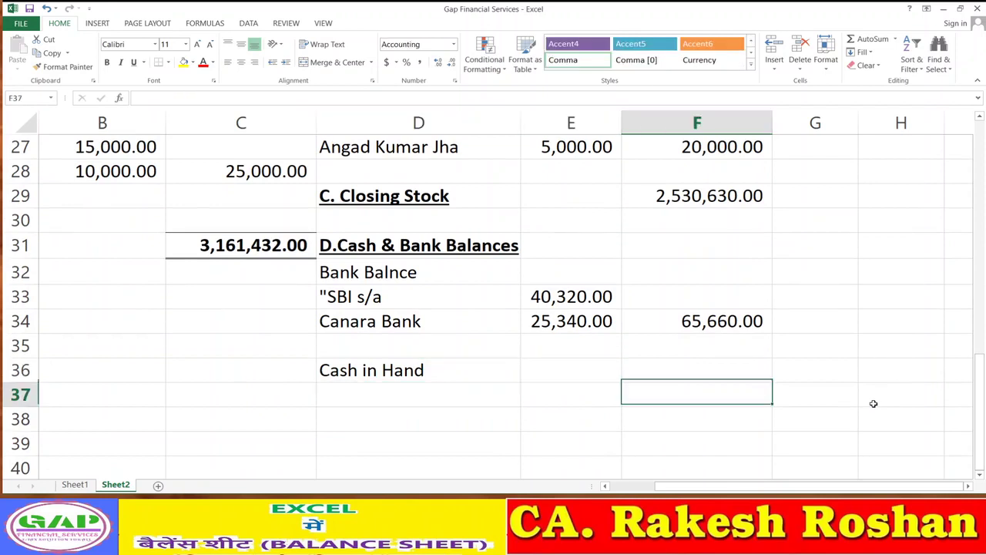
pyautogui.press('Up')
pyautogui.press('Up')
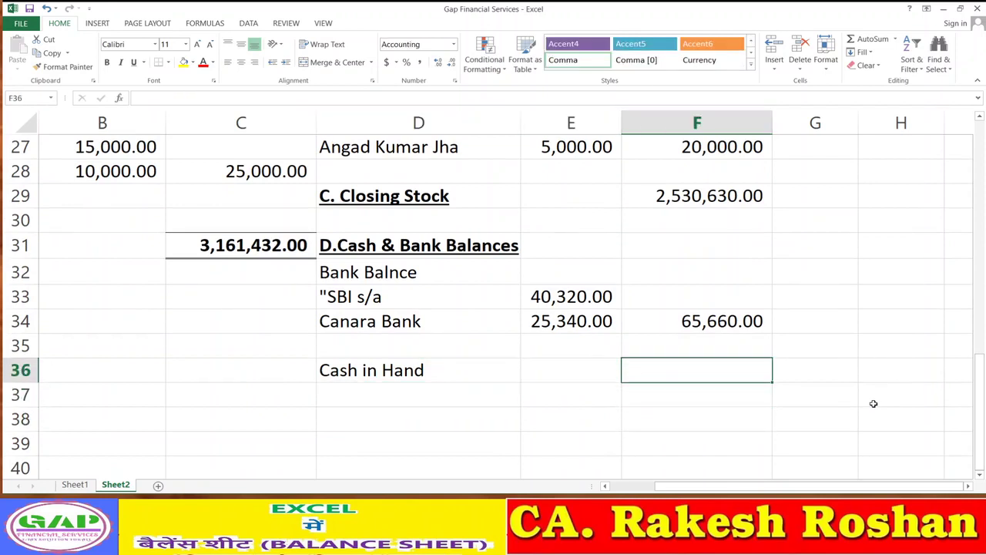
pyautogui.write('125630')
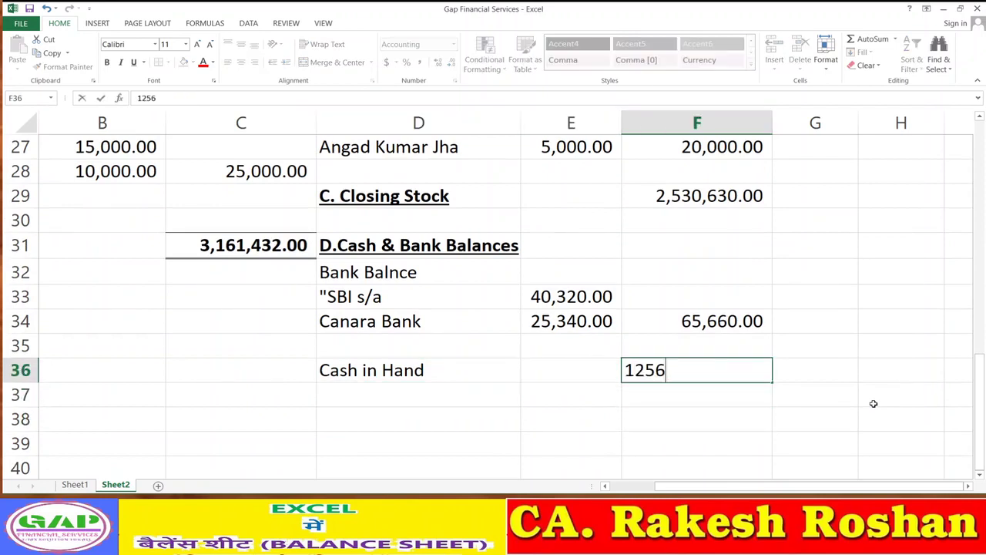
pyautogui.press('Return')
pyautogui.press('Down')
pyautogui.press('Down')
pyautogui.press('Down')
pyautogui.press('Down')
pyautogui.press('Down')
pyautogui.press('Down')
pyautogui.press('Down')
pyautogui.press('Down')
pyautogui.press('Down')
pyautogui.press('Down')
pyautogui.press('Down')
pyautogui.press('Down')
pyautogui.press('Down')
pyautogui.press('Down')
pyautogui.press('Down')
pyautogui.press('Down')
pyautogui.press('Down')
pyautogui.press('Down')
pyautogui.press('Down')
pyautogui.press('Down')
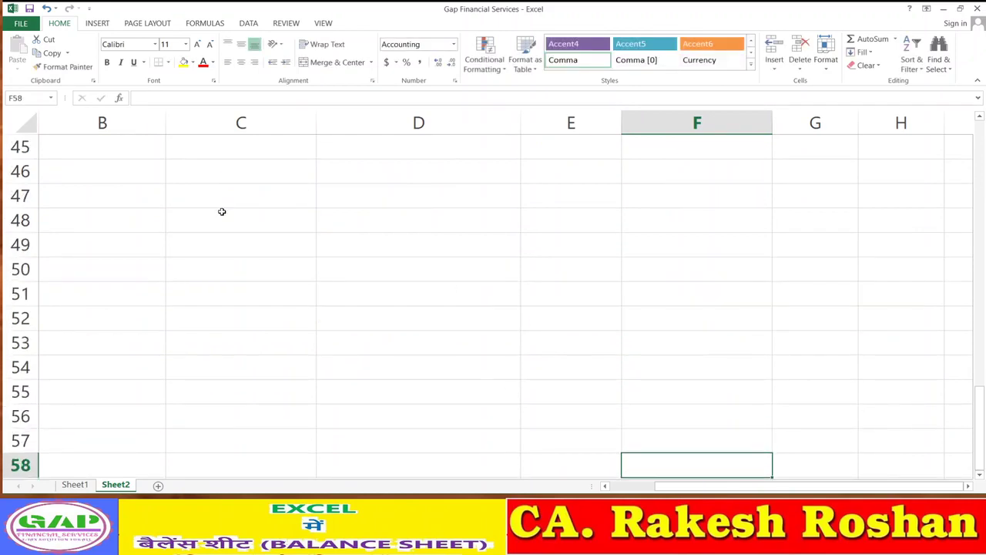
# Scroll around the sheet to review the balance sheet layout.
pyautogui.scroll(5, 433, 339)
pyautogui.scroll(5, 433, 335)
pyautogui.scroll(-6, 432, 335)
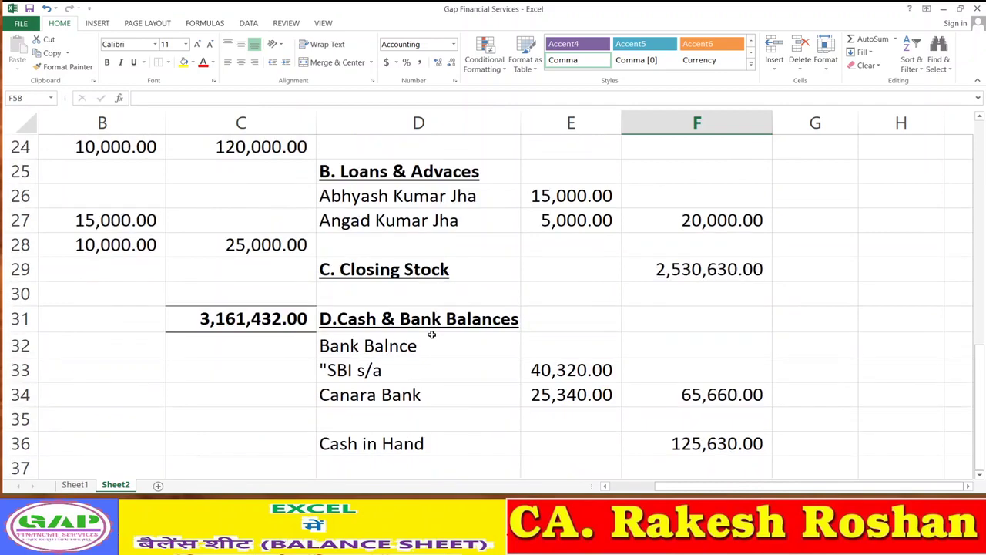
pyautogui.scroll(1, 431, 335)
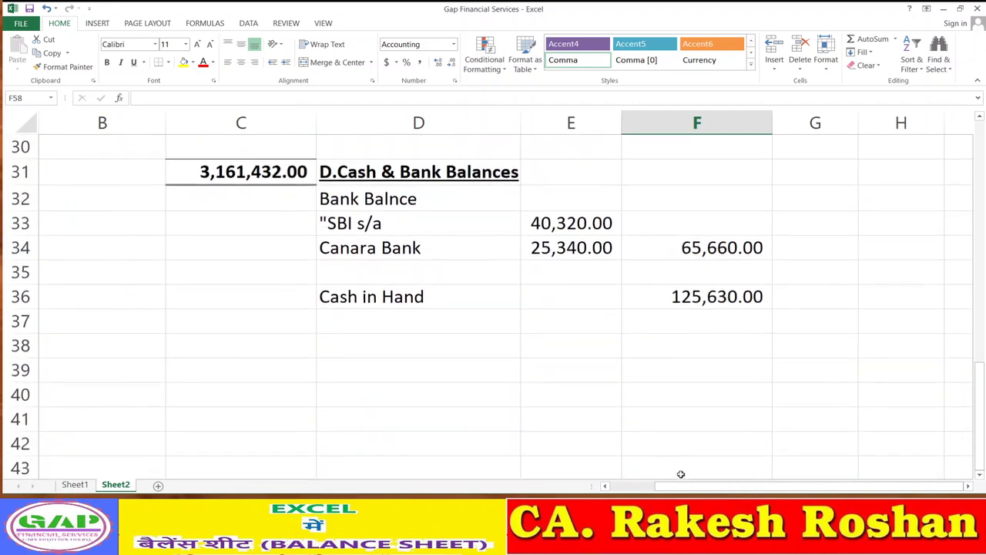
pyautogui.moveTo(653, 487); pyautogui.dragTo(611, 491)
pyautogui.scroll(-3, 488, 387)
pyautogui.scroll(3, 488, 387)
pyautogui.scroll(2, 488, 387)
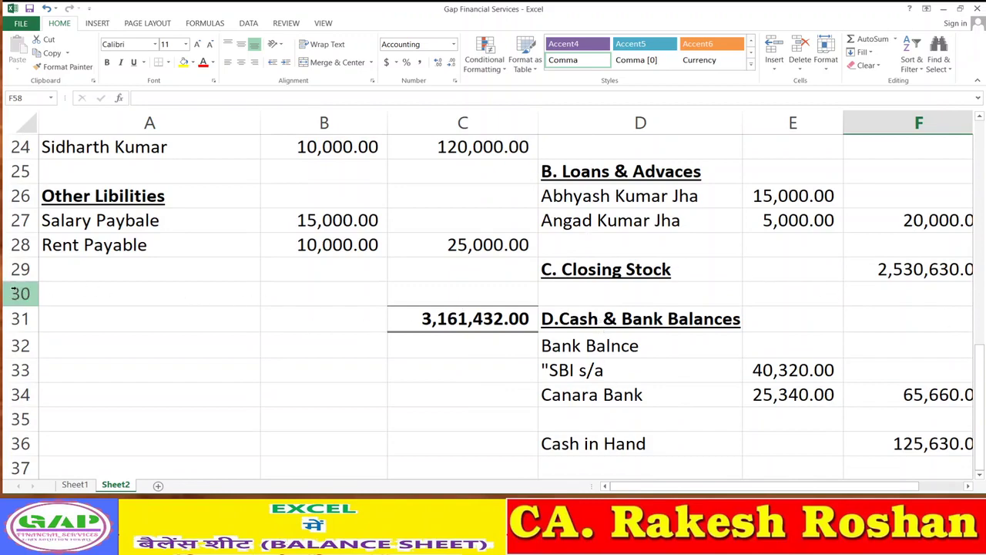
# Insert three blank rows at row 30 to push the totals down.
pyautogui.click(13, 294)
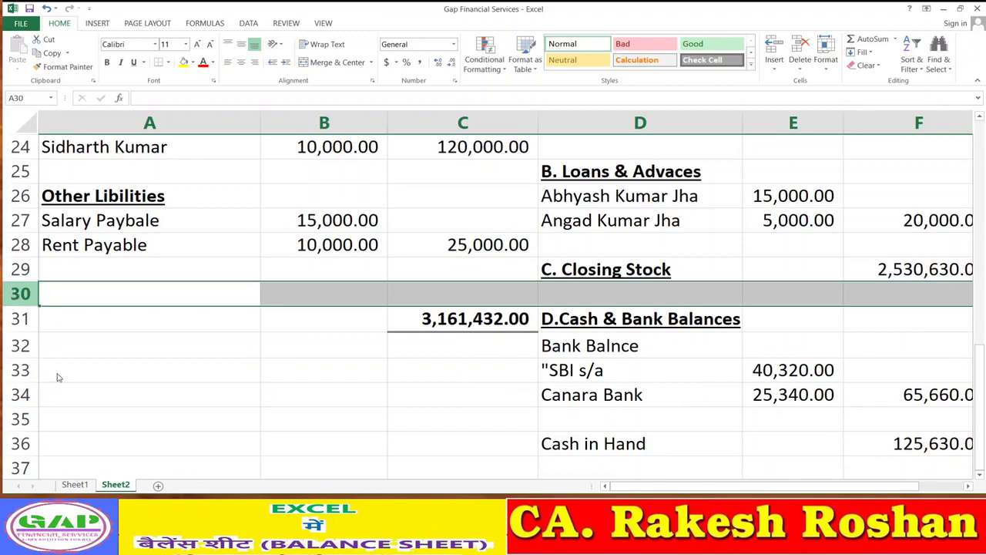
pyautogui.hotkey('ctrl', 'shift', '+')
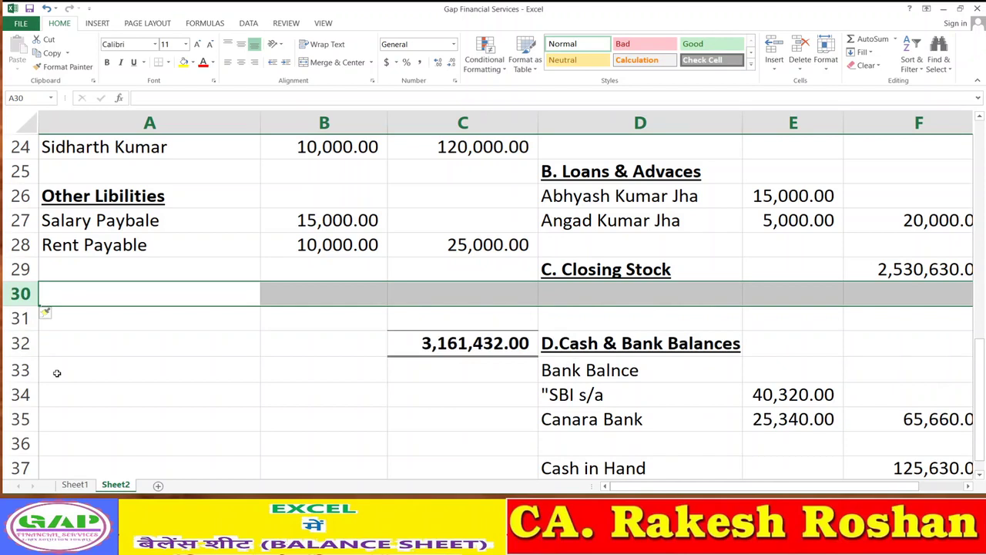
pyautogui.hotkey('ctrl', 'shift', '+')
pyautogui.hotkey('ctrl', 'shift', '+')
pyautogui.hotkey('ctrl', 'shift', '+')
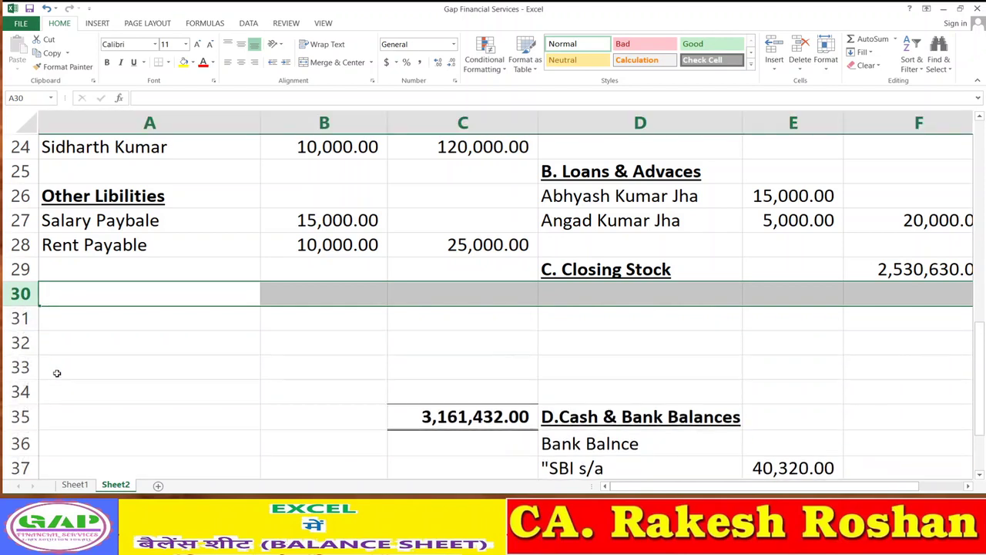
pyautogui.hotkey('ctrl', 'shift', '+')
pyautogui.hotkey('ctrl', 'shift', '+')
pyautogui.hotkey('ctrl', 'shift', '+')
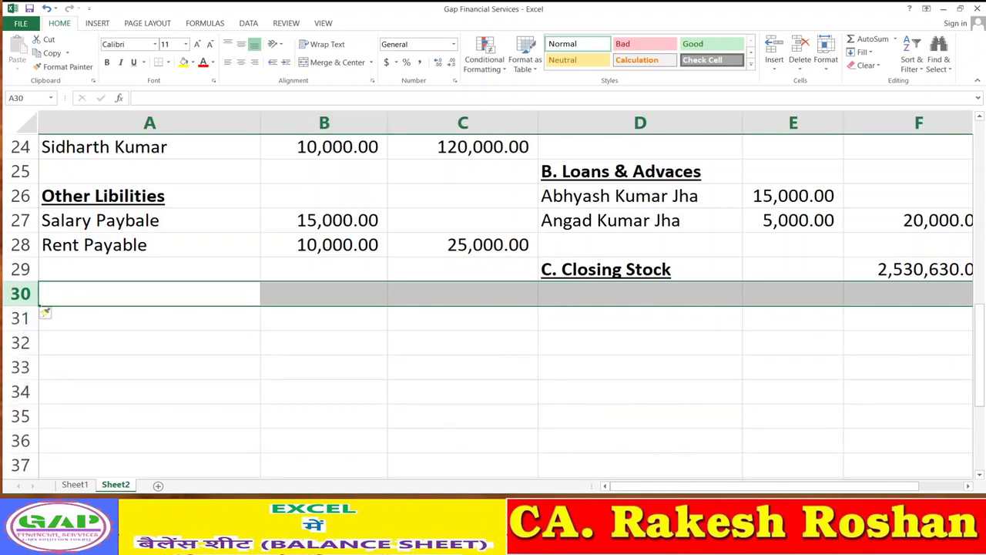
# Select the D.Cash & Bank Balances block starting from its heading cell.
pyautogui.scroll(-5, 449, 409)
pyautogui.scroll(4, 513, 401)
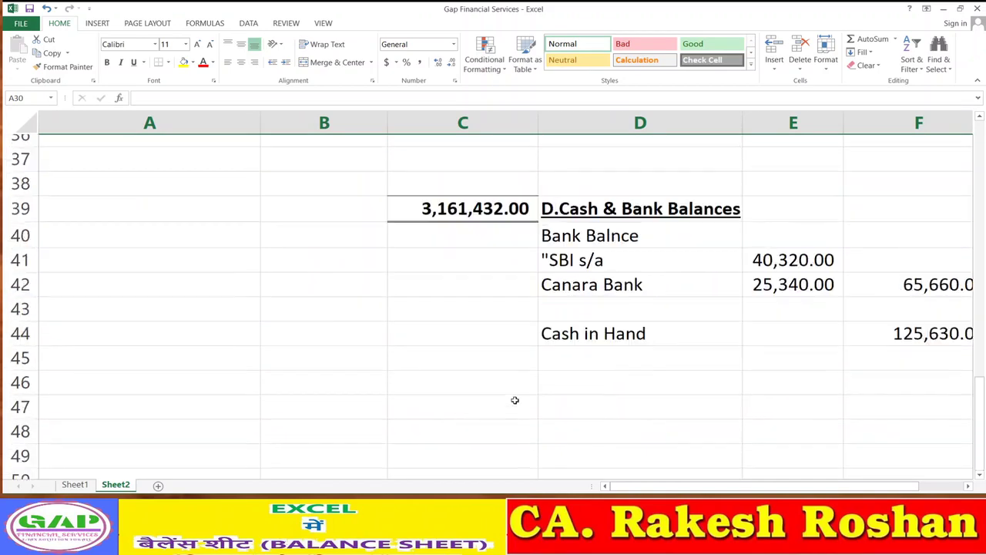
pyautogui.scroll(1, 590, 301)
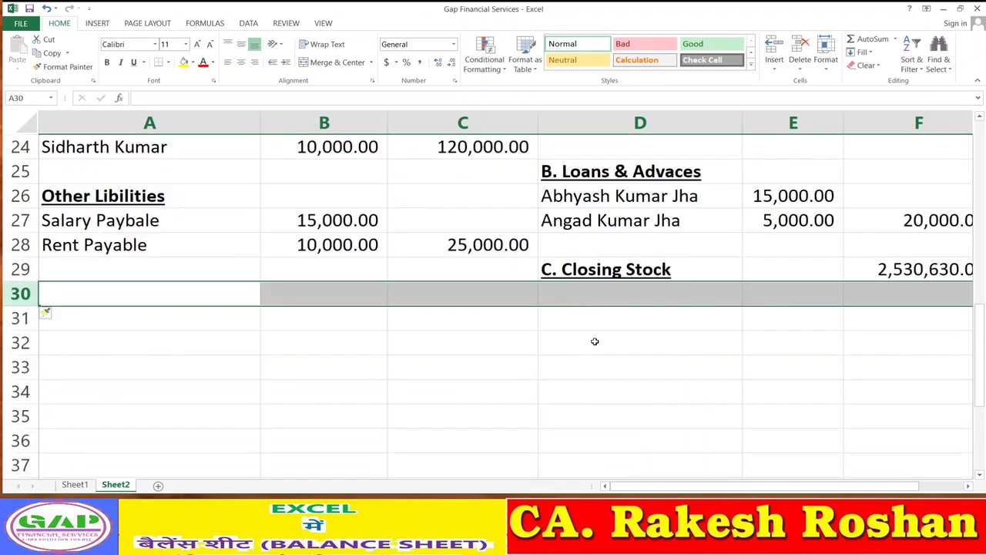
pyautogui.scroll(-1, 594, 342)
pyautogui.click(581, 446)
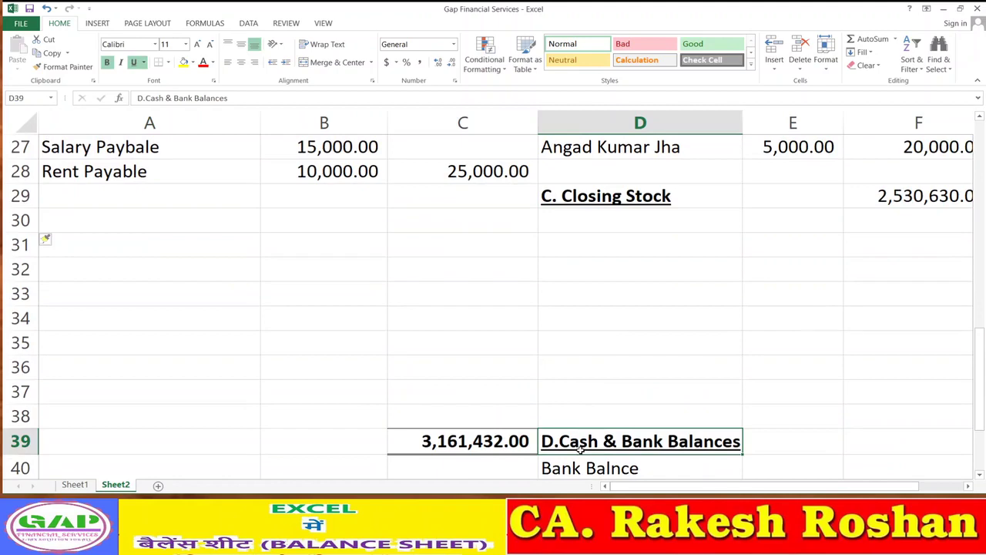
pyautogui.moveTo(581, 445)
pyautogui.mouseDown()
pyautogui.moveTo(794, 447)
pyautogui.moveTo(580, 450)
pyautogui.mouseUp()
# Move the Cash & Bank Balances block up into rows 31–36 under Closing Stock.
pyautogui.hotkey('ctrl', 'c')
pyautogui.press('Up')
pyautogui.press('Up')
pyautogui.press('Up')
pyautogui.press('Up')
pyautogui.press('Up')
pyautogui.press('Up')
pyautogui.press('Up')
pyautogui.press('Up')
pyautogui.press('Up')
pyautogui.press('Up')
pyautogui.press('Up')
pyautogui.press('Down')
pyautogui.press('Down')
pyautogui.press('Down')
pyautogui.hotkey('ctrl', 'v')
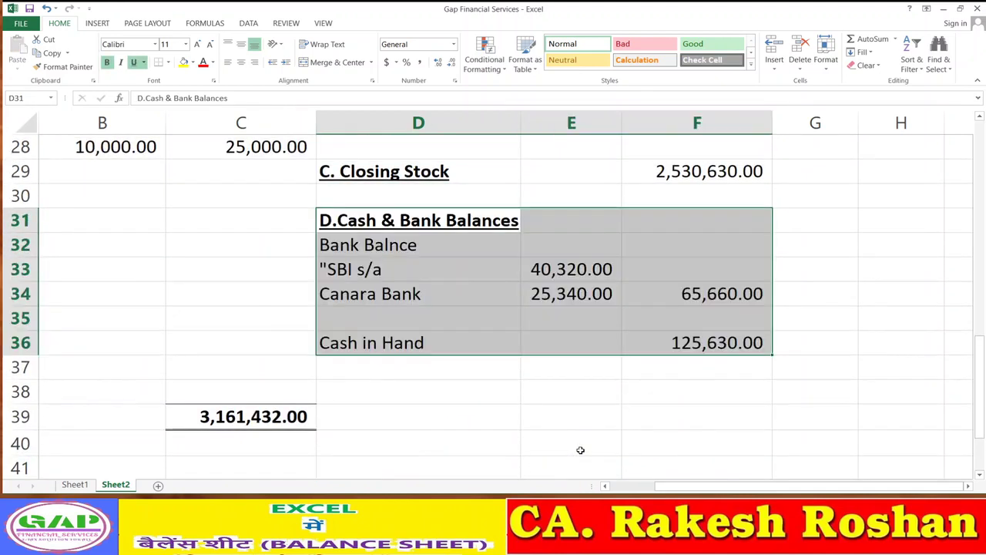
# Copy the C39 total formula into F39 and check its summed range.
pyautogui.press('Down')
pyautogui.press('Down')
pyautogui.press('Down')
pyautogui.press('Down')
pyautogui.press('Down')
pyautogui.press('Down')
pyautogui.press('Down')
pyautogui.press('Down')
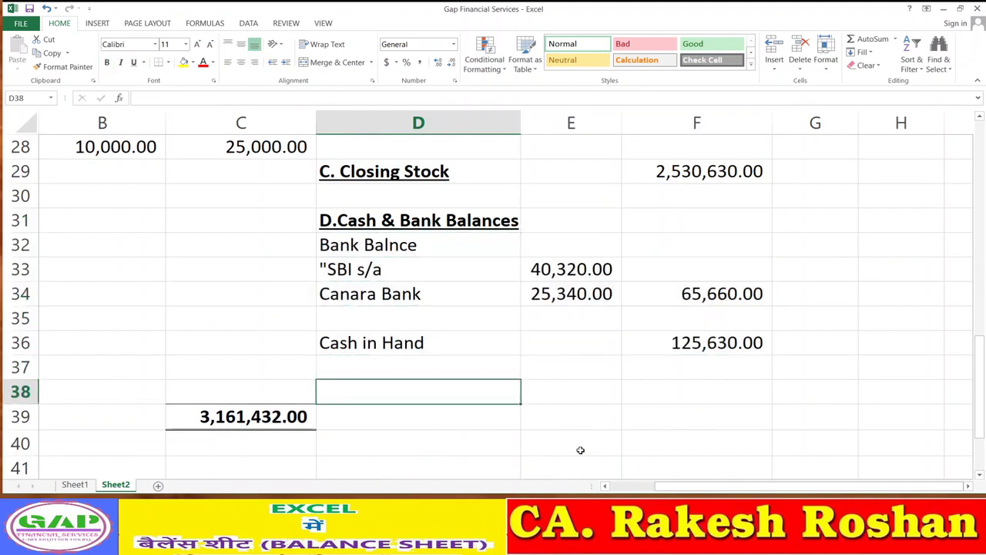
pyautogui.press('Left')
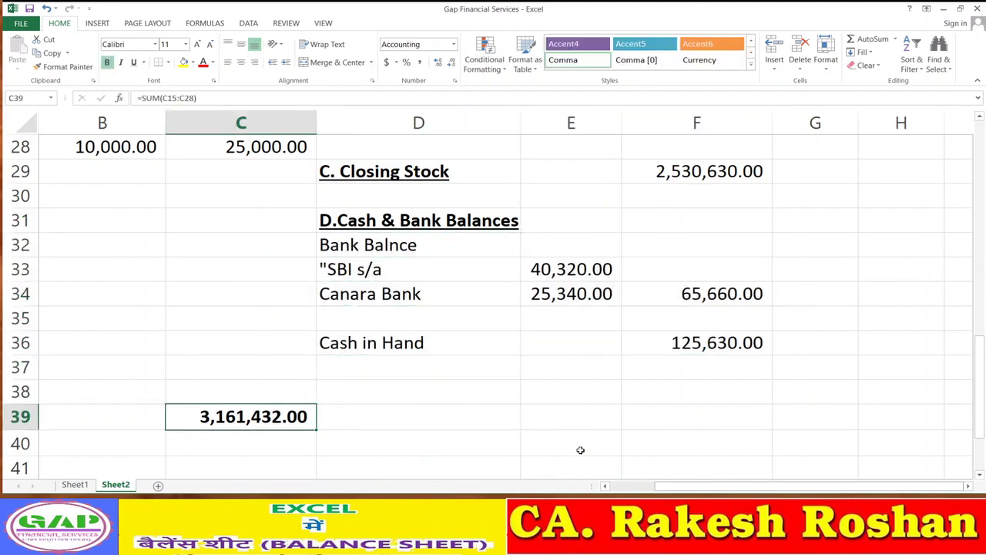
pyautogui.hotkey('ctrl', 'c')
pyautogui.press('Right')
pyautogui.press('Right')
pyautogui.press('Right')
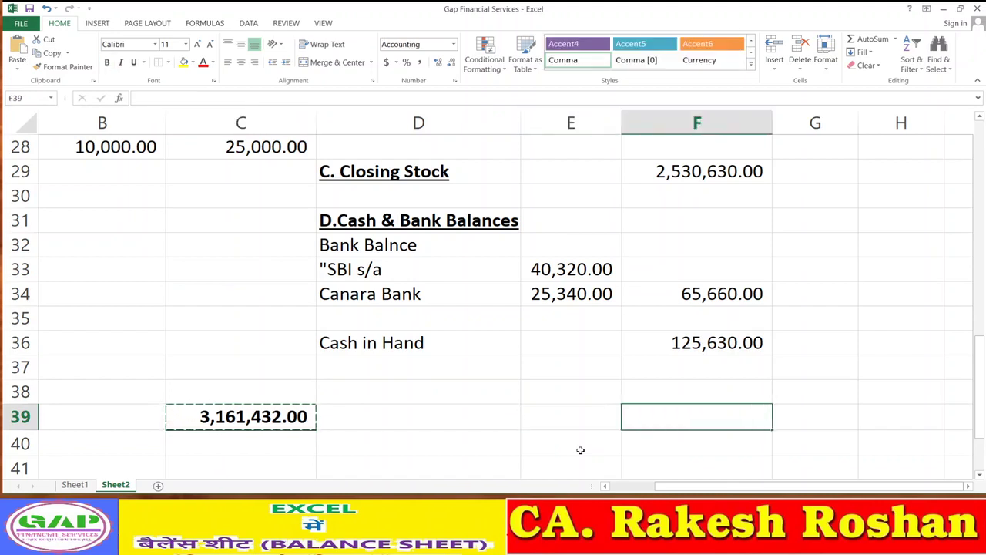
pyautogui.hotkey('ctrl', 'v')
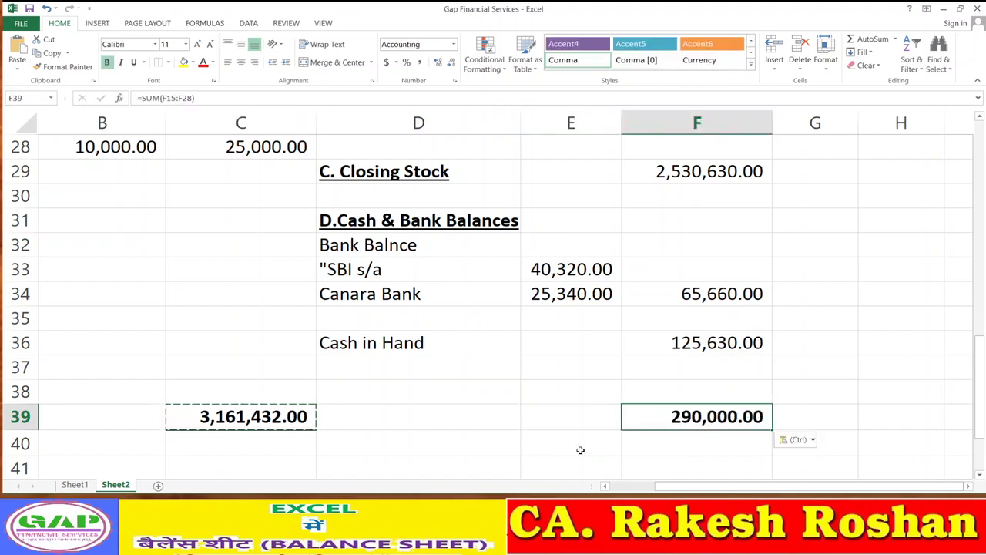
pyautogui.press('Left')
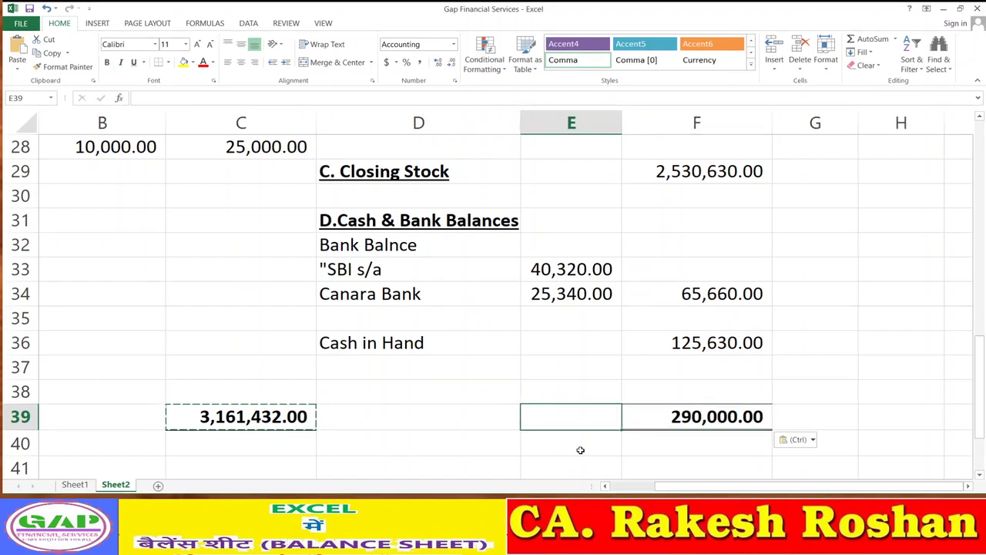
pyautogui.press('Right')
pyautogui.press('F2')
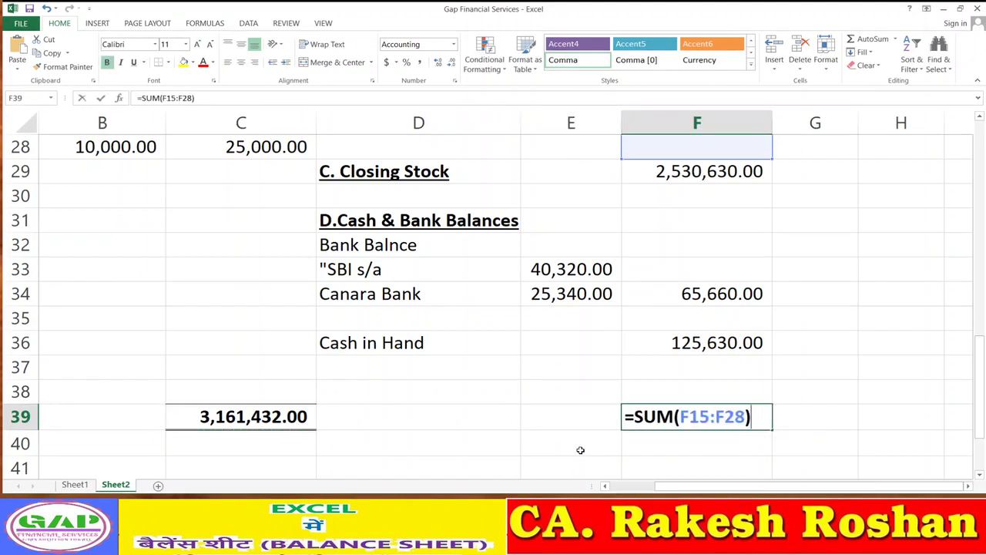
pyautogui.scroll(3, 564, 457)
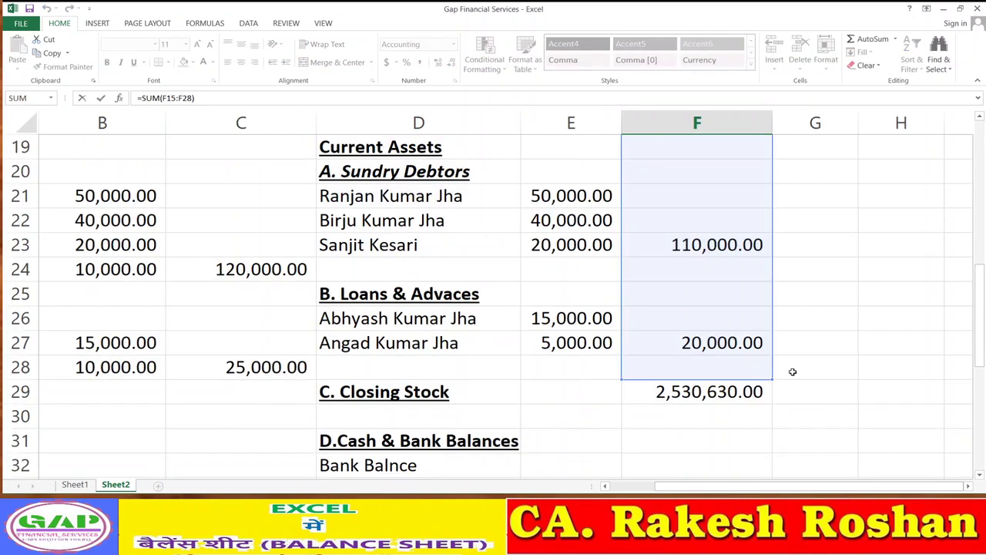
pyautogui.scroll(4, 792, 370)
pyautogui.scroll(-5, 792, 370)
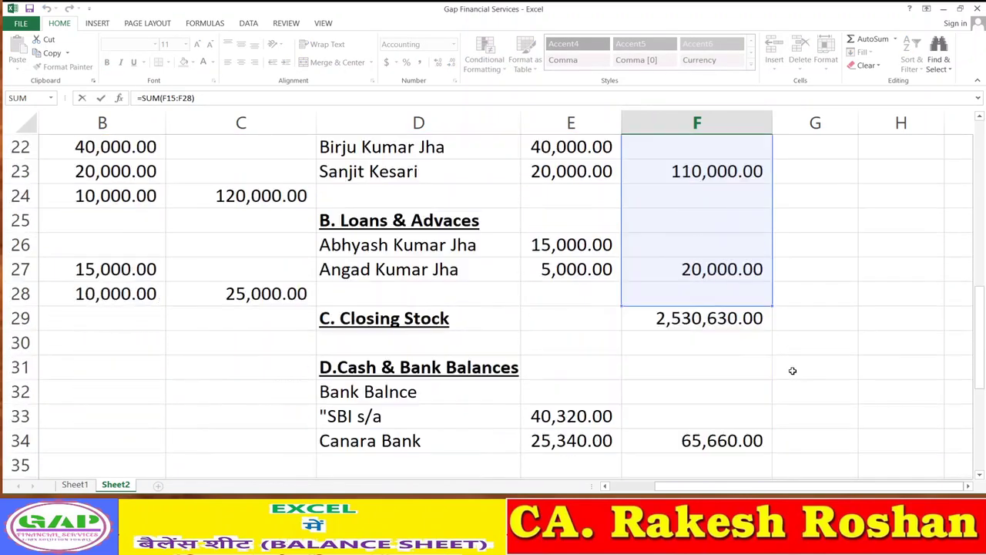
pyautogui.scroll(-3, 790, 368)
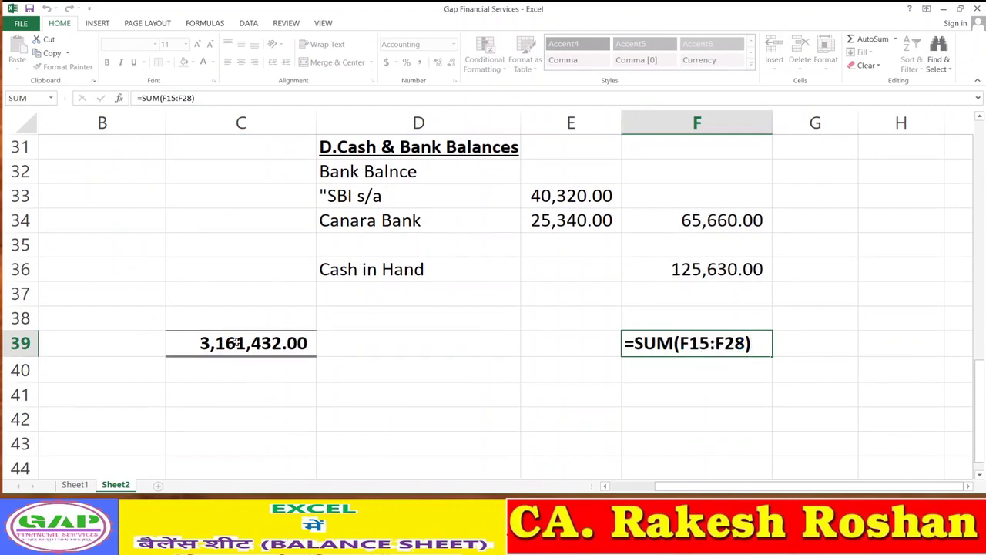
# Start re-entering the C39 liabilities total as a SUM over column C.
pyautogui.click(219, 351)
pyautogui.write('=')
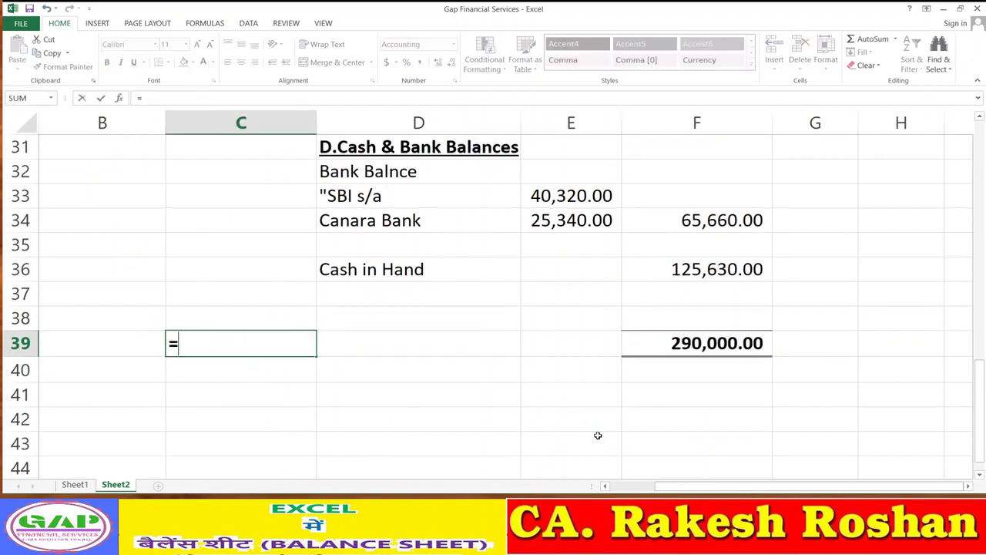
pyautogui.write('sum(')
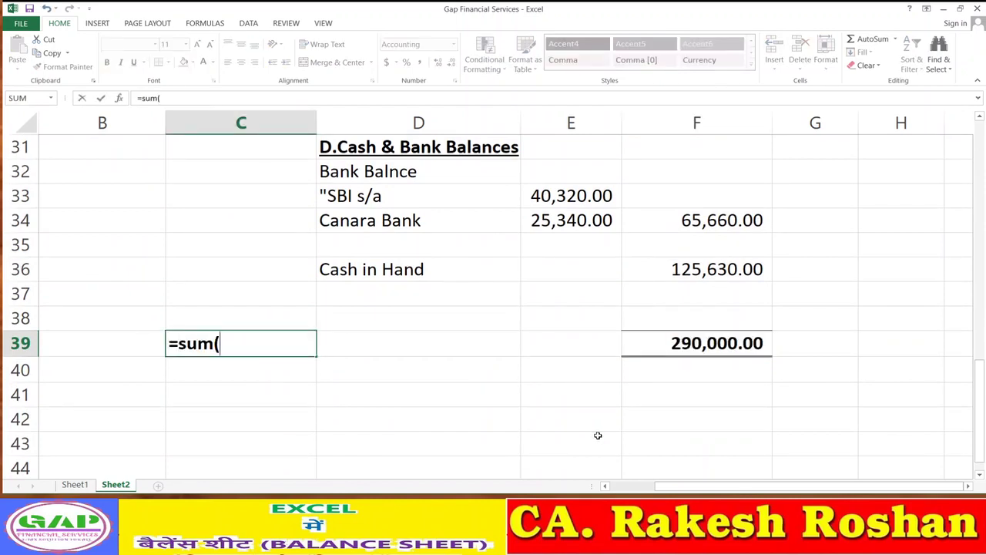
pyautogui.press('Up')
pyautogui.hotkey('shift', 'Up')
pyautogui.hotkey('shift', 'Up')
pyautogui.hotkey('shift', 'Up')
pyautogui.hotkey('shift', 'Up')
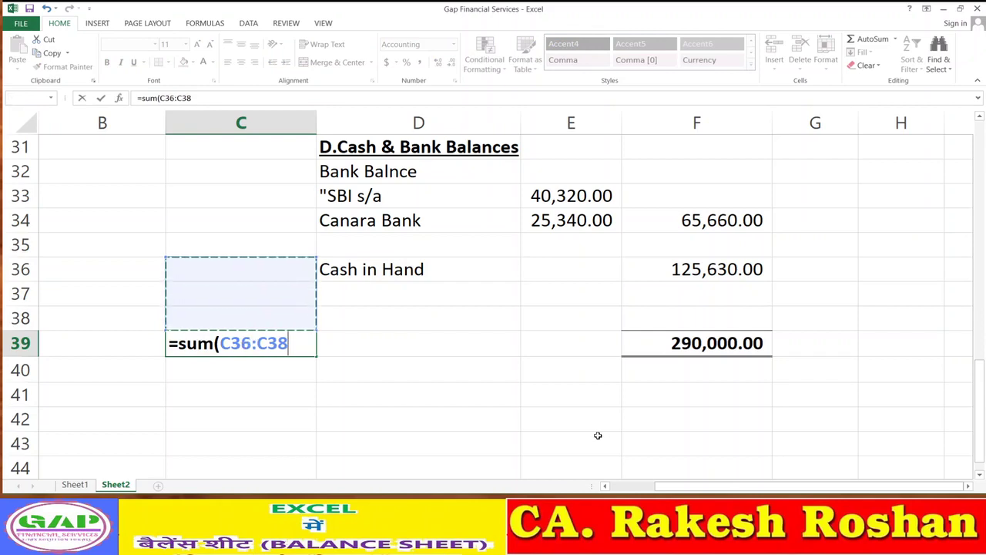
pyautogui.hotkey('shift', 'Up')
pyautogui.hotkey('shift', 'Up')
pyautogui.hotkey('shift', 'Up')
pyautogui.hotkey('shift', 'Up')
pyautogui.hotkey('shift', 'Up')
pyautogui.hotkey('shift', 'Up')
pyautogui.hotkey('shift', 'Up')
pyautogui.hotkey('shift', 'Up')
pyautogui.hotkey('shift', 'Up')
pyautogui.hotkey('shift', 'Up')
pyautogui.hotkey('shift', 'Up')
pyautogui.hotkey('shift', 'Up')
pyautogui.hotkey('shift', 'Up')
pyautogui.hotkey('shift', 'Up')
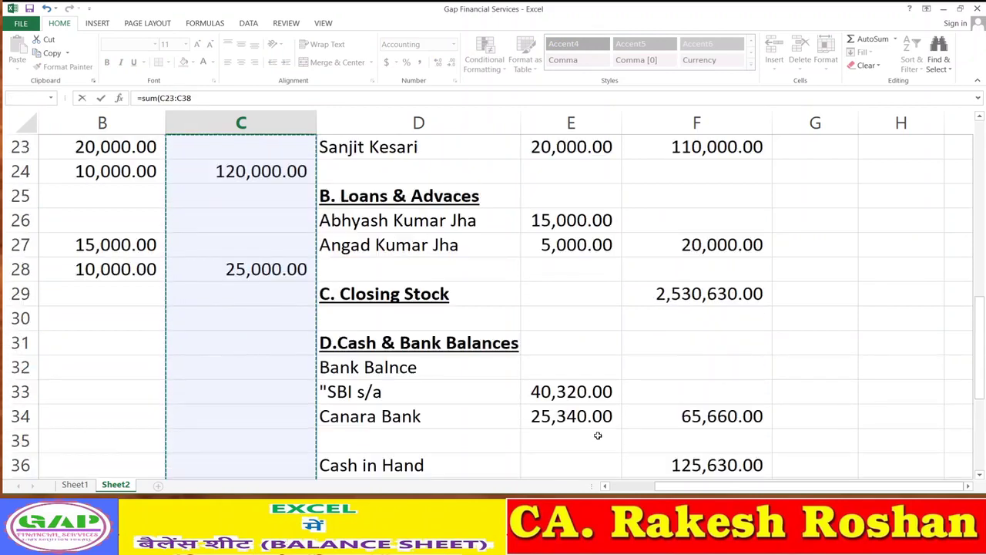
pyautogui.hotkey('shift', 'Up')
pyautogui.hotkey('shift', 'Up')
pyautogui.hotkey('shift', 'Up')
pyautogui.hotkey('shift', 'Up')
pyautogui.hotkey('shift', 'Up')
pyautogui.hotkey('shift', 'Up')
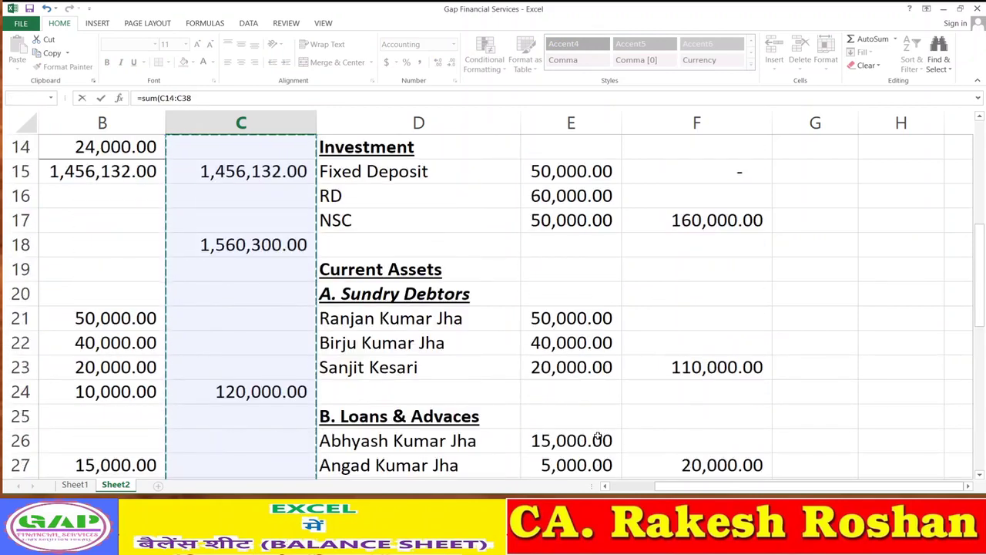
pyautogui.hotkey('shift', 'Up')
pyautogui.hotkey('shift', 'Up')
pyautogui.hotkey('shift', 'Up')
pyautogui.hotkey('shift', 'Up')
pyautogui.hotkey('shift', 'Up')
pyautogui.hotkey('shift', 'Up')
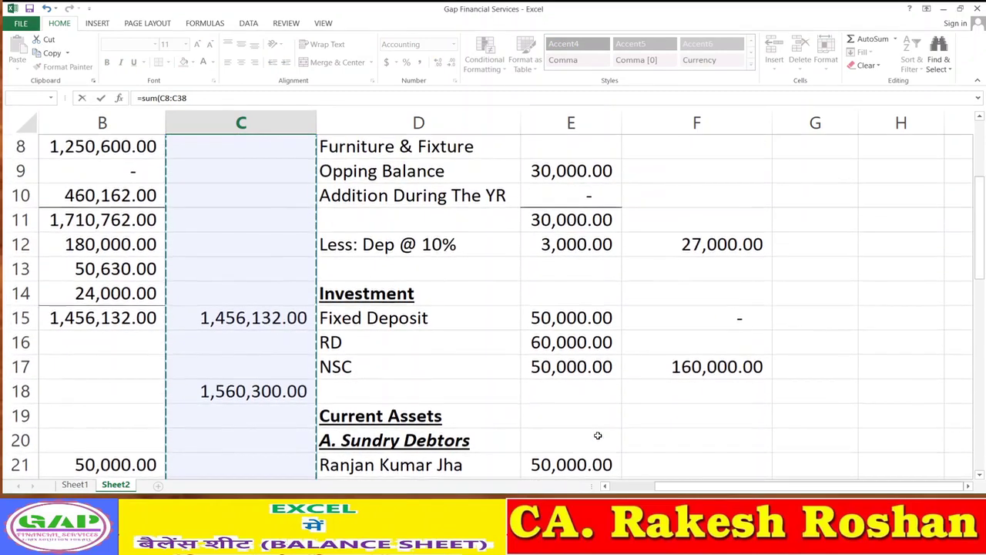
pyautogui.hotkey('shift', 'Up')
pyautogui.hotkey('shift', 'Up')
pyautogui.hotkey('shift', 'Up')
pyautogui.hotkey('shift', 'Down')
pyautogui.hotkey('shift', 'Down')
pyautogui.hotkey('shift', 'Down')
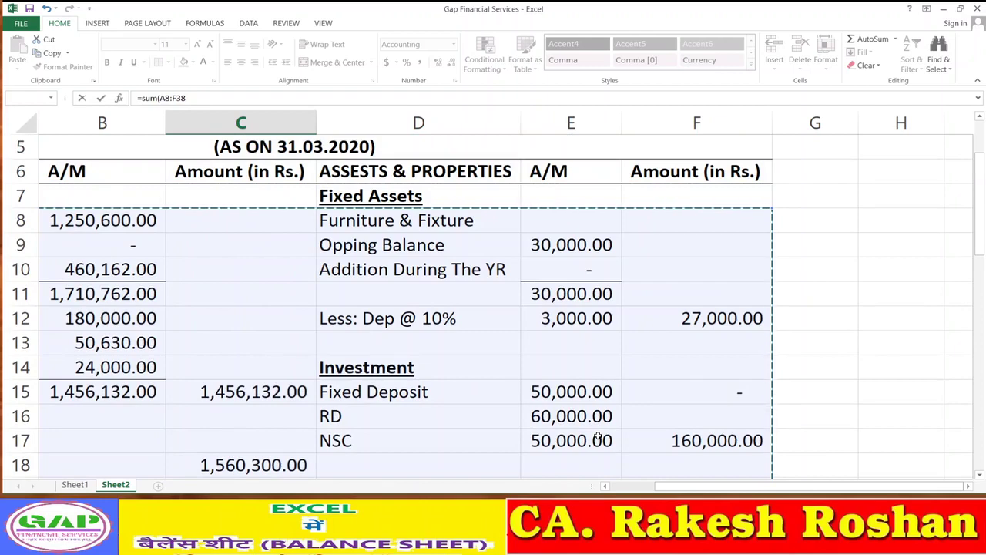
# Correct the range so C39 reads =SUM(C7:C38), still 3,161,432.00.
pyautogui.click(185, 368)
pyautogui.scroll(-12, 241, 385)
pyautogui.scroll(2, 242, 388)
pyautogui.scroll(1, 241, 388)
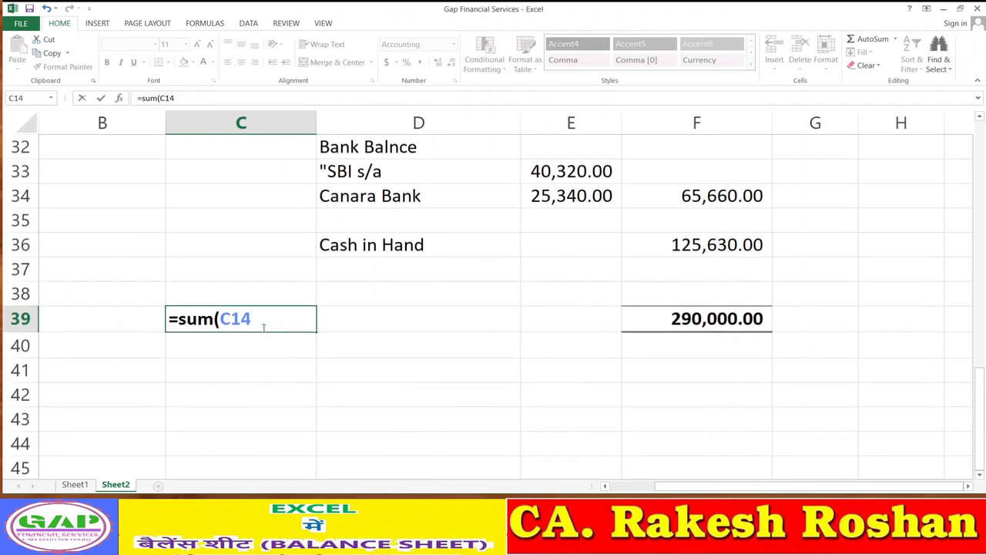
pyautogui.scroll(10, 260, 331)
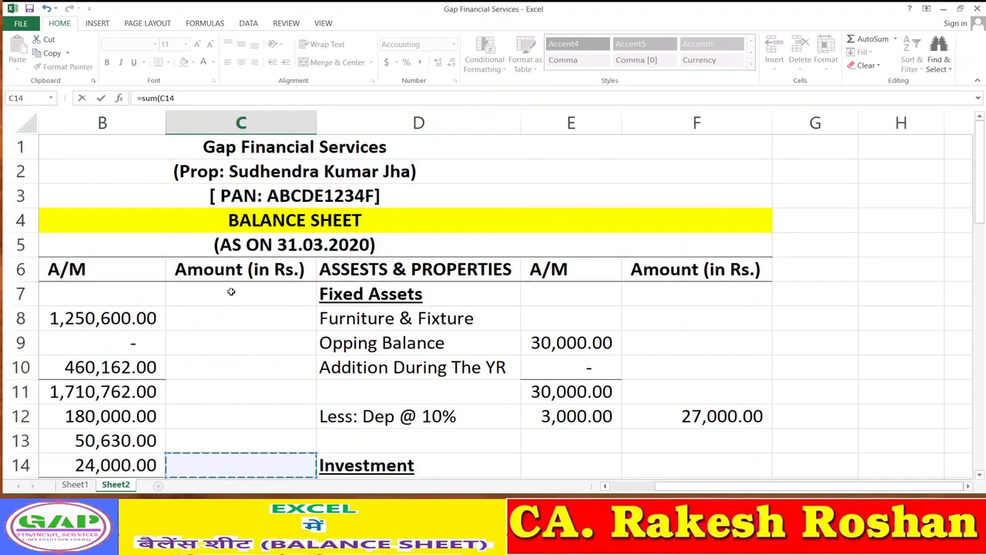
pyautogui.scroll(-10, 255, 324)
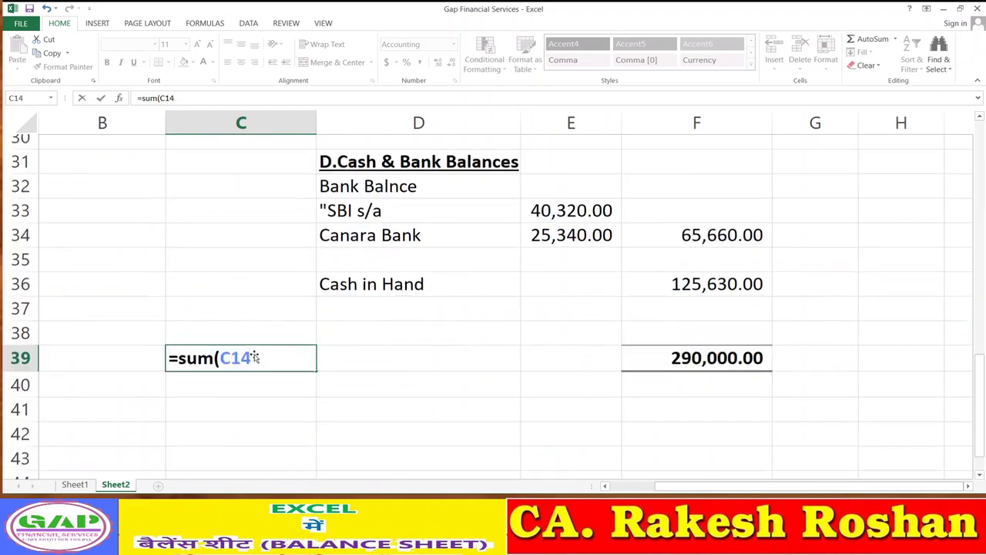
pyautogui.scroll(-1, 255, 356)
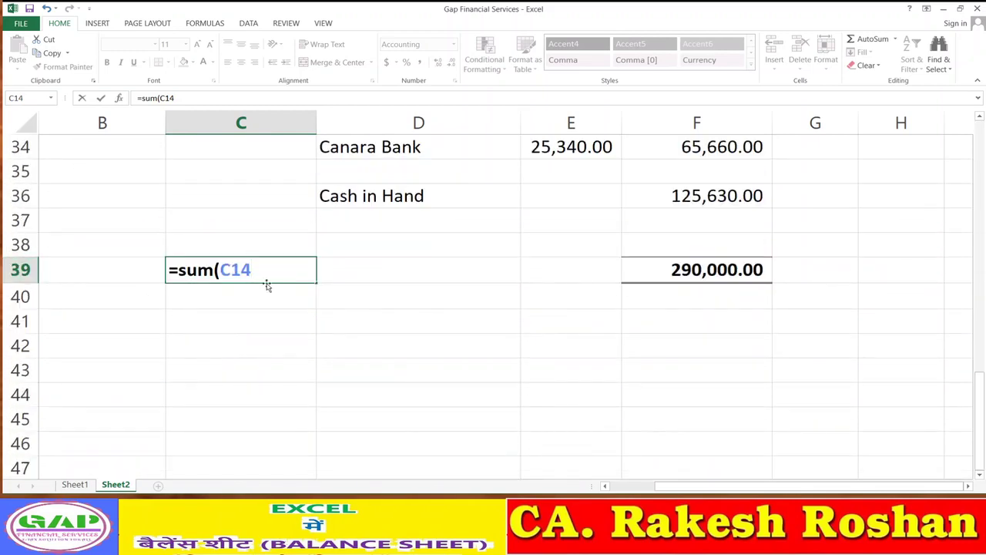
pyautogui.press('BackSpace')
pyautogui.press('BackSpace')
pyautogui.write('7:c38')
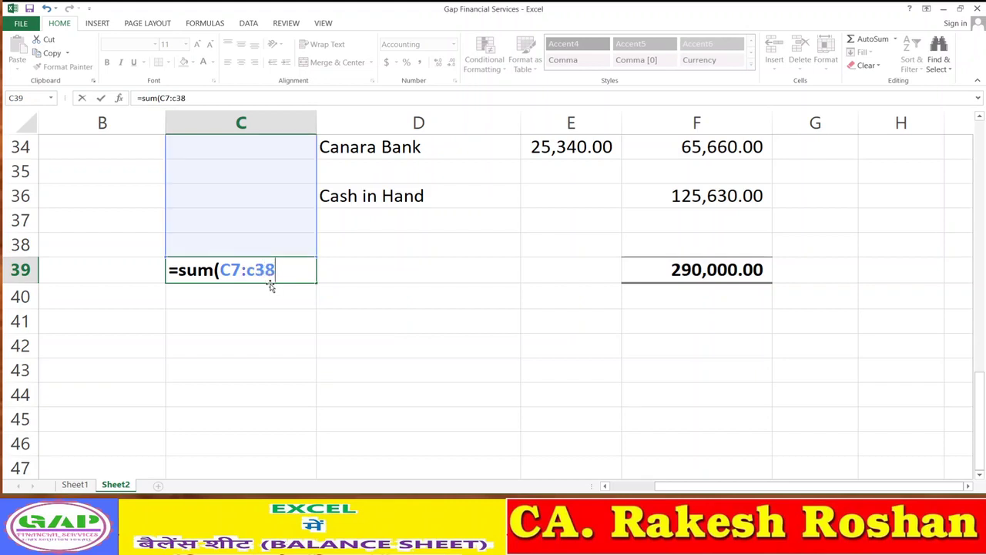
pyautogui.write(')')
pyautogui.press('Return')
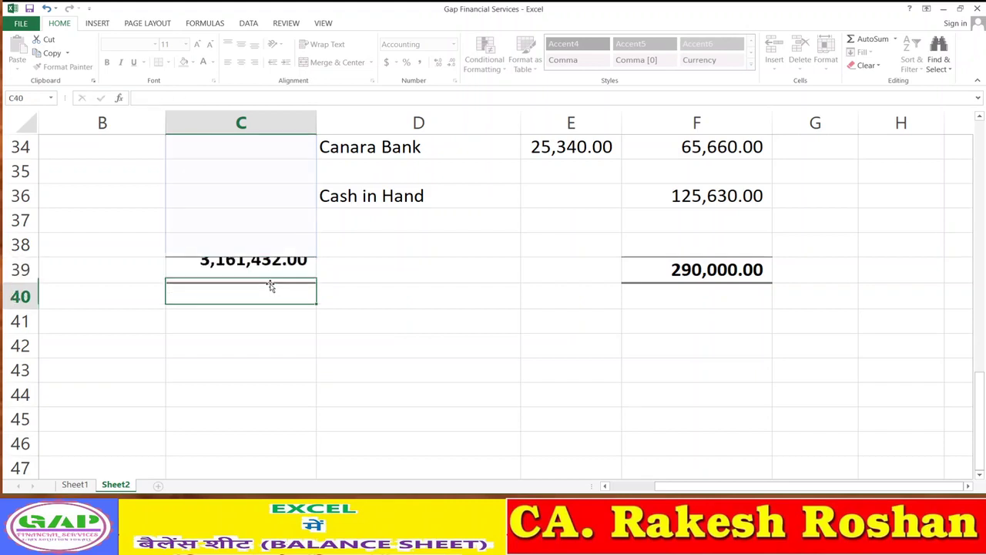
# Recopy the C39 total into F39 and add a C39 minus F39 difference in D39.
pyautogui.press('Up')
pyautogui.hotkey('ctrl', 'c')
pyautogui.press('Right')
pyautogui.press('Right')
pyautogui.press('Right')
pyautogui.hotkey('ctrl', 'v')
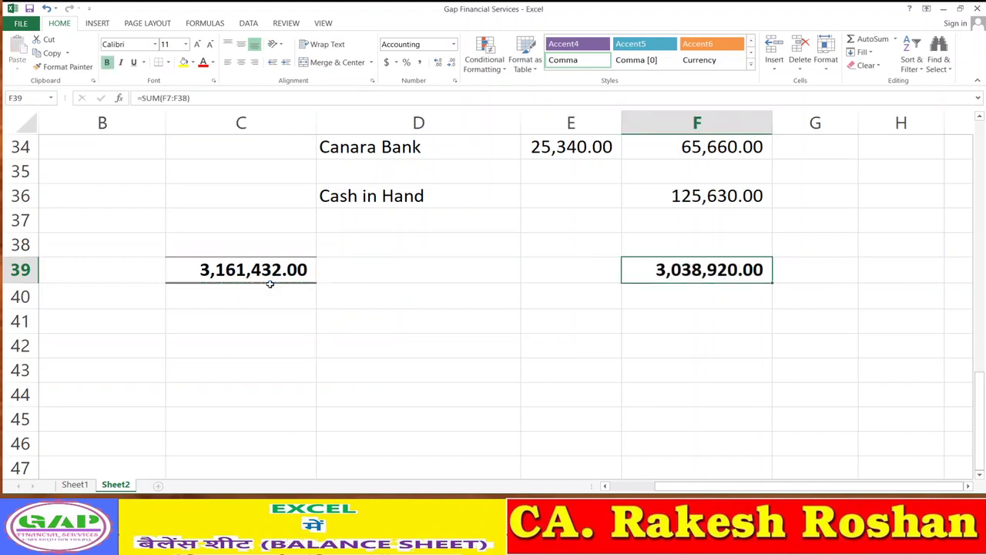
pyautogui.press('Left')
pyautogui.press('Left')
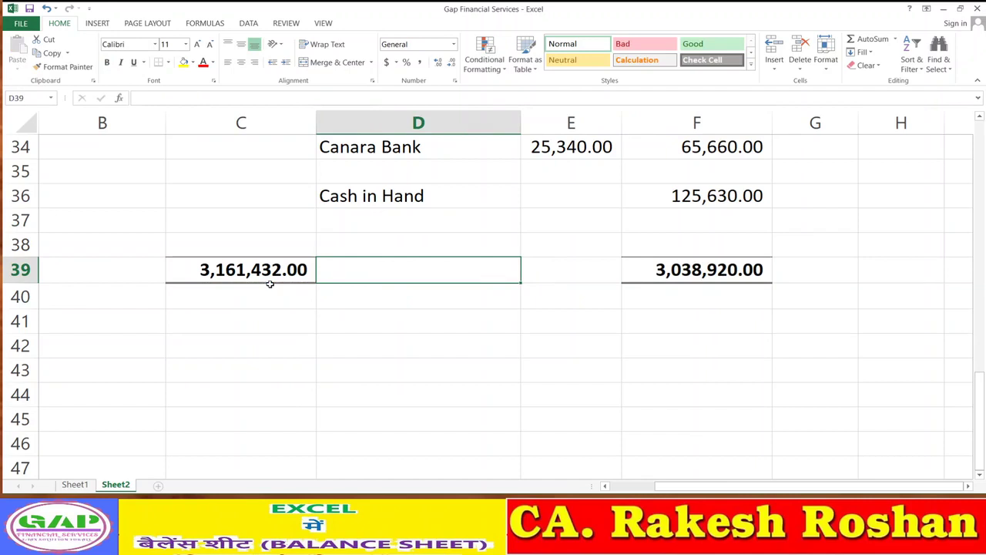
pyautogui.write('=')
pyautogui.click(269, 284)
pyautogui.write('-')
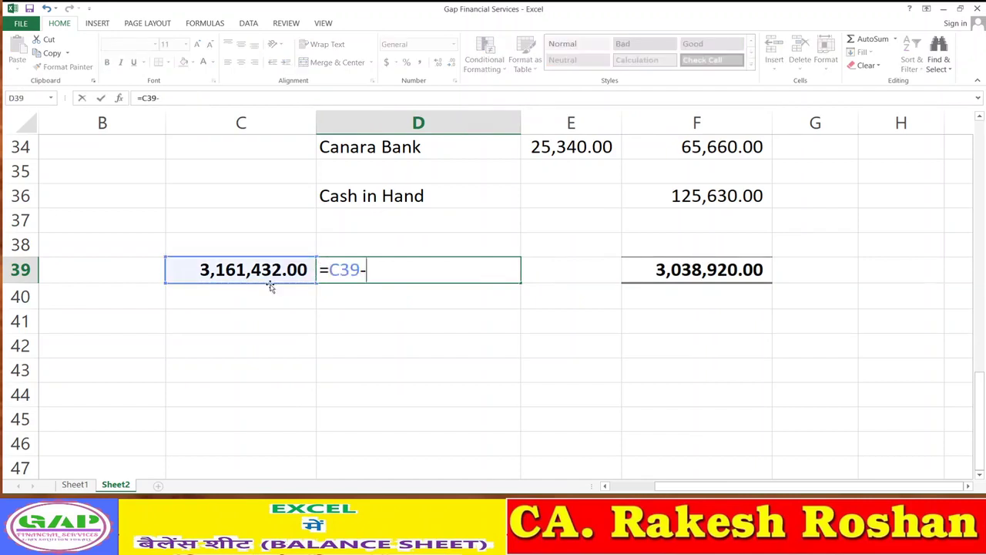
pyautogui.press('Right')
pyautogui.press('Right')
pyautogui.press('Return')
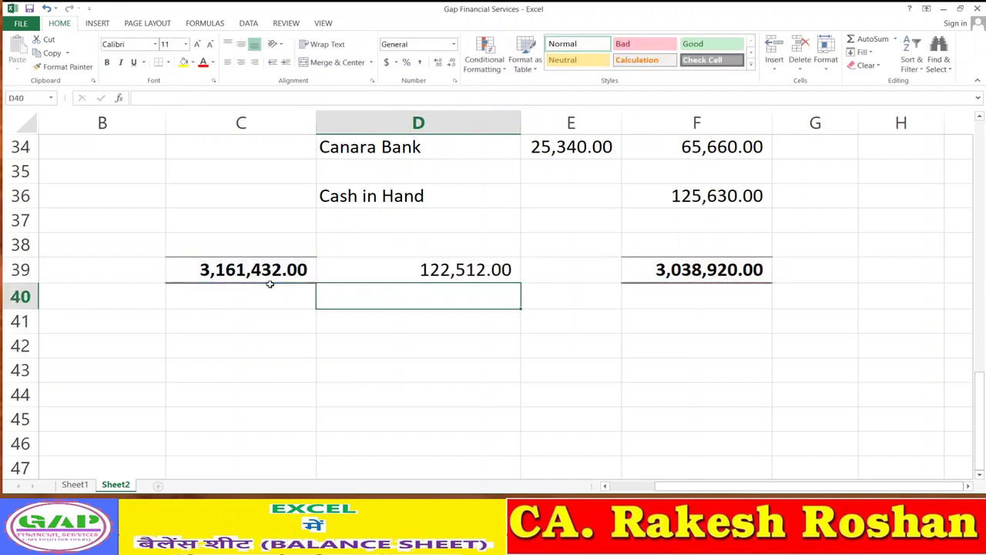
pyautogui.press('Up')
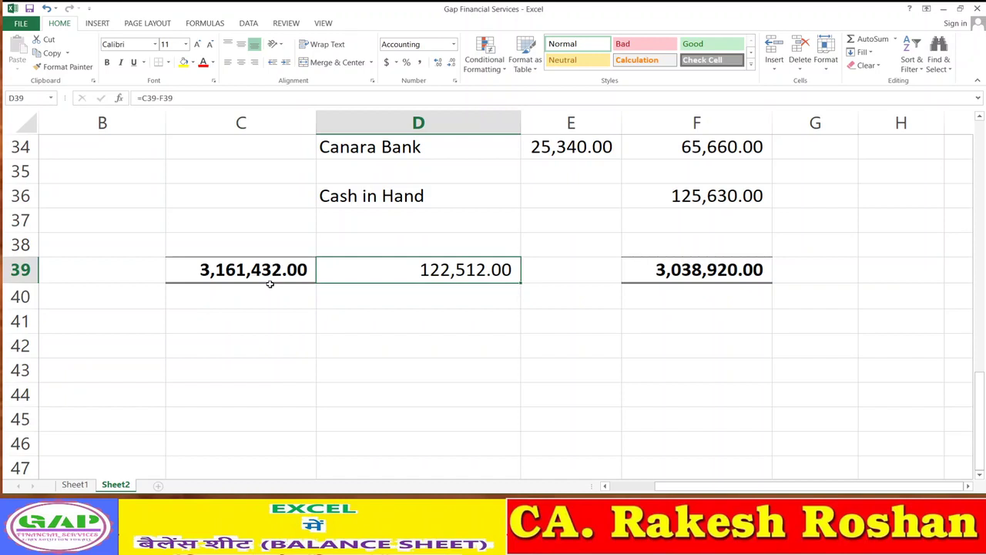
# Set Cash in Hand to 248,142 so the F39 assets total reaches 3,161,432.00.
pyautogui.press('Up')
pyautogui.press('Up')
pyautogui.press('Up')
pyautogui.press('Right')
pyautogui.press('Right')
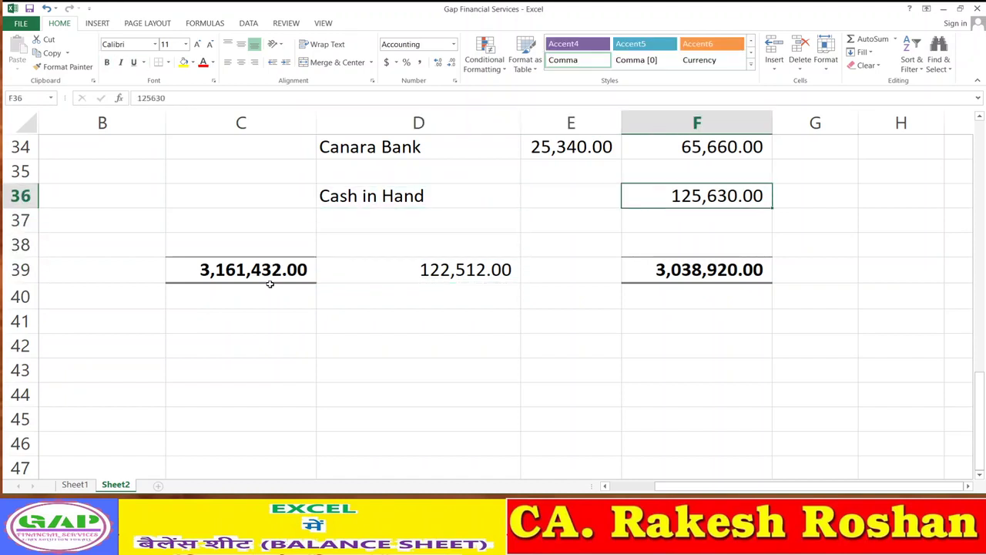
pyautogui.write('0')
pyautogui.press('Return')
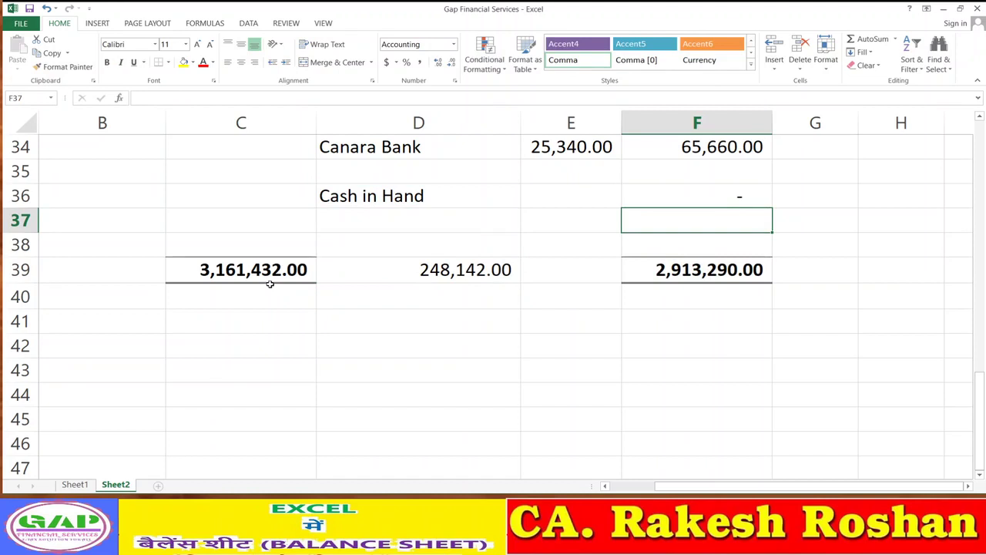
pyautogui.press('Up')
pyautogui.write('24')
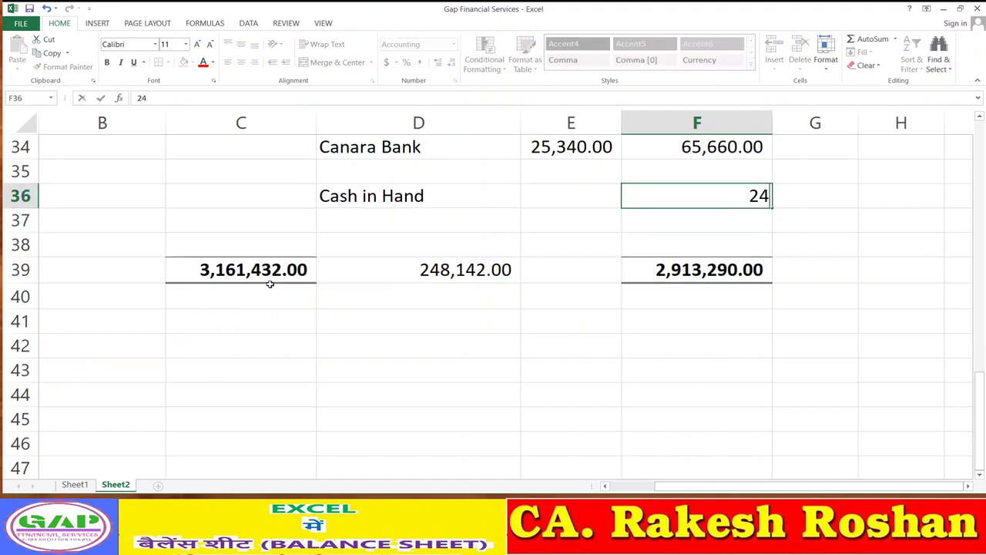
pyautogui.write('8,142')
pyautogui.press('Return')
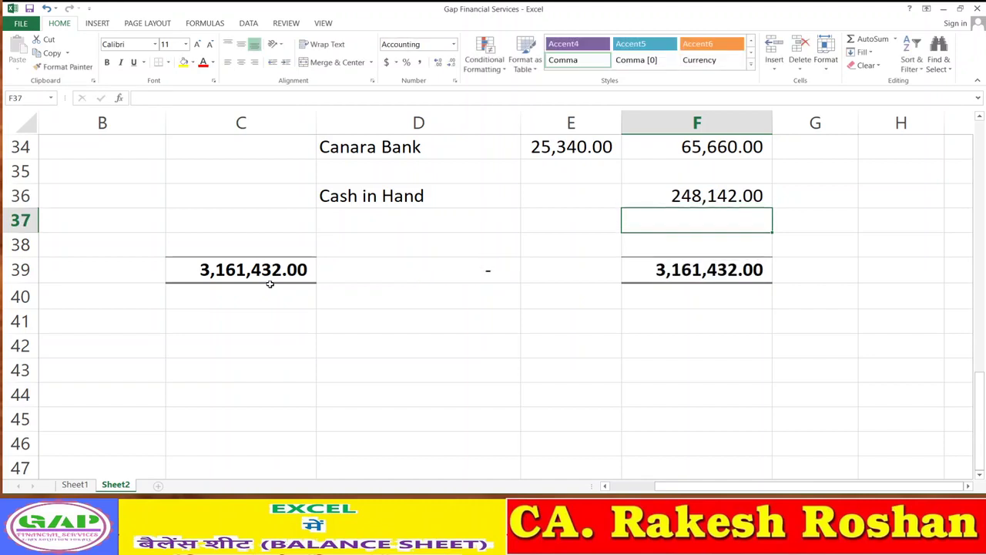
pyautogui.press('Down')
pyautogui.press('Down')
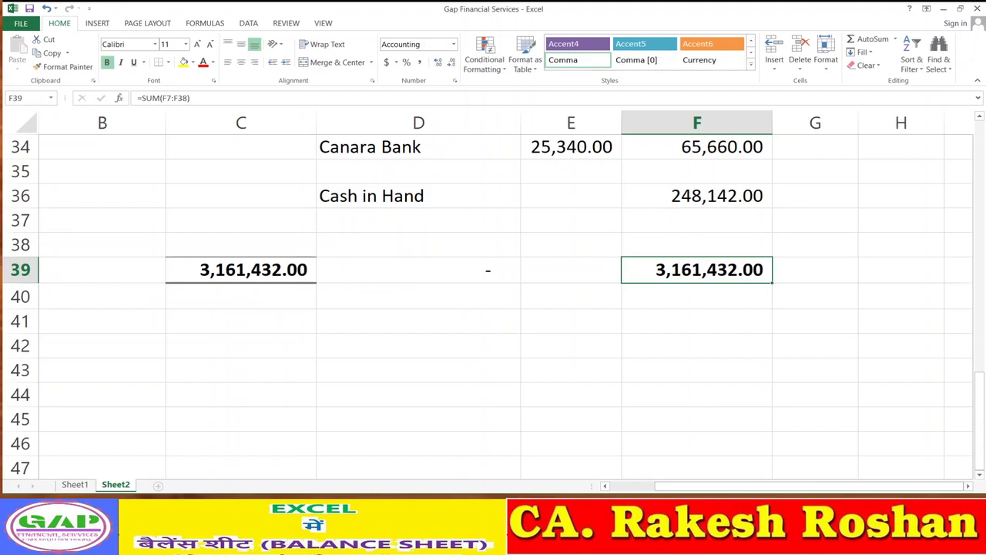
pyautogui.scroll(2, 505, 307)
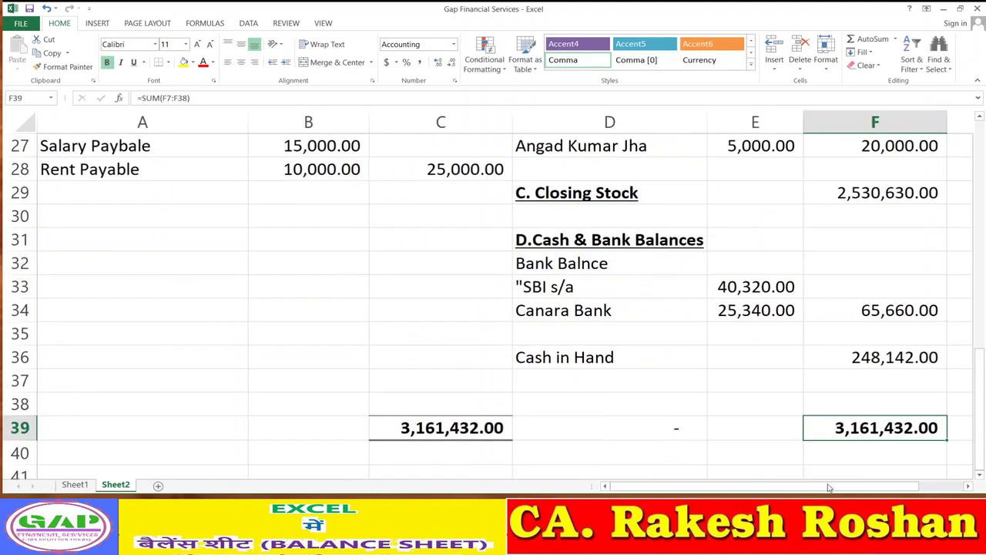
# Make F36 Cash in Hand the formula =C39-SUM(F7:F35), still showing 248,142.00.
pyautogui.click(893, 358)
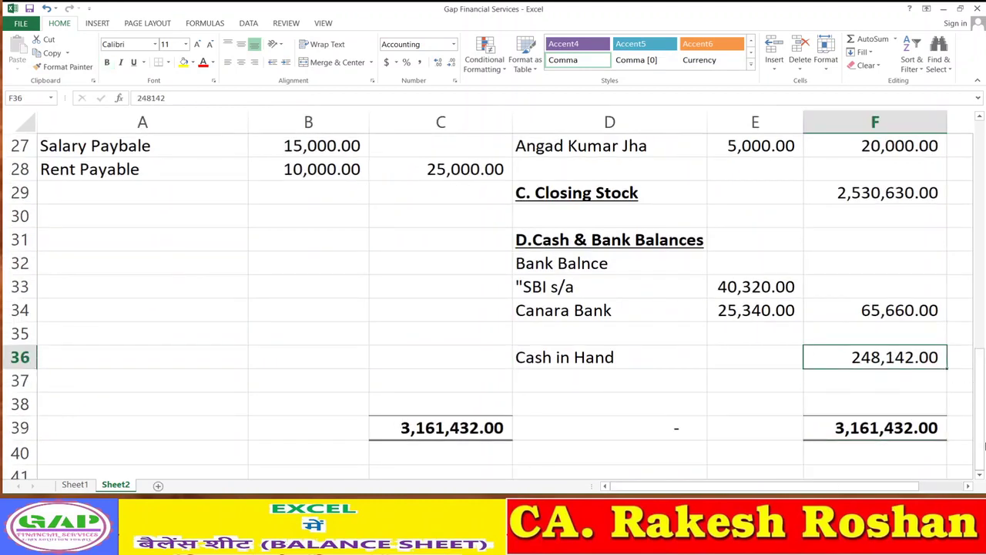
pyautogui.write('=')
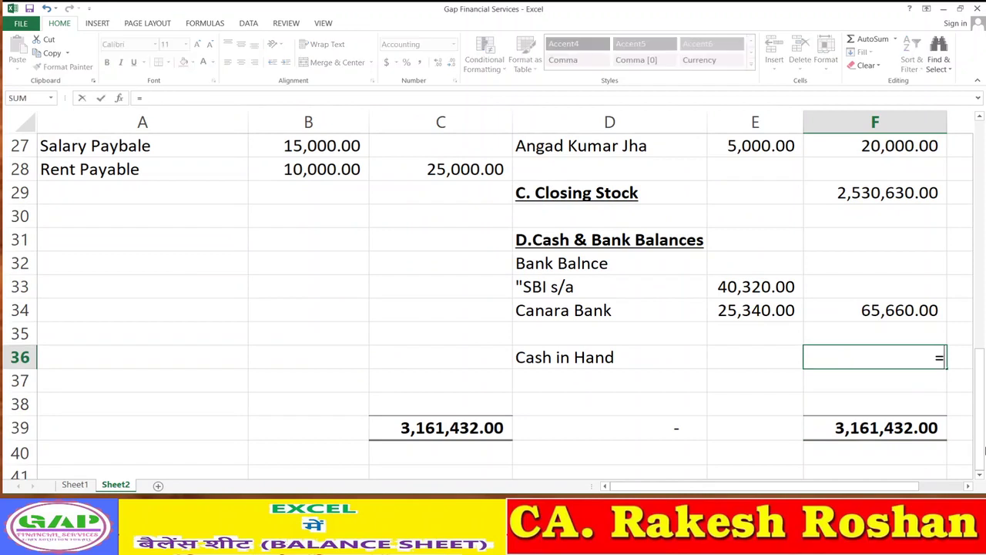
pyautogui.click(459, 425)
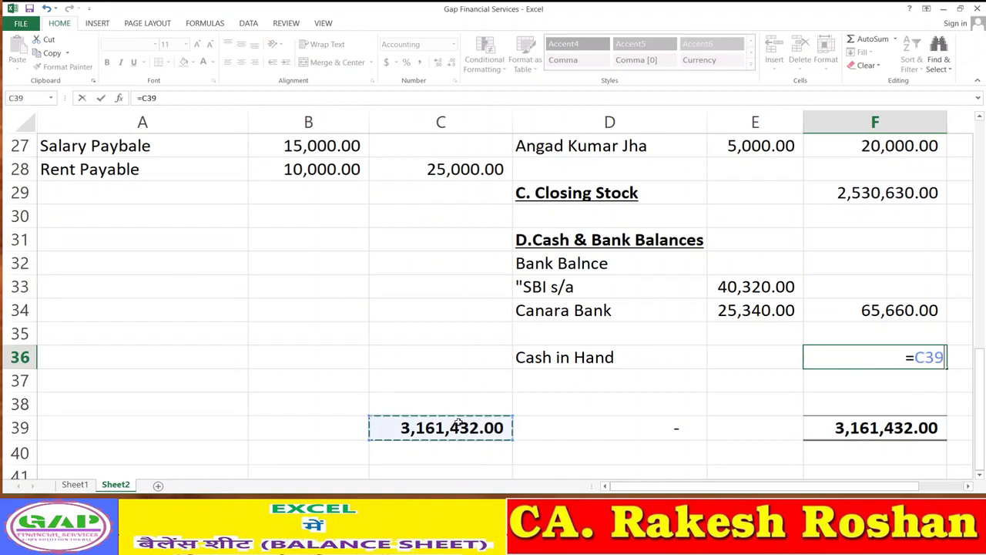
pyautogui.write('-s')
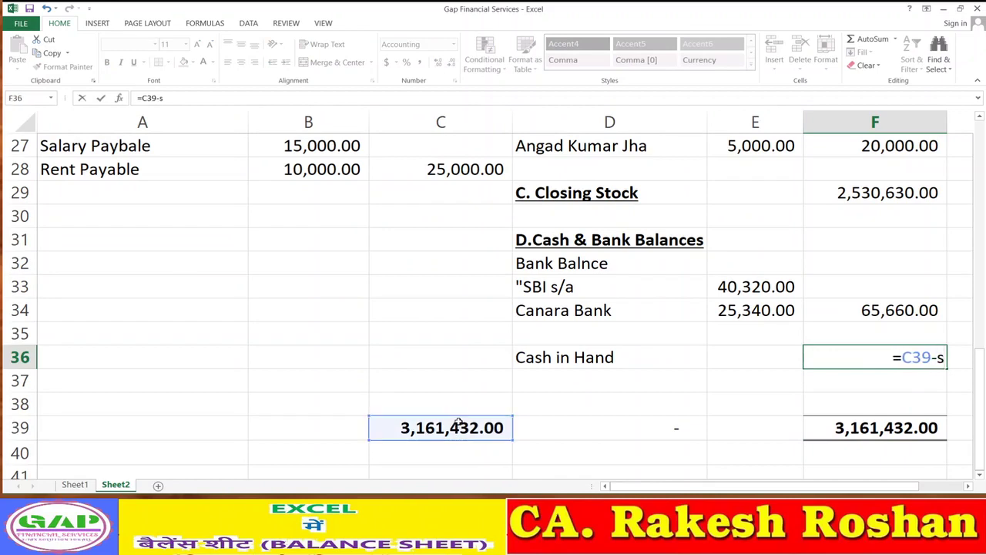
pyautogui.write('um')
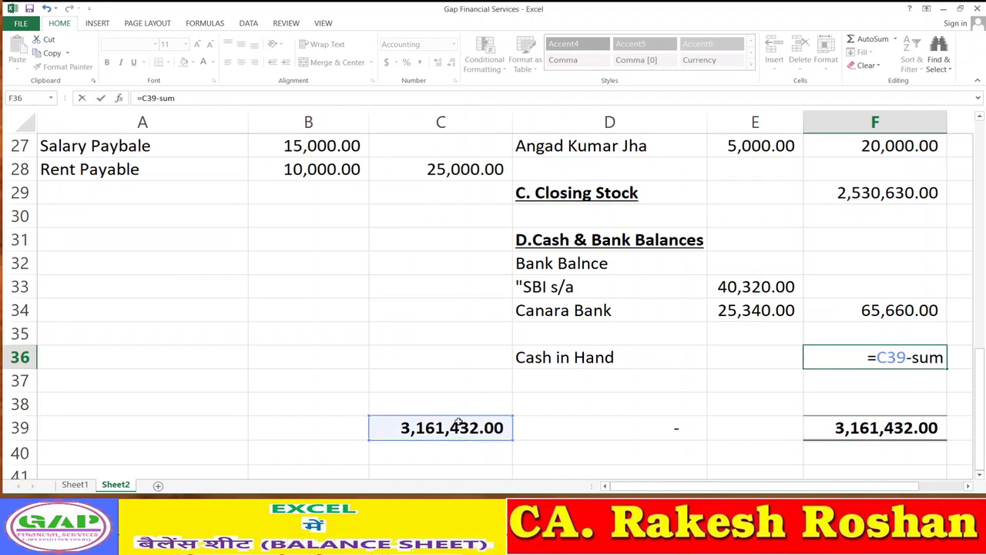
pyautogui.write('(')
pyautogui.press('Up')
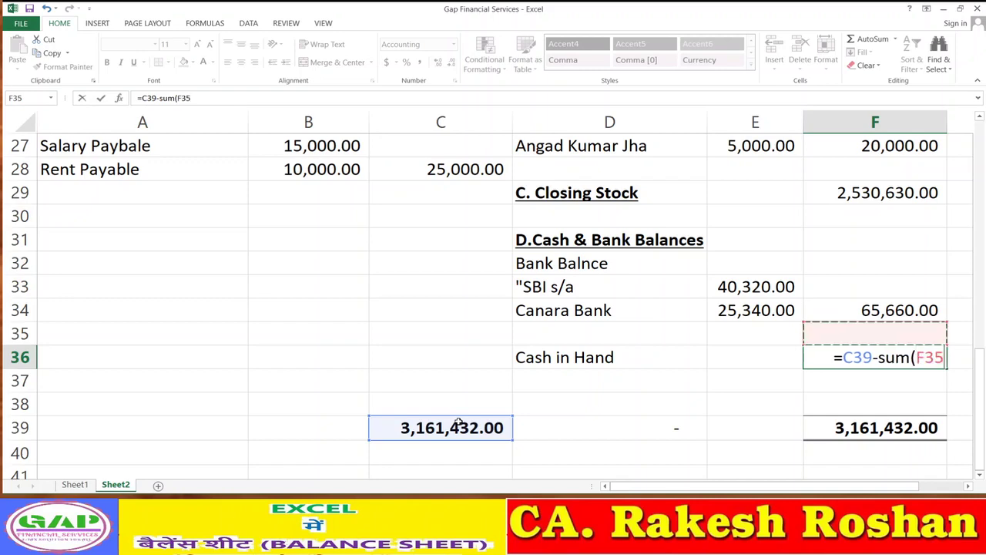
pyautogui.hotkey('shift', 'Up')
pyautogui.hotkey('shift', 'Up')
pyautogui.hotkey('shift', 'Up')
pyautogui.hotkey('shift', 'Up')
pyautogui.hotkey('shift', 'Up')
pyautogui.hotkey('shift', 'Up')
pyautogui.hotkey('shift', 'Up')
pyautogui.hotkey('shift', 'Up')
pyautogui.hotkey('shift', 'Up')
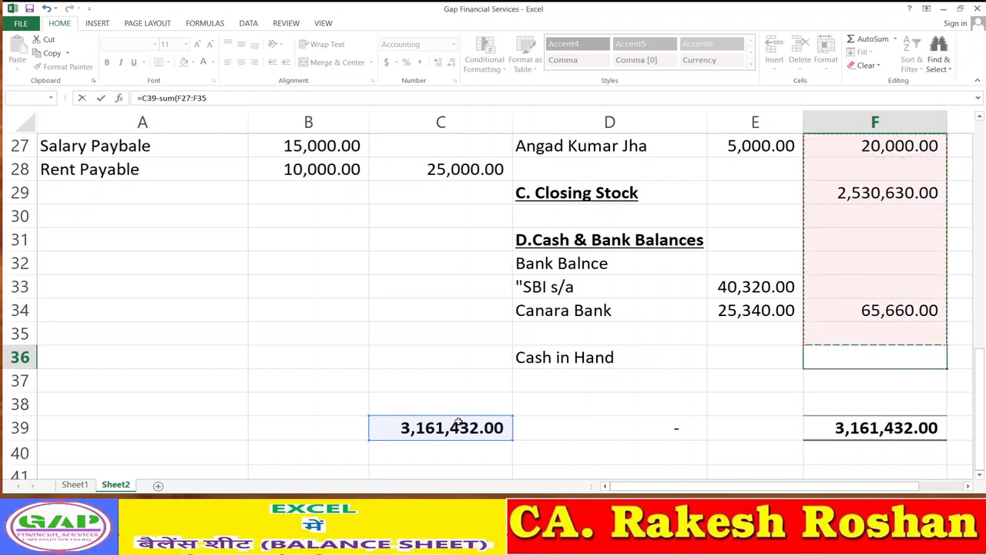
pyautogui.hotkey('shift', 'Up')
pyautogui.hotkey('shift', 'Up')
pyautogui.hotkey('shift', 'Up')
pyautogui.hotkey('shift', 'Up')
pyautogui.hotkey('shift', 'Up')
pyautogui.hotkey('shift', 'Up')
pyautogui.hotkey('shift', 'Up')
pyautogui.hotkey('shift', 'Up')
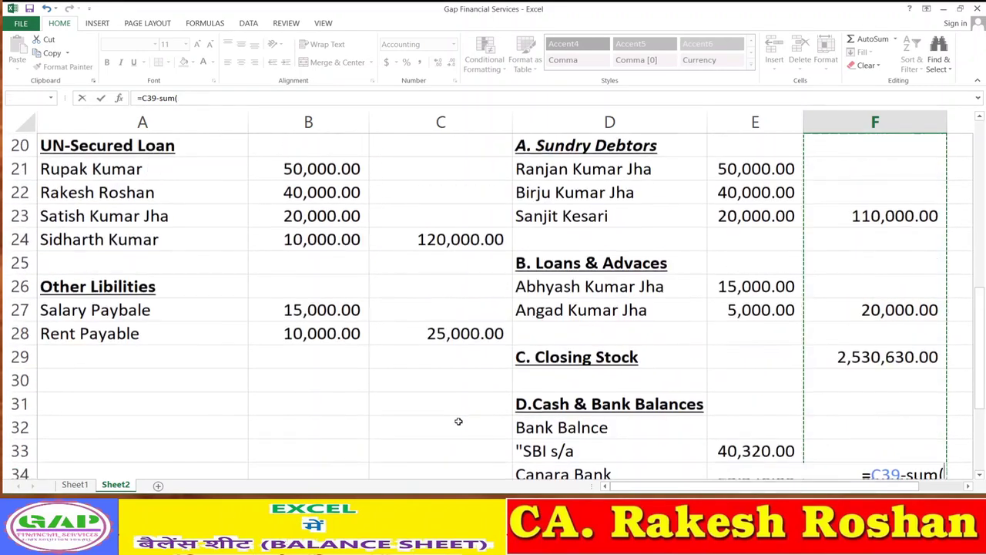
pyautogui.hotkey('shift', 'Up')
pyautogui.hotkey('shift', 'Up')
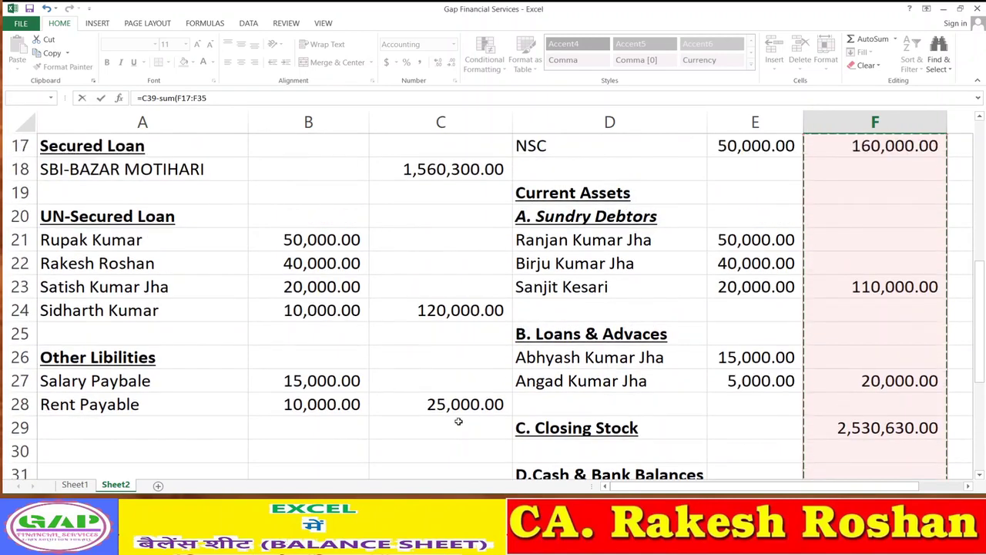
pyautogui.hotkey('shift', 'Up')
pyautogui.hotkey('shift', 'Up')
pyautogui.hotkey('shift', 'Up')
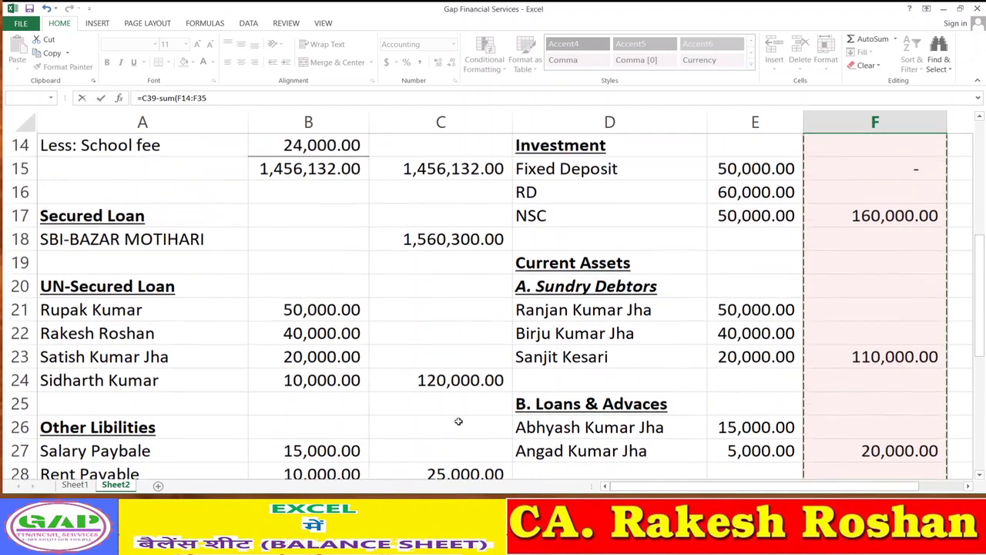
pyautogui.hotkey('shift', 'Up')
pyautogui.hotkey('shift', 'Up')
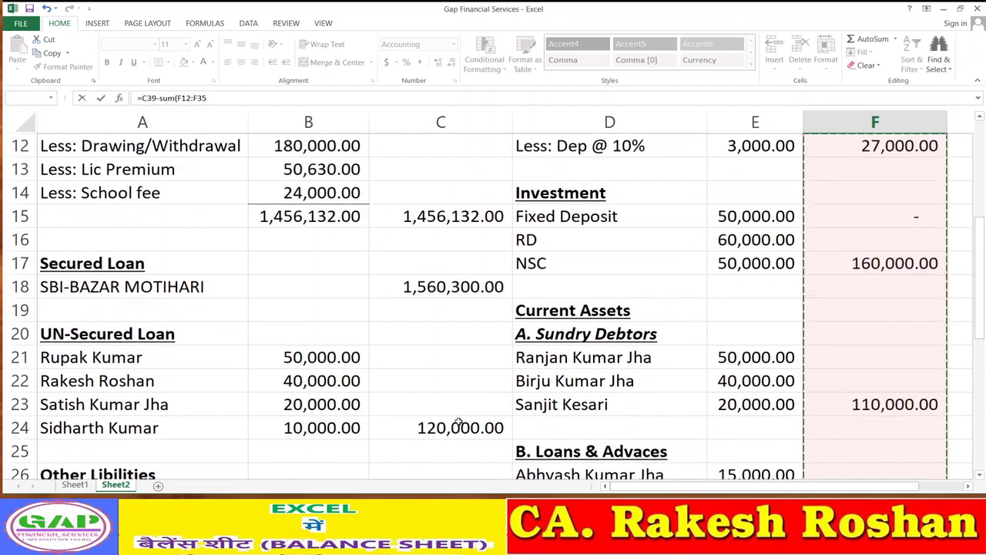
pyautogui.hotkey('shift', 'Up')
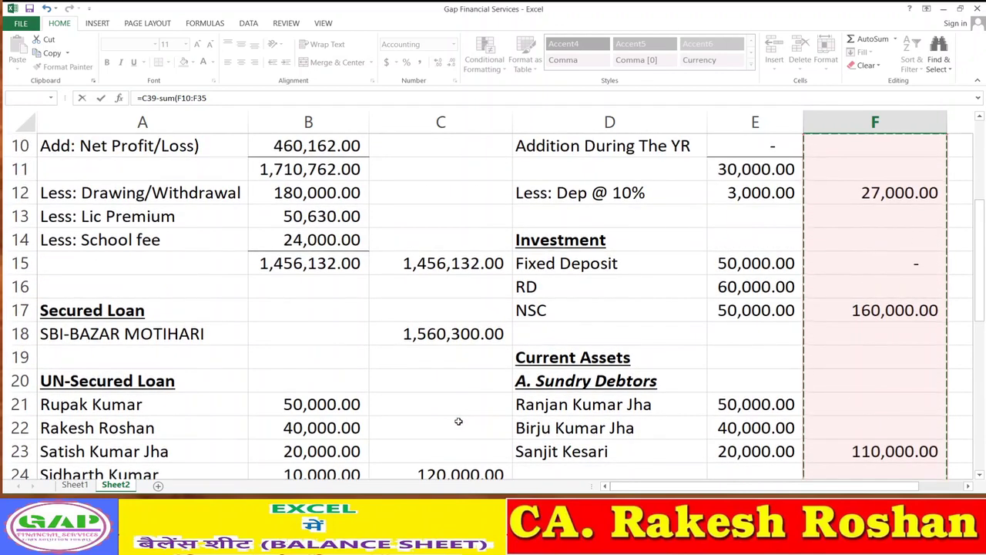
pyautogui.hotkey('shift', 'Up')
pyautogui.hotkey('shift', 'Up')
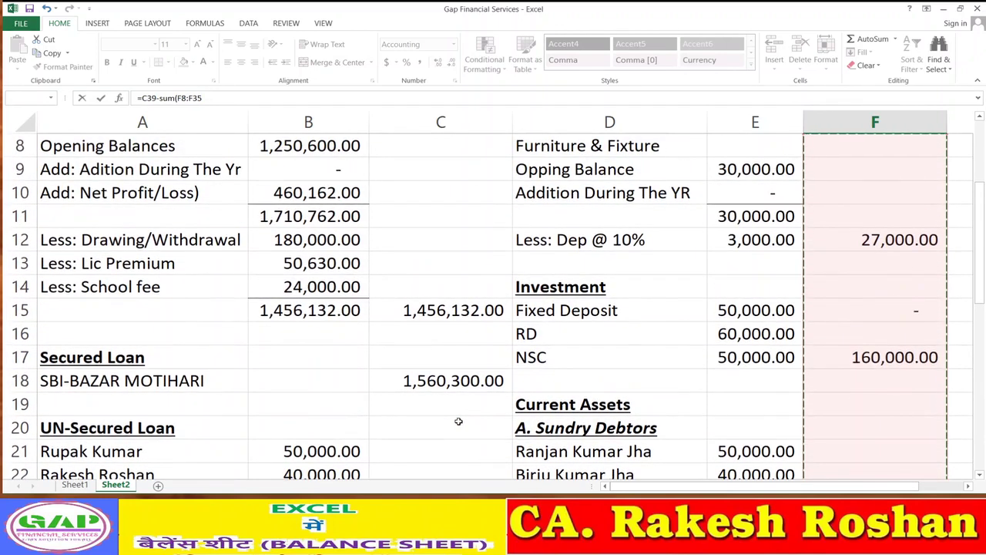
pyautogui.hotkey('shift', 'Up')
pyautogui.hotkey('shift', 'Up')
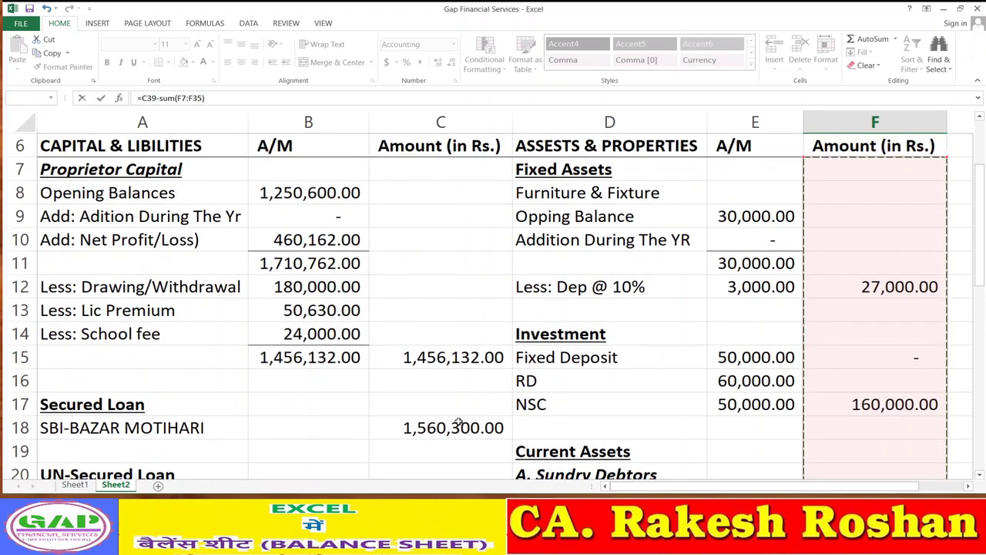
pyautogui.press('Escape')
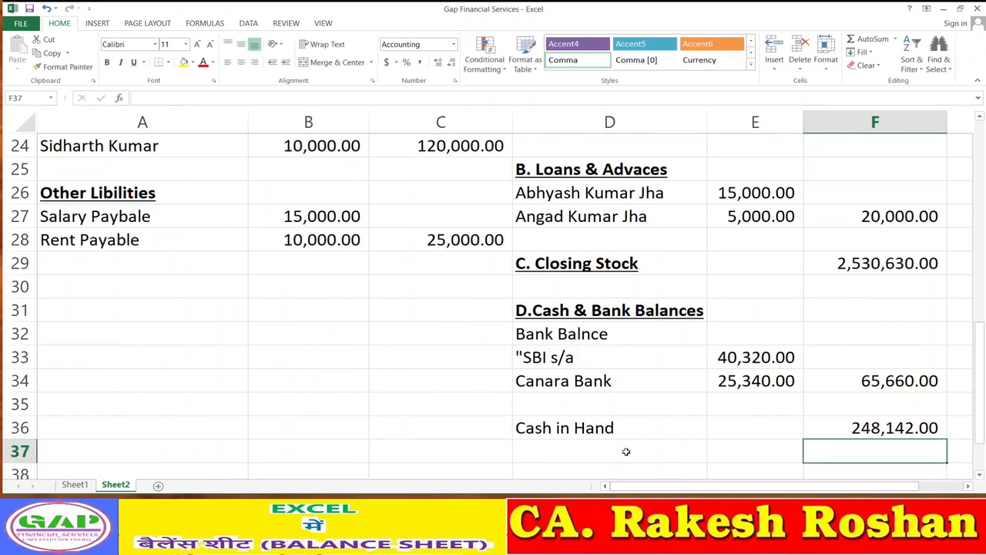
pyautogui.scroll(-3, 624, 453)
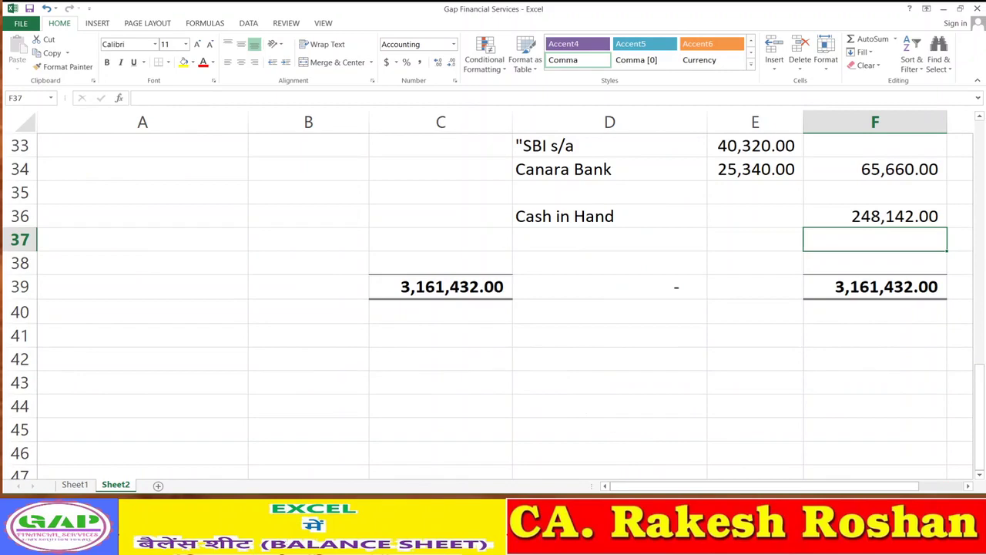
pyautogui.click(875, 501)
pyautogui.click(876, 501)
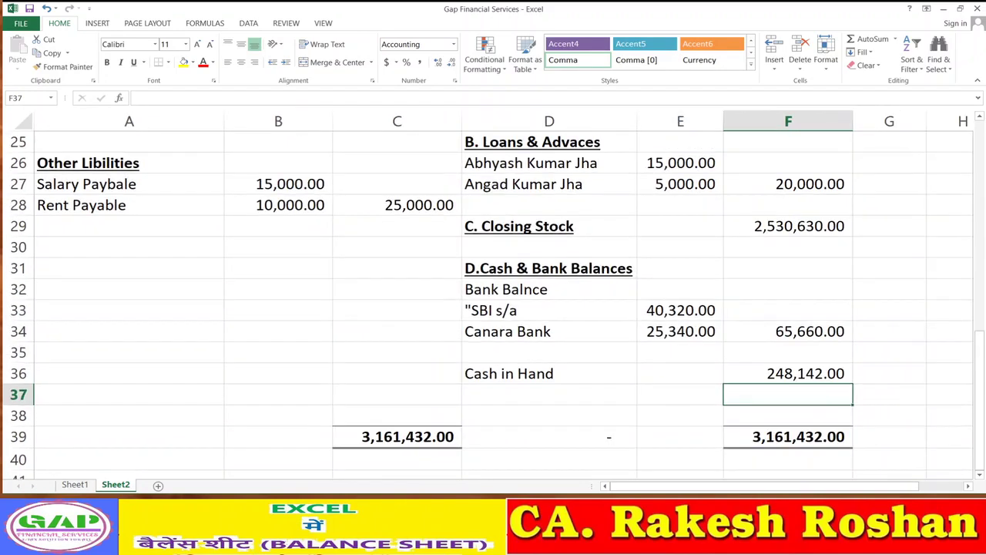
pyautogui.click(875, 500)
pyautogui.click(876, 501)
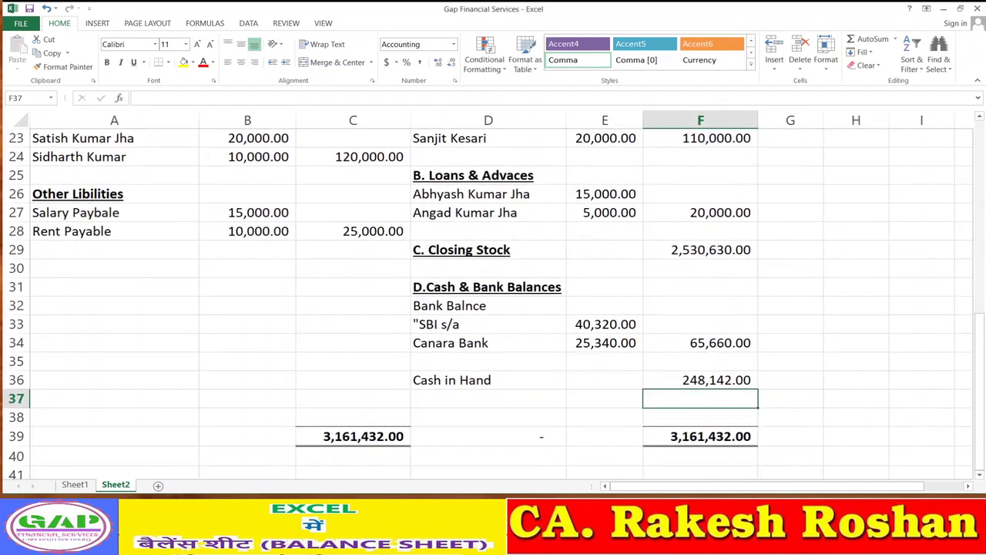
pyautogui.click(876, 501)
pyautogui.click(876, 501)
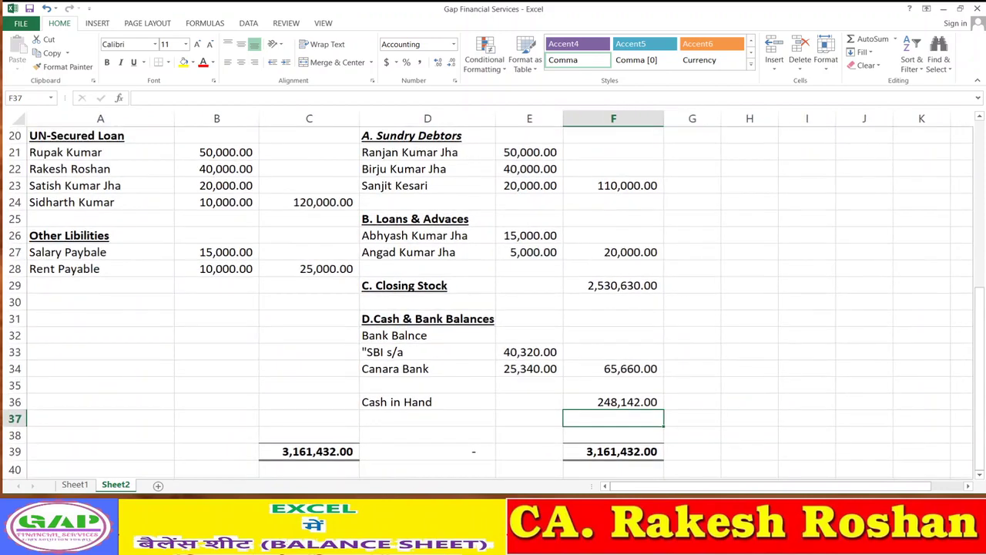
pyautogui.click(876, 500)
pyautogui.click(876, 500)
pyautogui.click(876, 501)
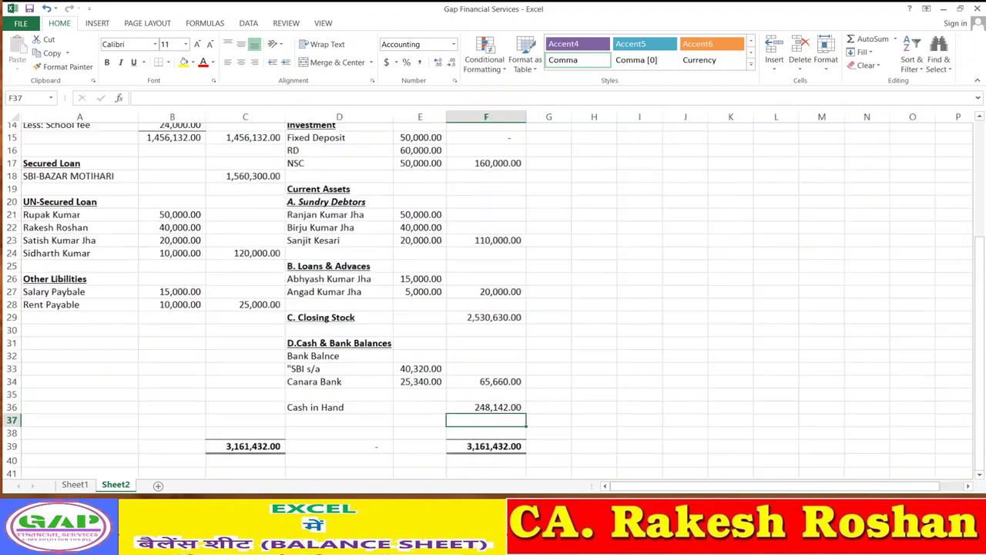
pyautogui.click(876, 501)
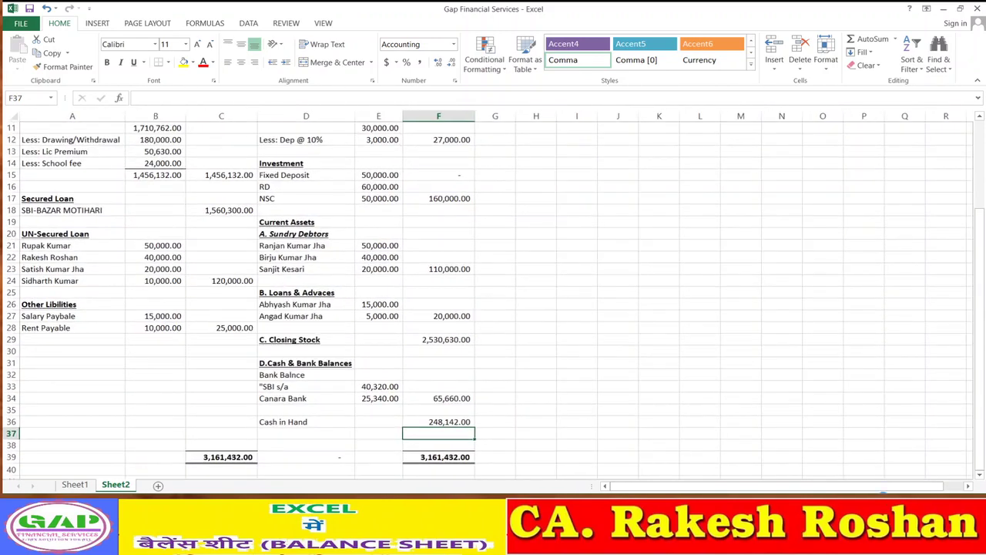
pyautogui.click(875, 500)
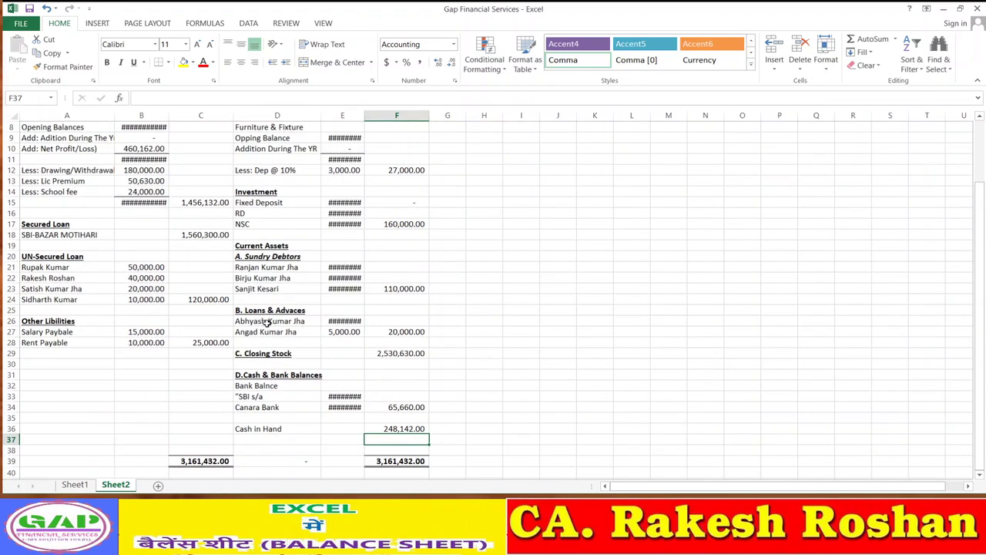
pyautogui.scroll(3, 266, 322)
pyautogui.scroll(-1, 269, 322)
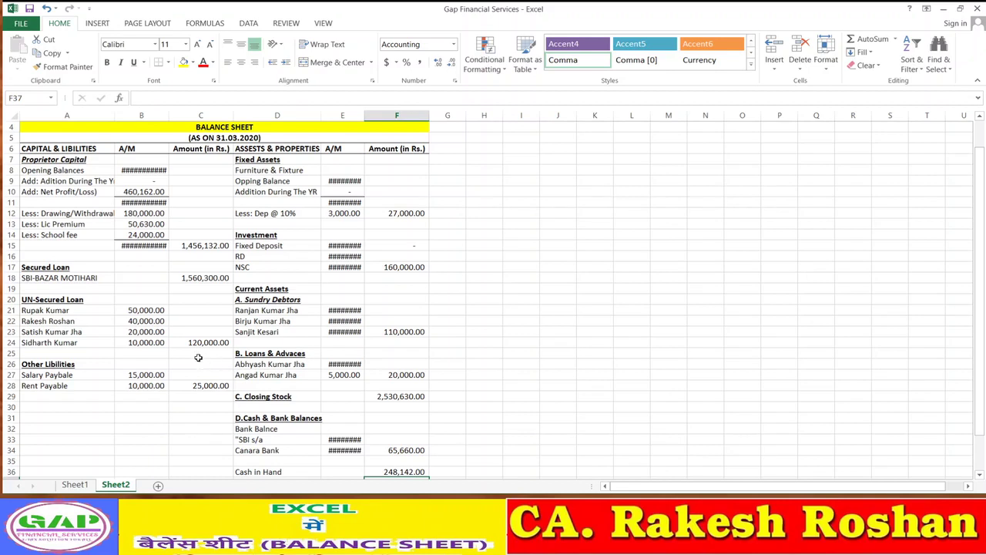
# AutoFit columns B and E so amounts like 1,250,600.00 display instead of ####.
pyautogui.scroll(-1, 300, 403)
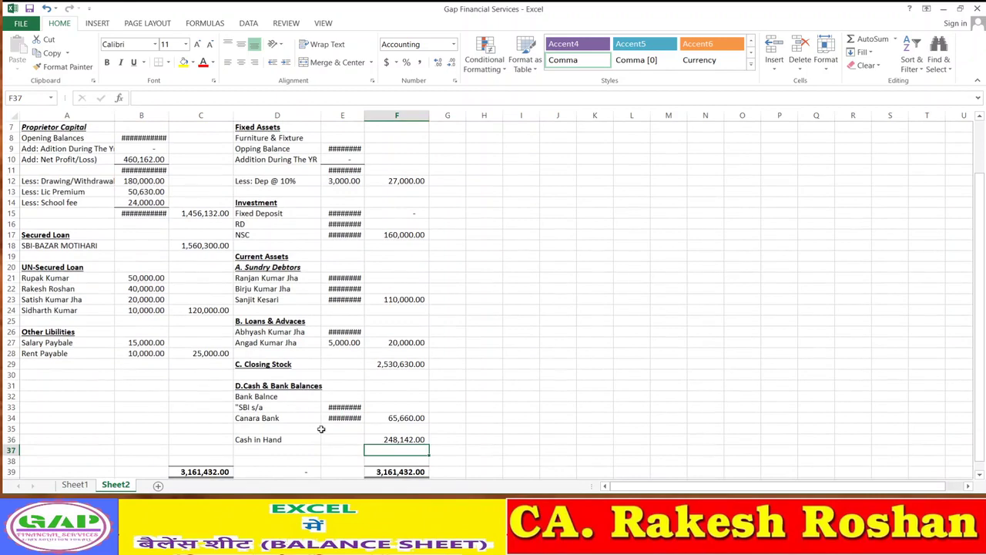
pyautogui.scroll(2, 299, 403)
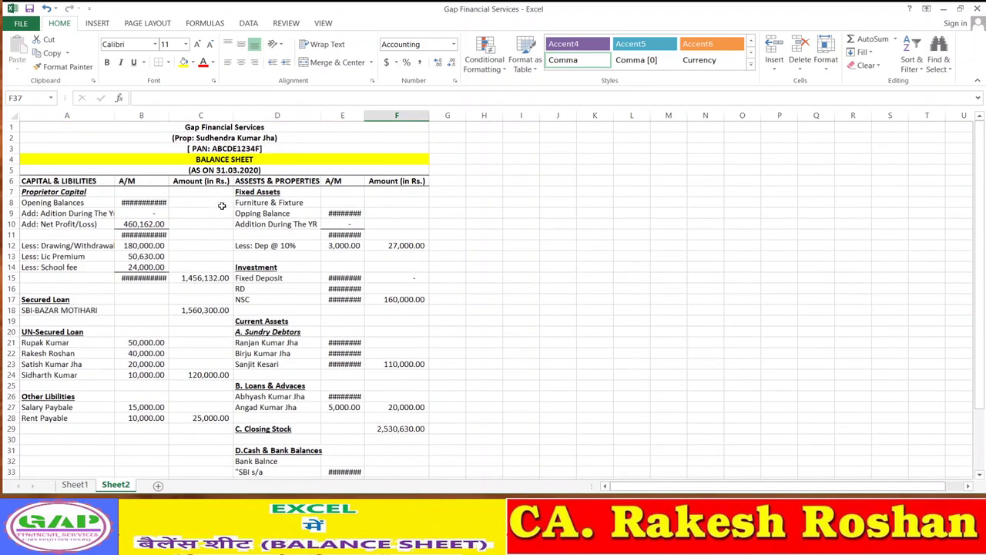
pyautogui.doubleClick(170, 114)
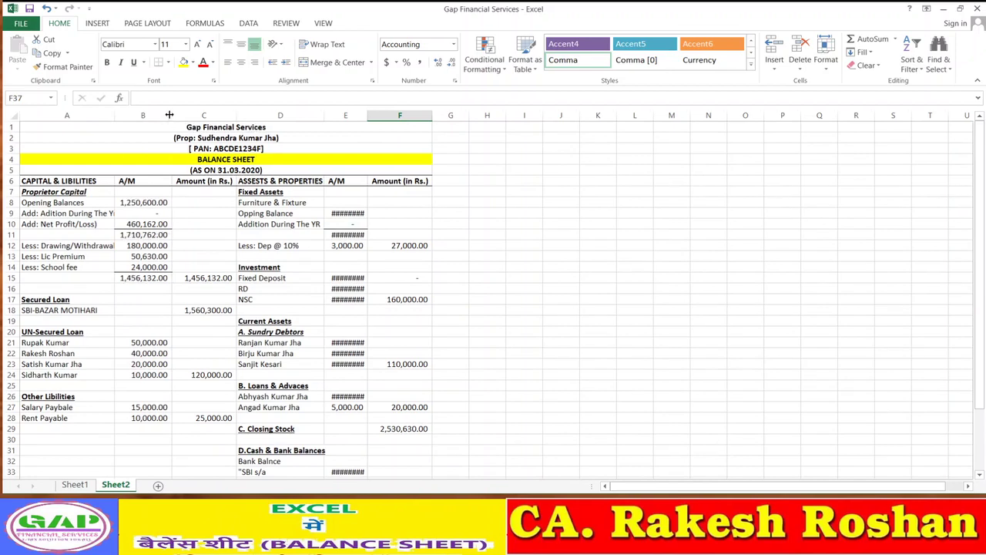
pyautogui.doubleClick(368, 115)
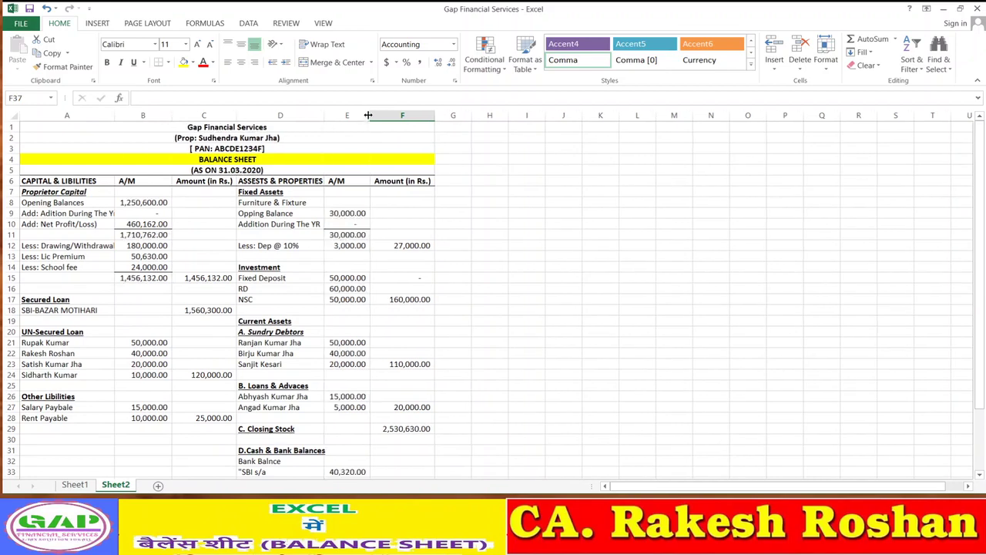
pyautogui.scroll(-1, 416, 375)
pyautogui.scroll(1, 416, 375)
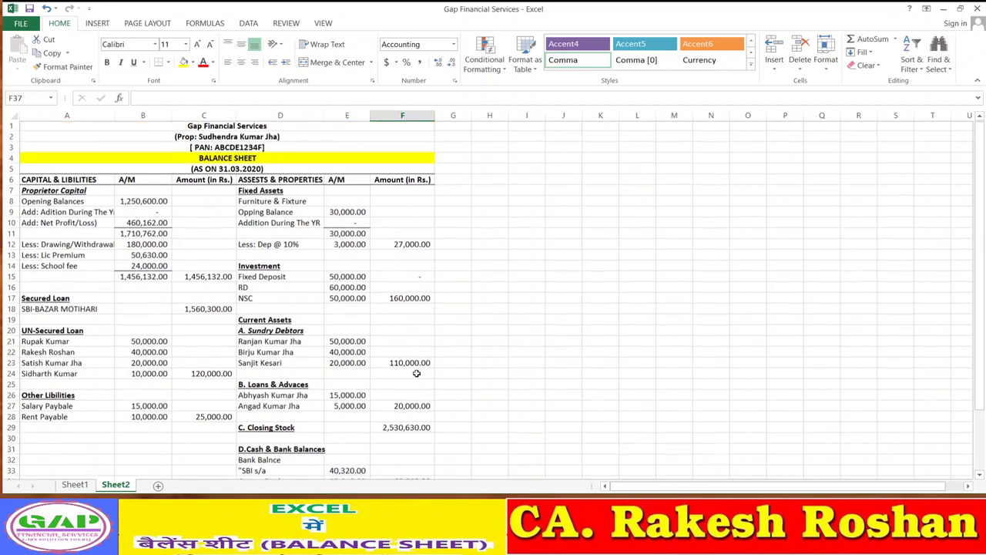
pyautogui.click(75, 484)
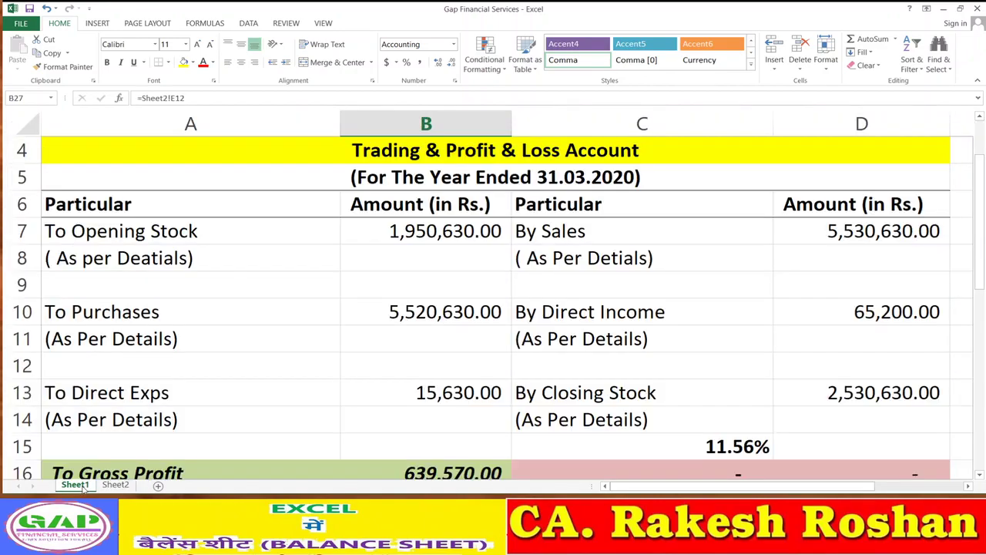
pyautogui.scroll(-4, 361, 372)
pyautogui.scroll(-6, 360, 372)
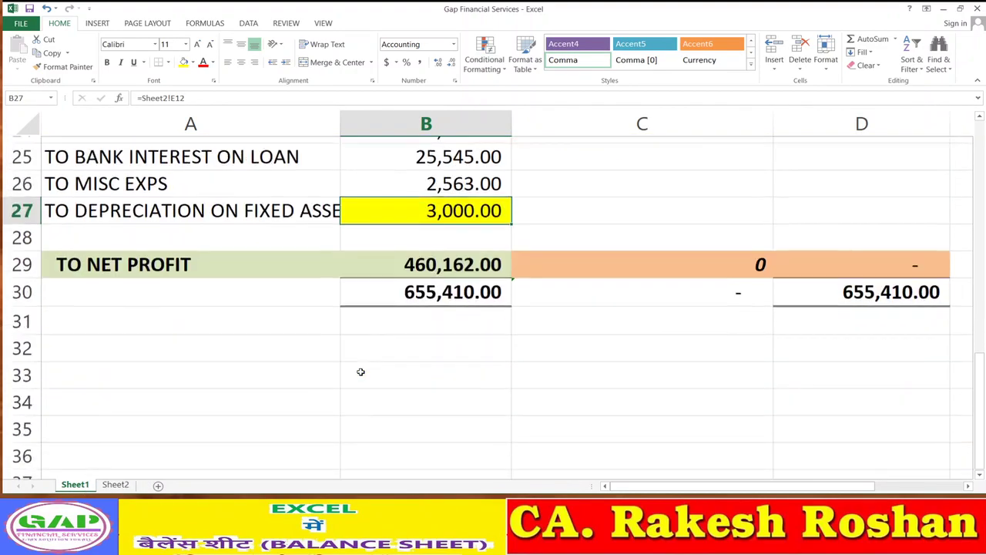
pyautogui.scroll(9, 360, 373)
pyautogui.scroll(2, 361, 373)
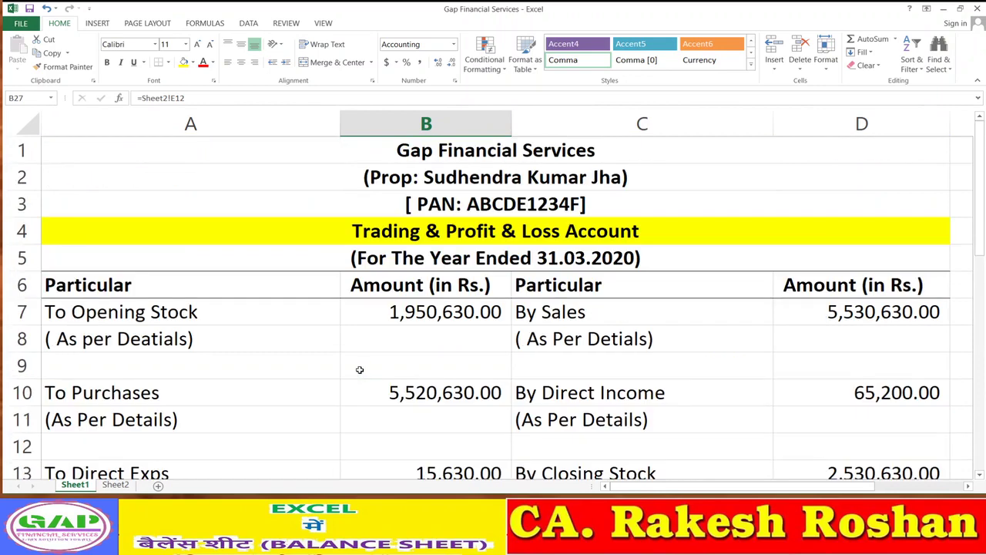
pyautogui.scroll(-4, 358, 370)
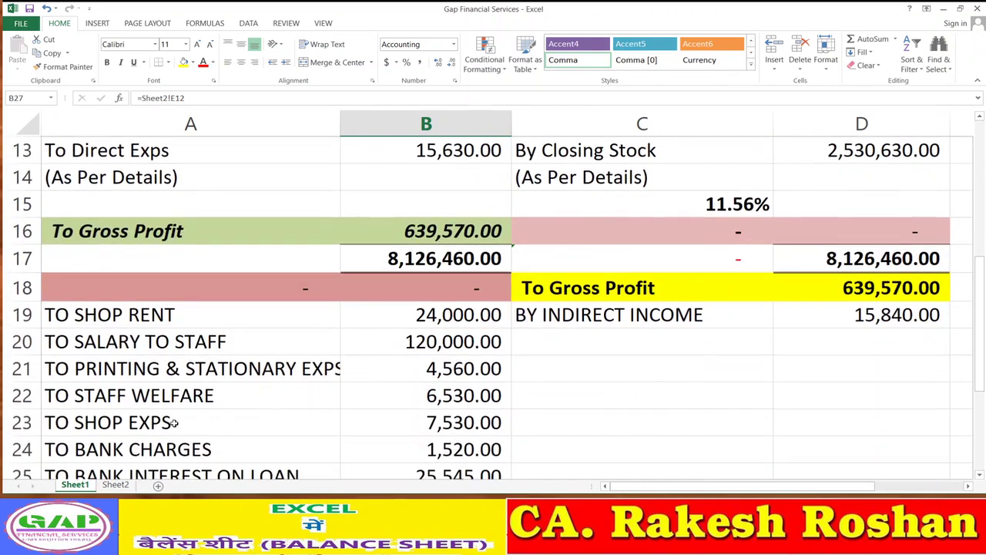
pyautogui.click(116, 484)
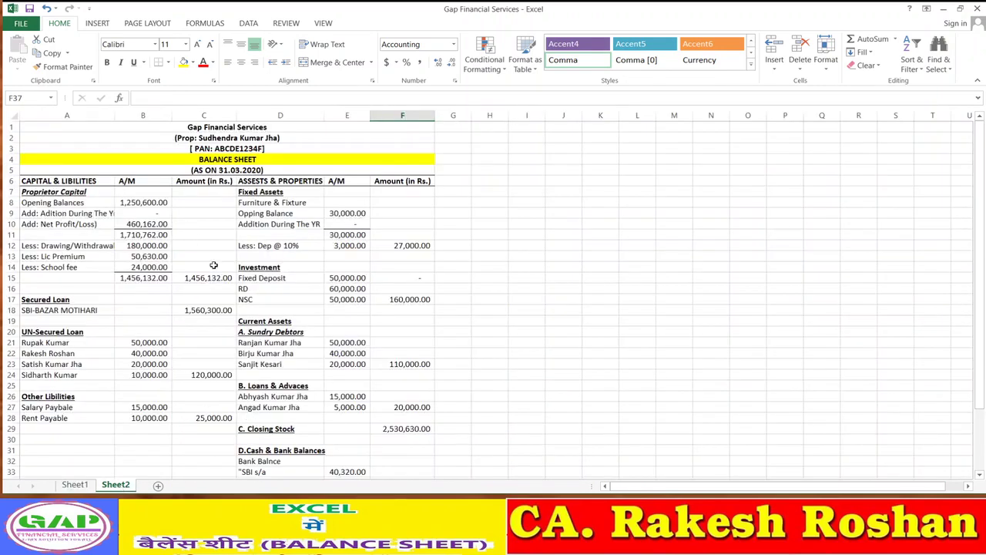
pyautogui.scroll(-3, 241, 322)
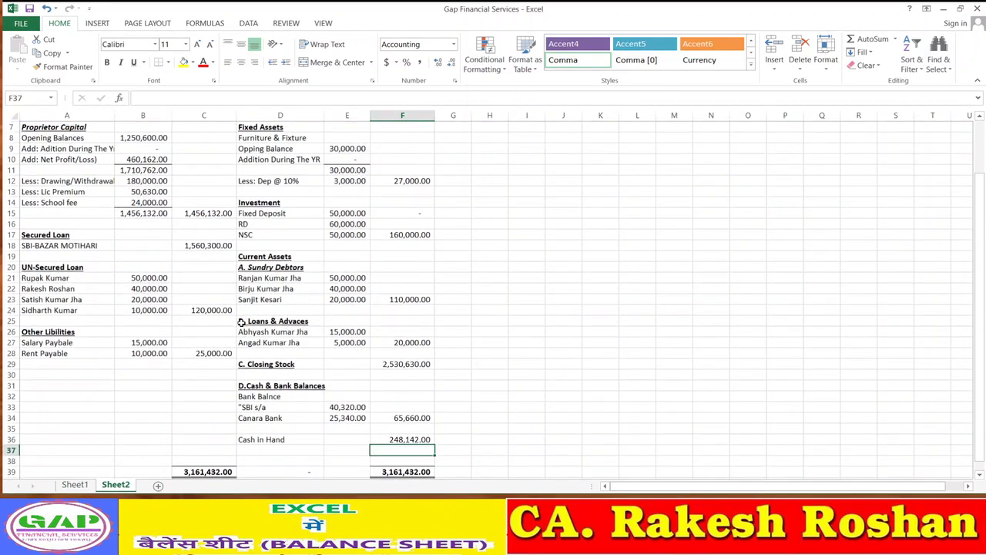
pyautogui.scroll(1, 241, 322)
pyautogui.scroll(2, 246, 344)
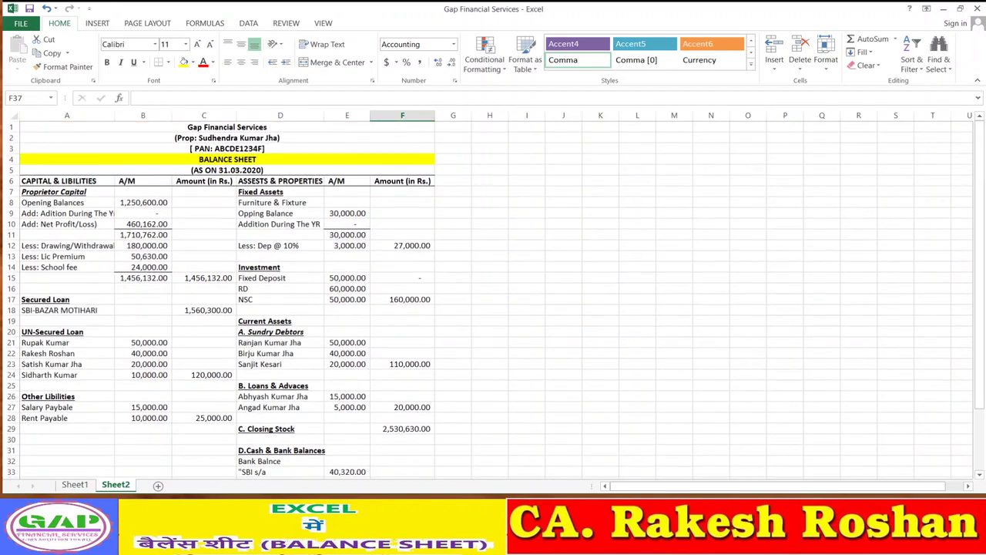